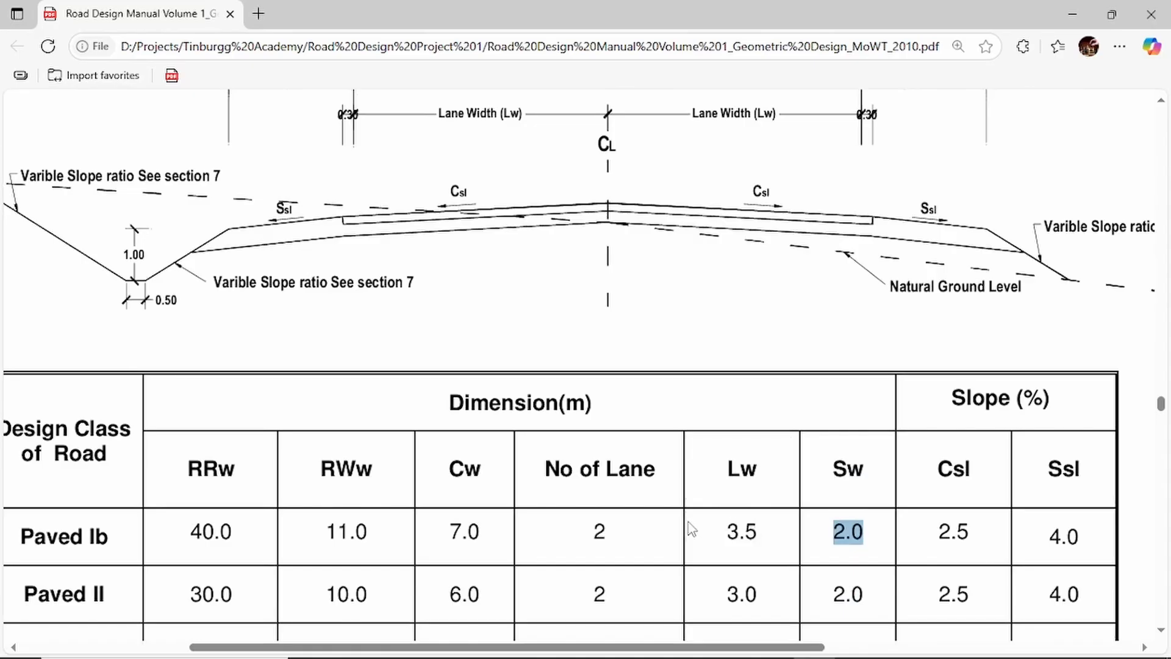
scroll(718, 431, up, 1)
scroll(720, 423, up, 1)
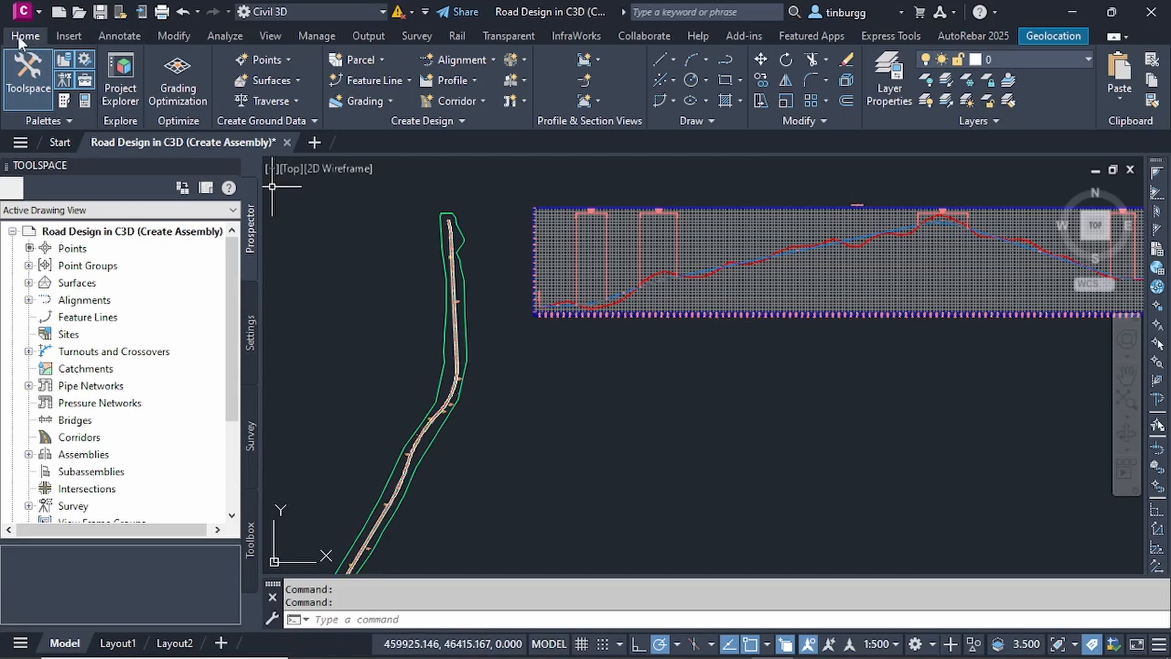
Start a new assembly named ROAD WAY ASSEMBLY with the assembly type Undivided Crowned Road.
click(522, 80)
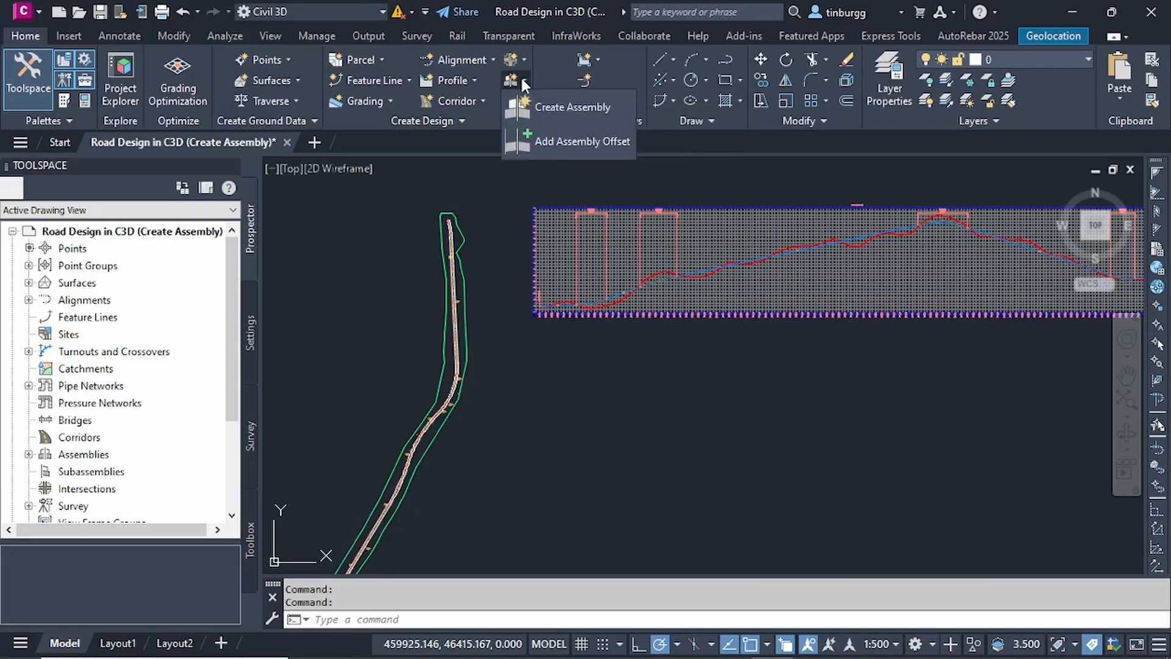
click(556, 109)
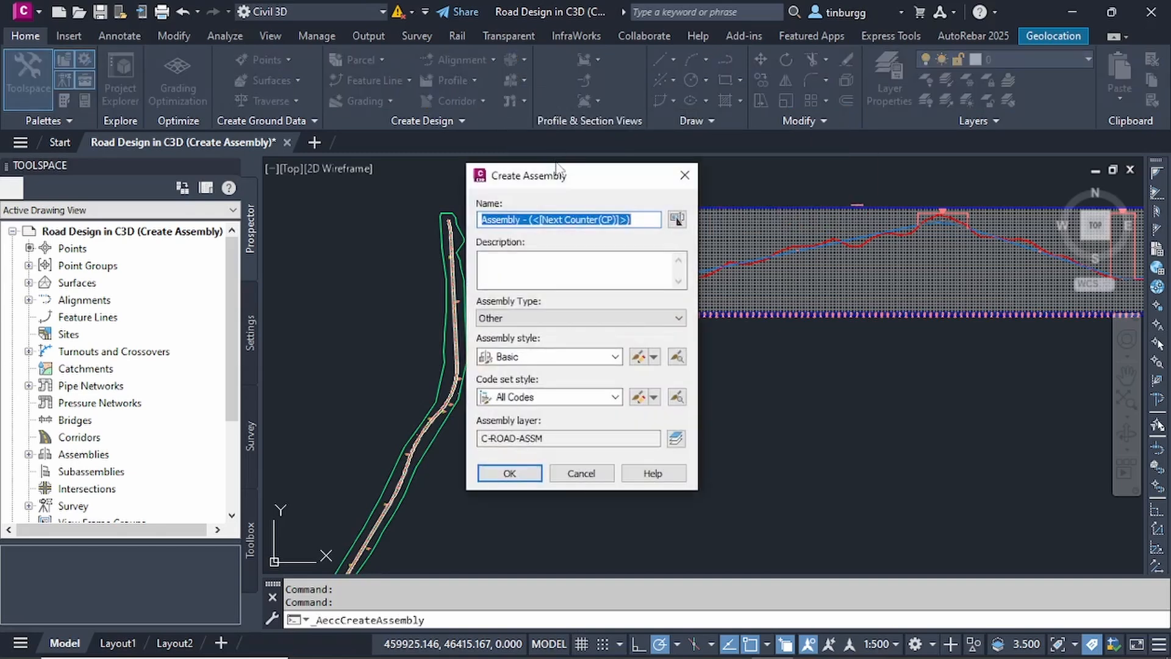
drag(581, 178, 549, 136)
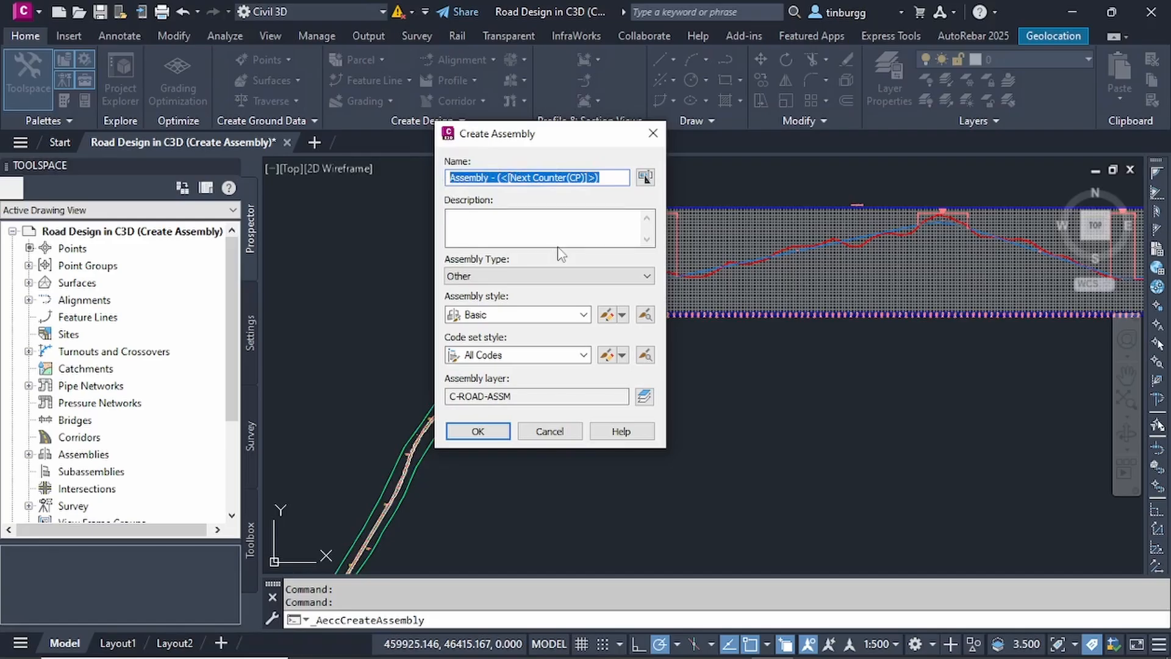
text(ROAD WAY ASSEMBLY)
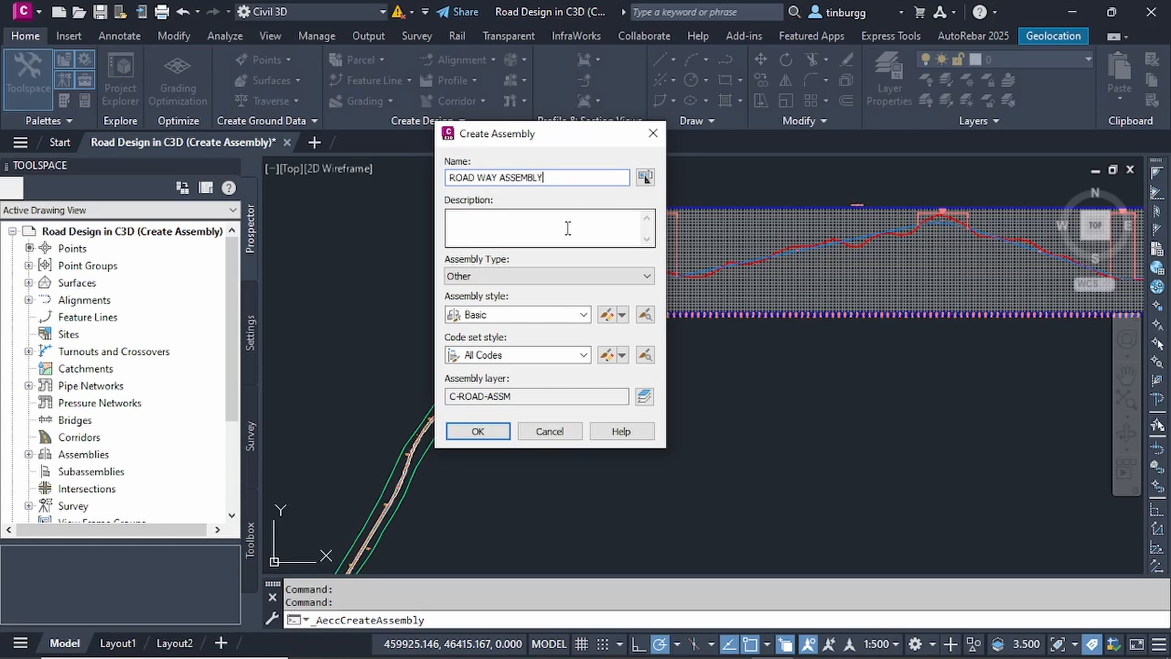
click(543, 228)
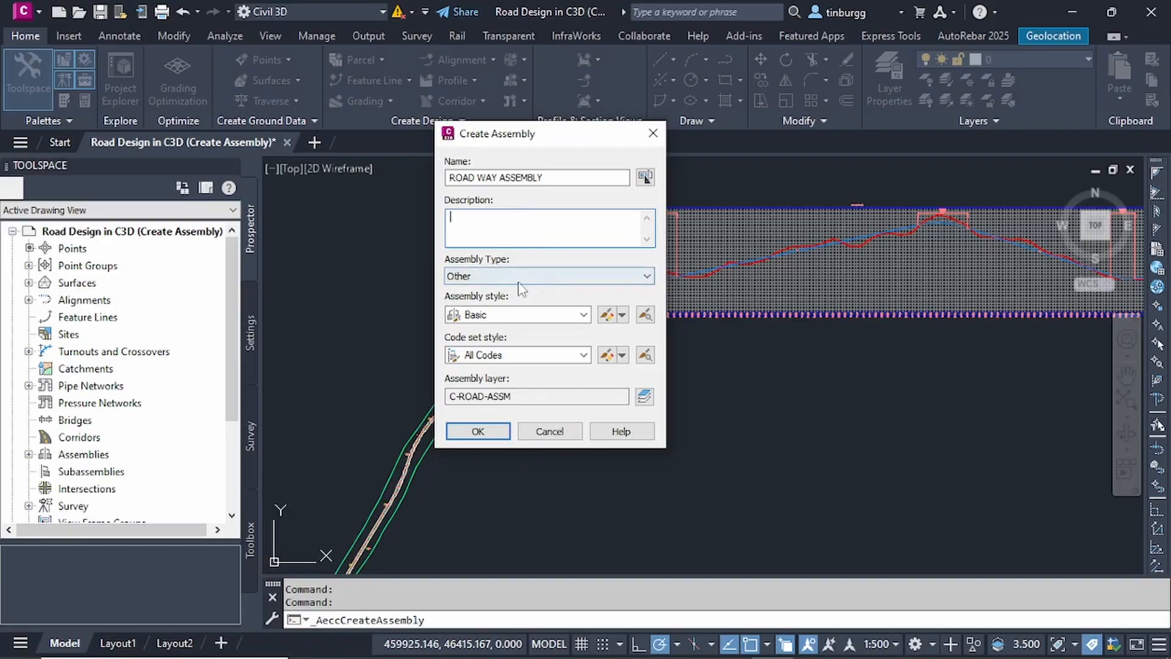
click(647, 280)
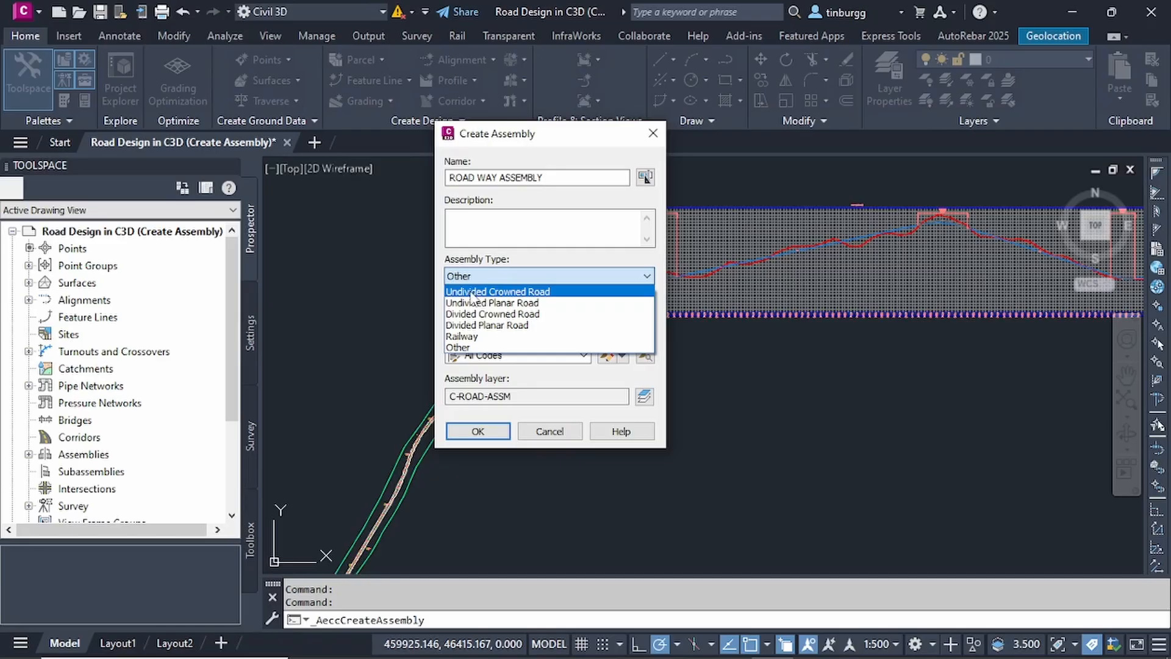
click(520, 292)
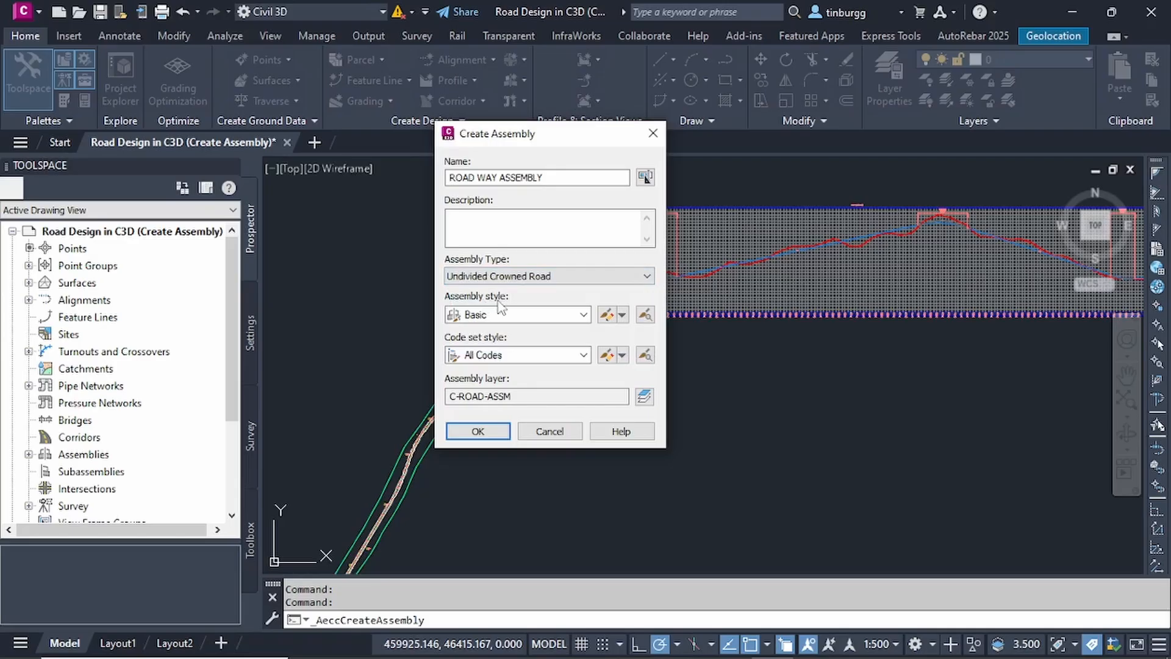
Keep the Basic assembly style and All Codes code set, and place the assembly baseline in the empty area below the profile view.
click(583, 315)
click(584, 314)
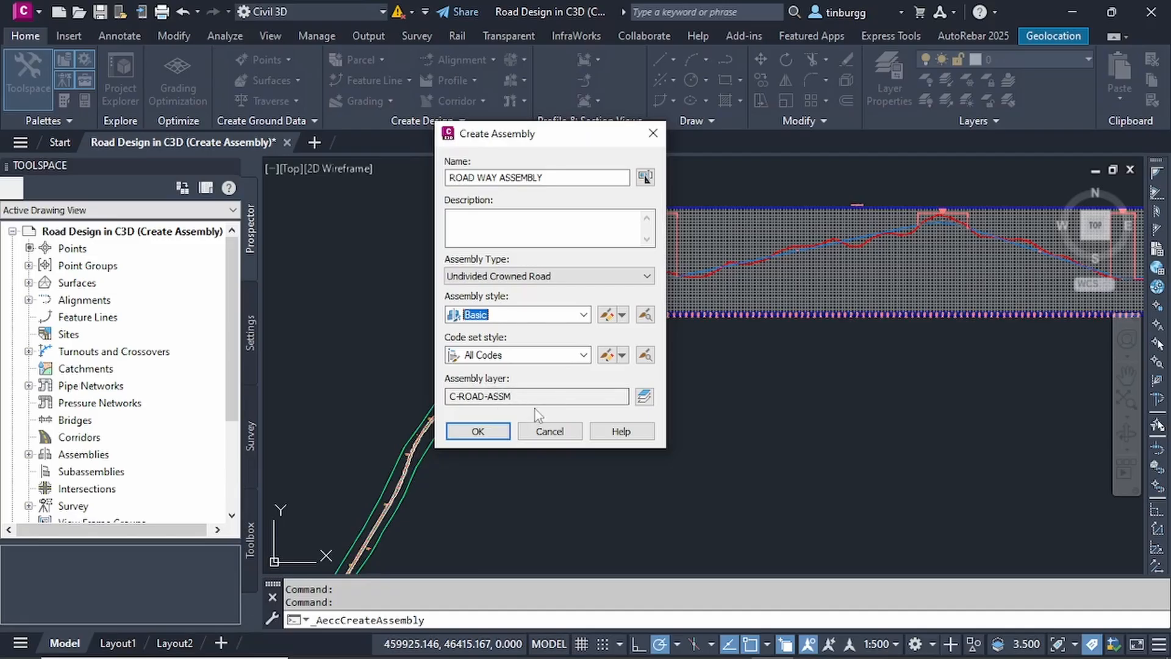
click(478, 431)
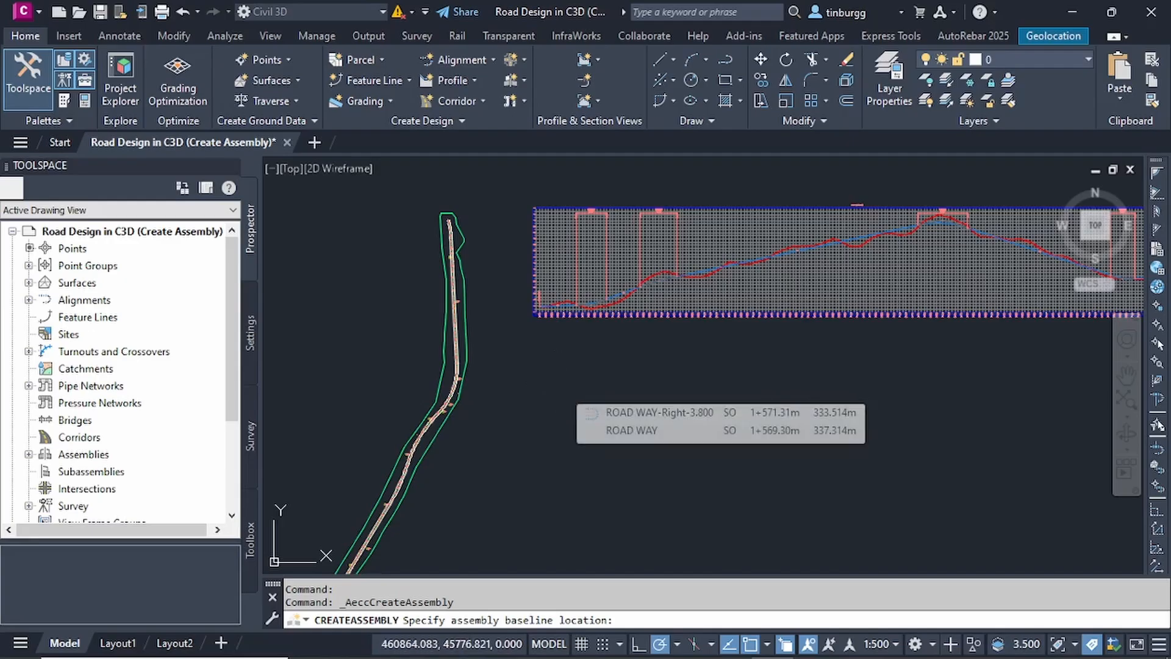
click(560, 382)
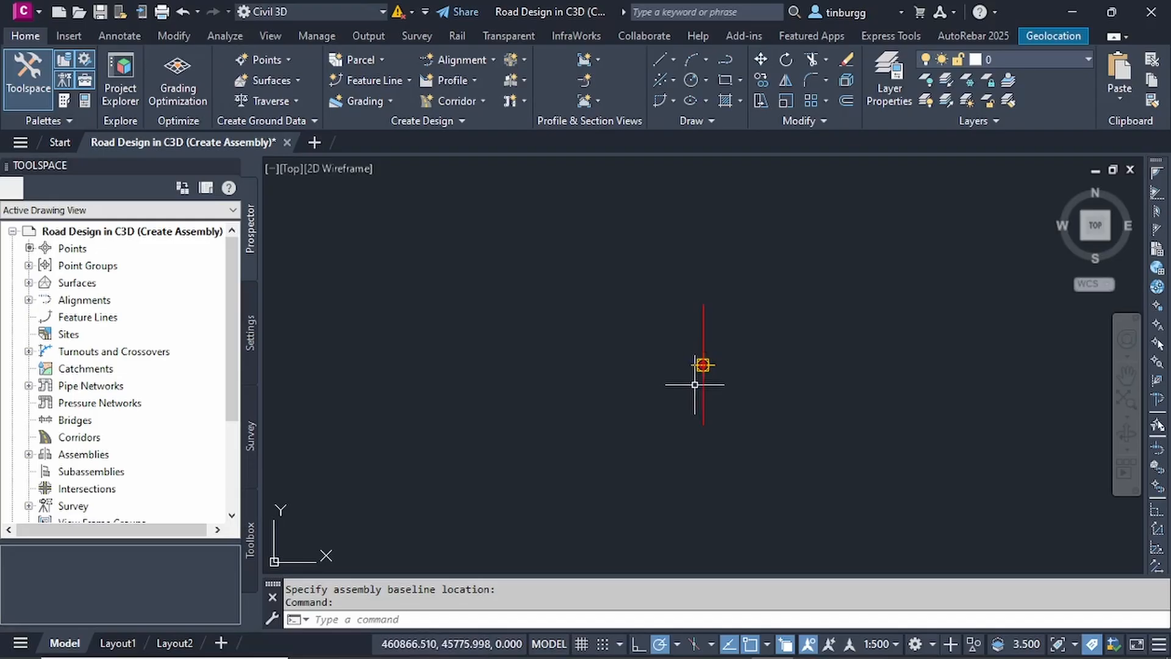
scroll(720, 380, up, 2)
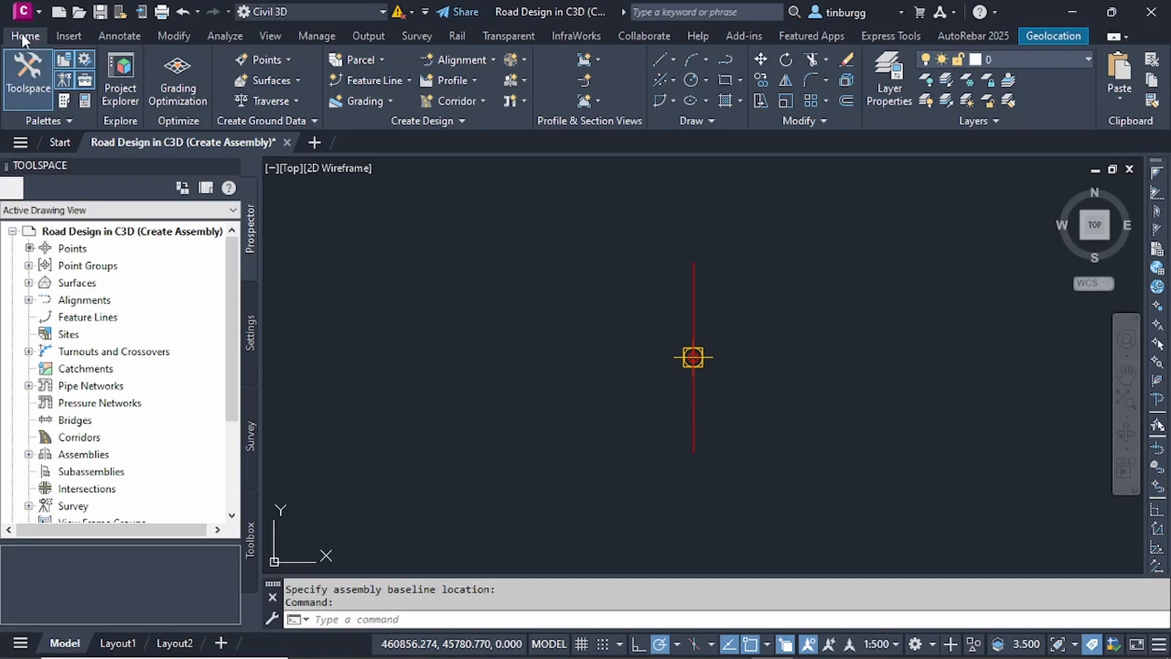
Open the tool palettes beside the assembly and browse the Civil metric subassemblies to the Lanes category.
click(65, 100)
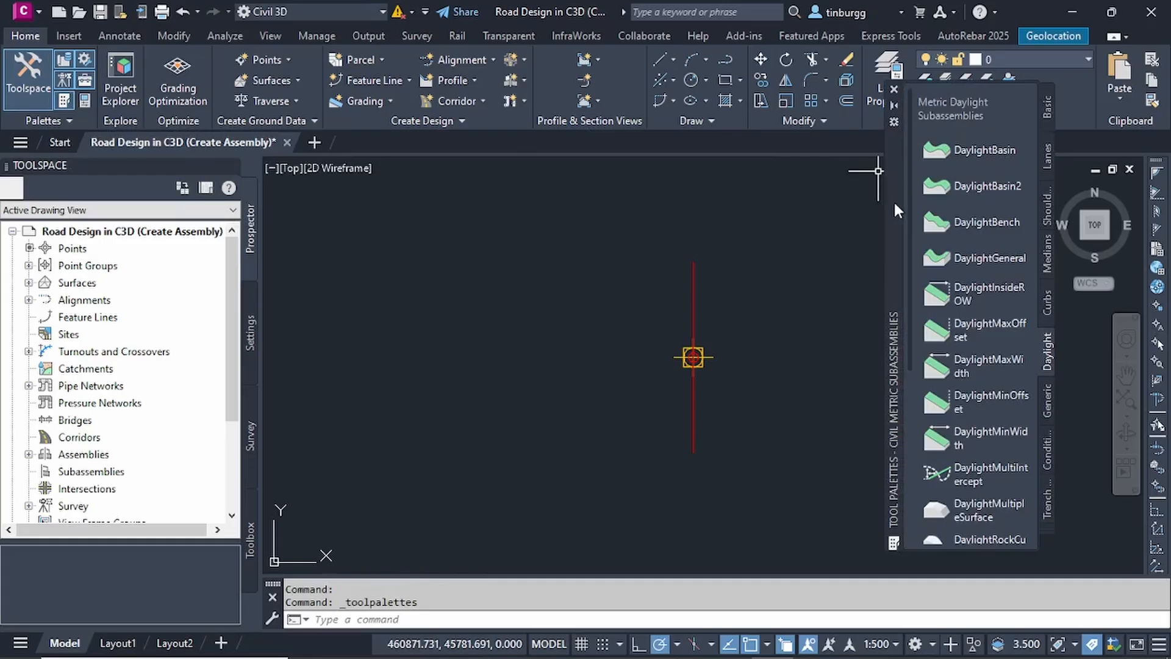
drag(895, 204, 788, 233)
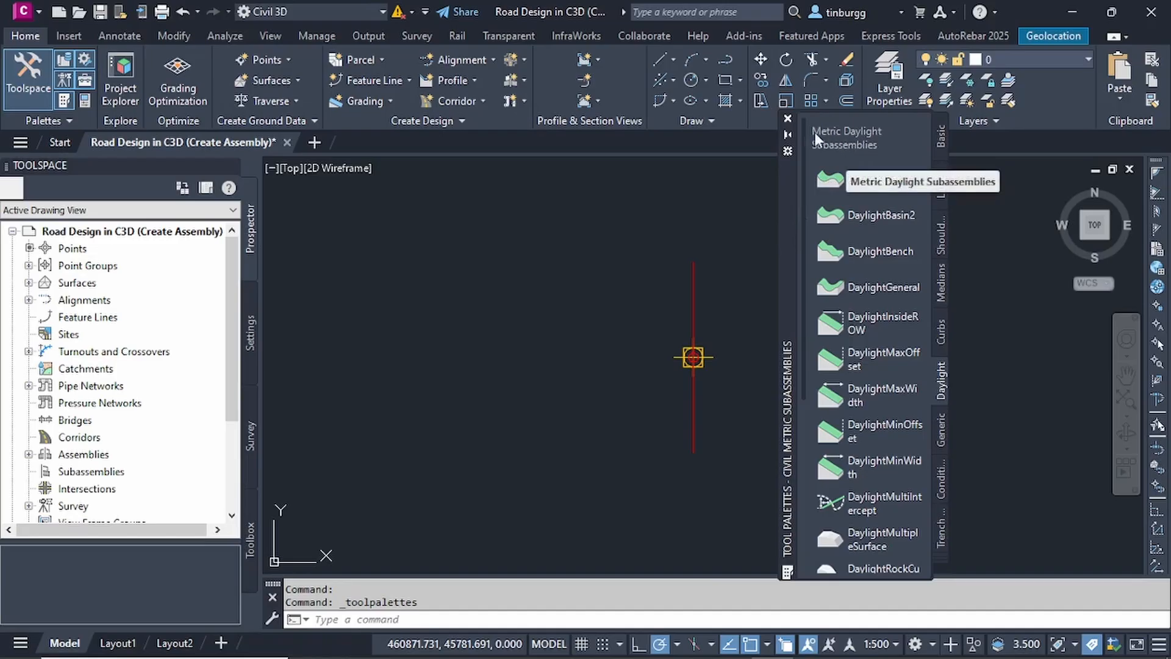
click(941, 135)
click(1012, 289)
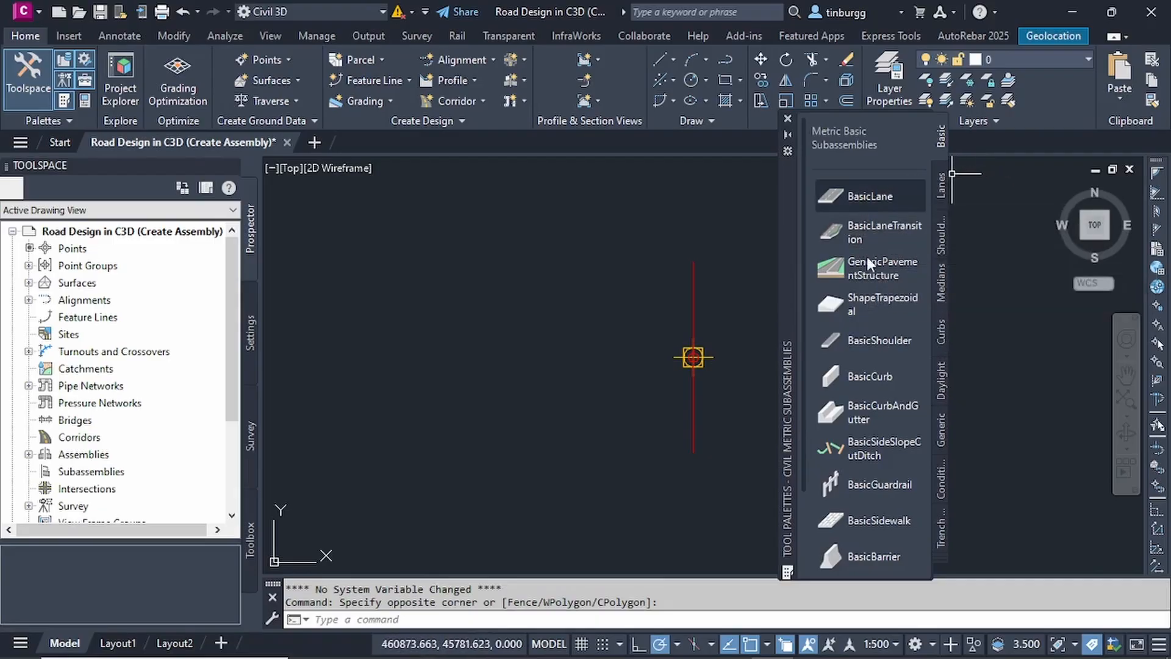
scroll(872, 293, down, 3)
scroll(876, 332, up, 3)
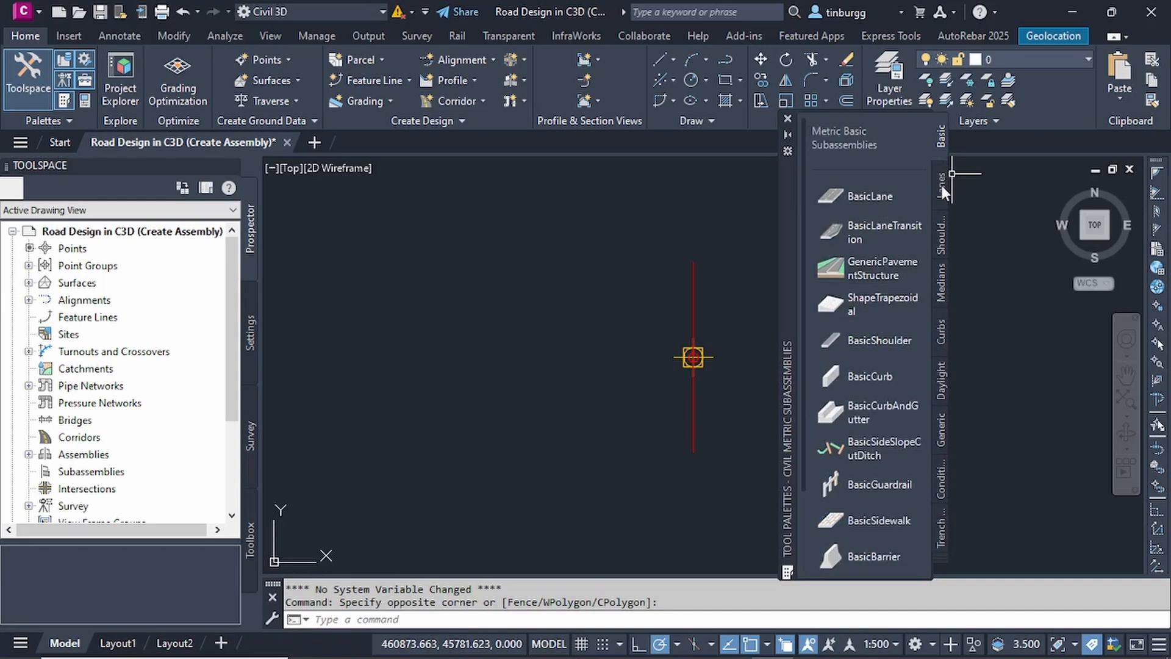
click(942, 185)
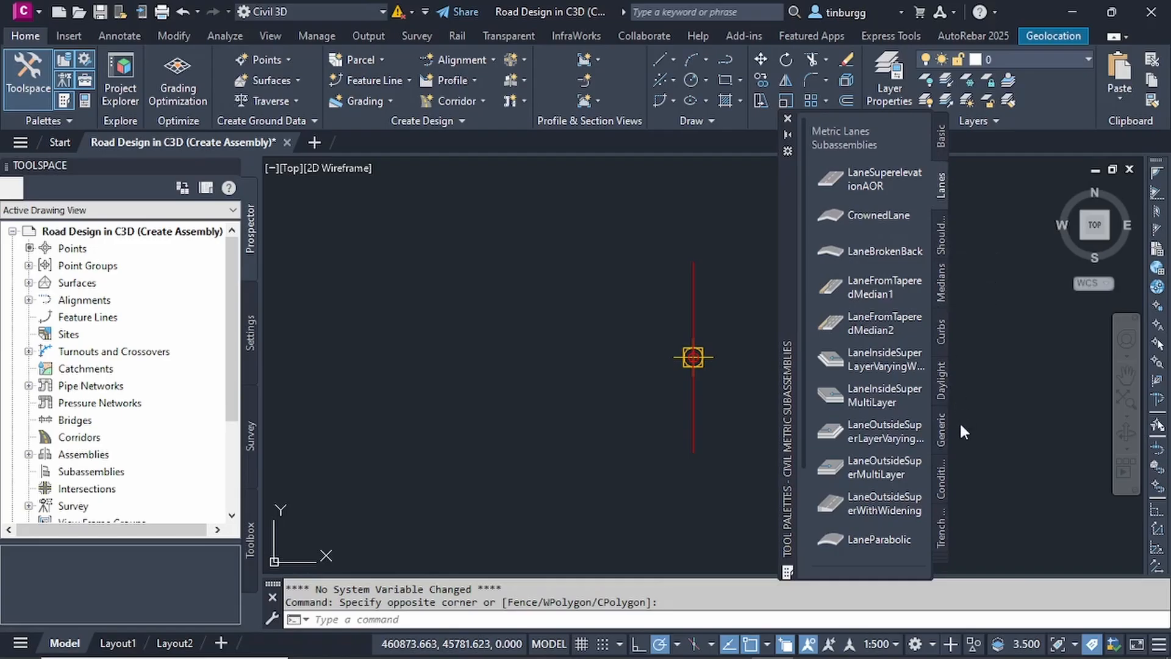
click(939, 555)
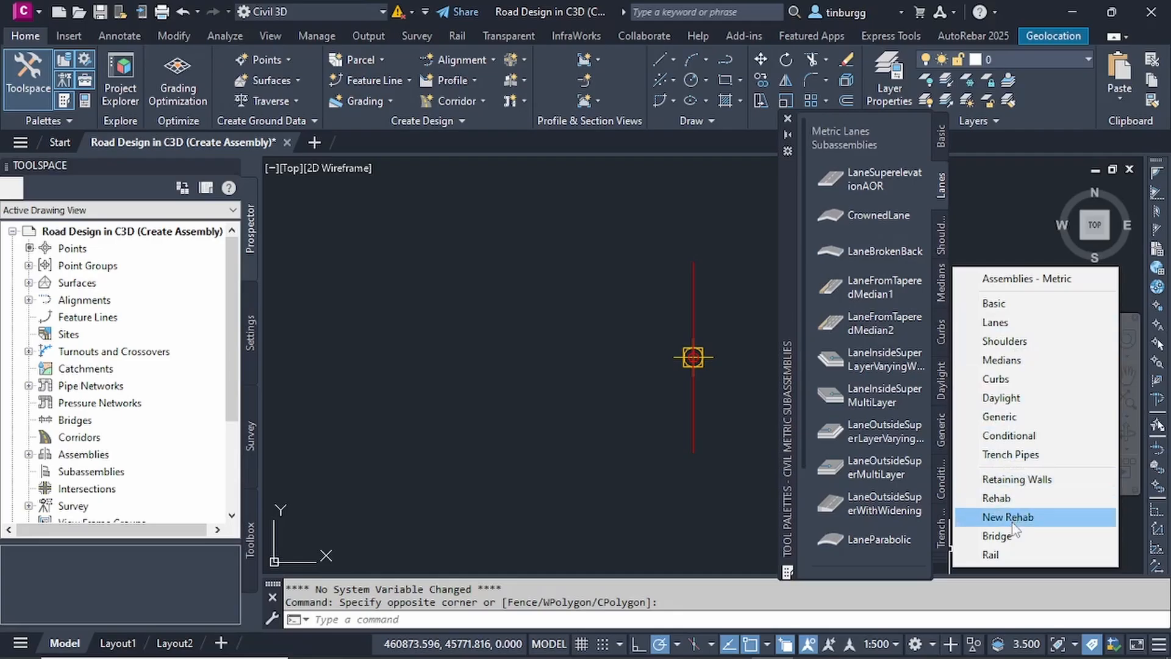
click(1001, 326)
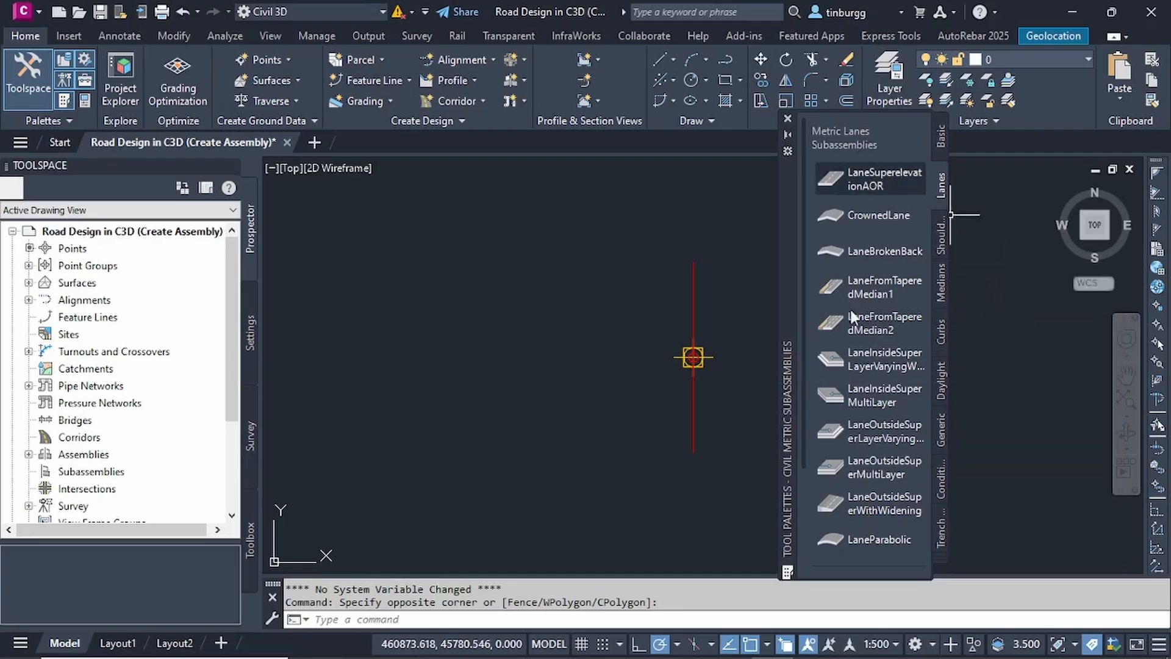
click(875, 475)
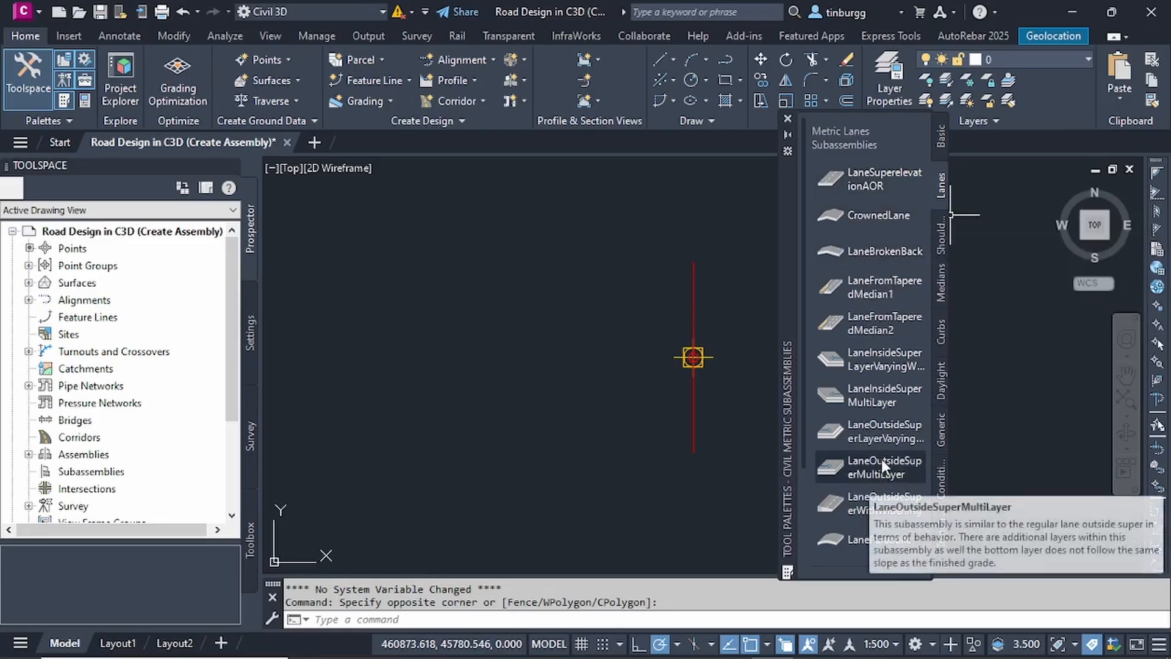
Attach a LaneSuperelevationAOR subassembly with its side set to Right to the assembly's baseline marker, then end the command.
click(873, 174)
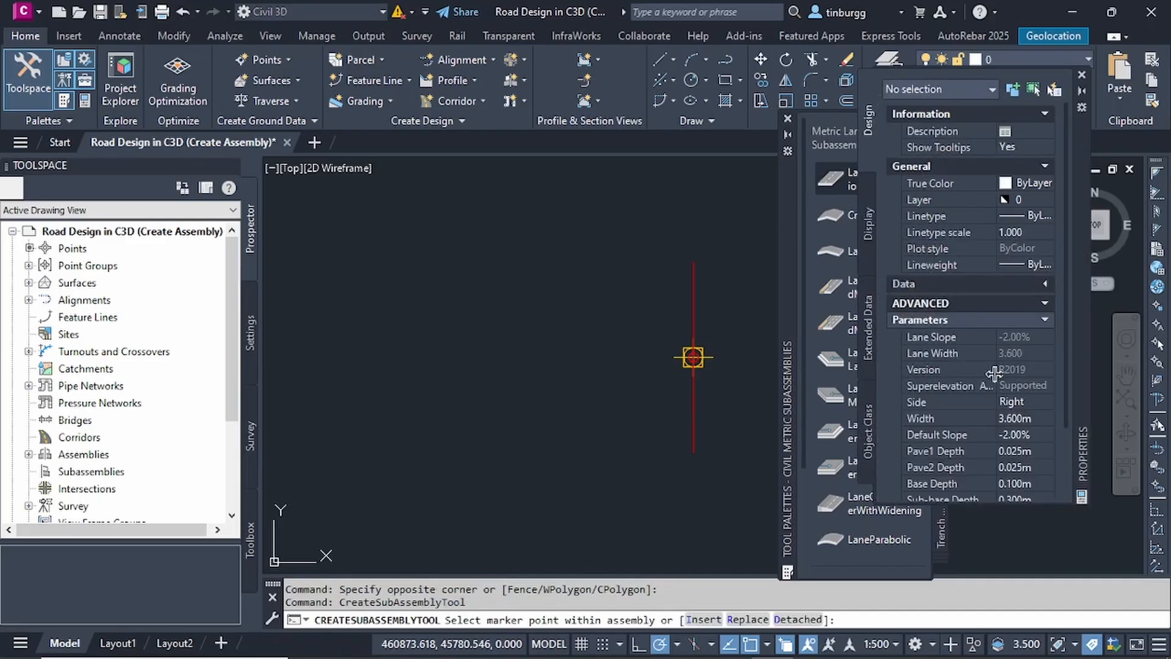
drag(1081, 333, 1061, 362)
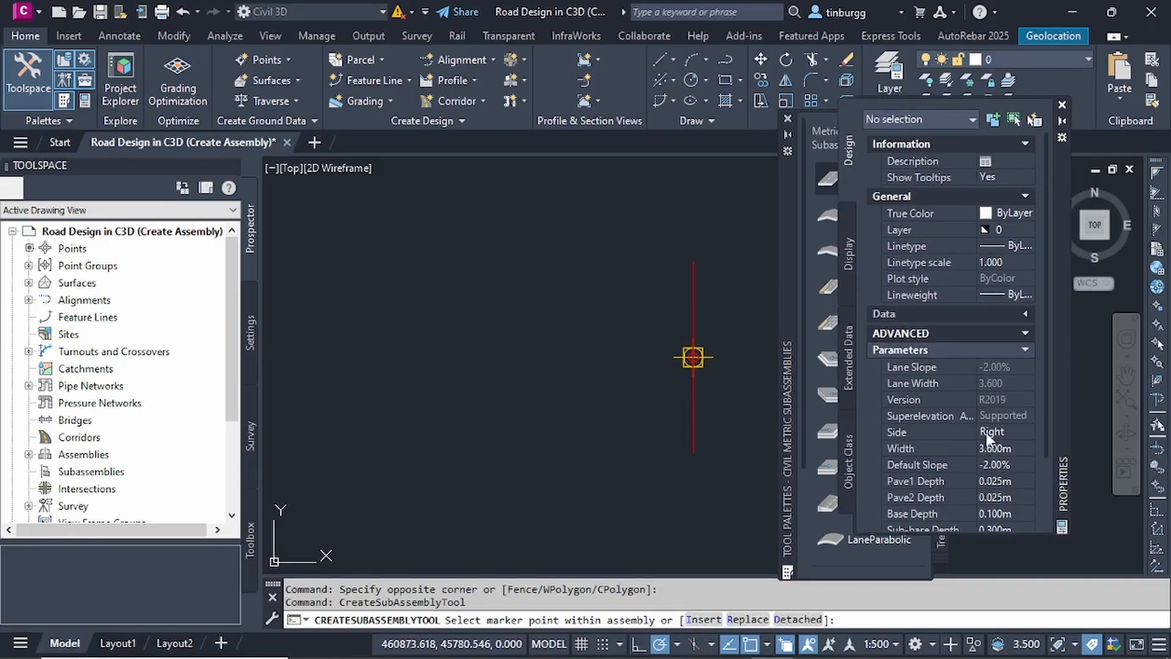
click(1008, 430)
click(1027, 431)
click(1026, 430)
click(1016, 447)
click(1018, 465)
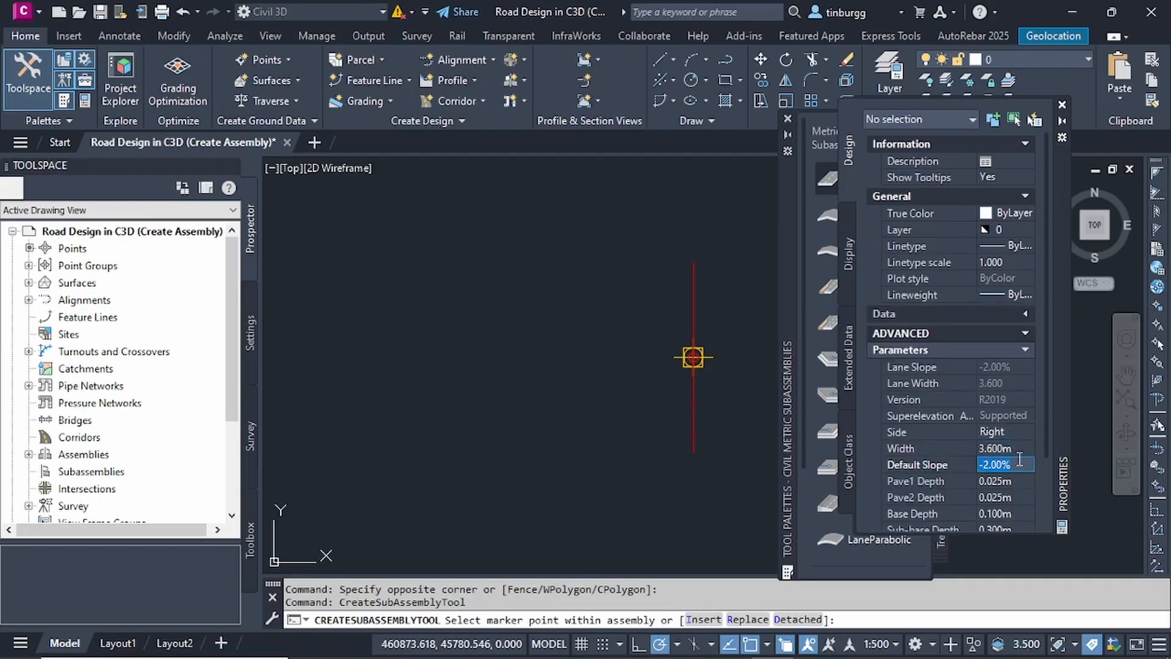
click(1017, 448)
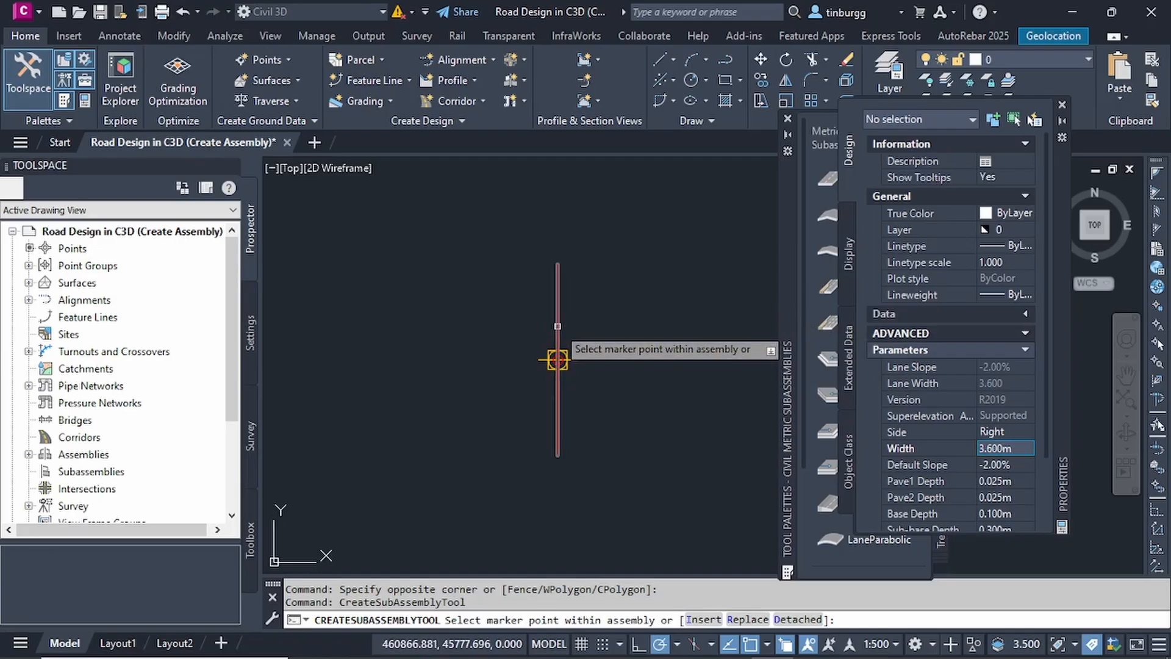
click(556, 359)
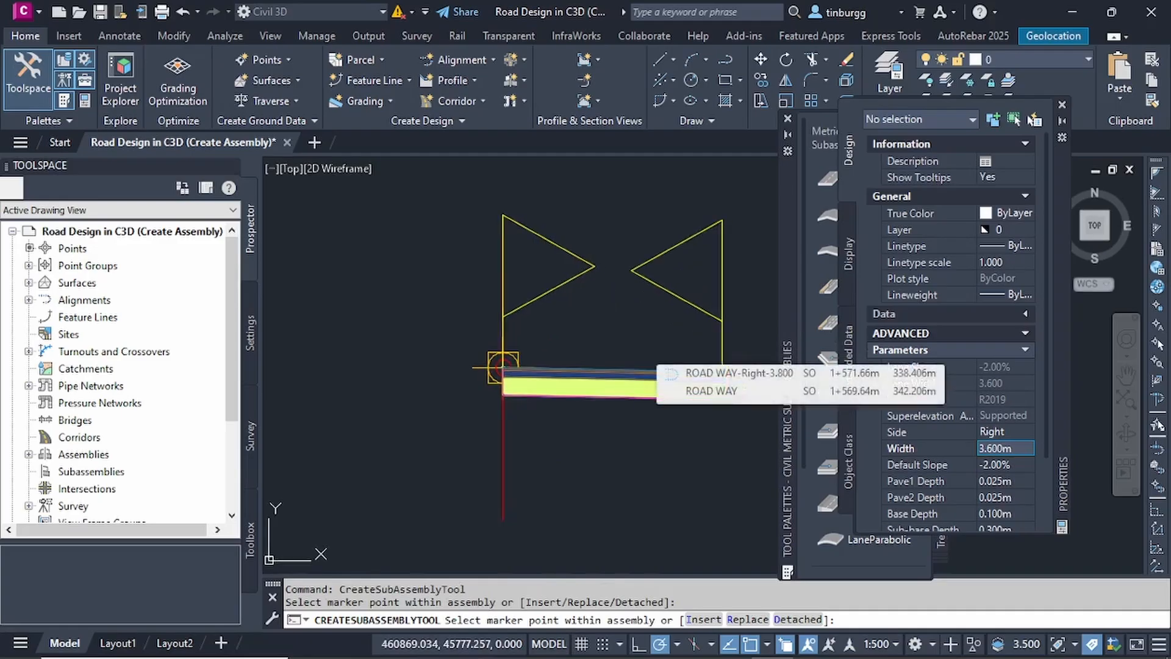
scroll(718, 363, up, 2)
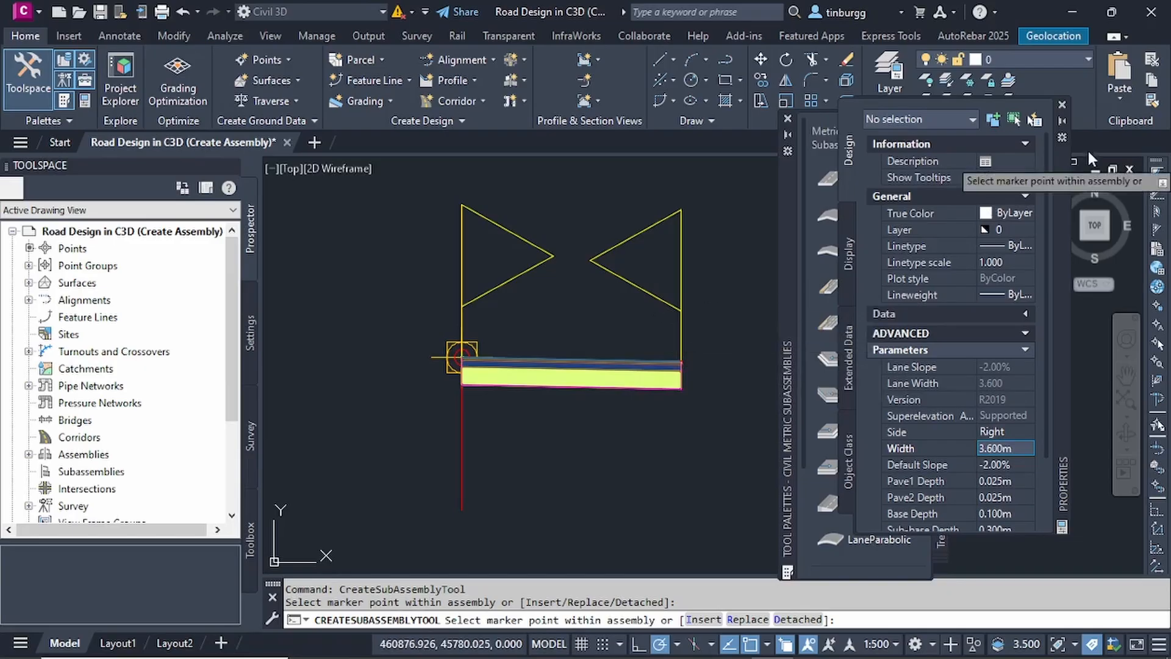
click(1062, 104)
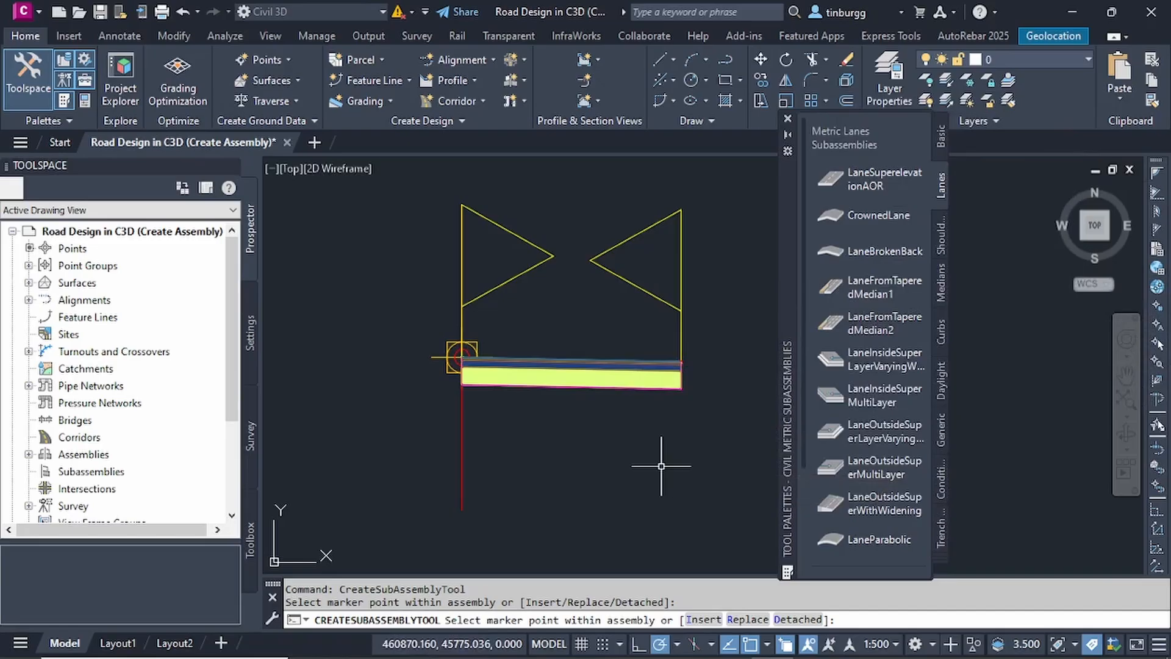
key(Escape)
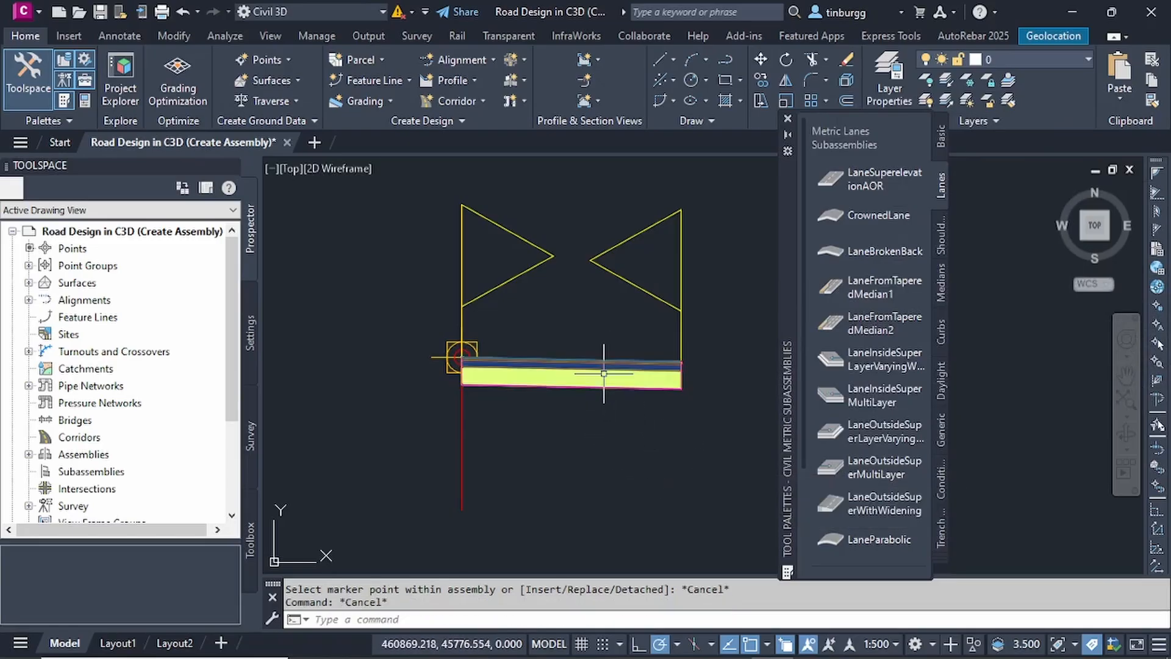
Open the subassembly properties of the lane attached to the baseline and rename it LANE RGHT.
mouse_move(602, 368)
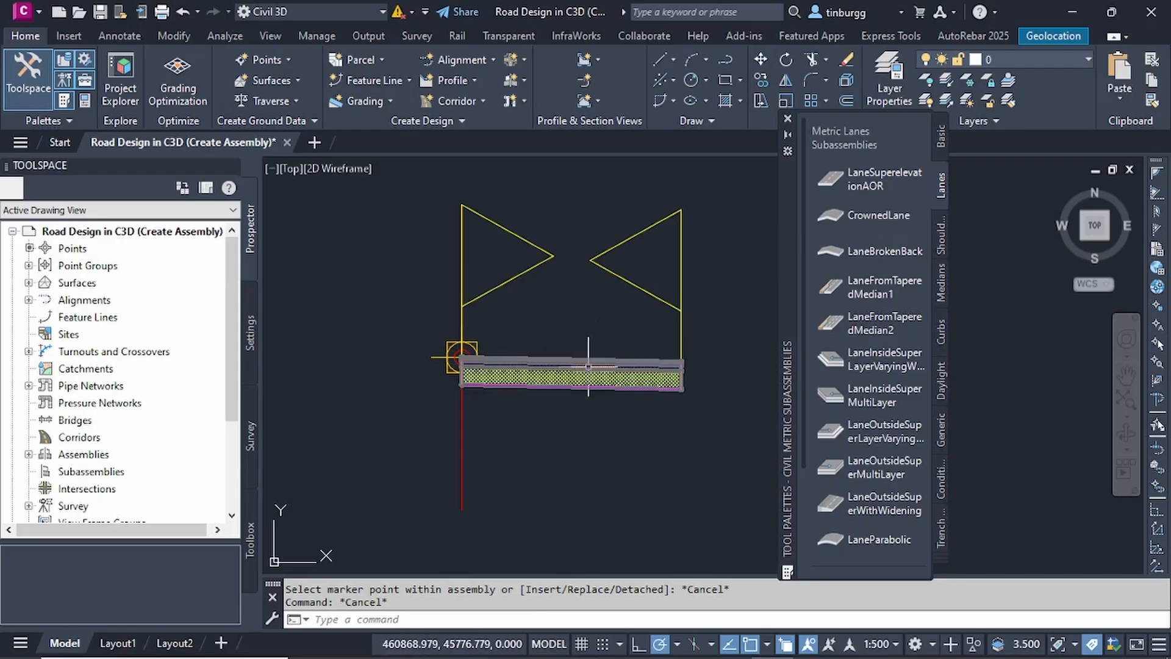
click(595, 348)
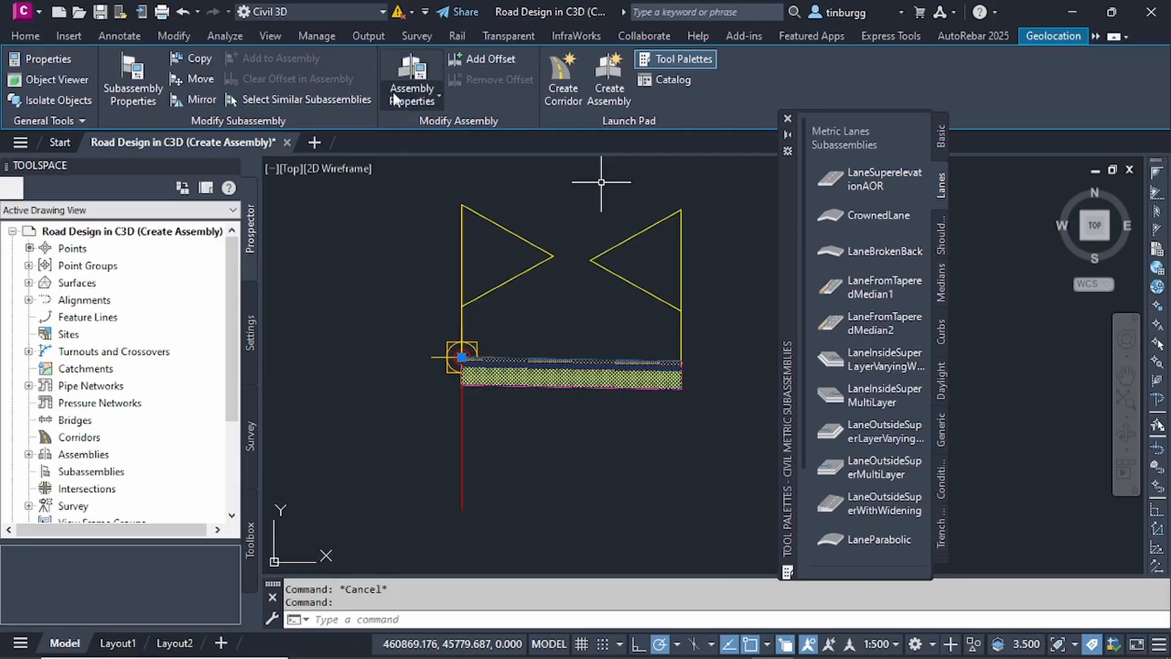
click(135, 80)
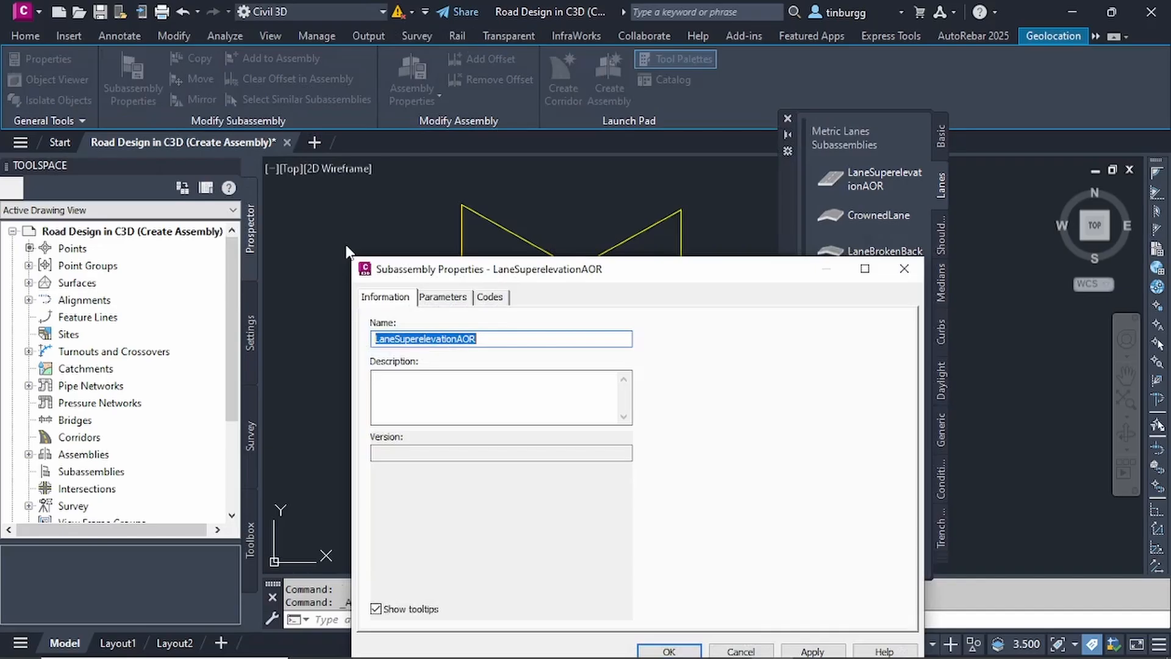
drag(645, 277, 617, 177)
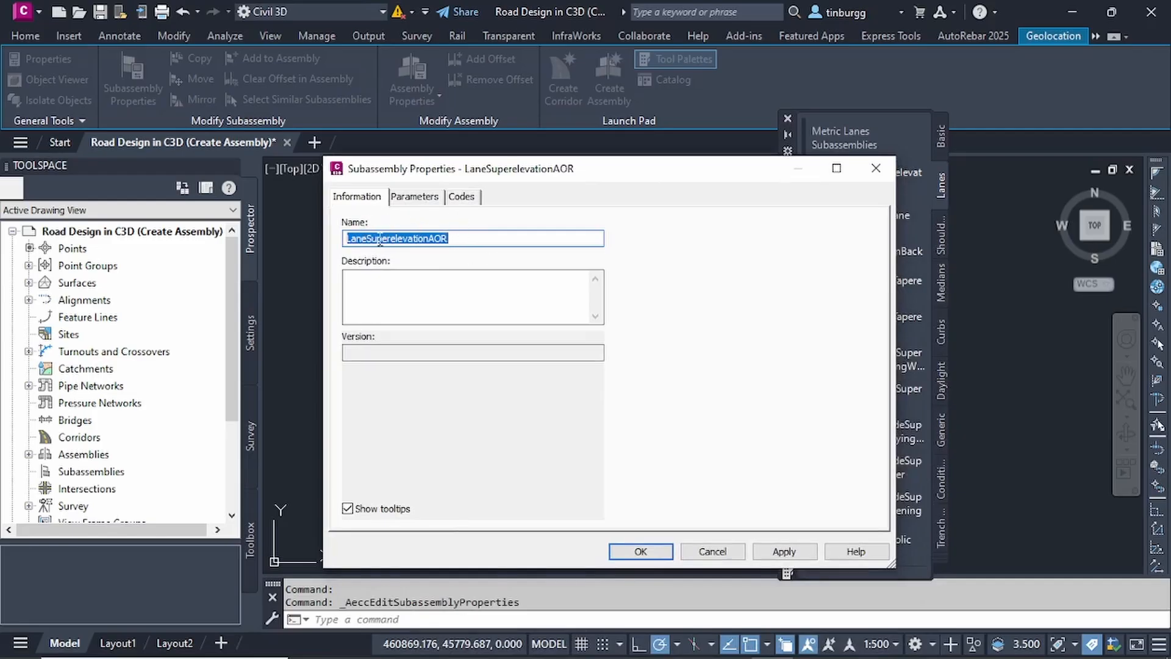
click(460, 238)
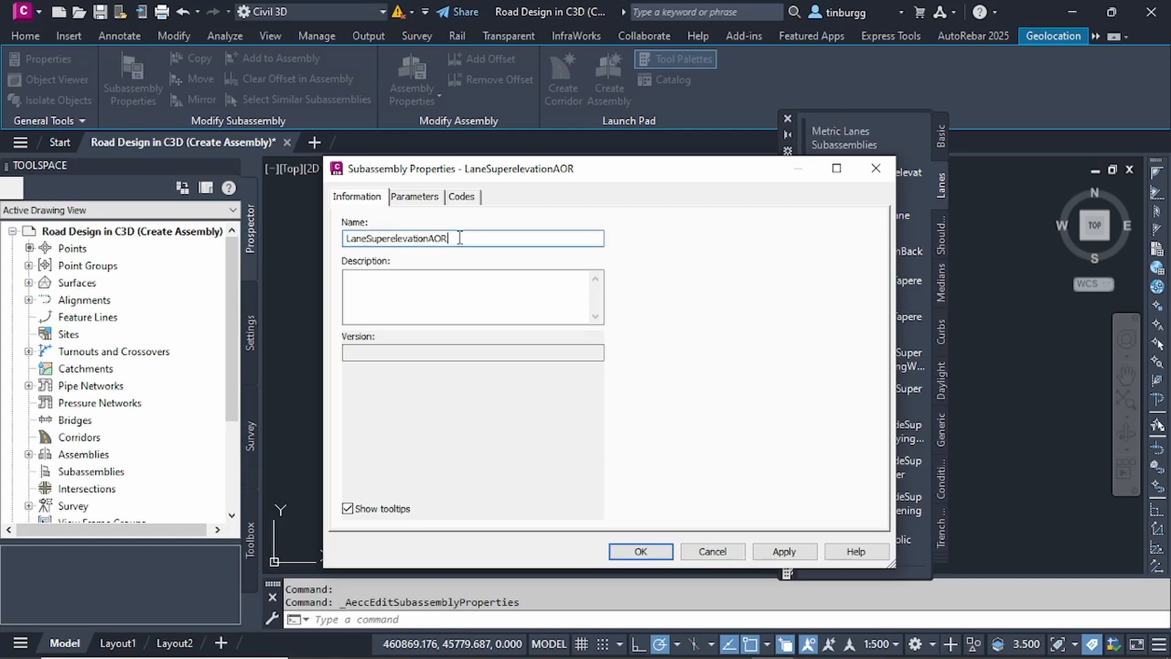
drag(460, 238, 333, 238)
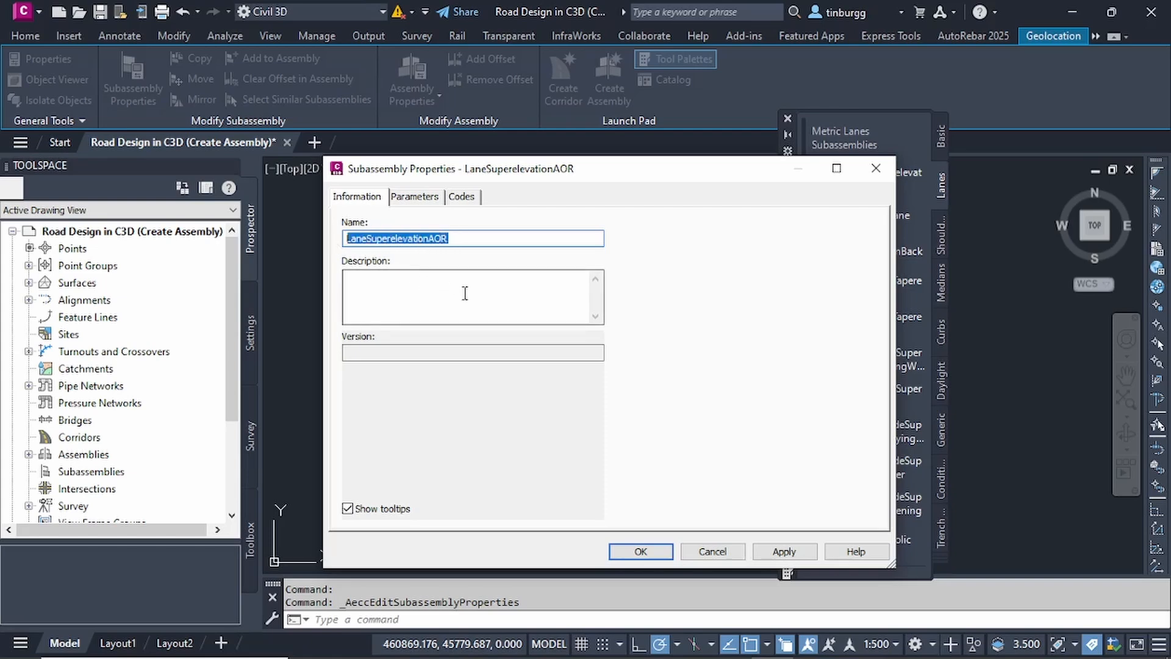
key(BackSpace)
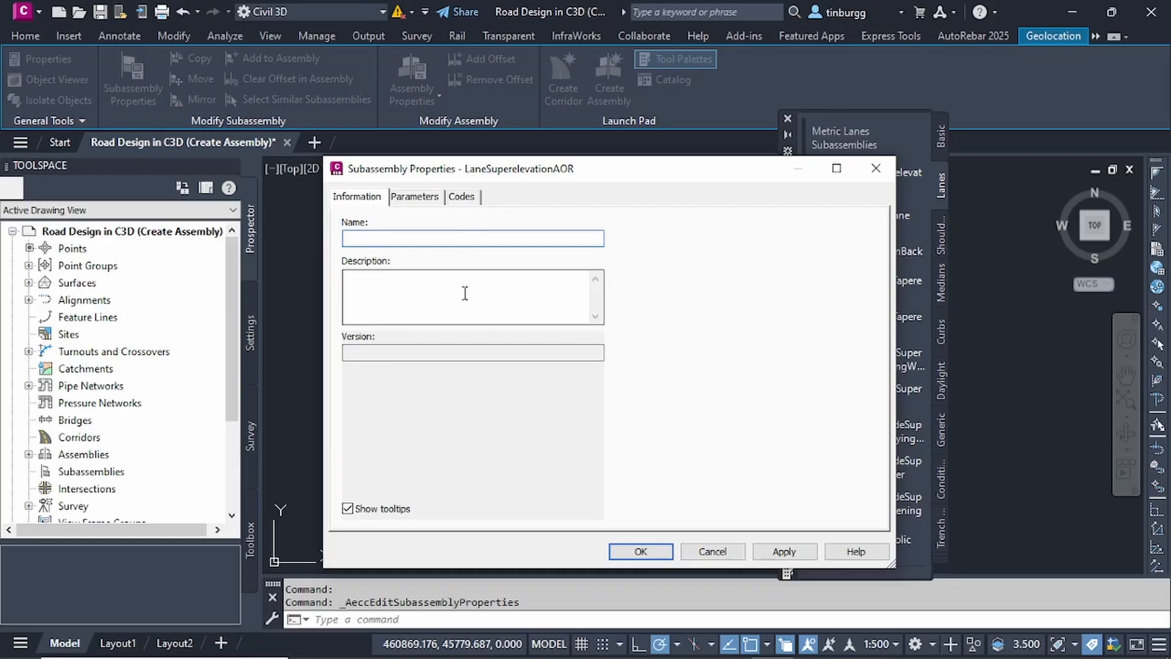
text(LANE RGHT)
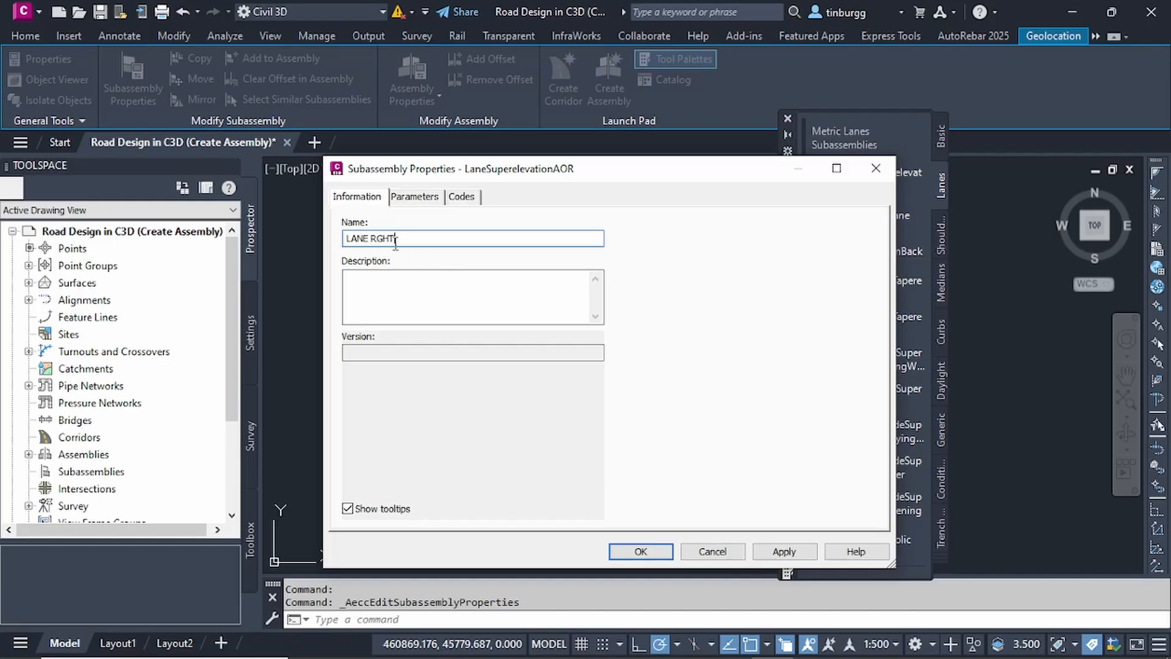
Show the lane's input parameters and check the choices for Side, leaving it unchanged.
click(413, 198)
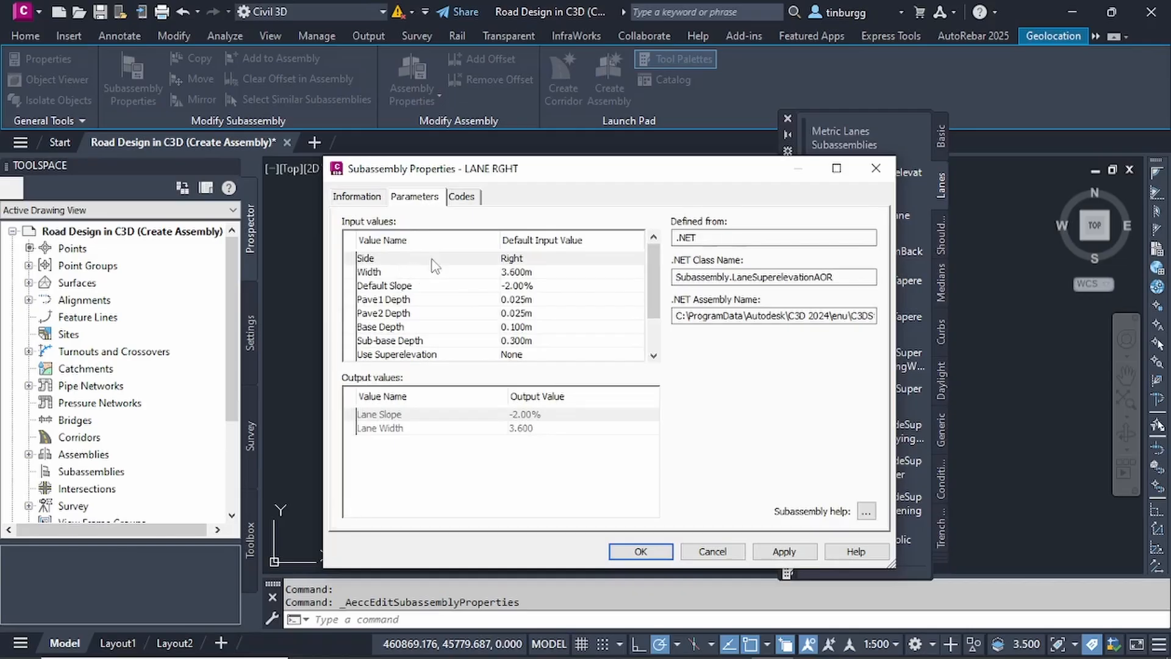
double_click(547, 264)
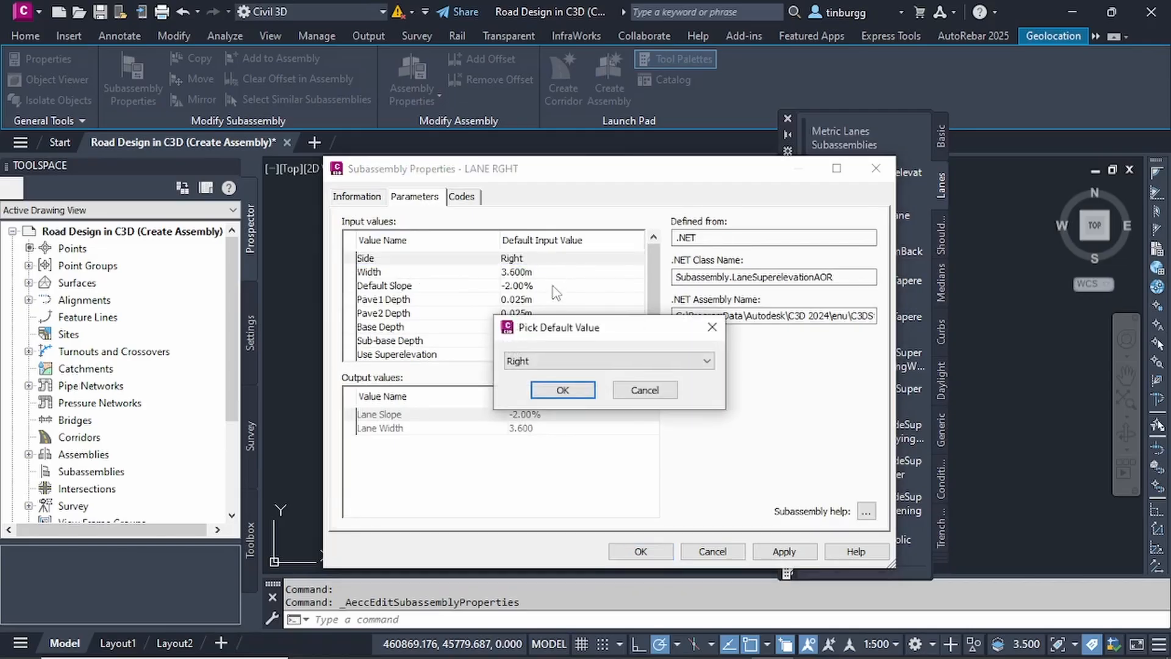
click(706, 360)
click(713, 360)
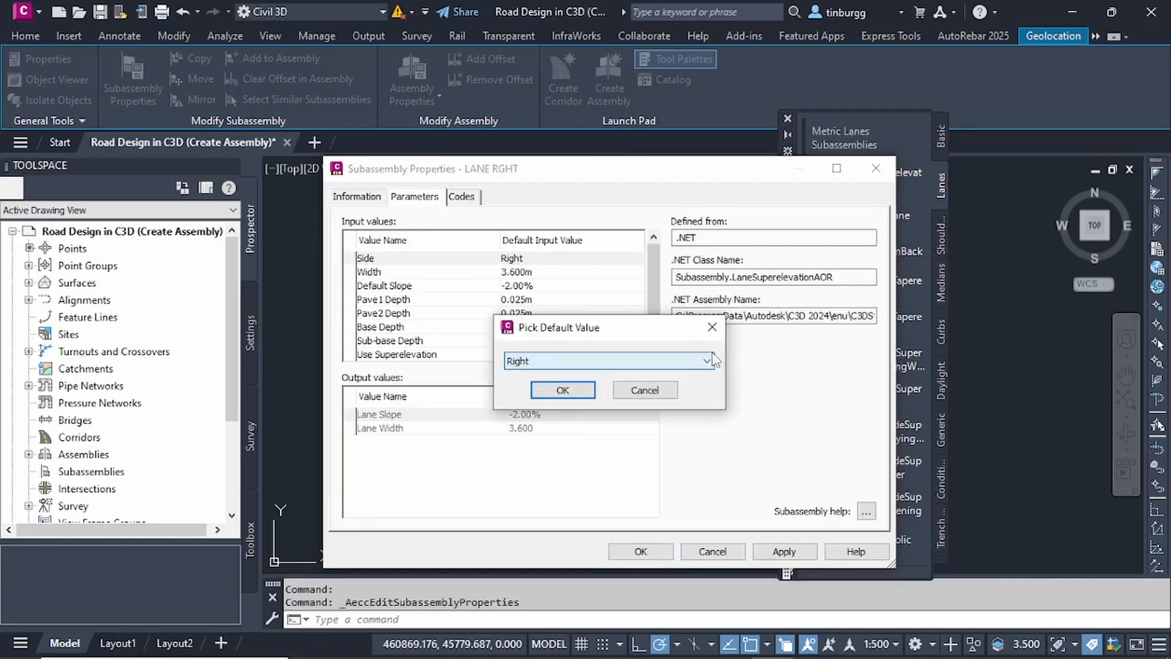
click(642, 391)
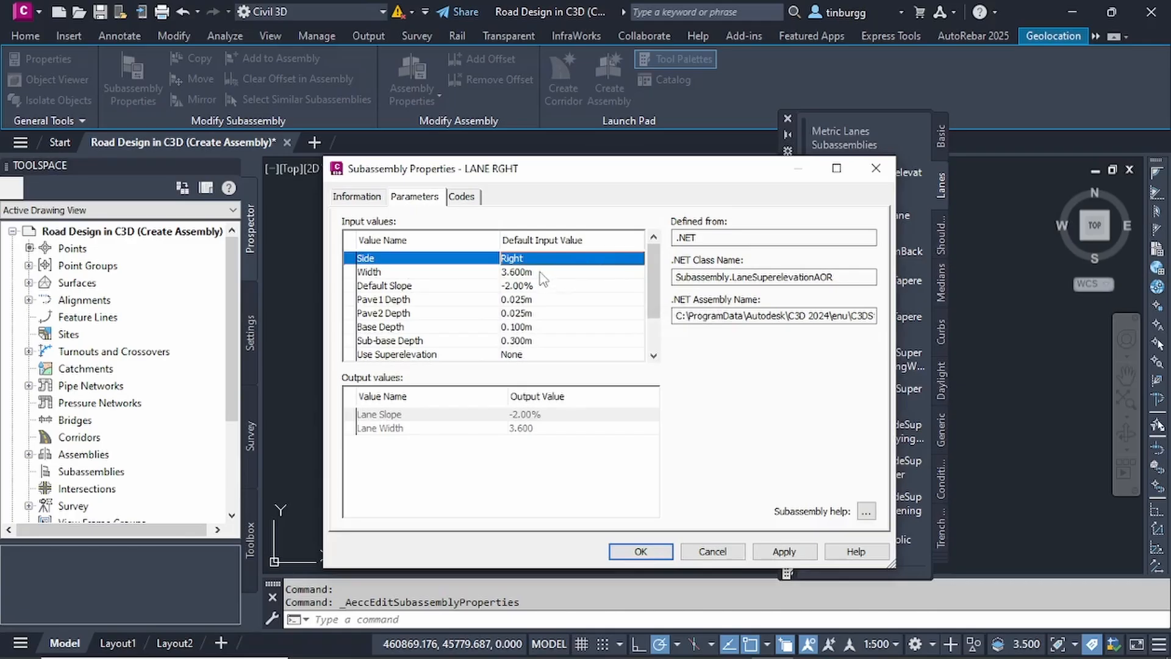
Set the lane's width to 3.8 m and its default slope to -2.50%.
click(540, 272)
click(537, 272)
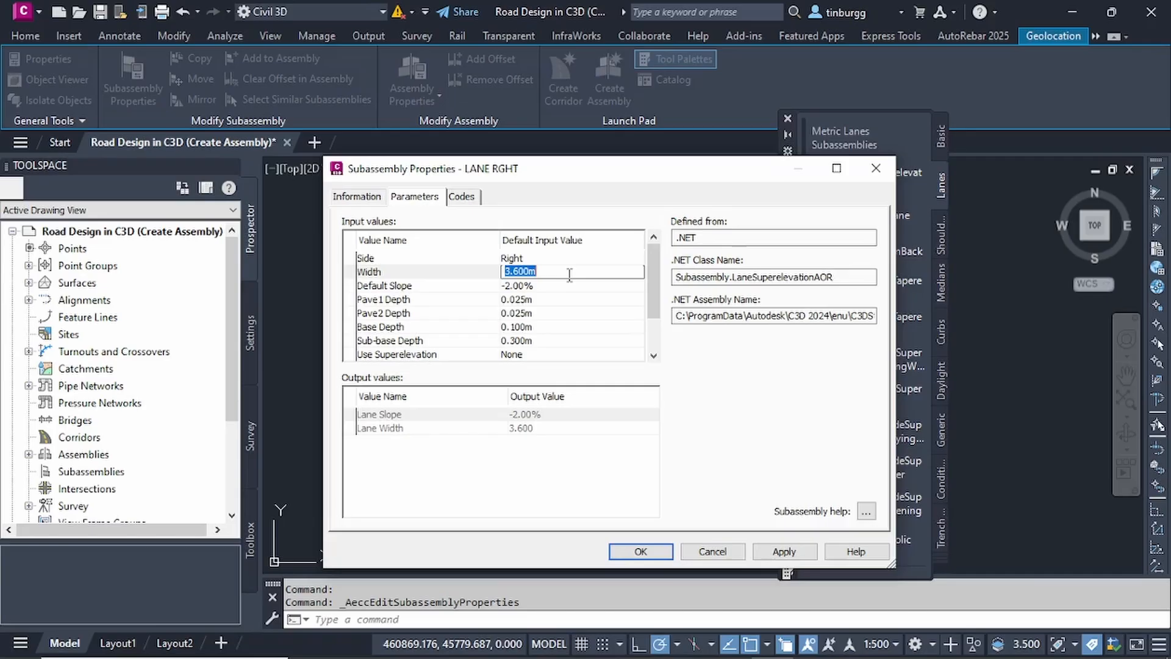
text(3.8)
click(548, 286)
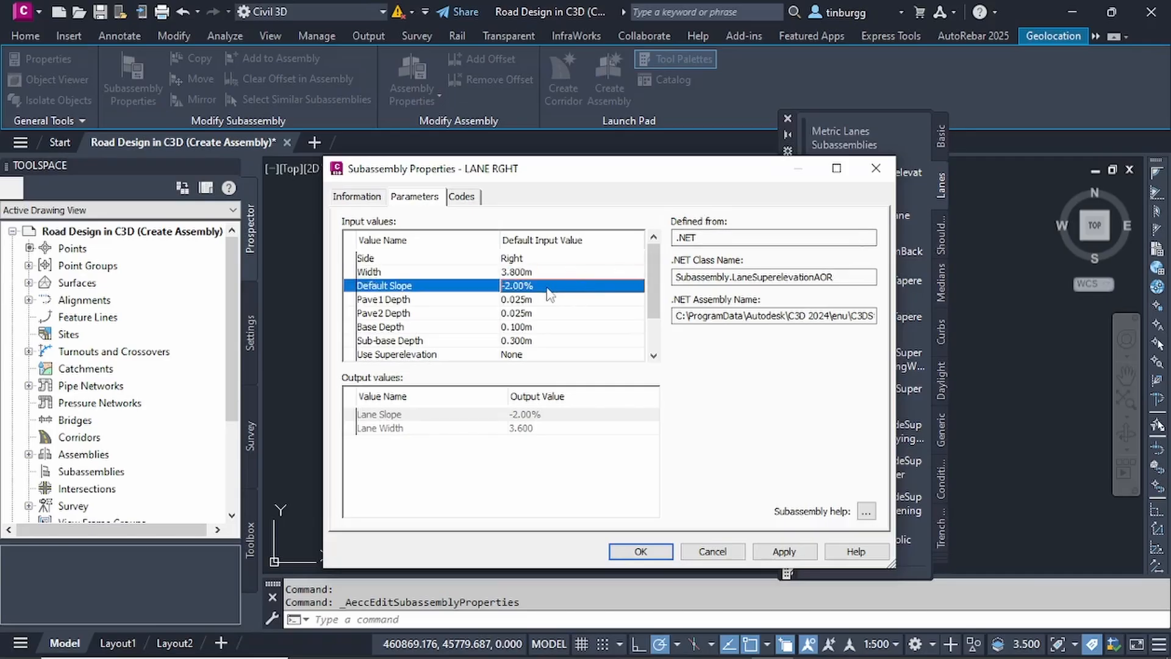
click(520, 295)
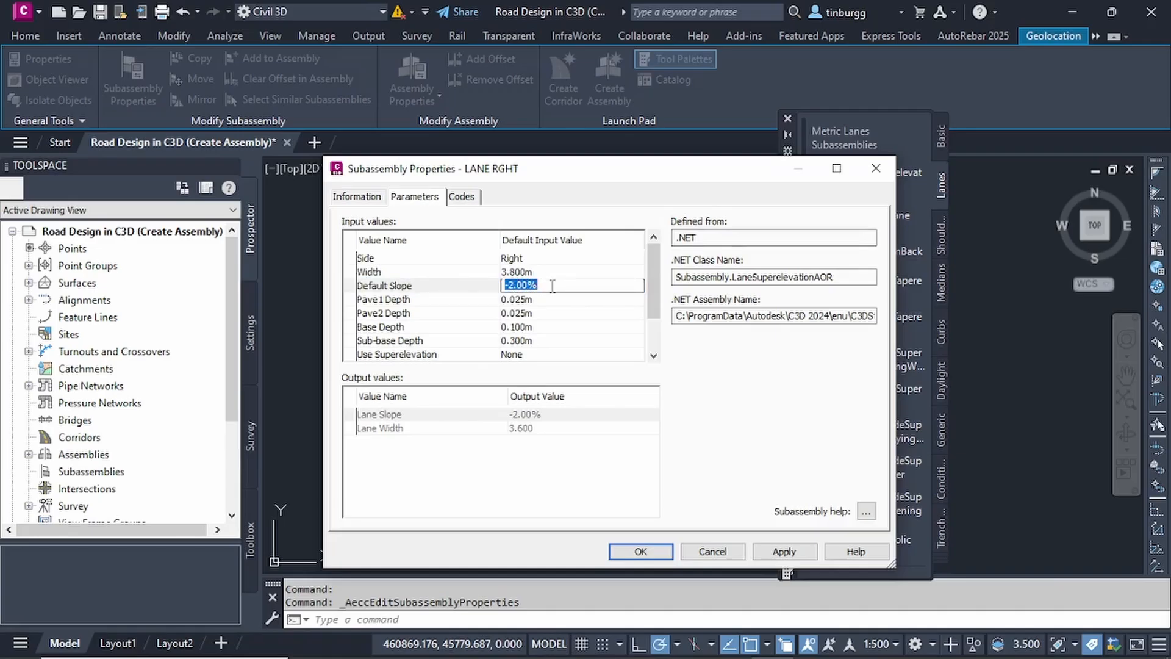
click(523, 285)
key(BackSpace)
text(5)
key(Return)
Look through the lane's Pave1, Pave2, Base and Sub-base depth parameters.
key(Down)
key(Down)
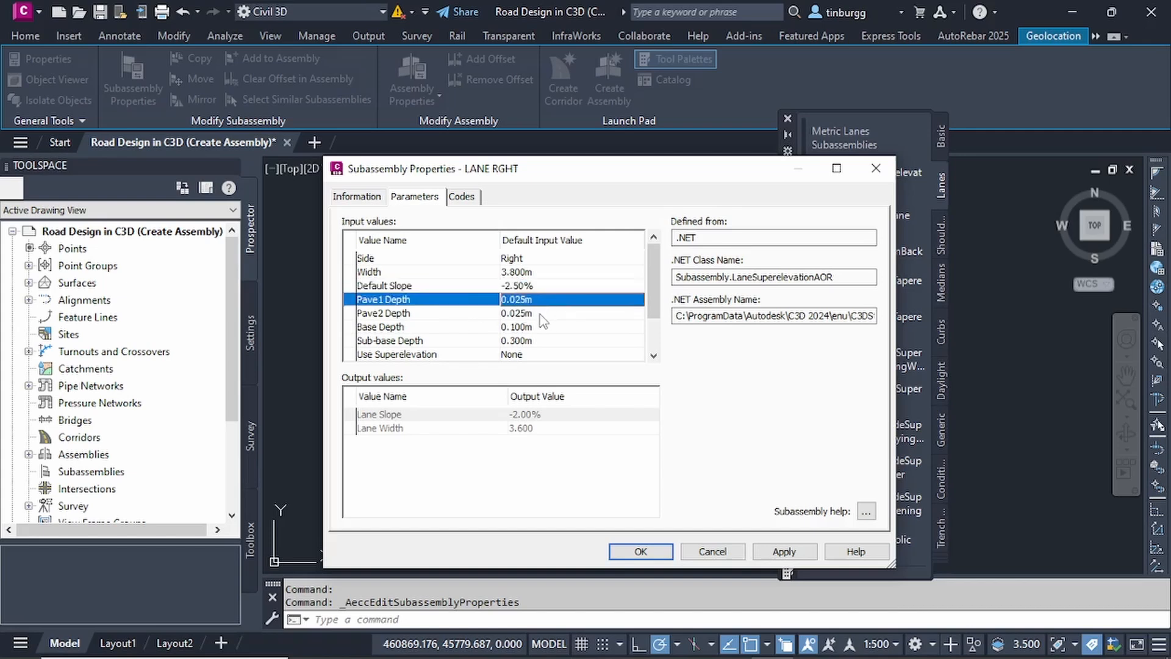
key(Down)
key(Down)
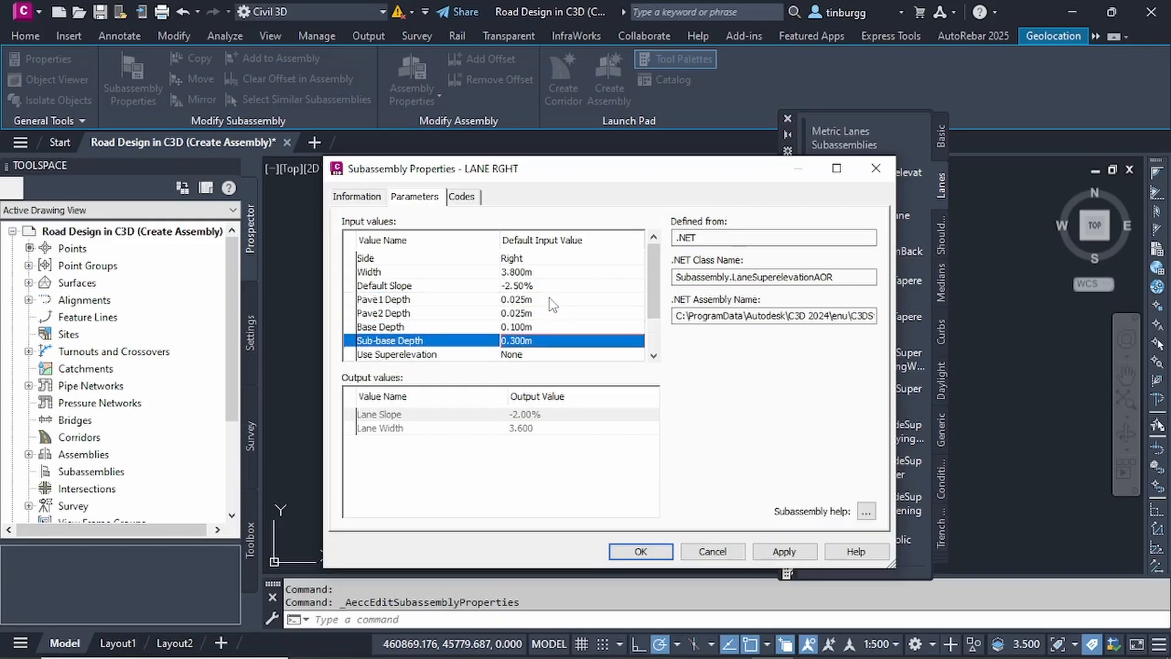
click(550, 299)
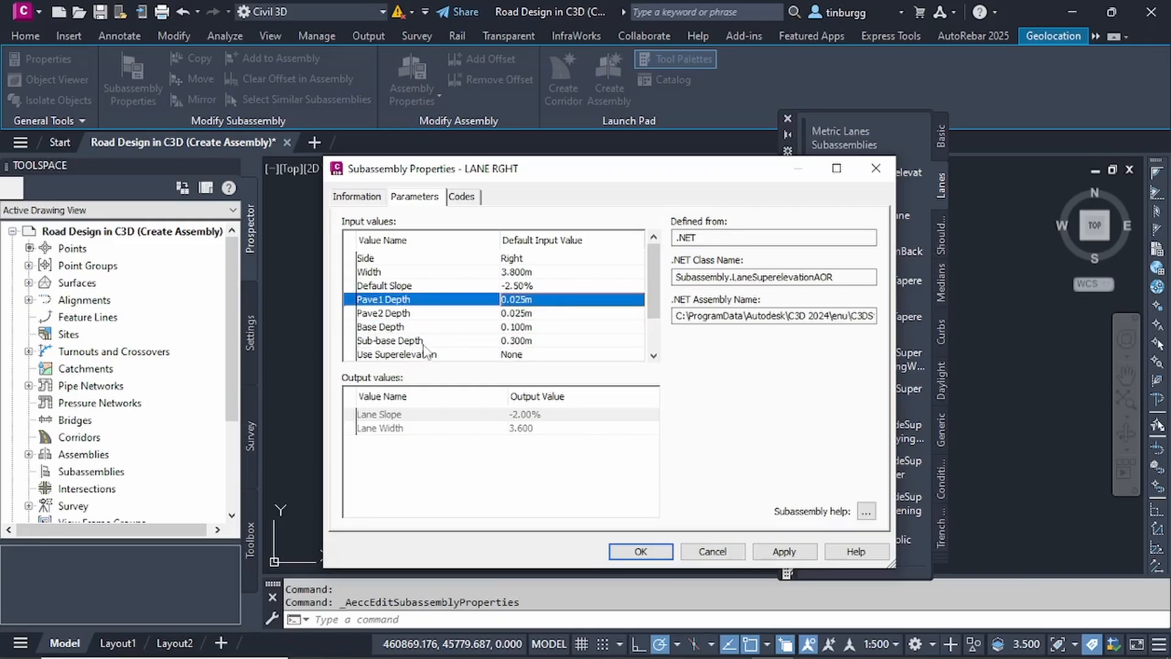
click(404, 342)
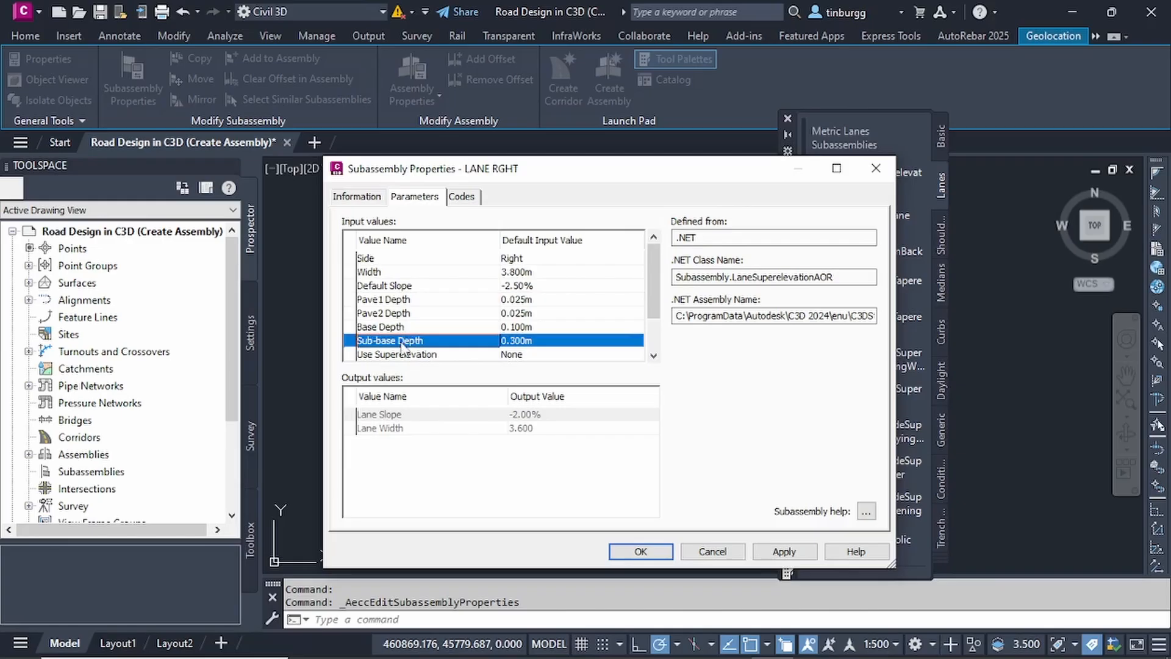
click(404, 323)
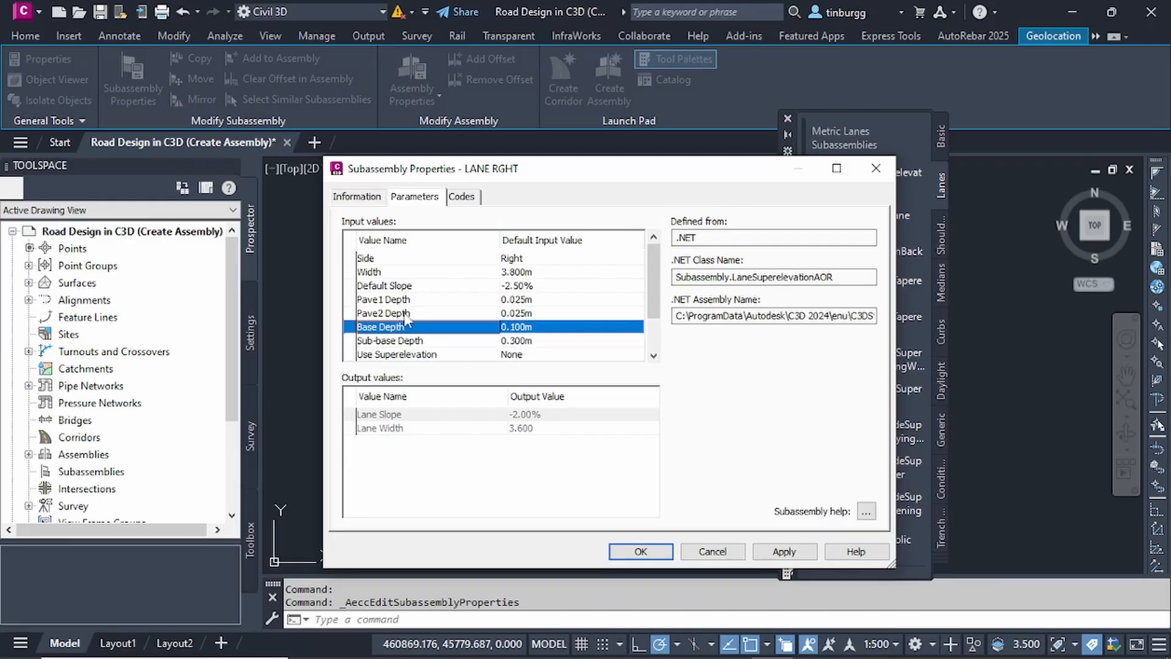
click(413, 312)
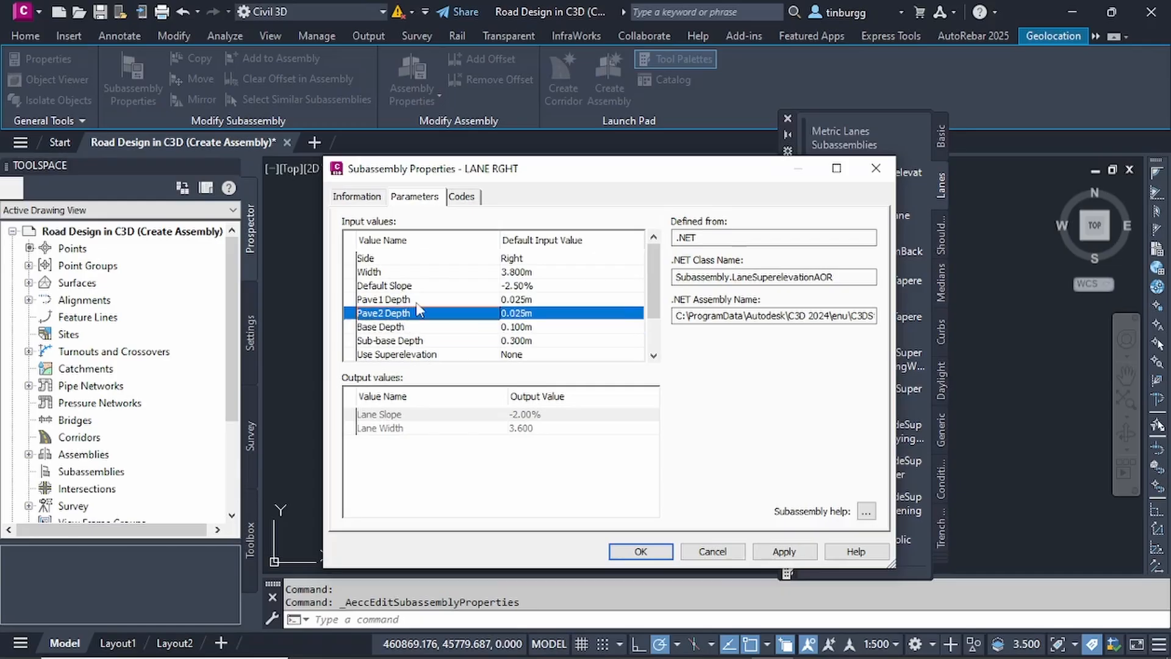
click(417, 299)
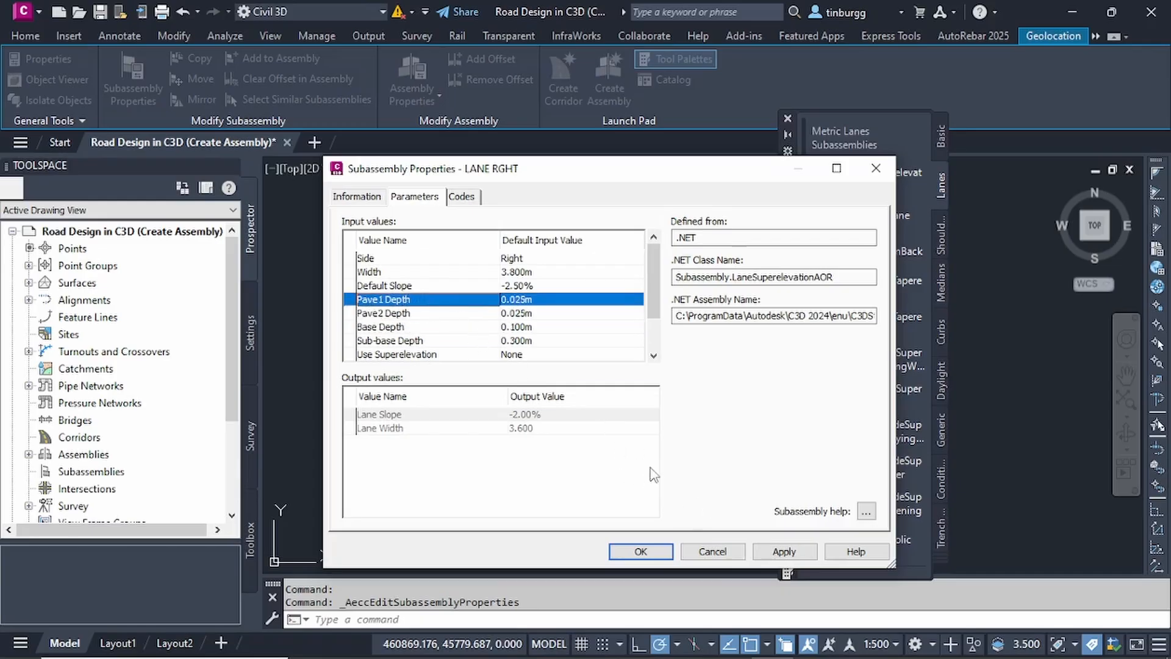
key(alt+Tab)
Set both the Pave1 Depth and the Pave2 Depth of the lane to 0.050 m.
click(545, 300)
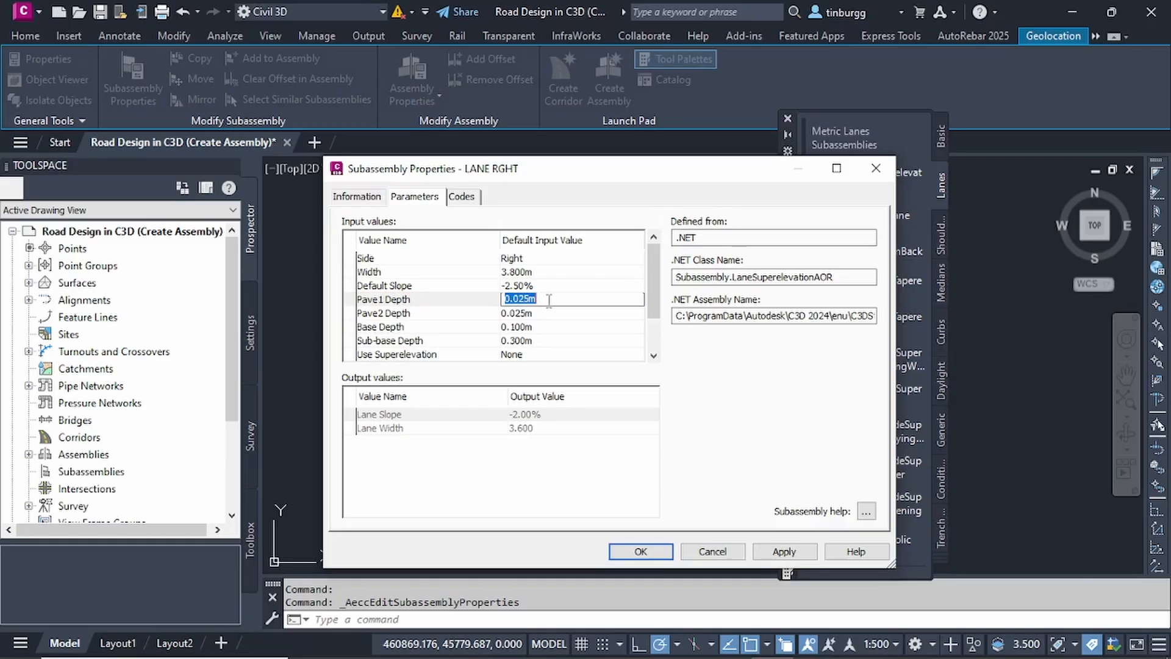
text(0.05)
click(550, 320)
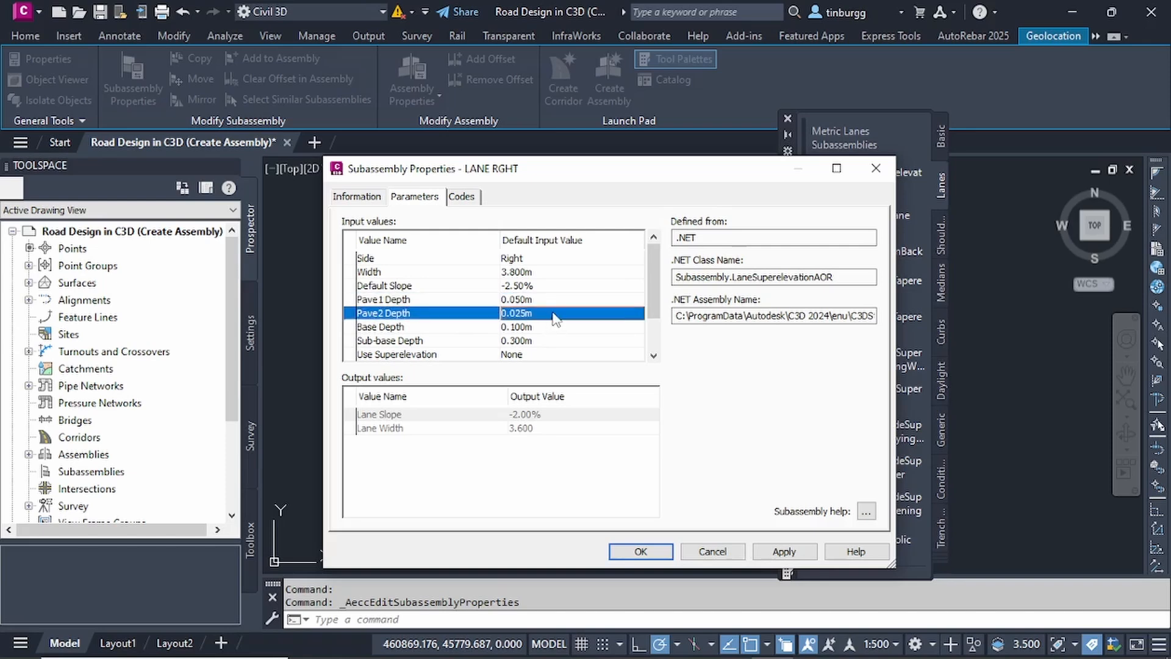
click(540, 314)
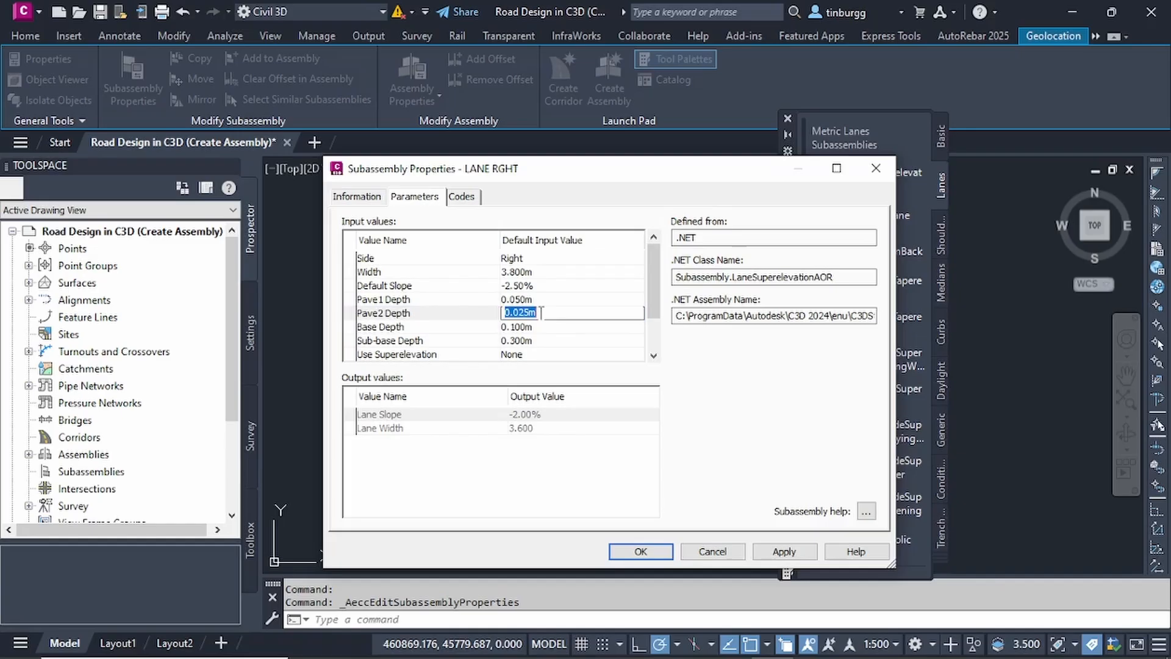
text(.050)
Set the lane's Base Depth to 0.150 m and its Sub-base Depth to 0.200 m.
click(556, 328)
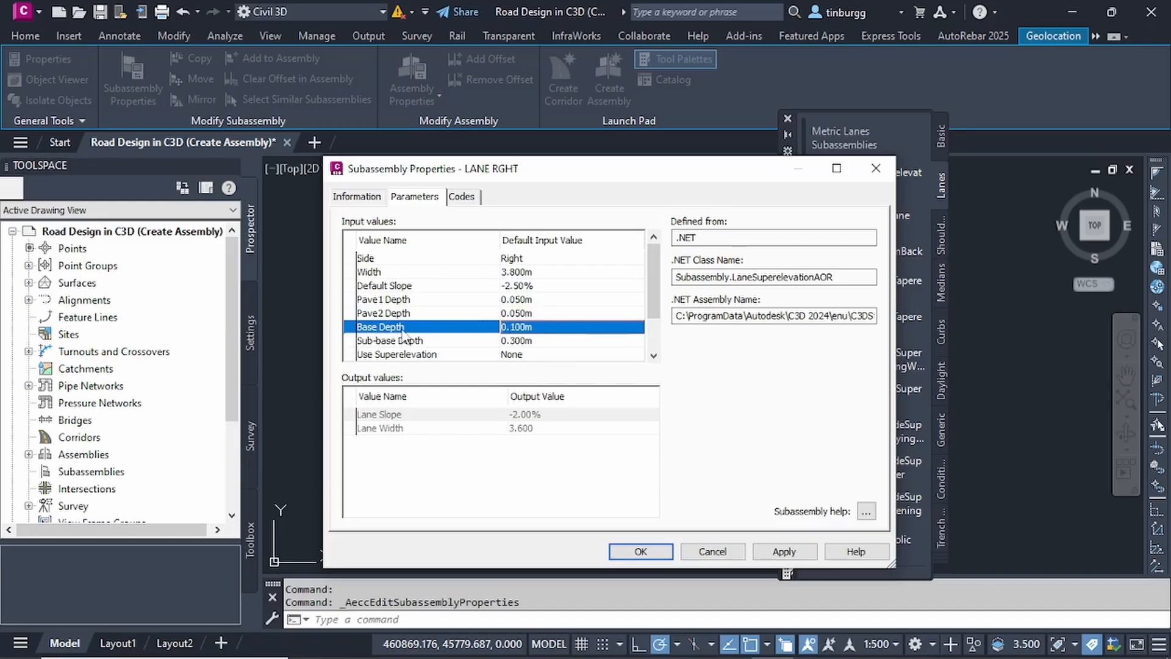
click(549, 327)
text(0.)
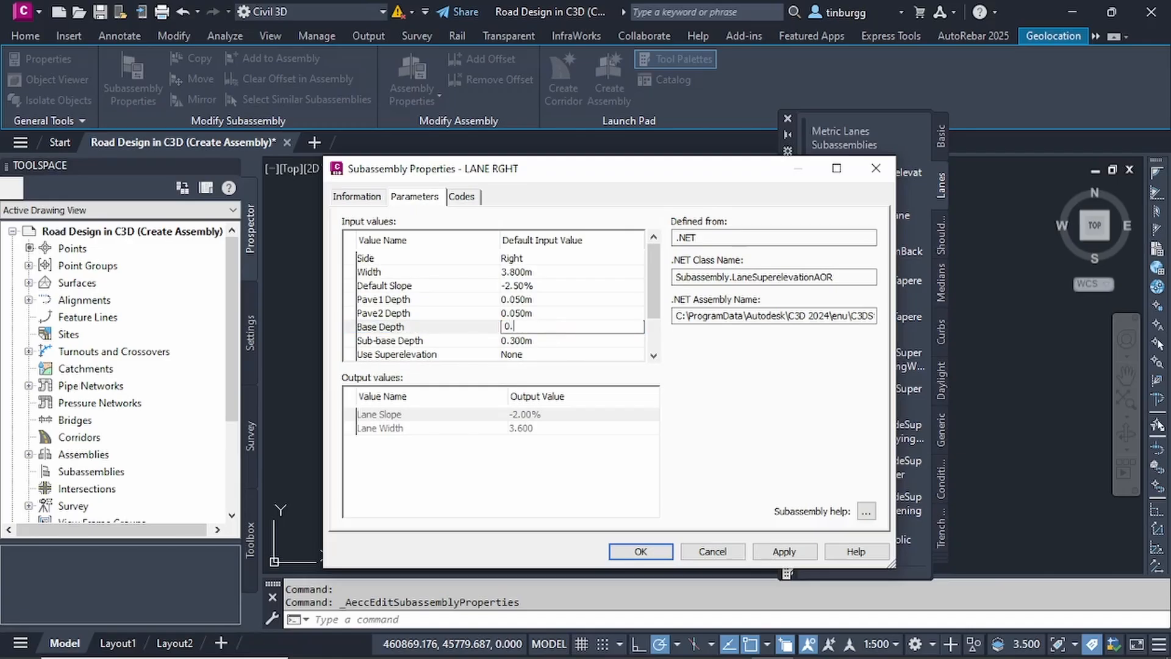
text(150)
click(550, 341)
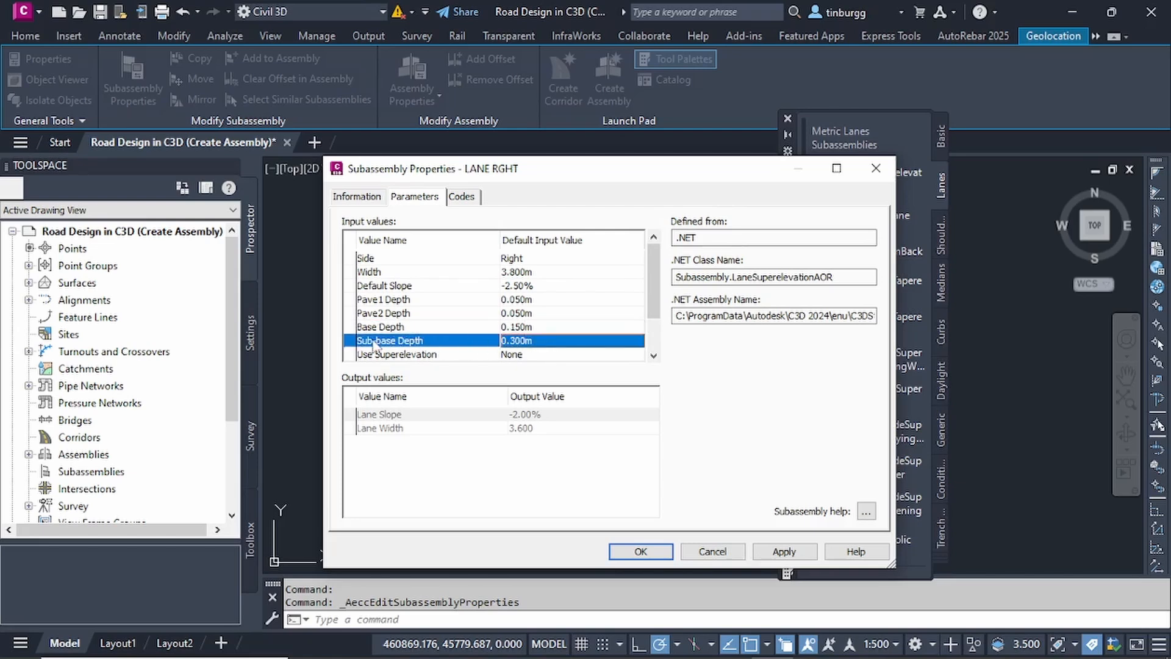
click(548, 340)
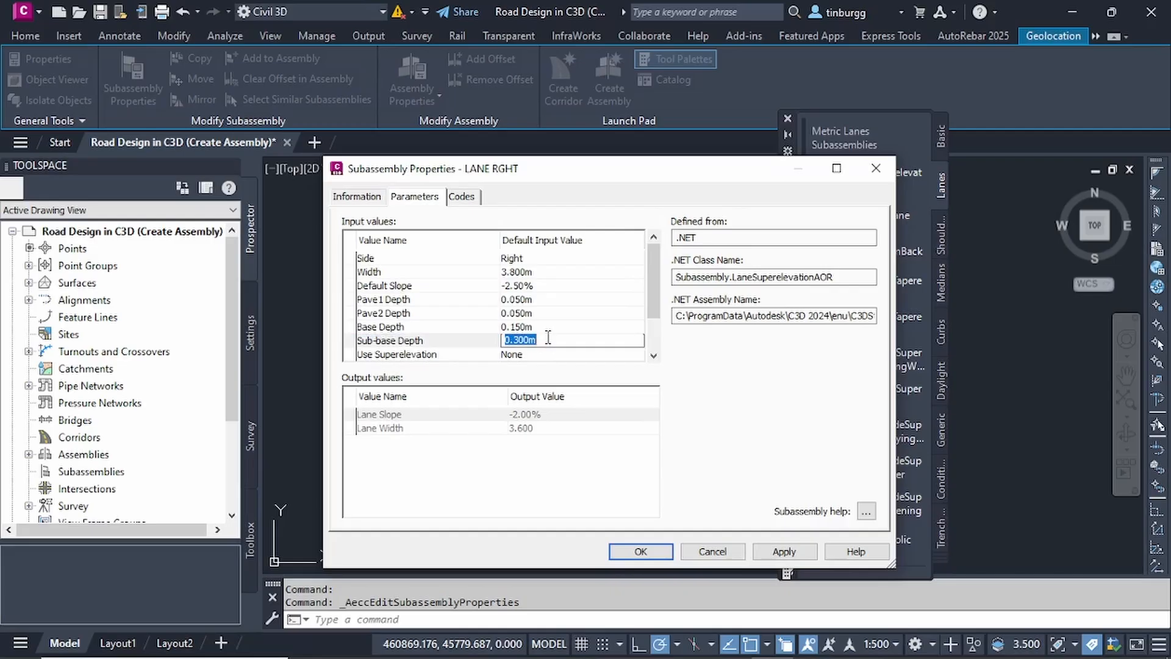
text(0.2)
click(556, 315)
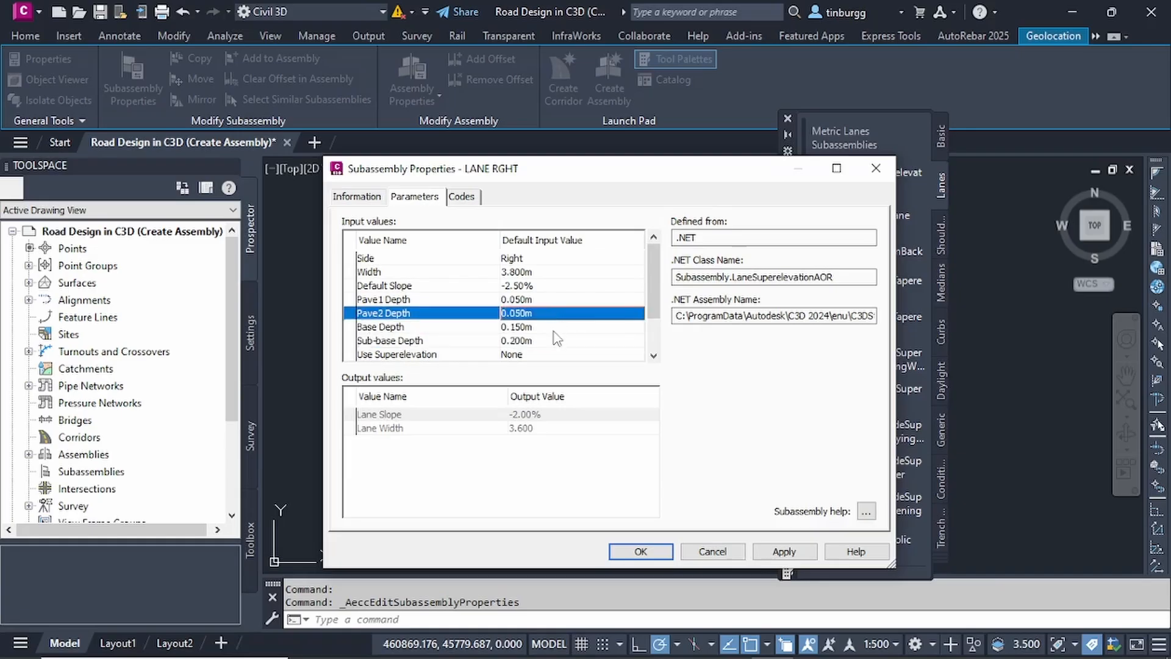
click(561, 328)
click(561, 342)
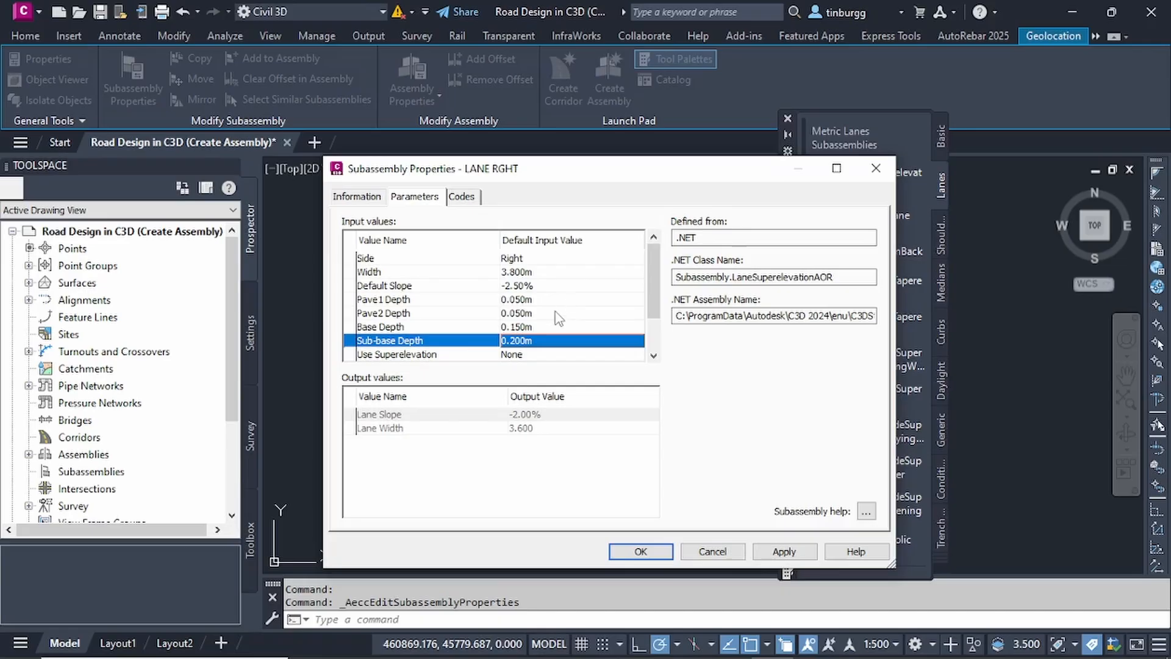
Check the available options for the lane's Use Superelevation parameter without changing its value.
scroll(555, 318, down, 2)
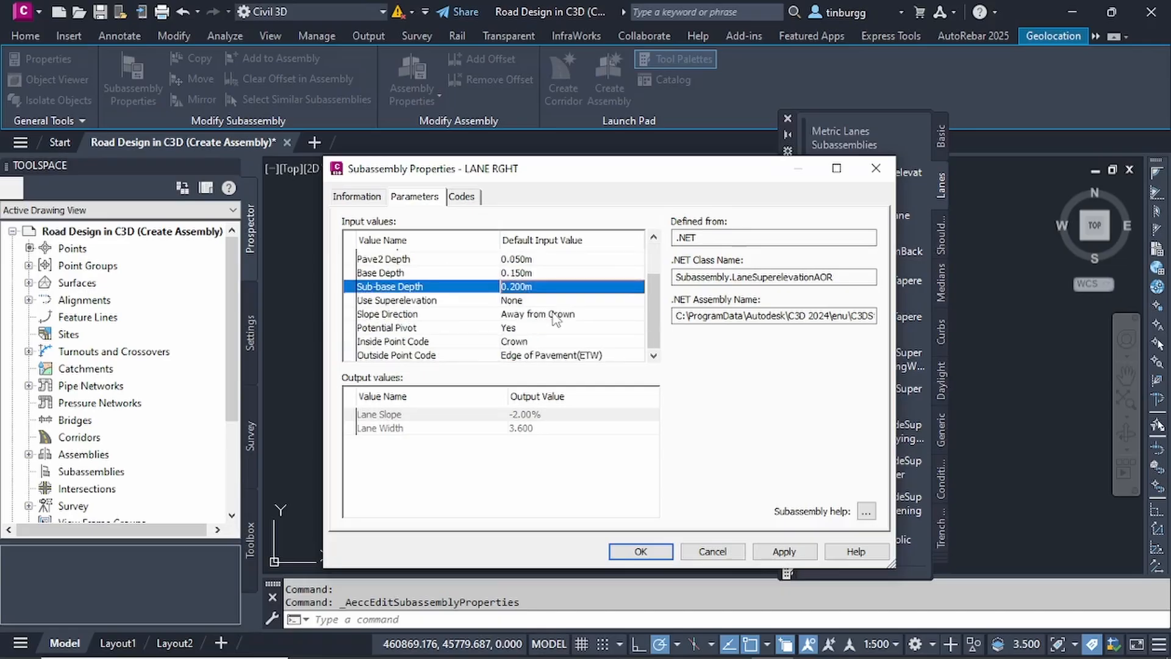
click(444, 302)
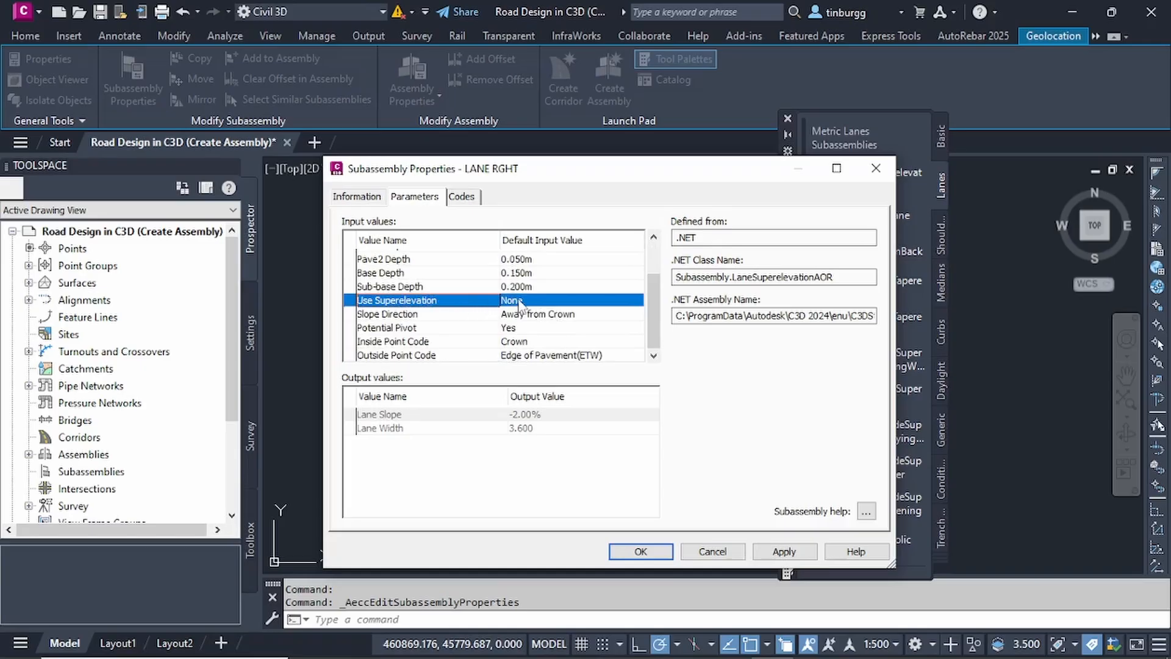
double_click(559, 302)
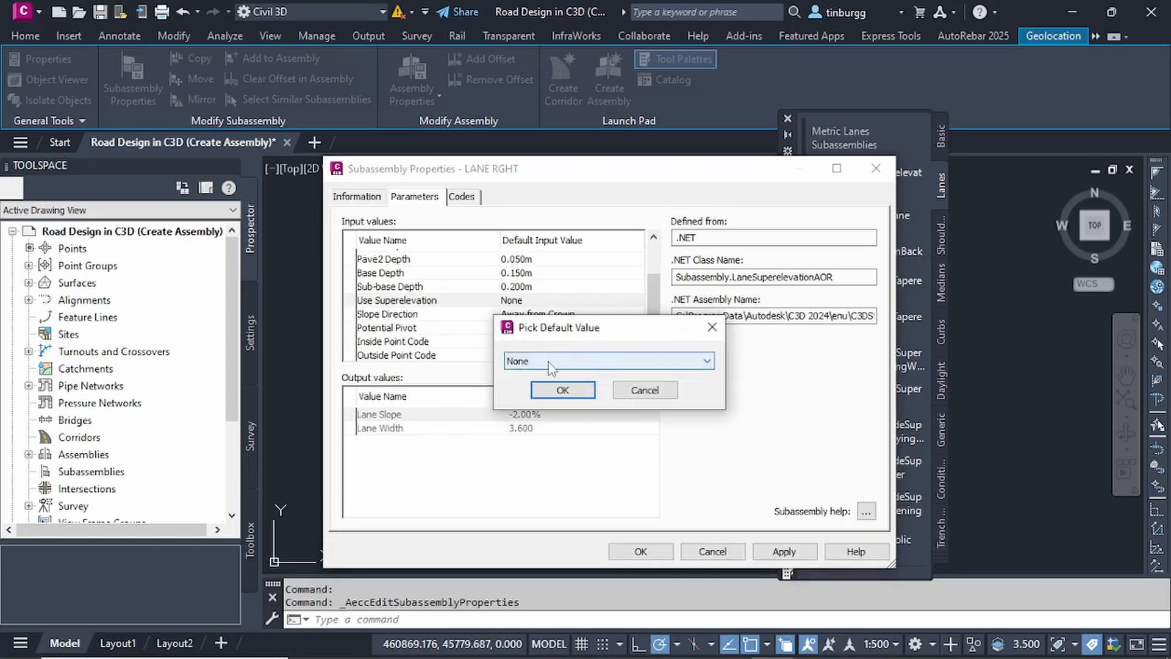
click(707, 364)
click(707, 364)
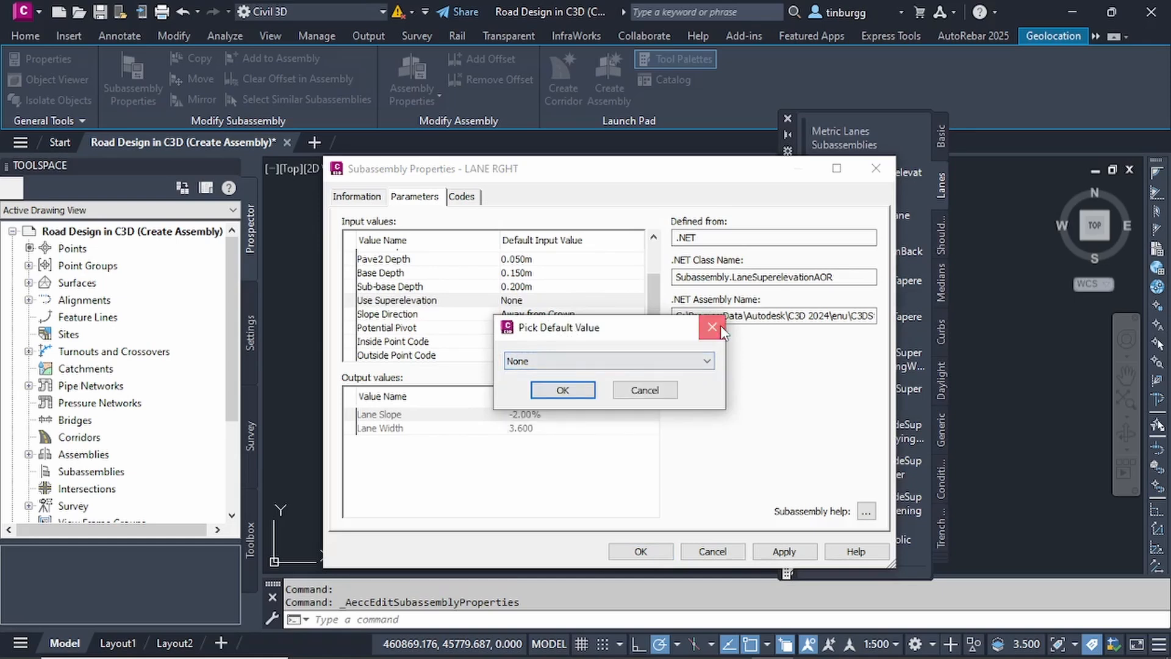
click(712, 327)
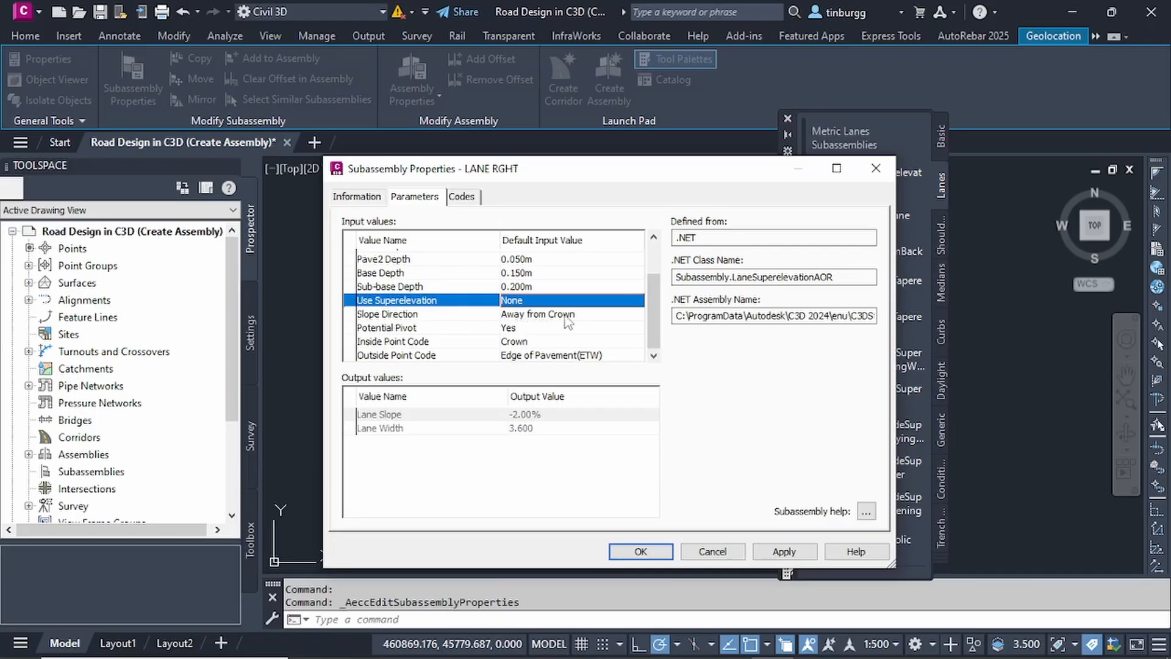
Set the lane's Slope Direction parameter to Away from Crown.
click(599, 312)
double_click(599, 314)
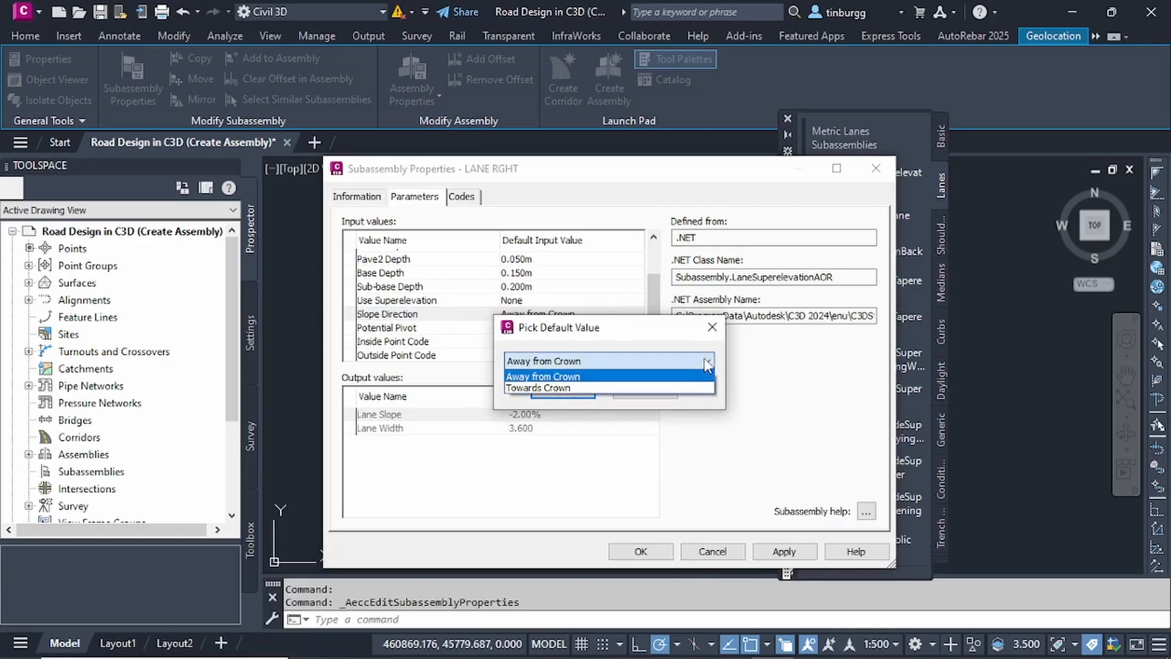
click(546, 375)
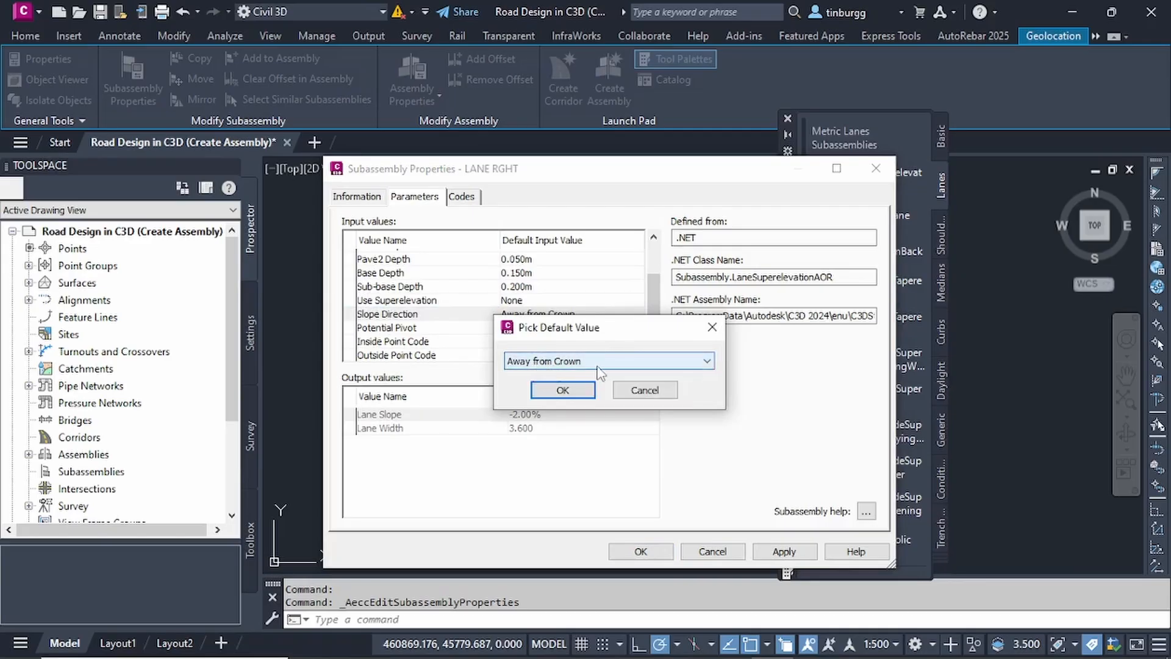
click(562, 389)
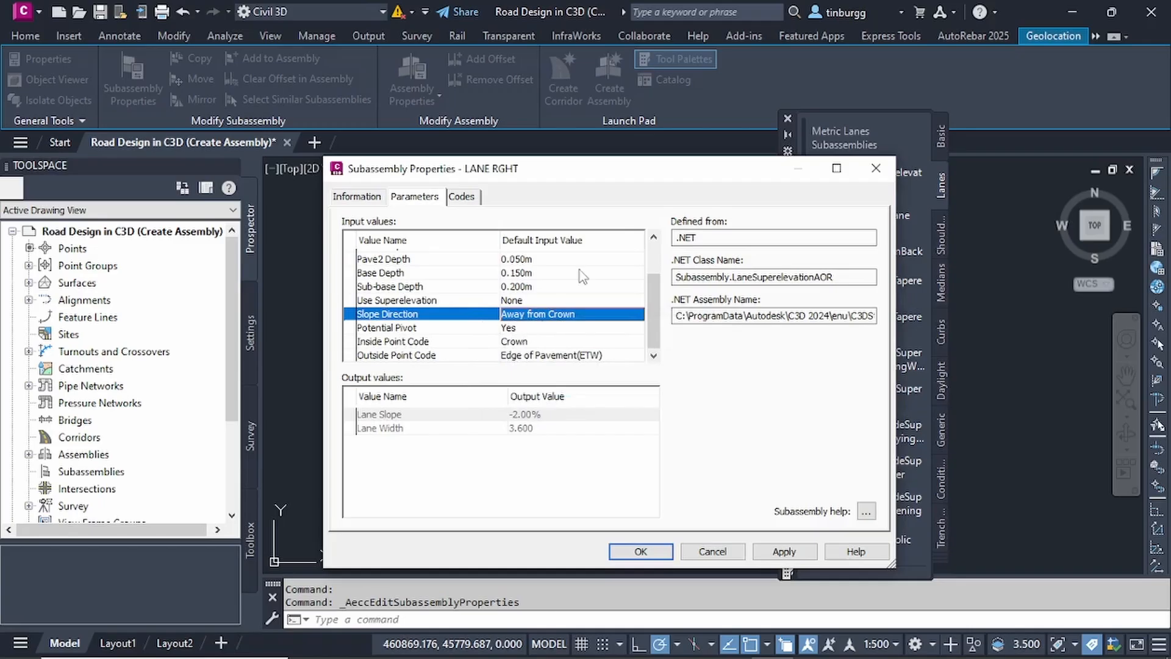
Uncover the assembly behind the properties dialog and set the lane's Potential Pivot to No.
mouse_move(616, 173)
mouse_down()
mouse_move(572, 243)
mouse_move(528, 285)
mouse_move(575, 324)
mouse_move(803, 316)
mouse_move(958, 139)
mouse_move(881, 141)
mouse_move(943, 150)
mouse_move(986, 178)
mouse_up()
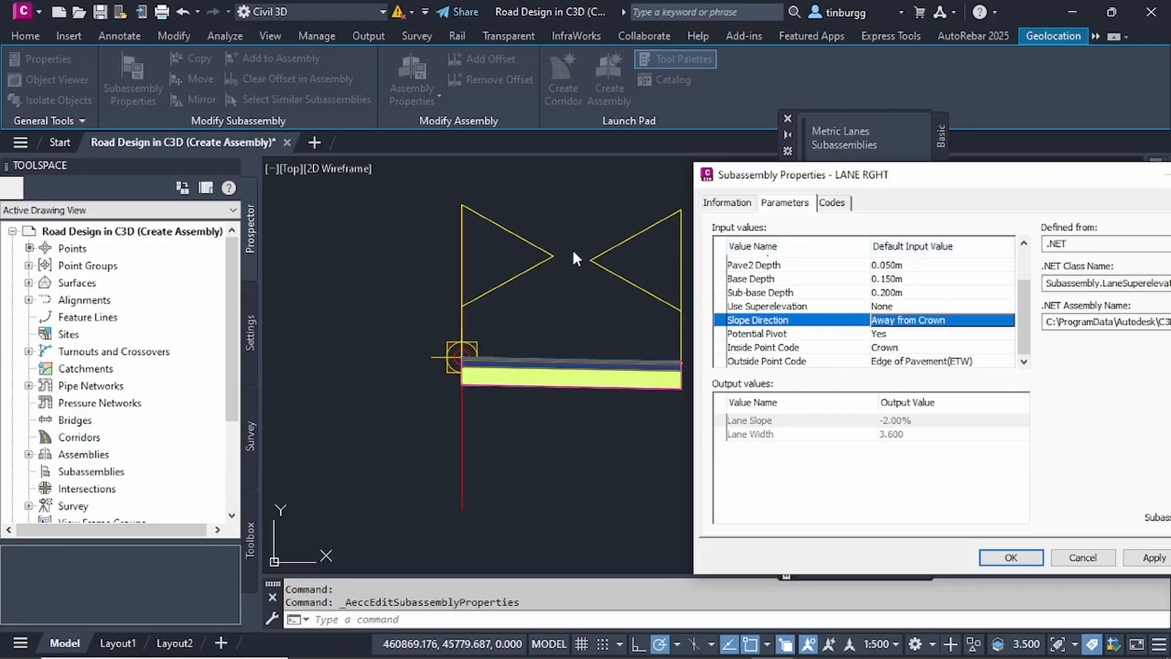
click(939, 335)
click(950, 335)
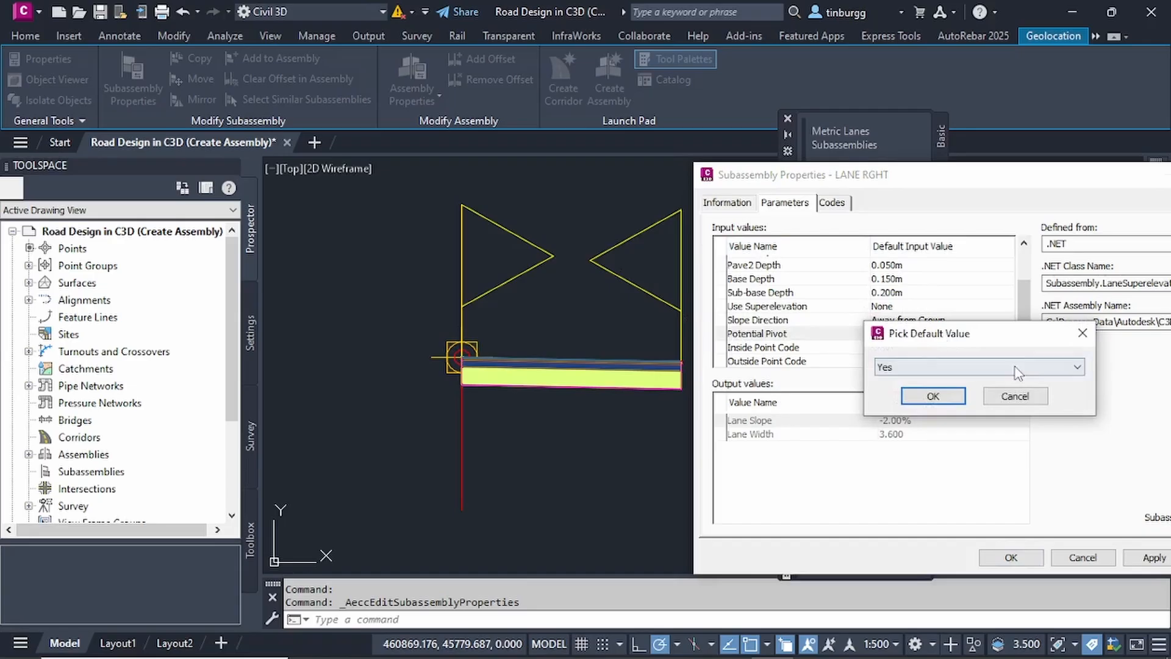
click(1017, 368)
click(899, 390)
click(934, 397)
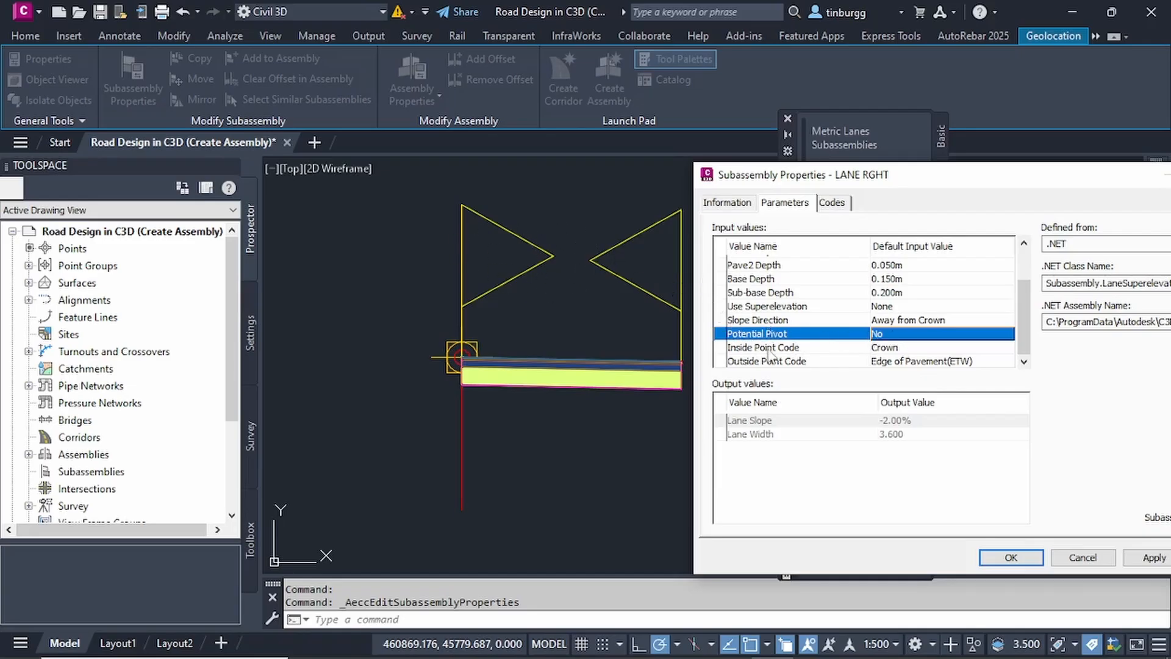
Keep Crown as the lane's Inside Point Code and Edge of Pavement(ETW) as its Outside Point Code.
click(918, 350)
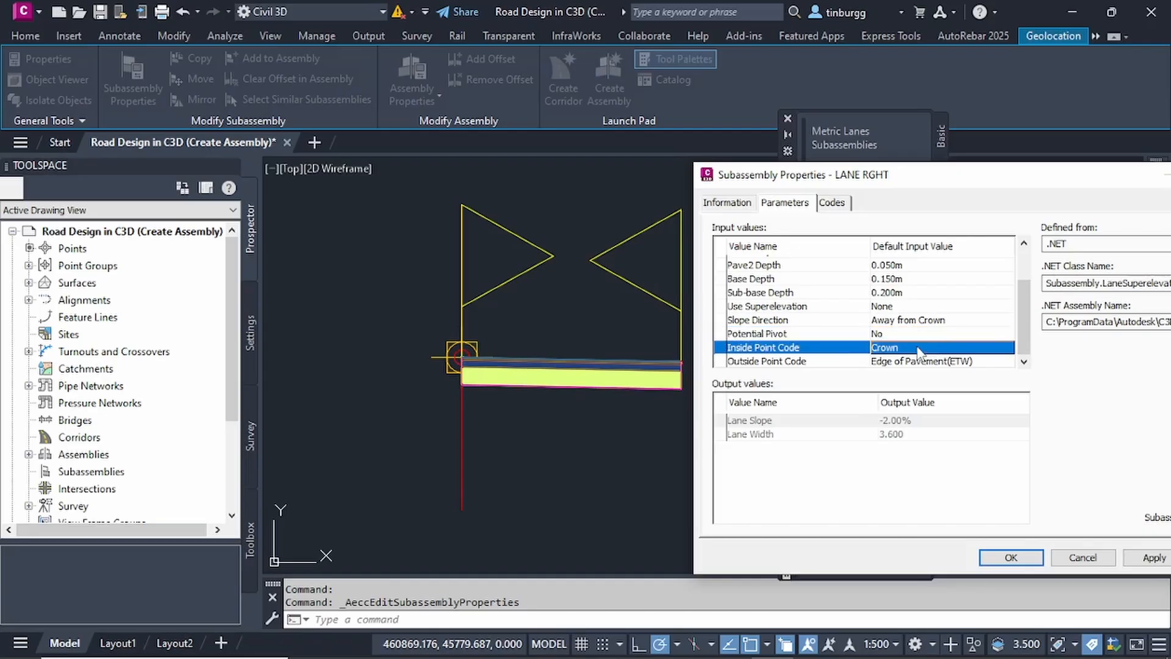
click(935, 347)
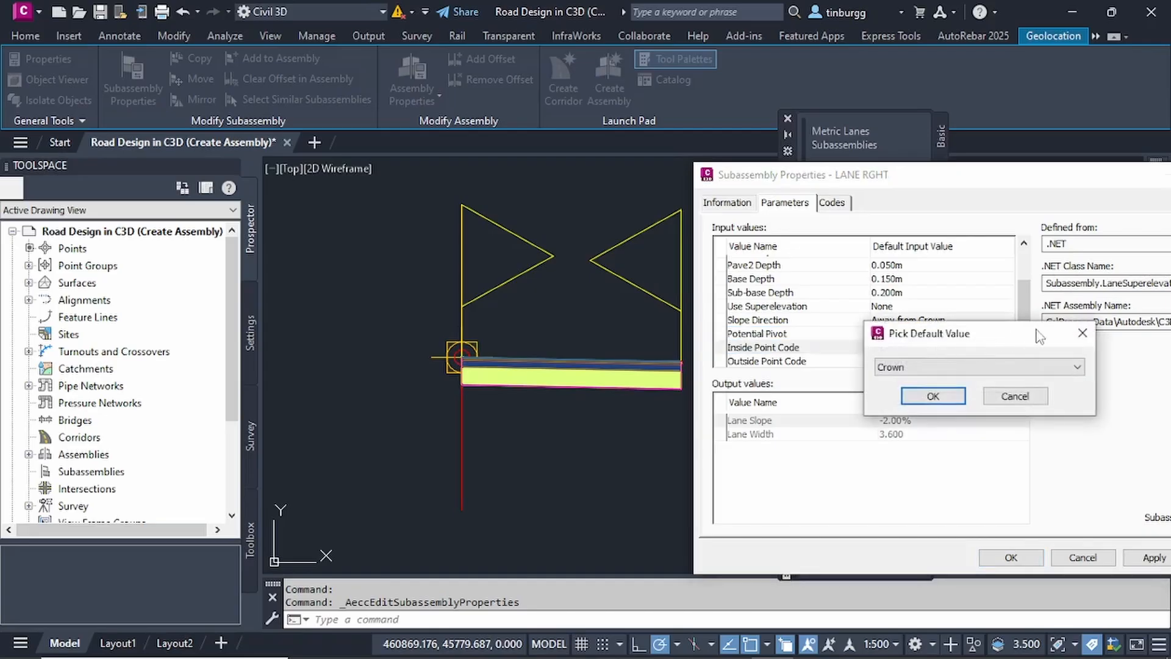
click(1091, 337)
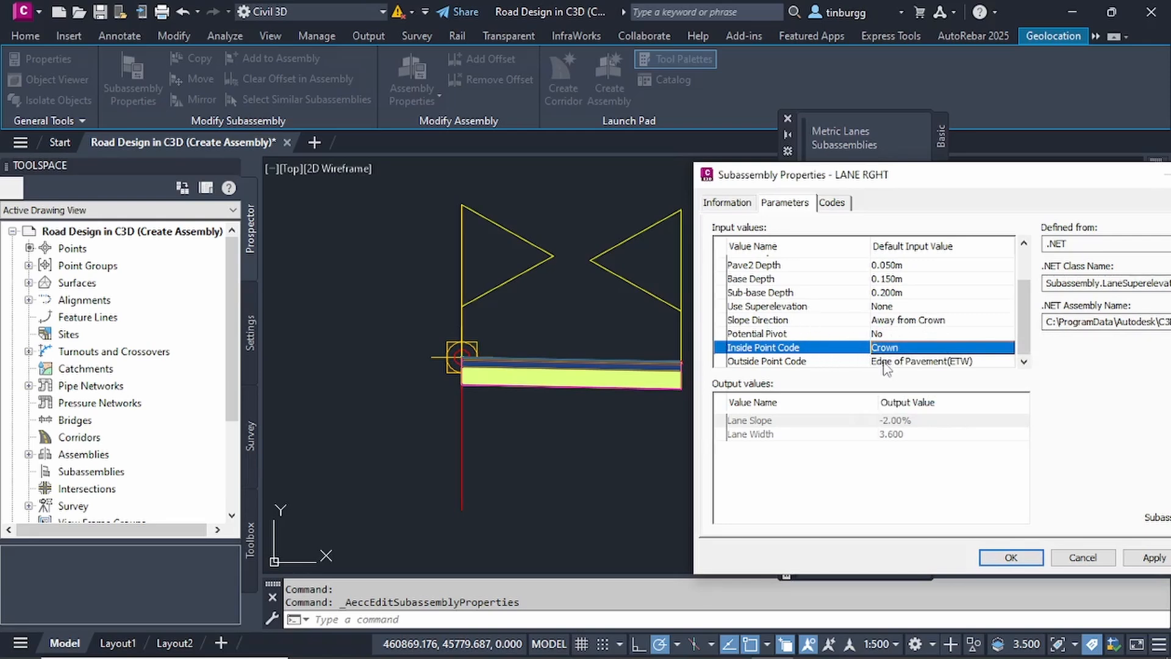
click(937, 362)
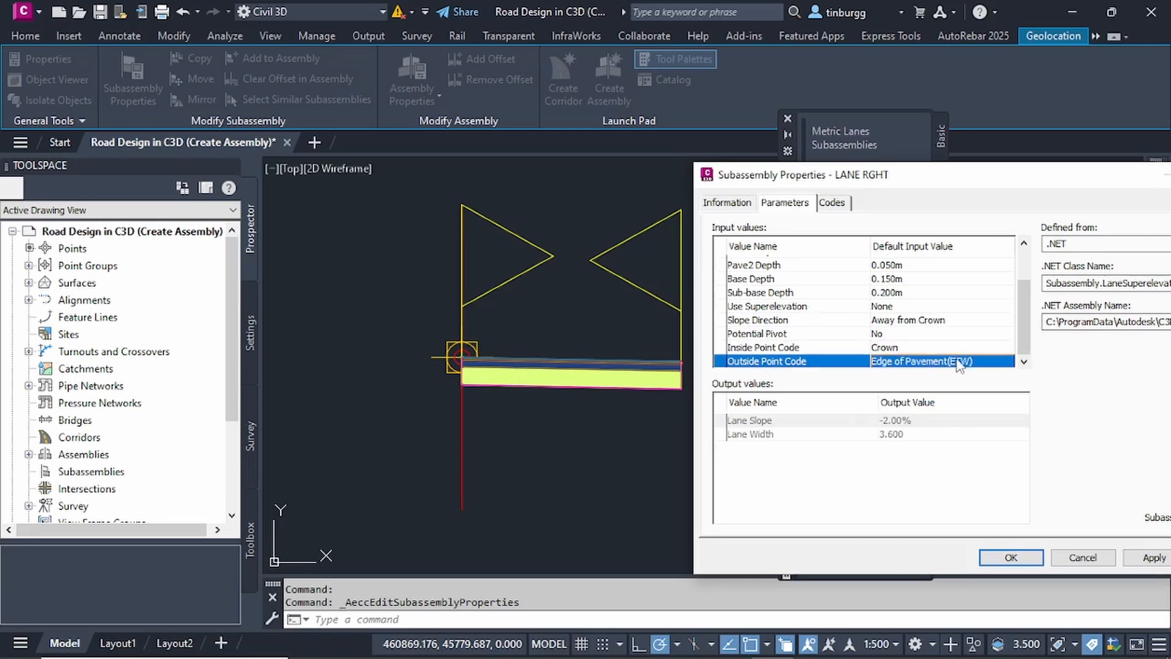
click(960, 364)
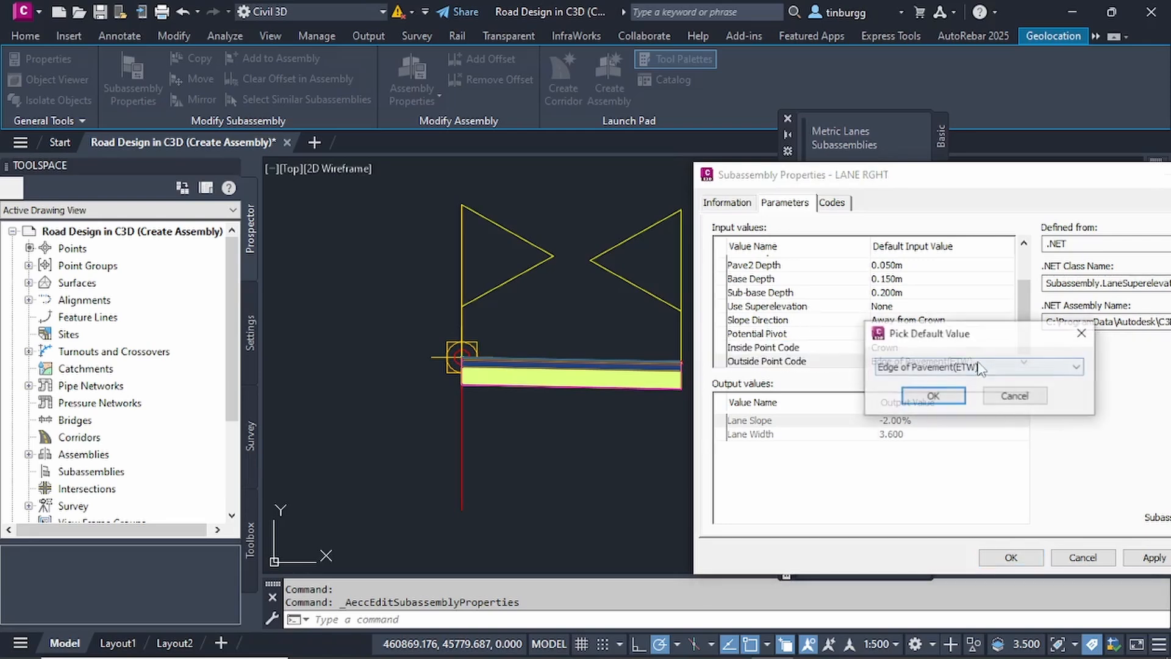
click(1079, 368)
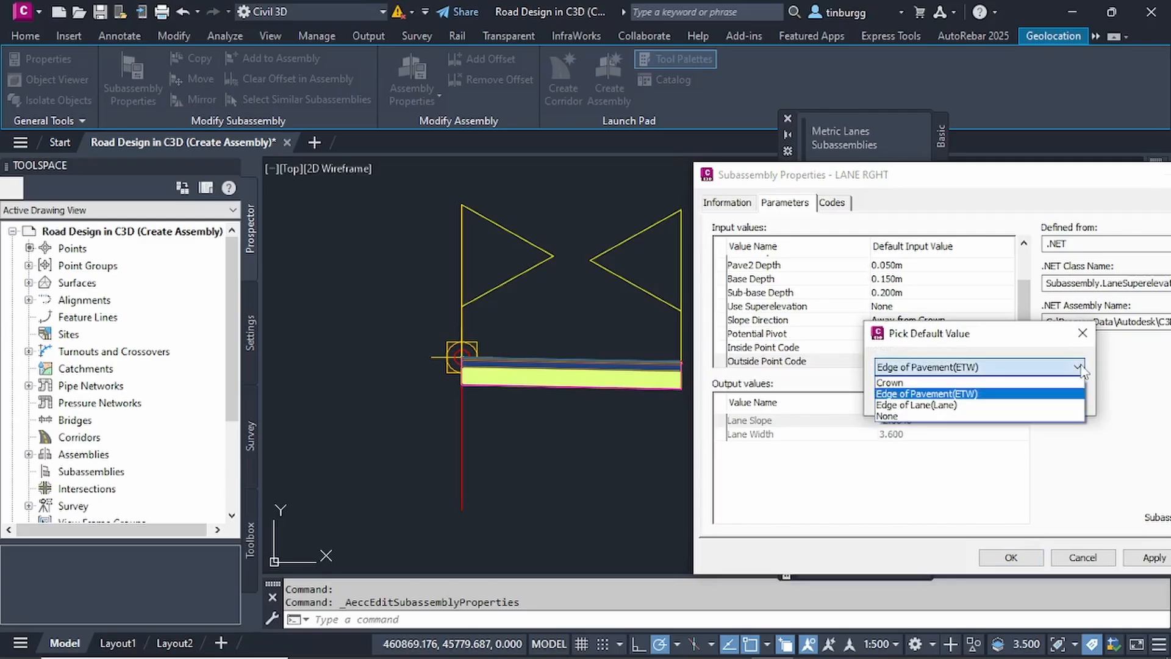
click(1079, 368)
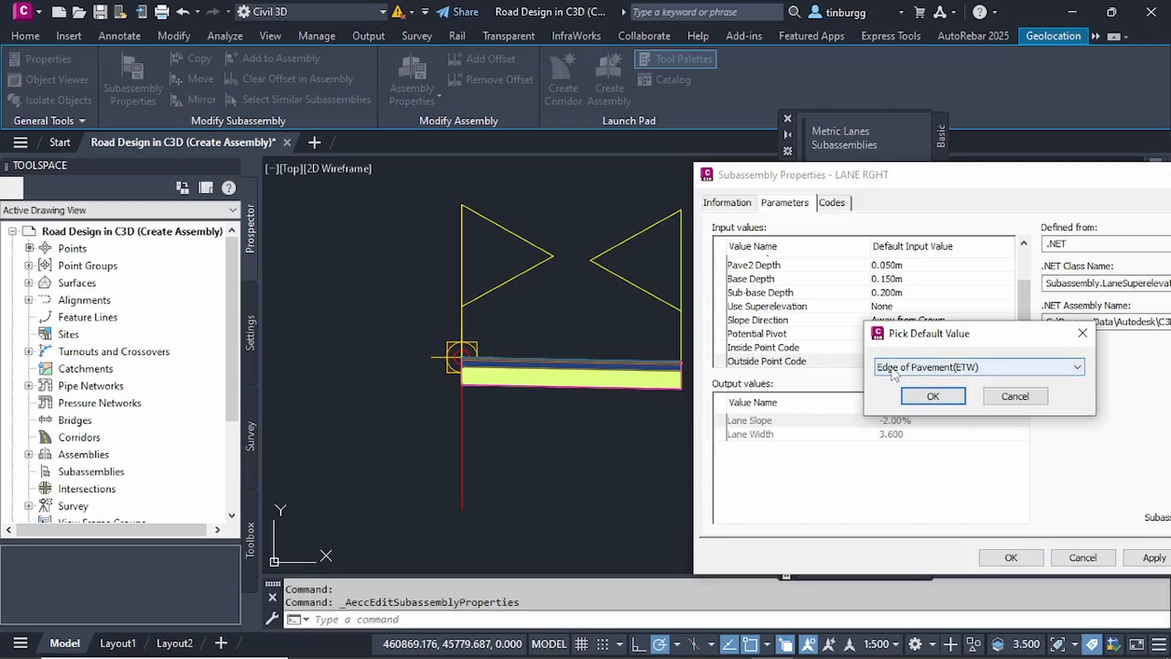
click(928, 397)
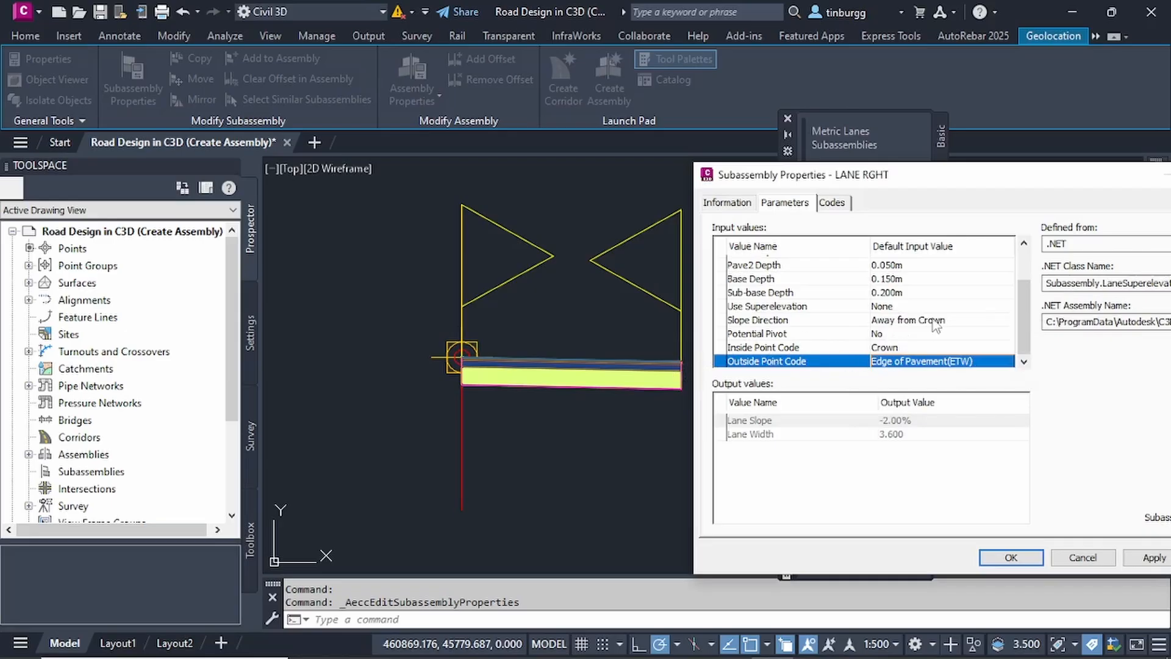
Accept the edited subassembly properties for the right lane and clear the selection.
drag(992, 181, 652, 164)
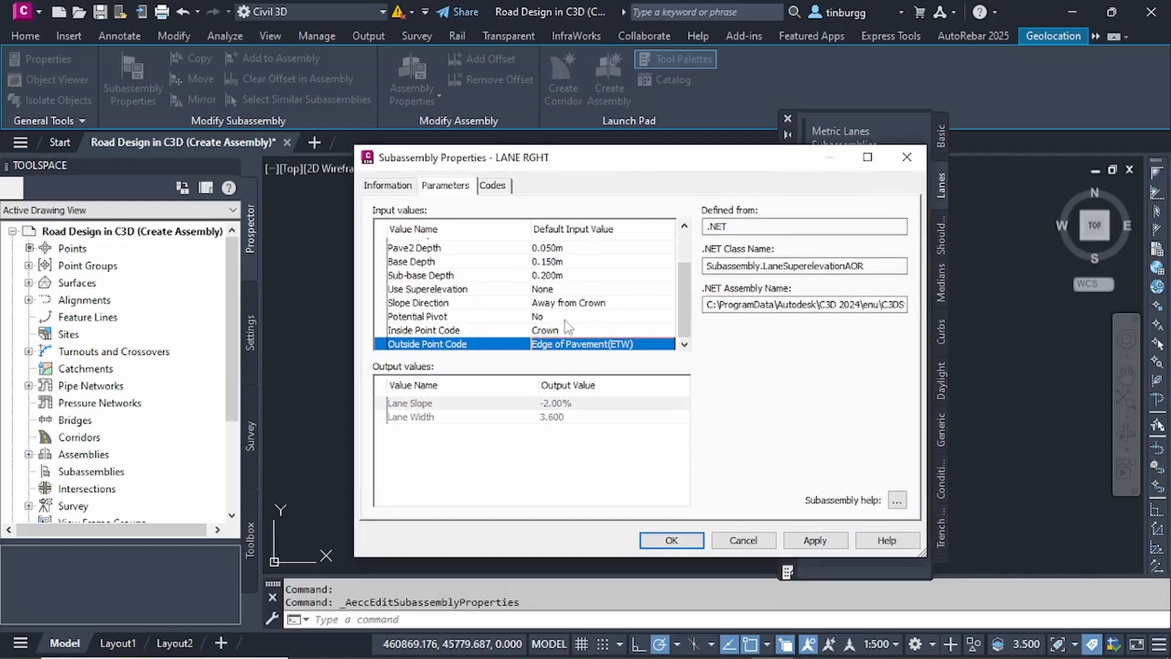
click(674, 541)
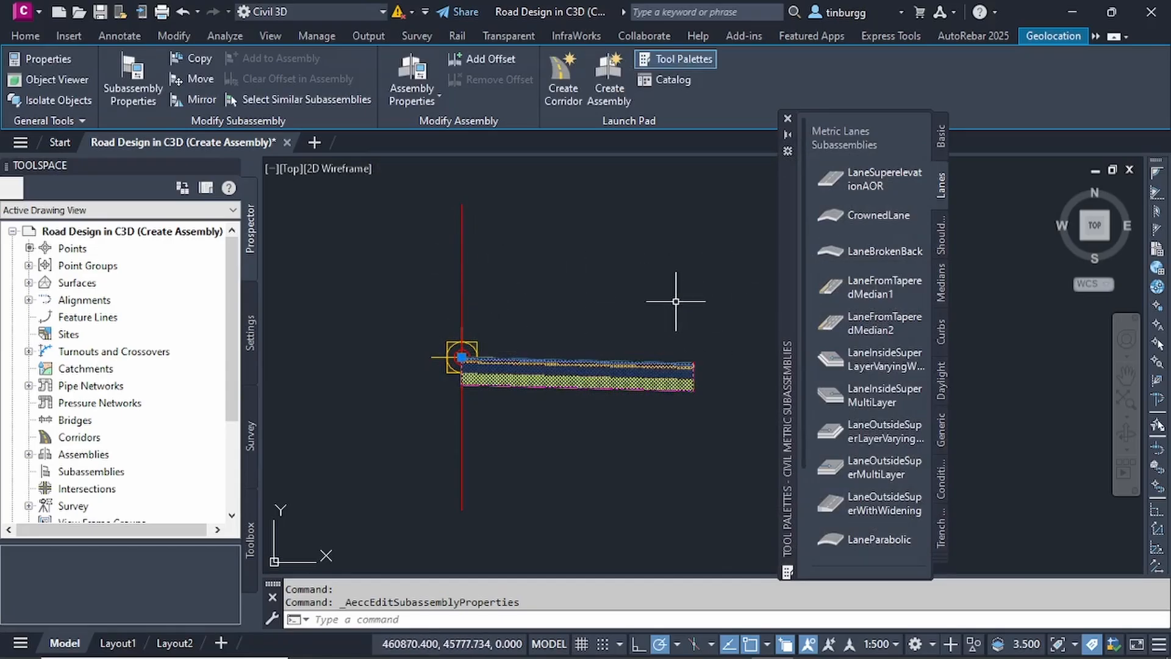
key(Escape)
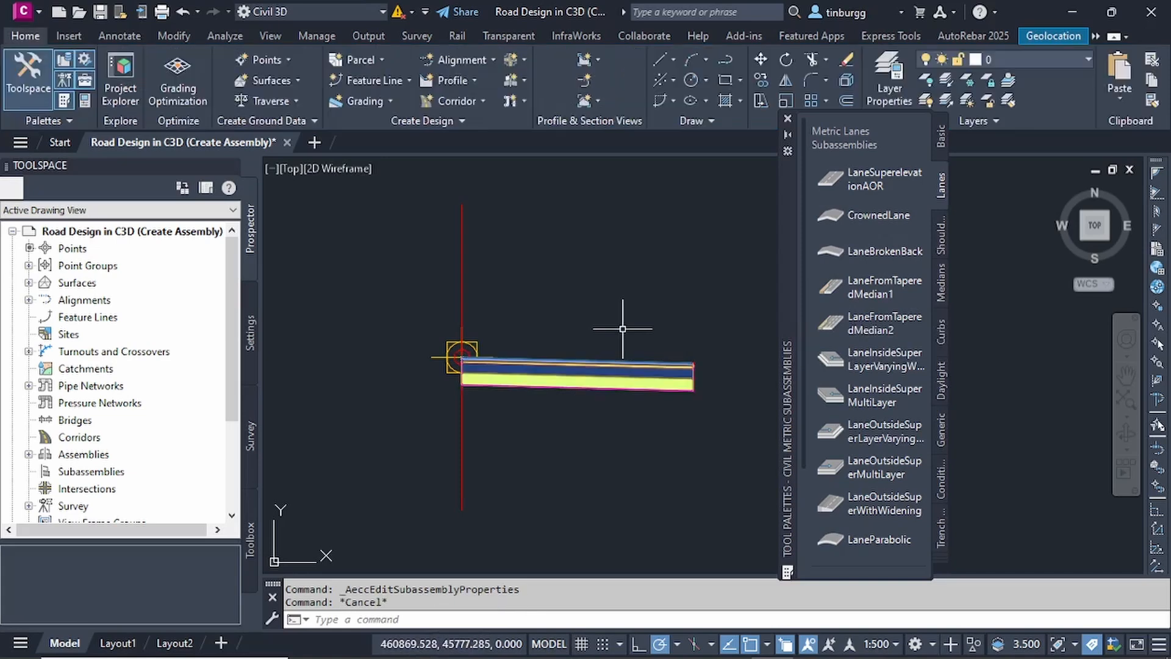
Bring the lane's outer edge into clear view and display the metric Shoulders subassemblies.
middle_drag(661, 400, 561, 404)
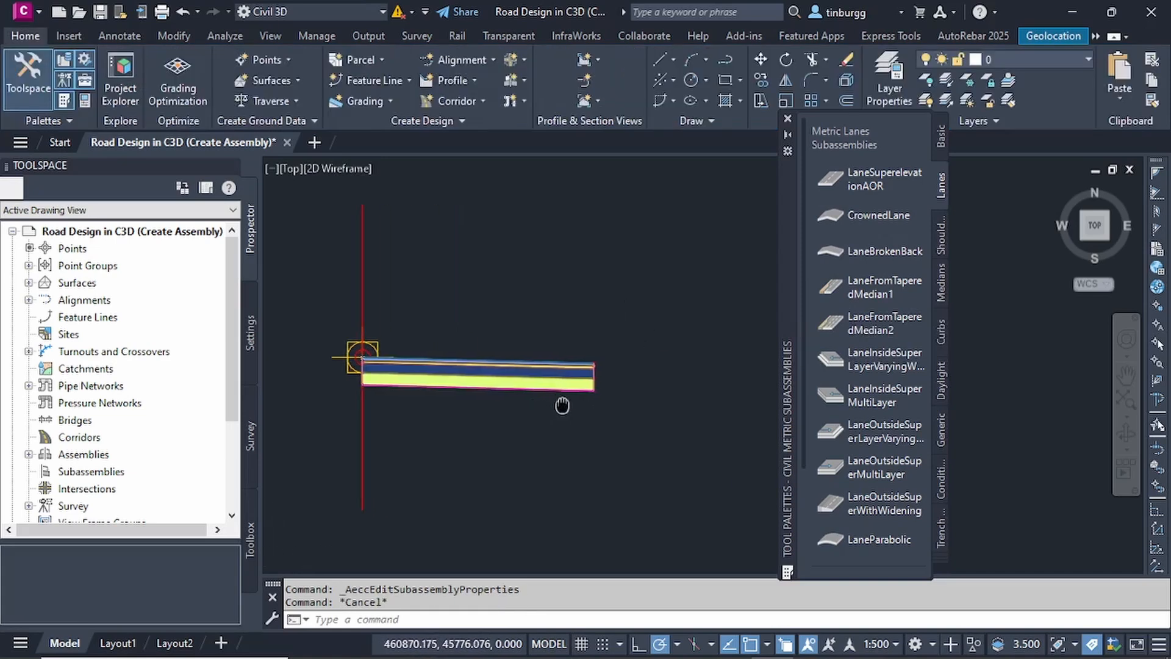
scroll(529, 376, up, 2)
scroll(528, 377, down, 2)
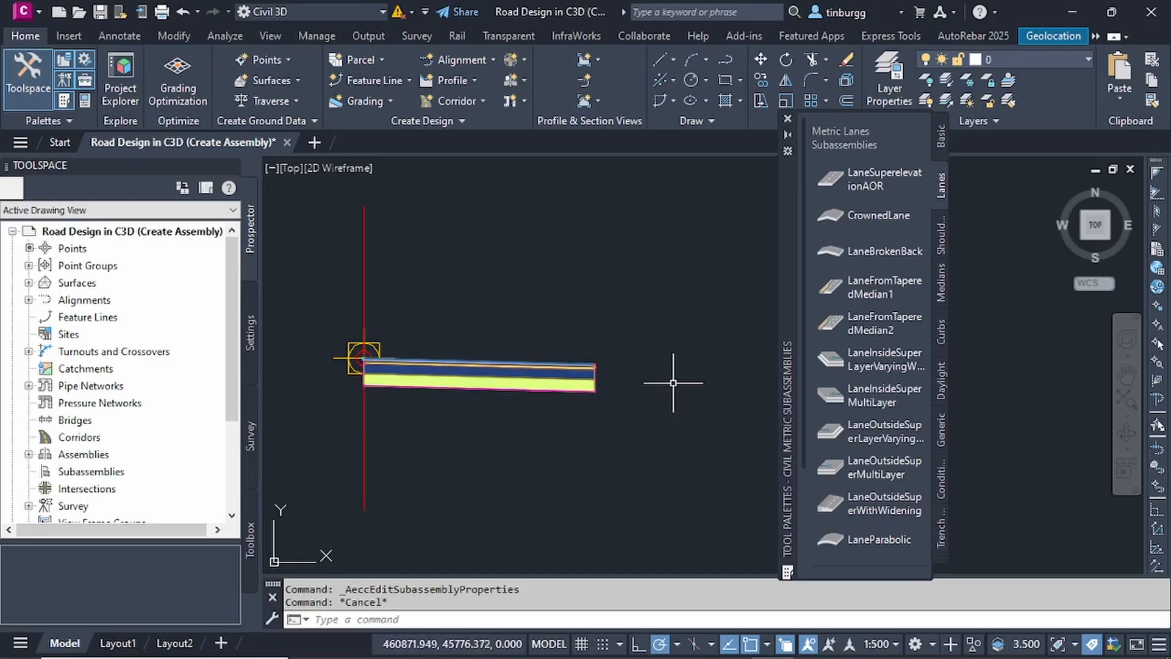
click(939, 237)
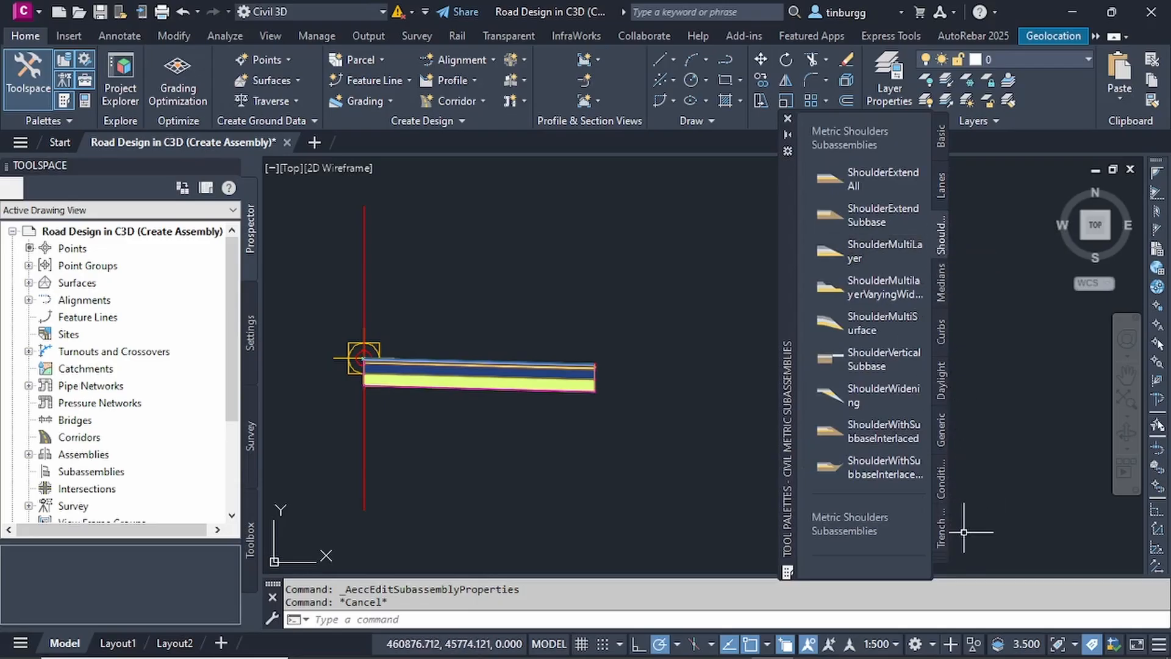
click(938, 557)
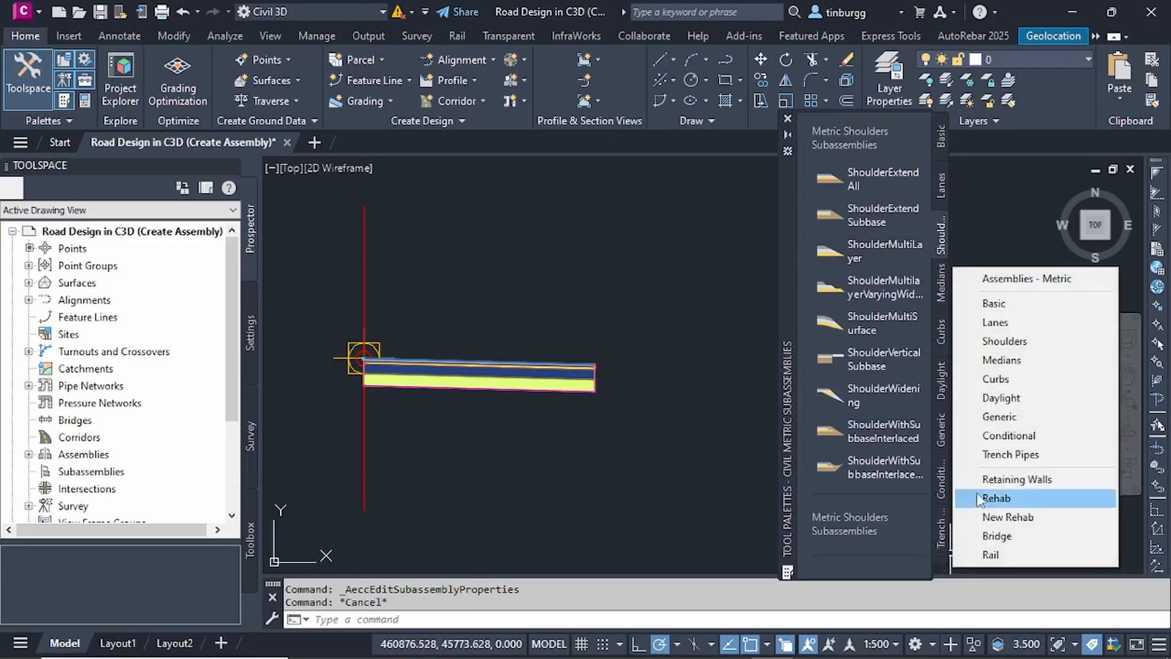
click(1006, 342)
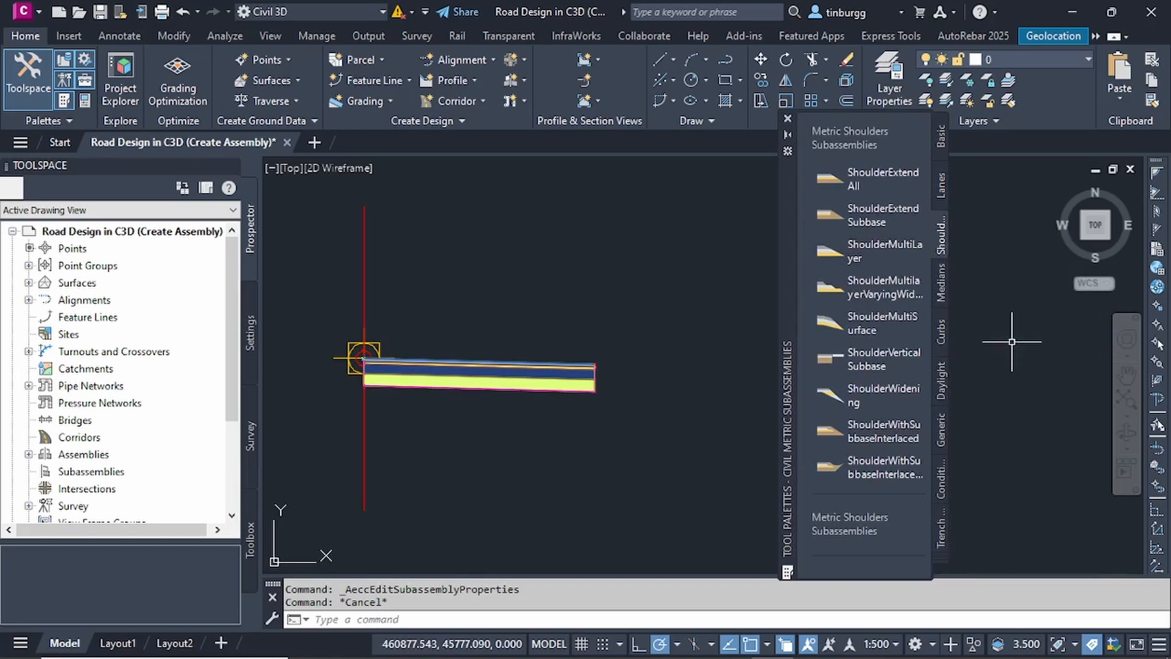
click(876, 177)
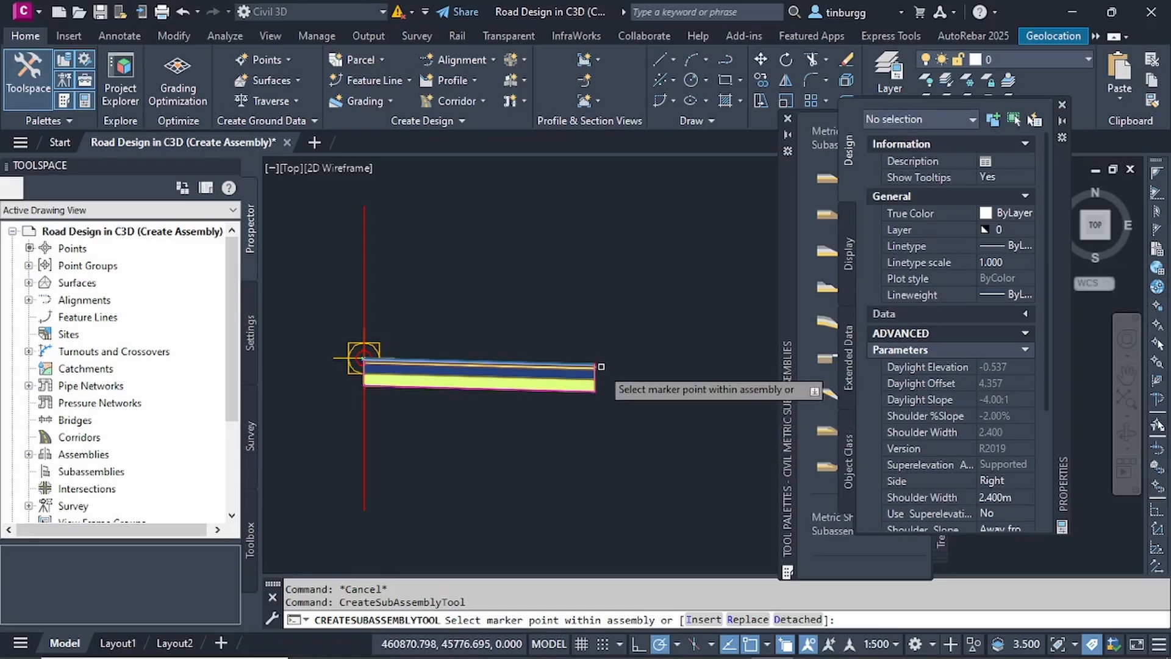
scroll(601, 367, up, 4)
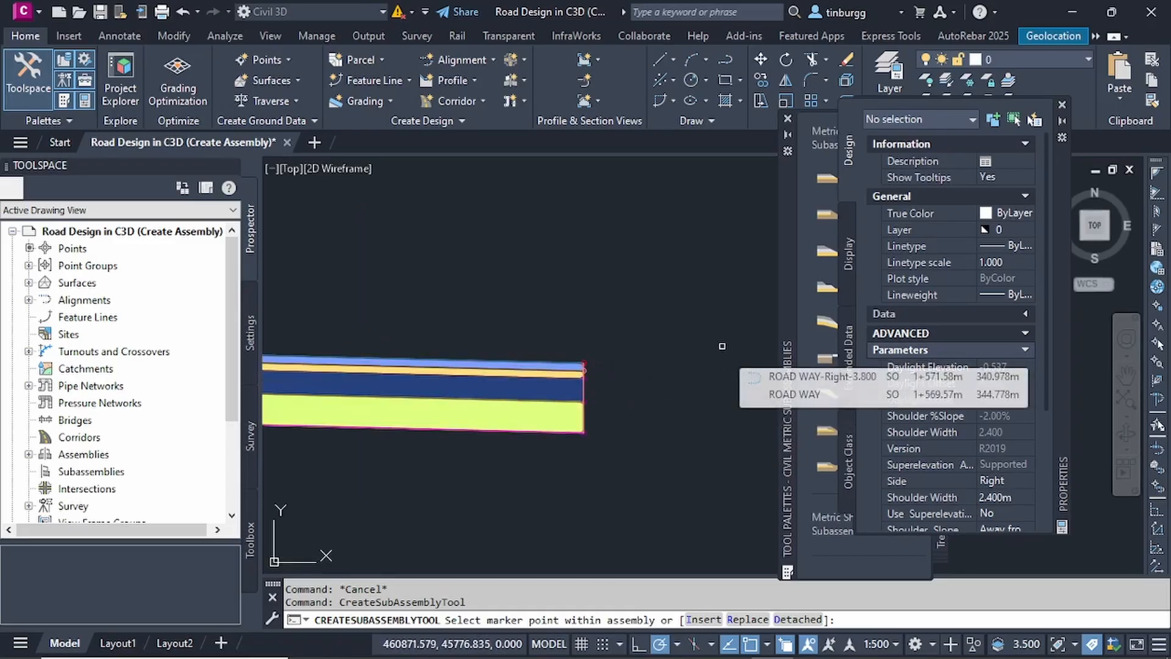
scroll(722, 346, down, 4)
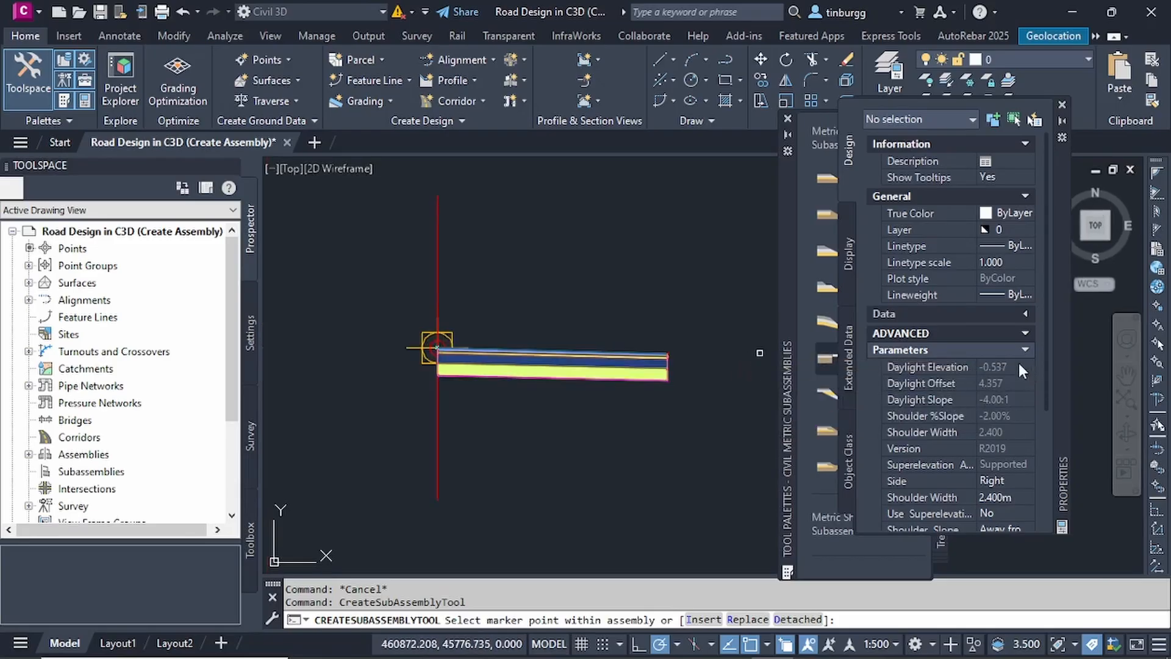
click(1062, 105)
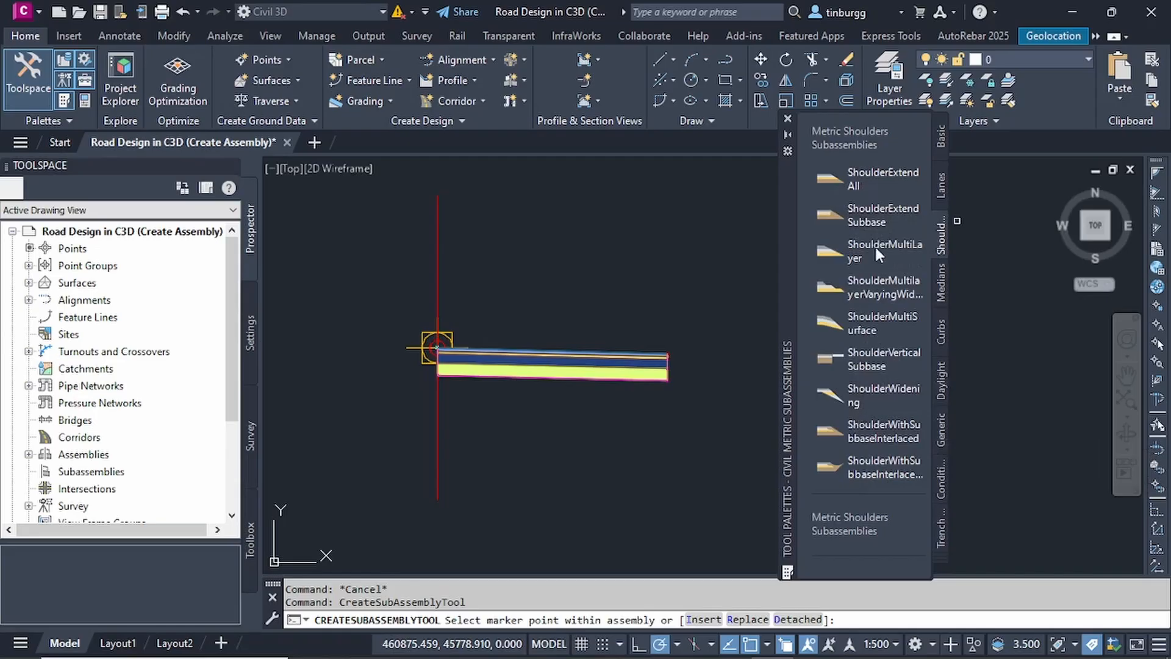
Try to open the help page of the ShoulderExtendAll subassembly.
right_click(865, 171)
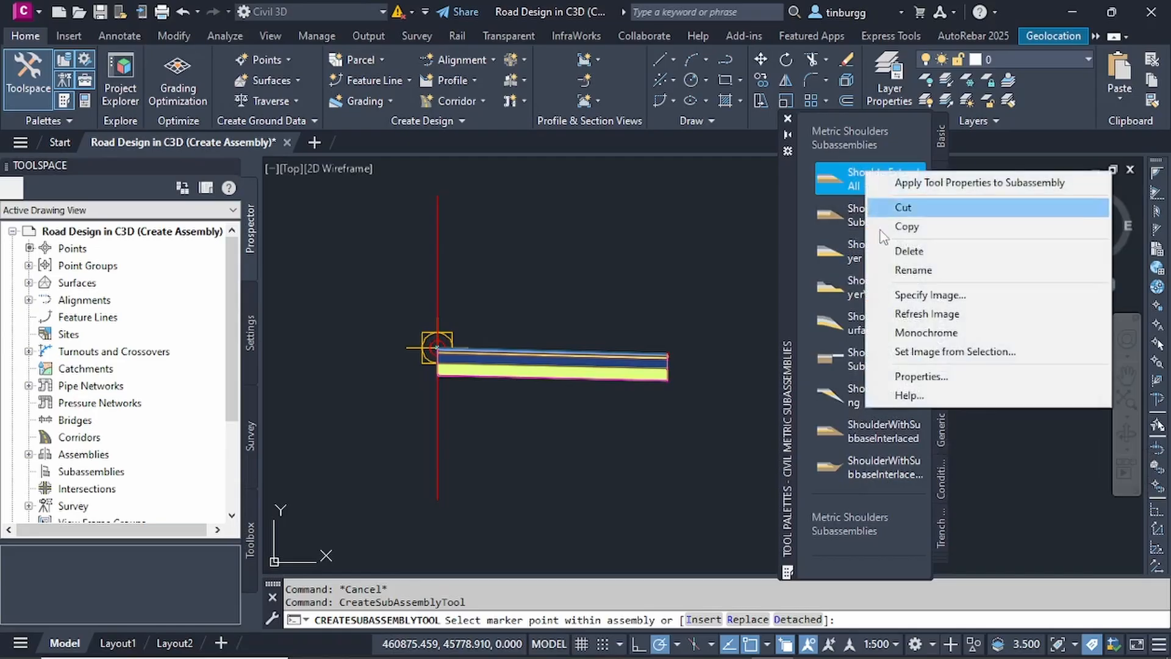
click(922, 396)
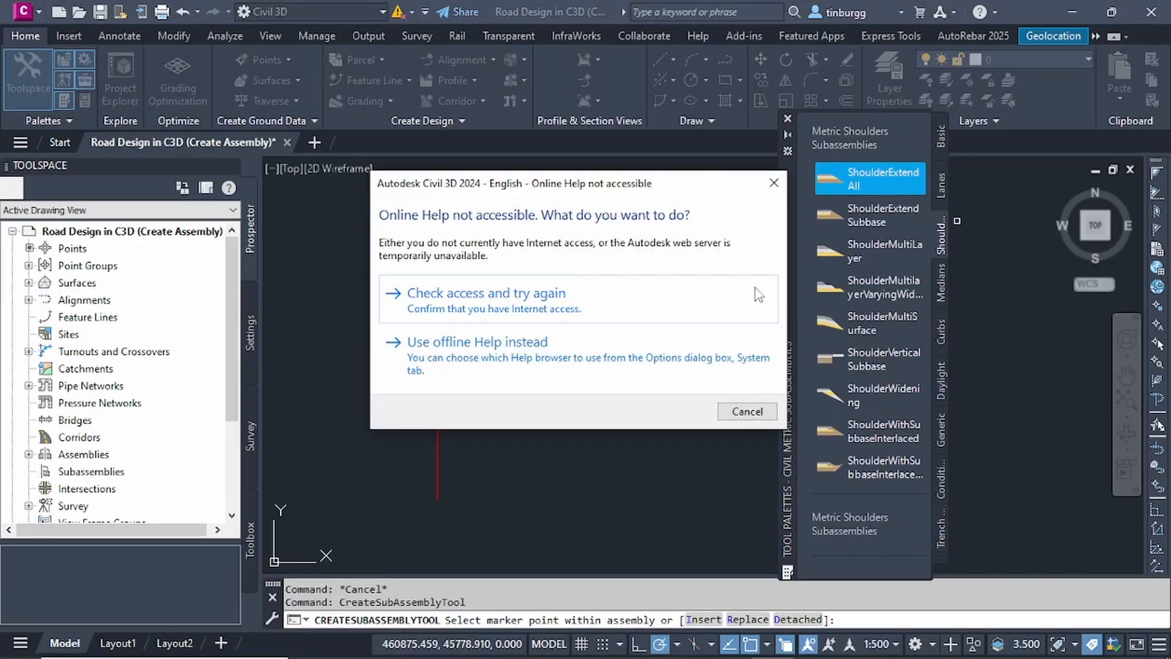
click(747, 412)
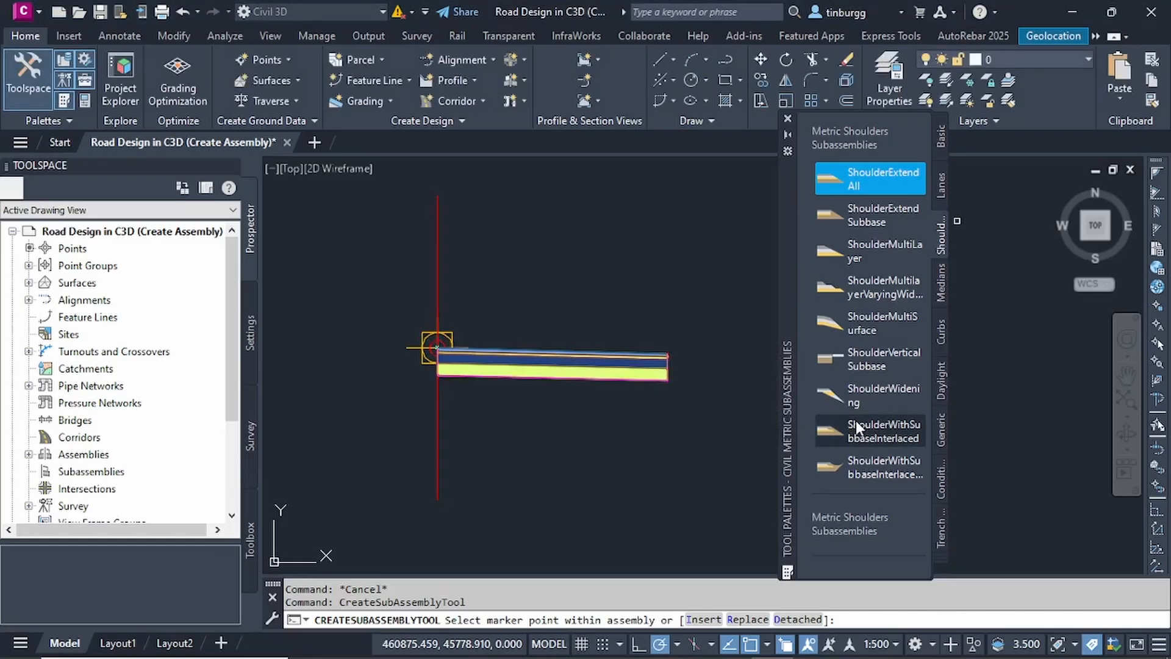
mouse_move(872, 653)
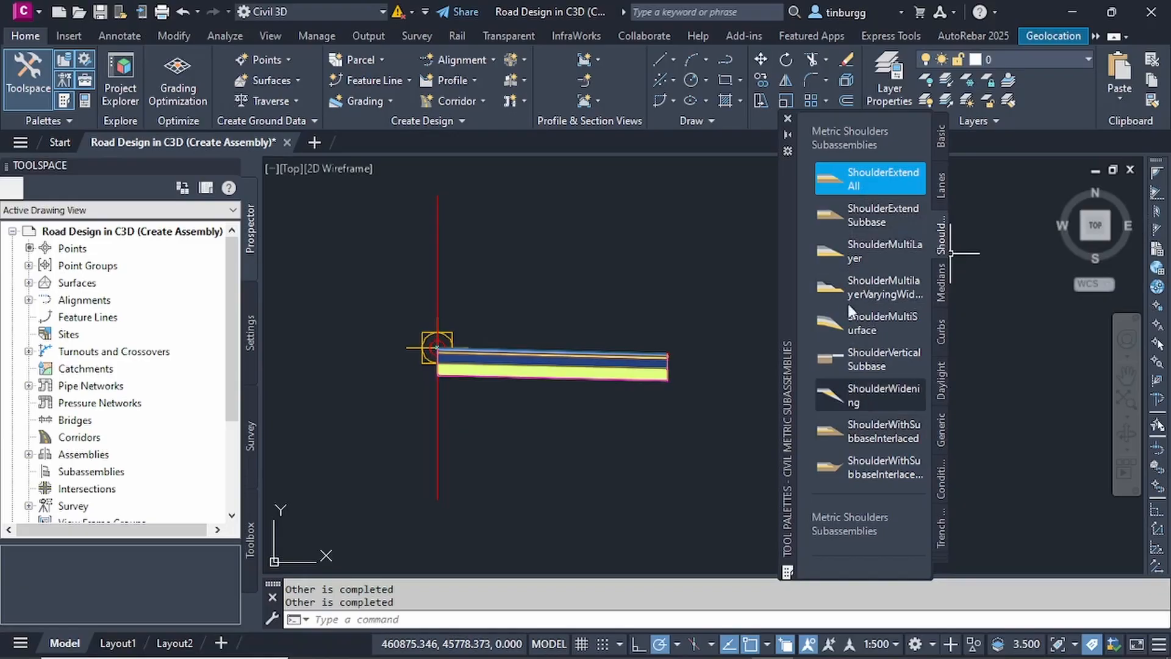
Open the help page of the ShoulderExtendAll subassembly and enlarge the help window to full screen.
right_click(858, 176)
click(909, 400)
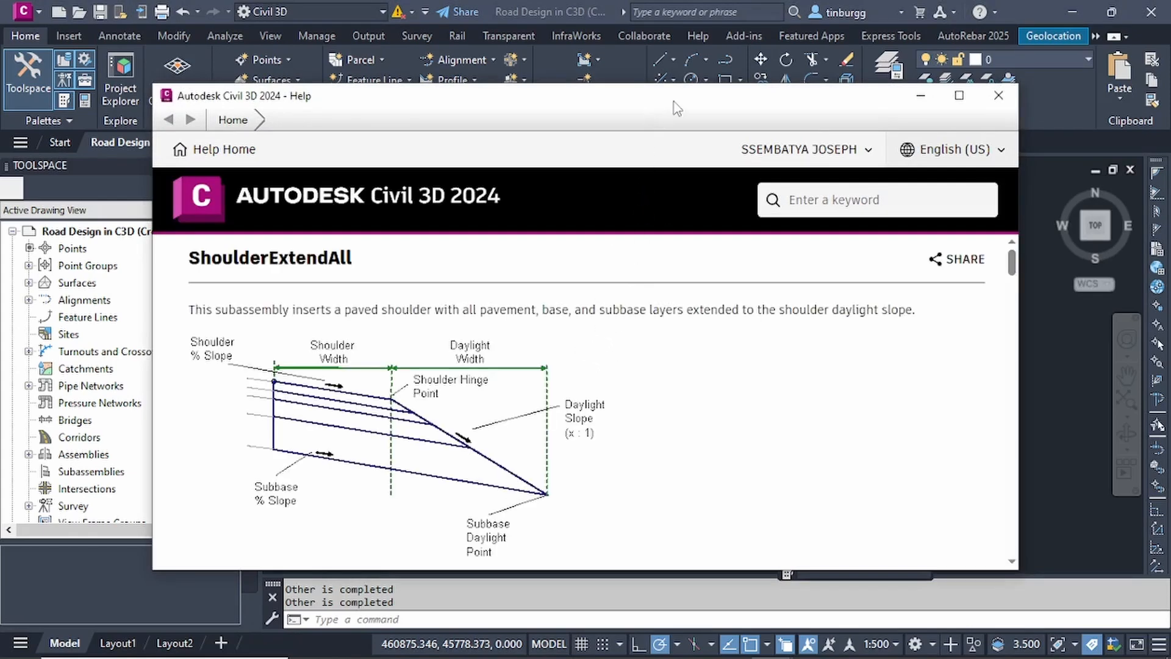
click(959, 95)
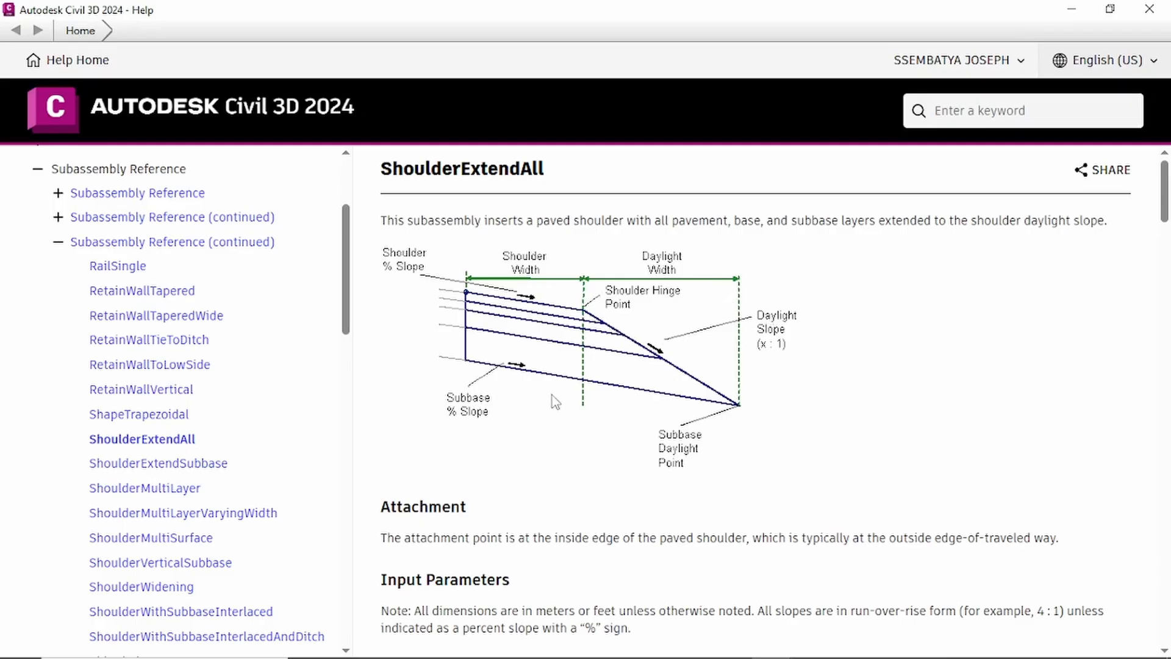
Examine the ShoulderExtendAll diagram together with its attachment description and first input parameters.
scroll(535, 361, down, 5)
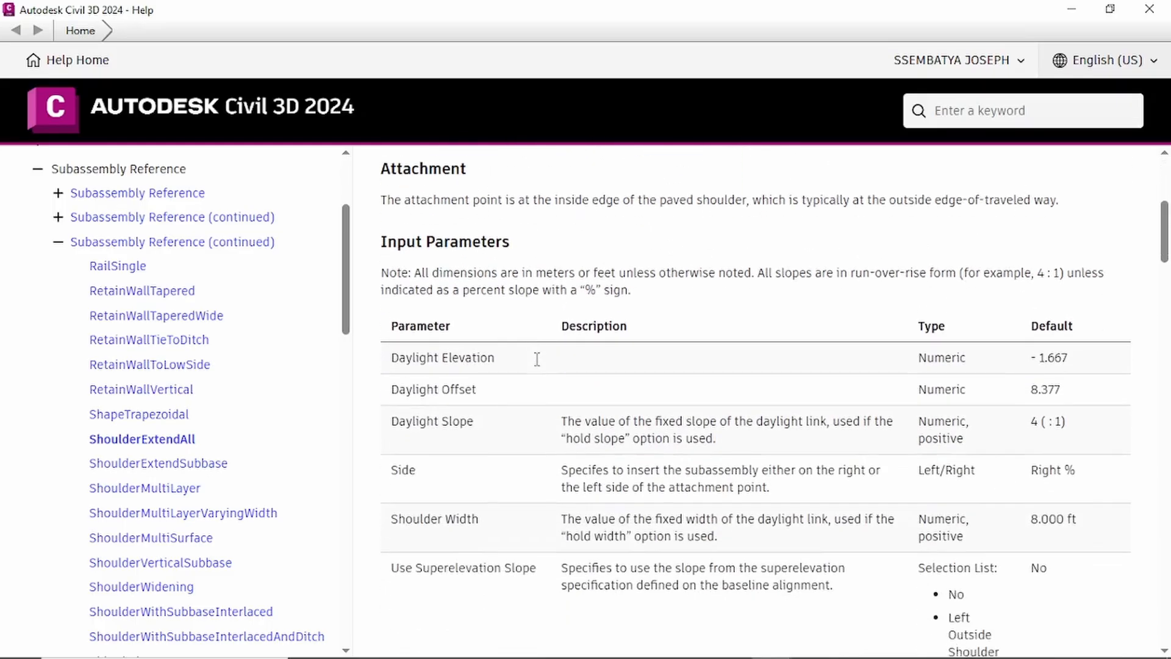
scroll(535, 359, up, 4)
scroll(547, 364, up, 3)
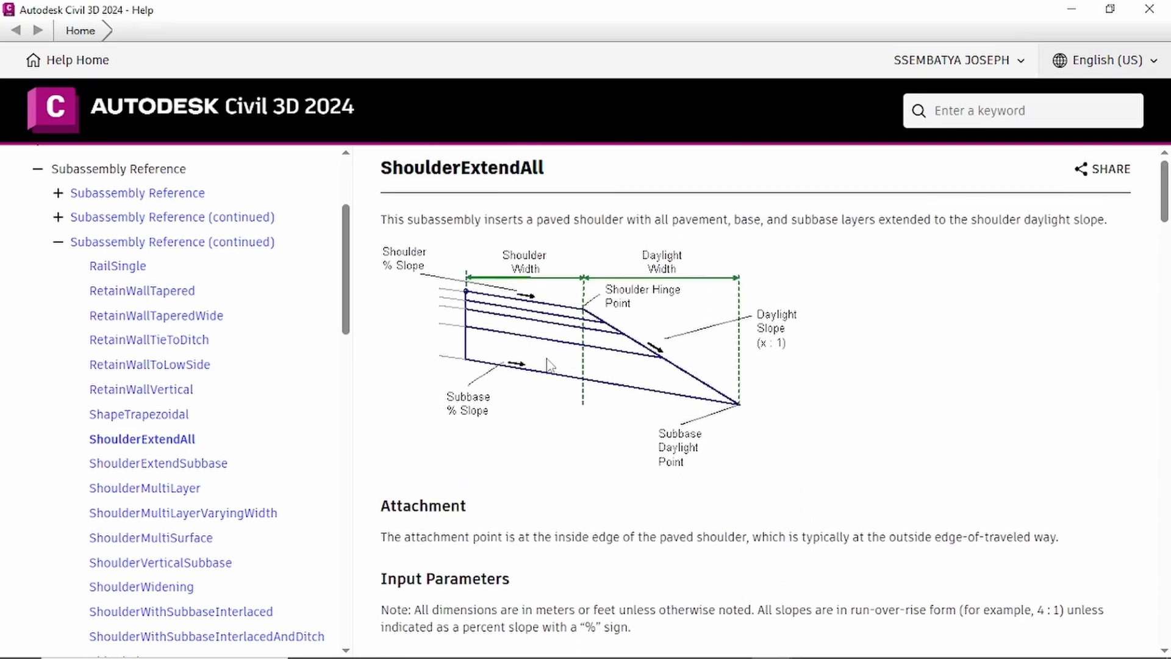
scroll(547, 364, down, 6)
scroll(548, 358, down, 3)
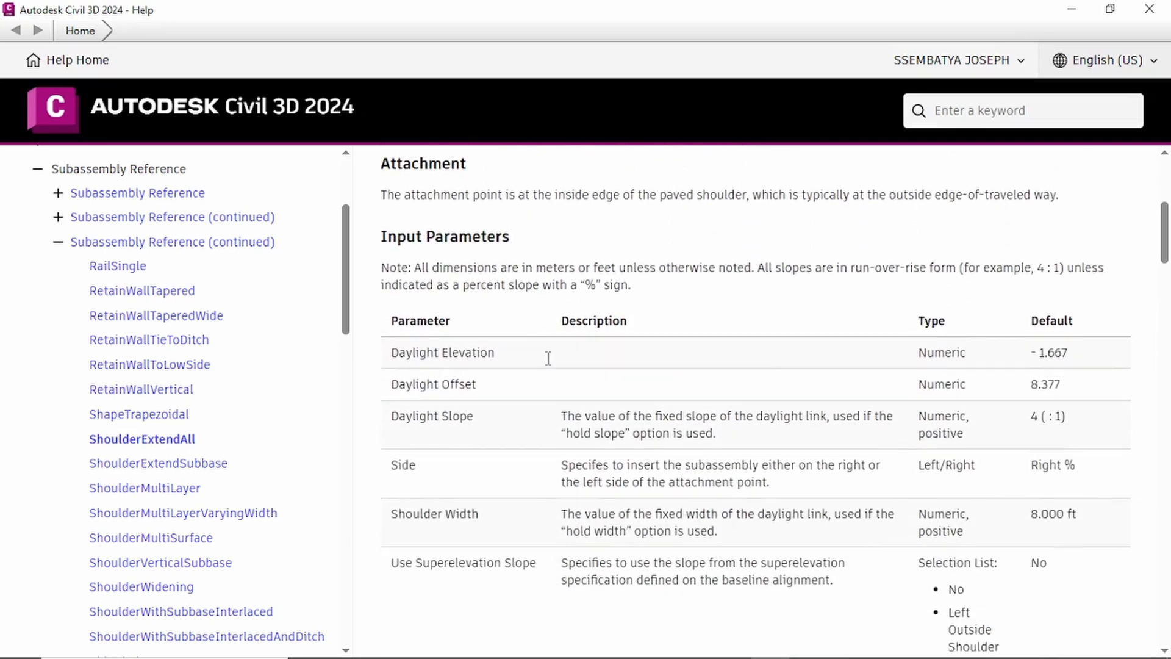
scroll(547, 360, up, 6)
scroll(551, 364, down, 3)
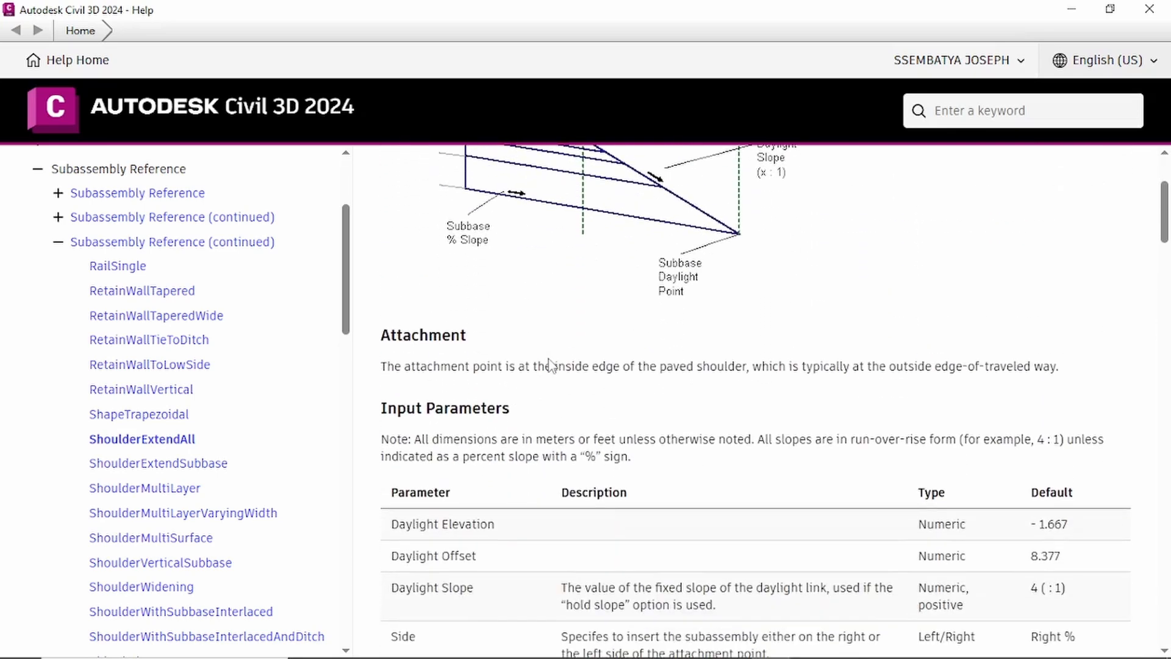
scroll(550, 358, down, 1)
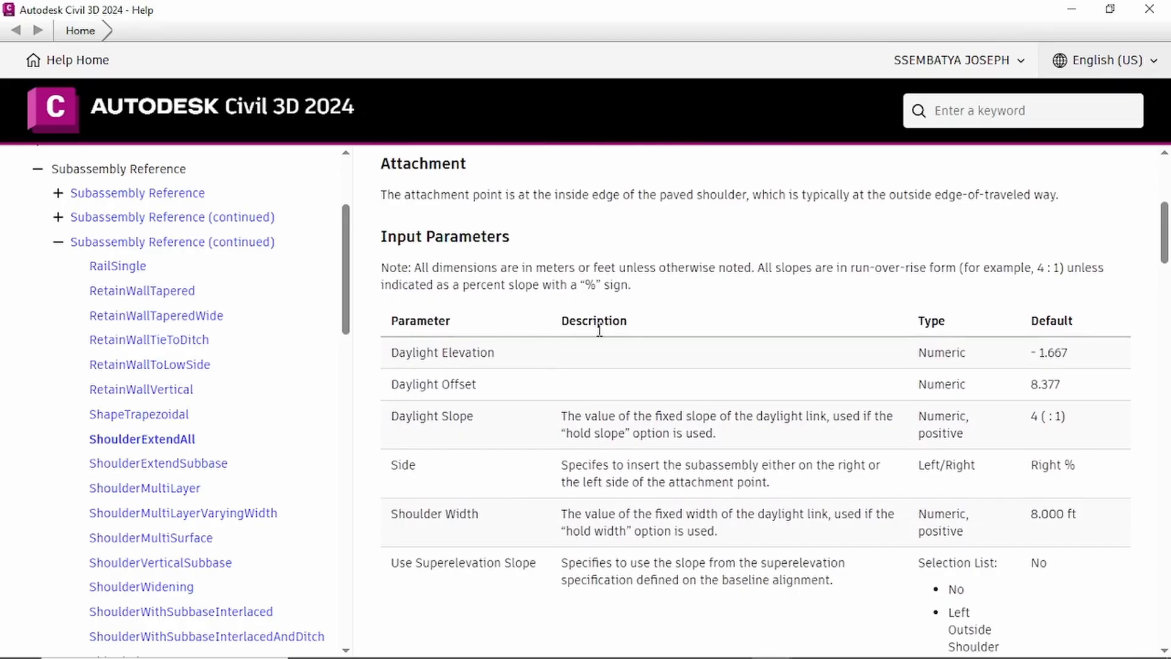
Review the remaining ShoulderExtendAll parameters and its Point, Link, and Shape Codes table, and close the help window.
scroll(599, 330, down, 9)
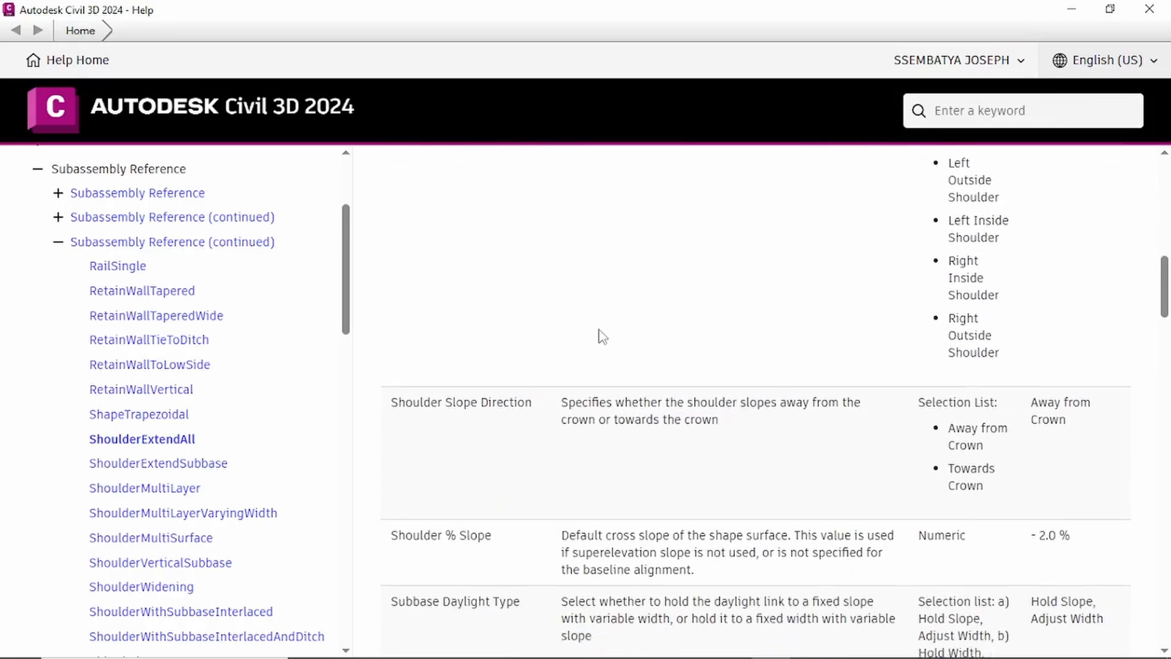
scroll(603, 336, down, 5)
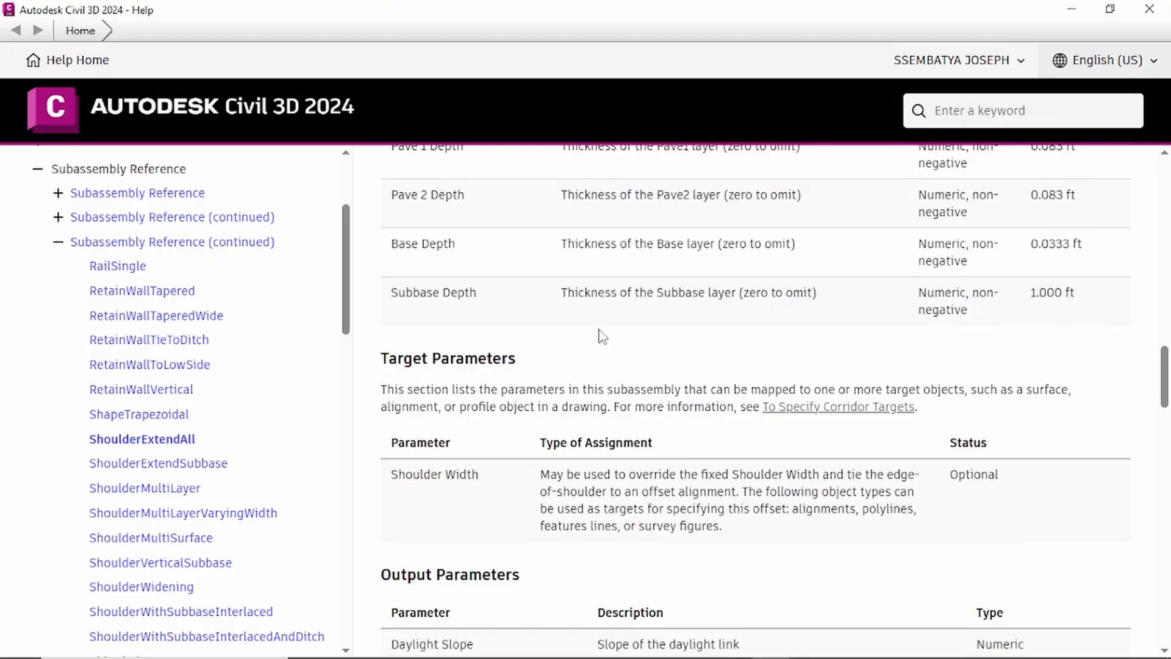
scroll(602, 336, down, 8)
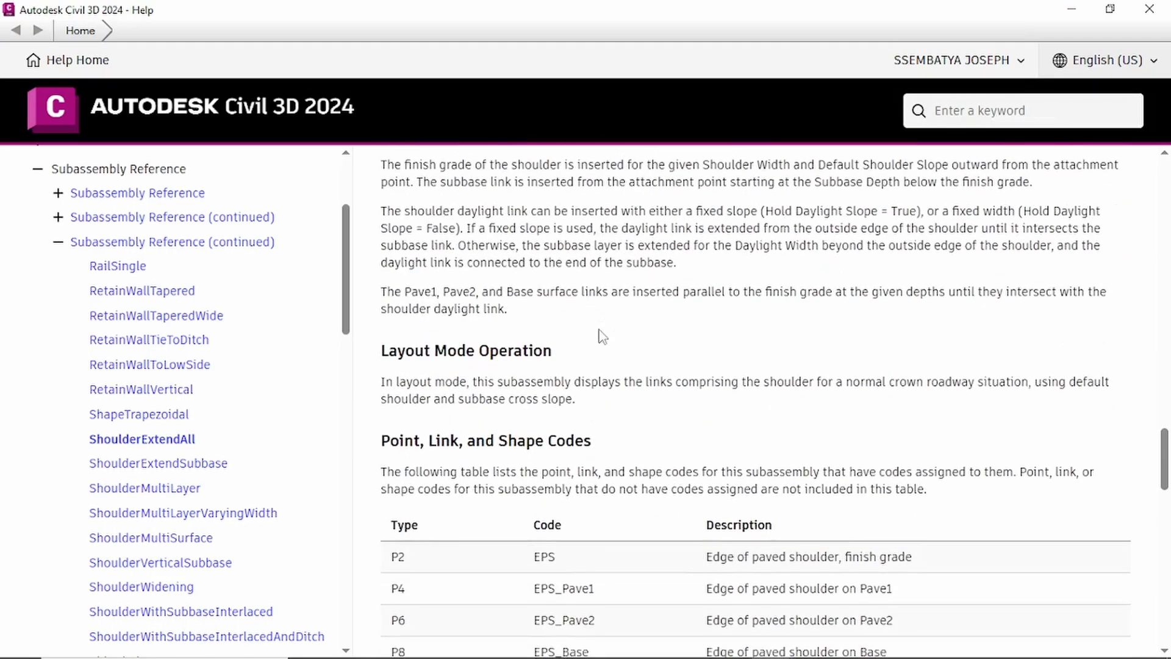
scroll(603, 336, down, 2)
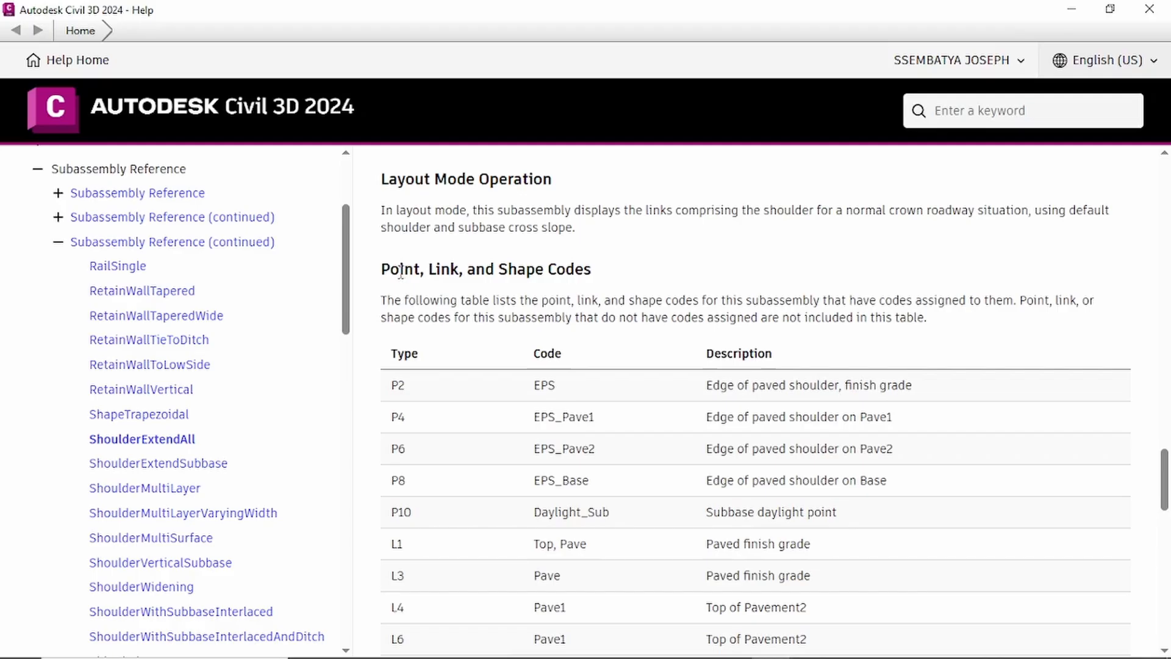
drag(401, 272, 557, 273)
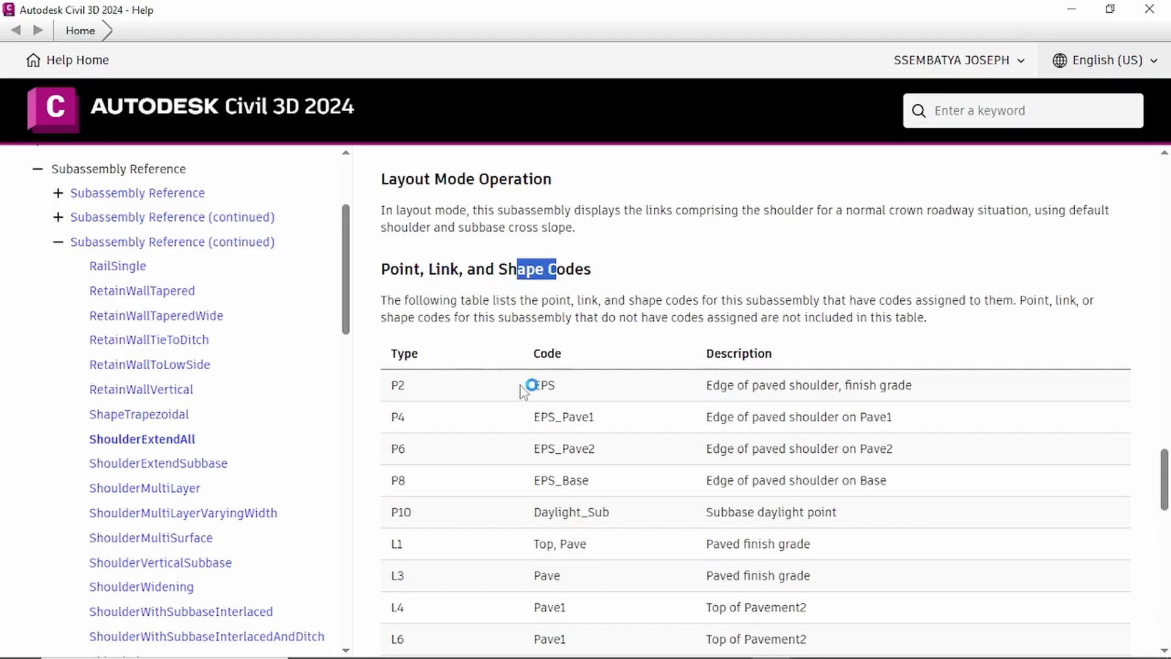
scroll(522, 386, down, 2)
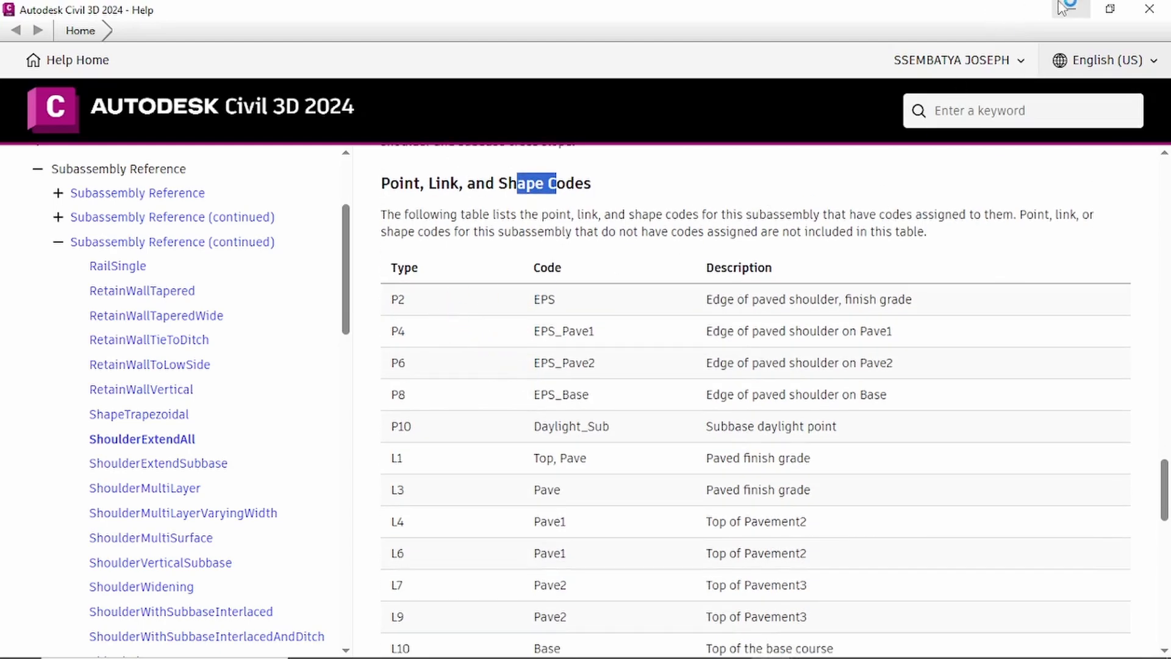
click(1110, 9)
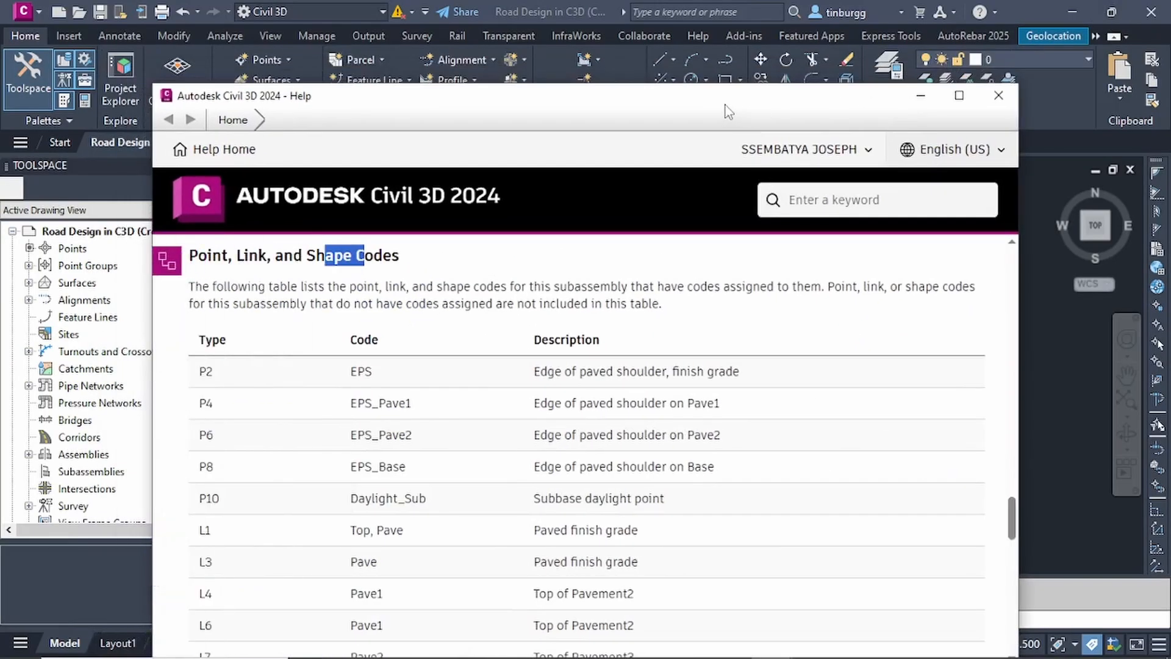
drag(726, 104, 748, 111)
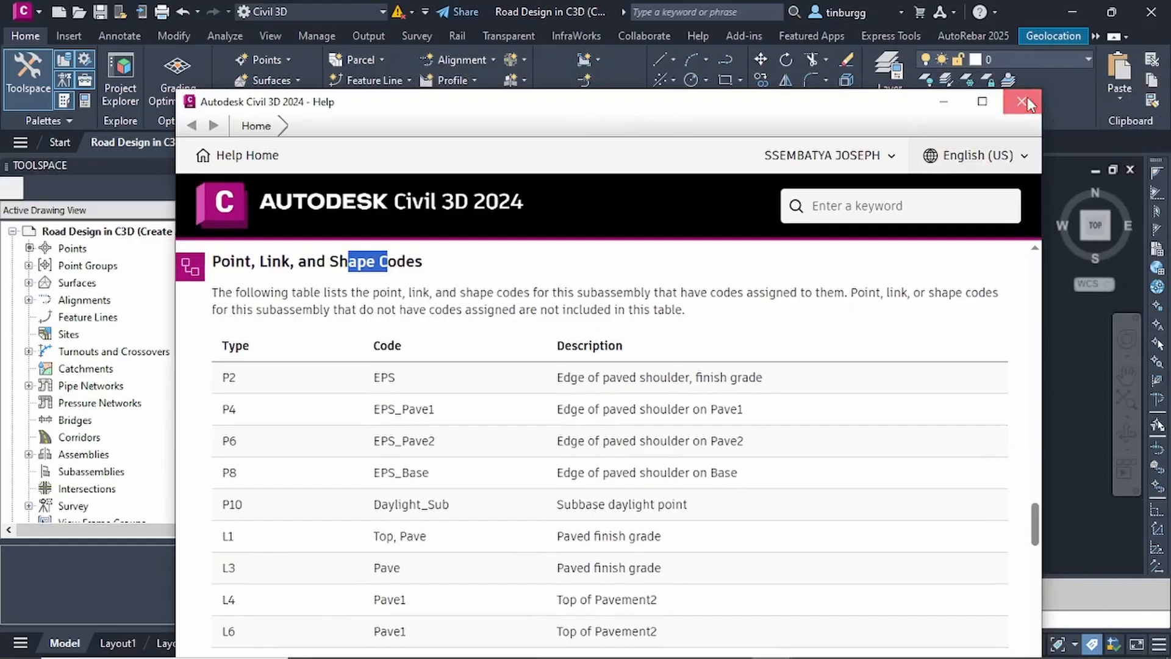
click(1022, 102)
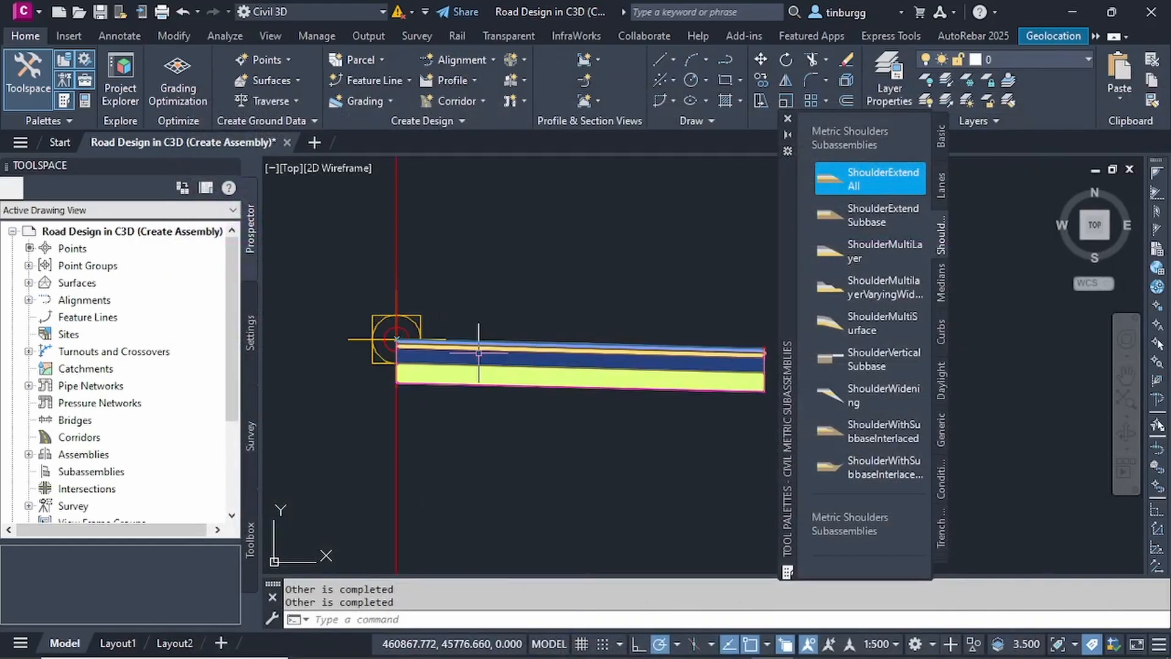
Inspect the lane's point markers at the crown and at the outer edge of each pavement layer.
scroll(479, 352, up, 4)
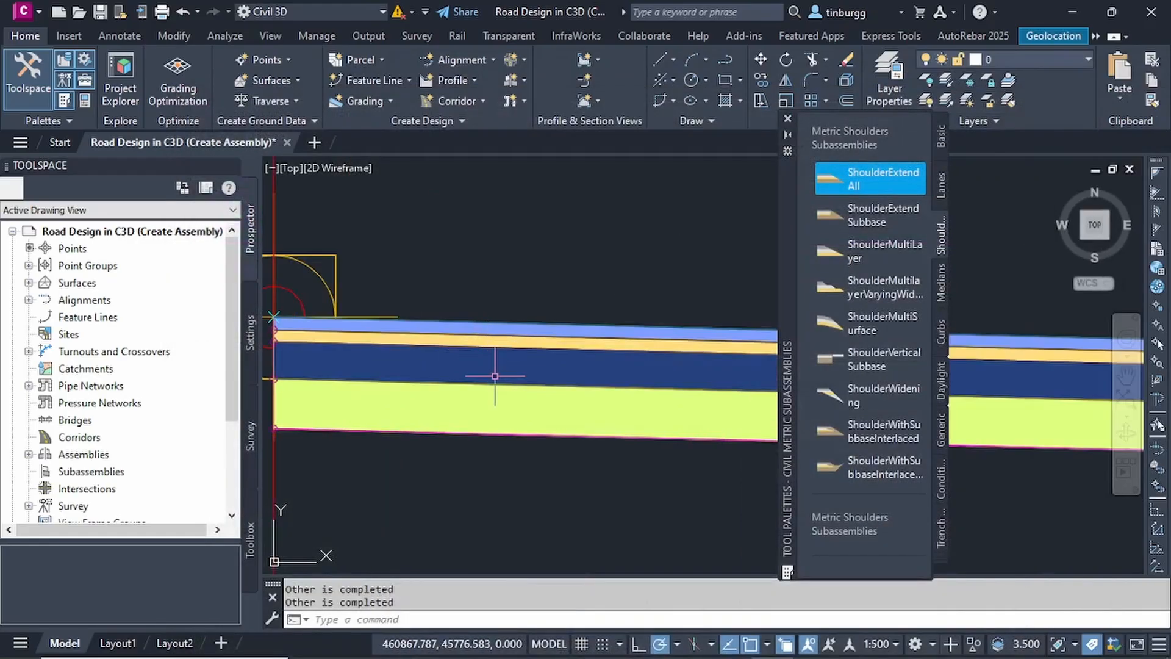
scroll(495, 375, up, 4)
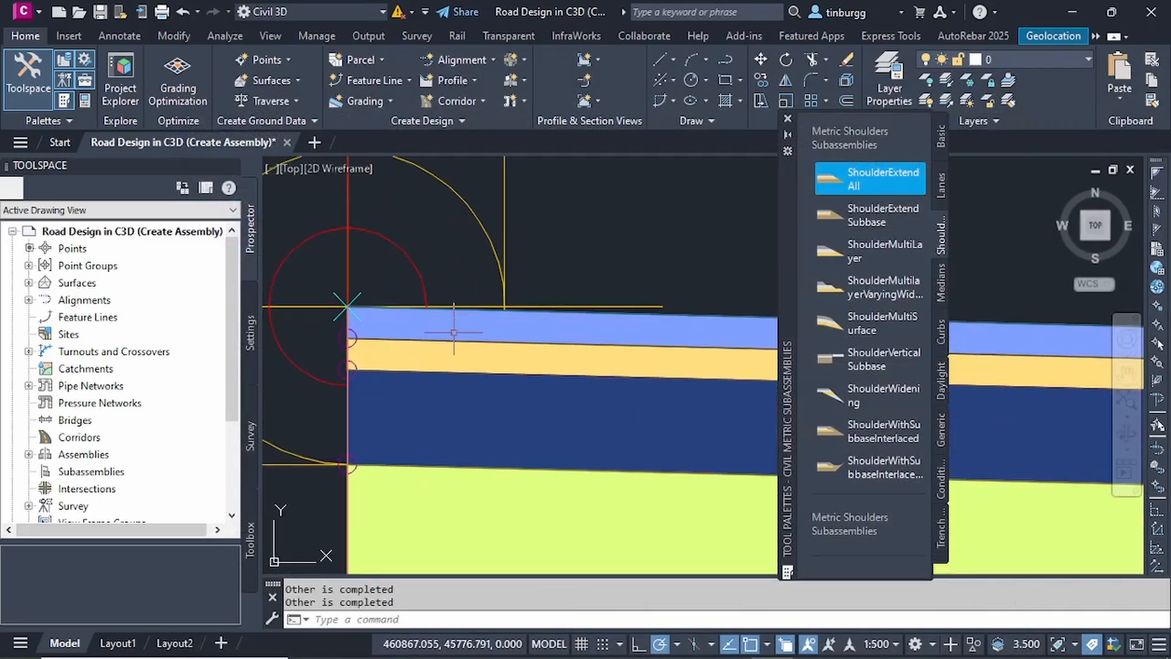
scroll(473, 309, down, 4)
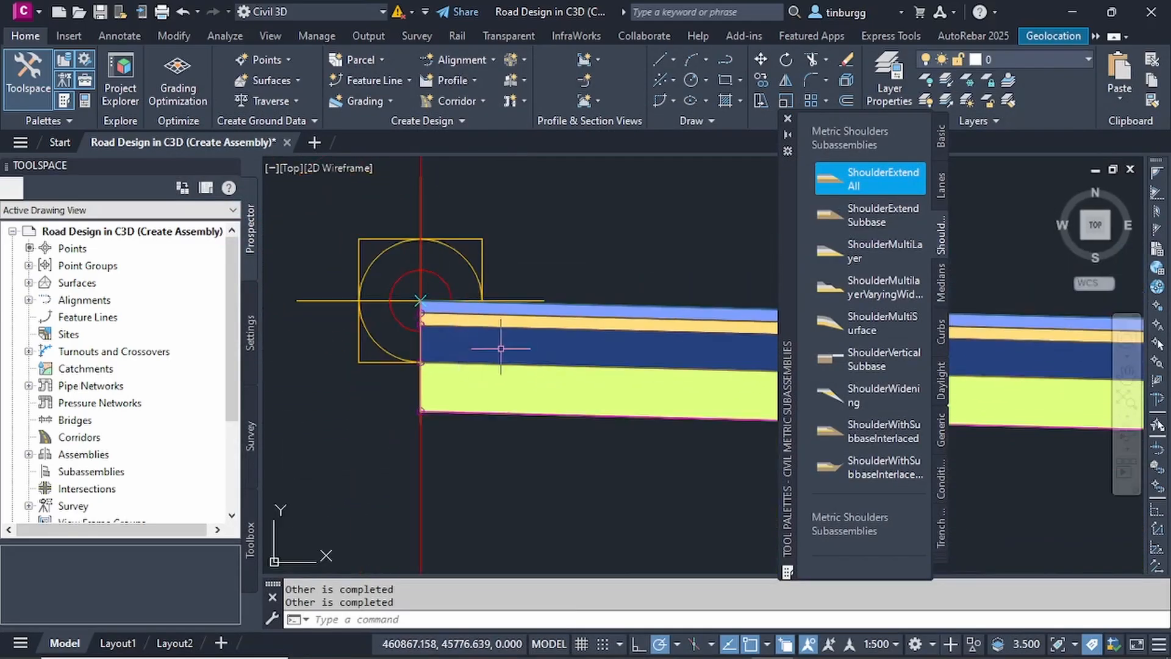
scroll(435, 372, down, 5)
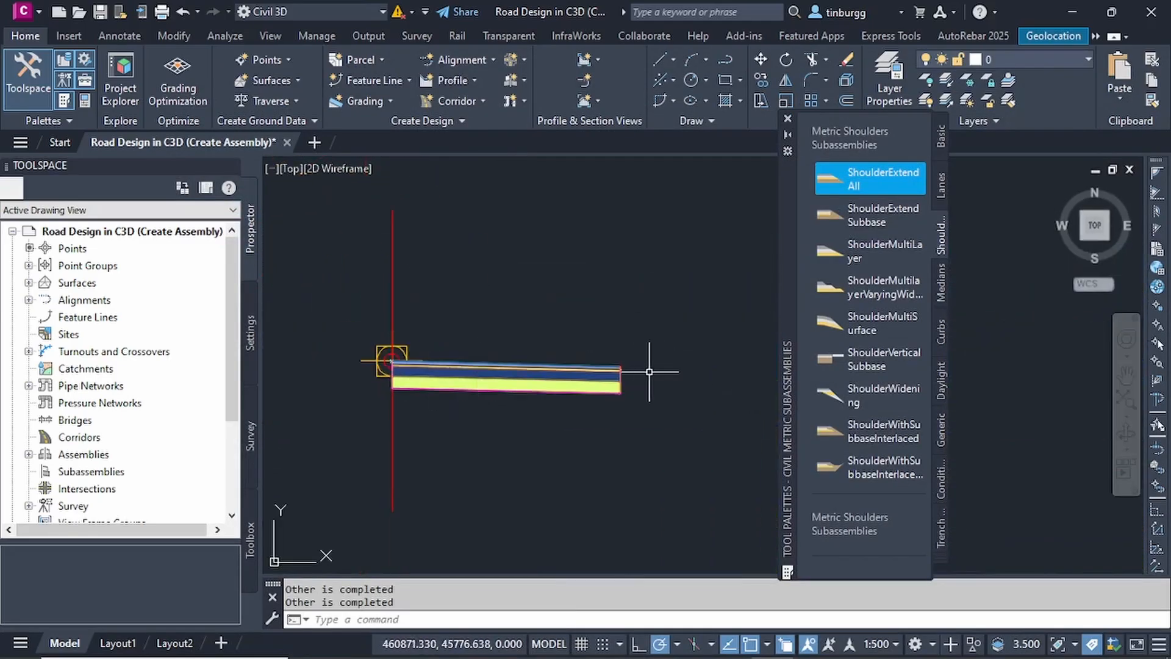
scroll(649, 371, up, 8)
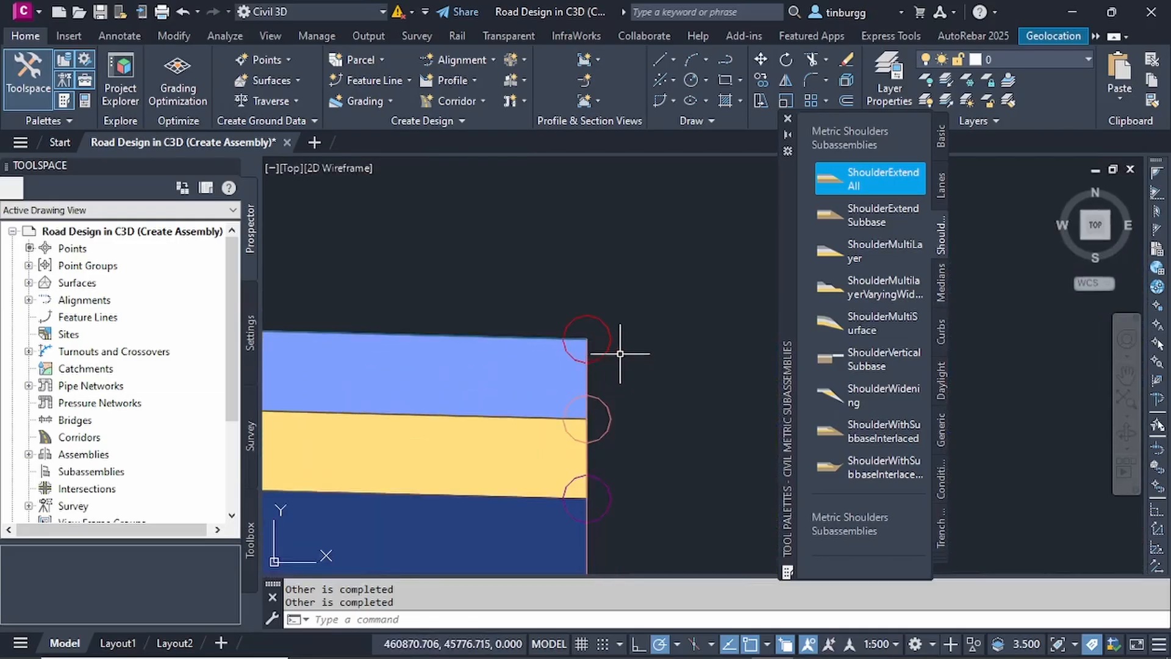
scroll(599, 334, up, 4)
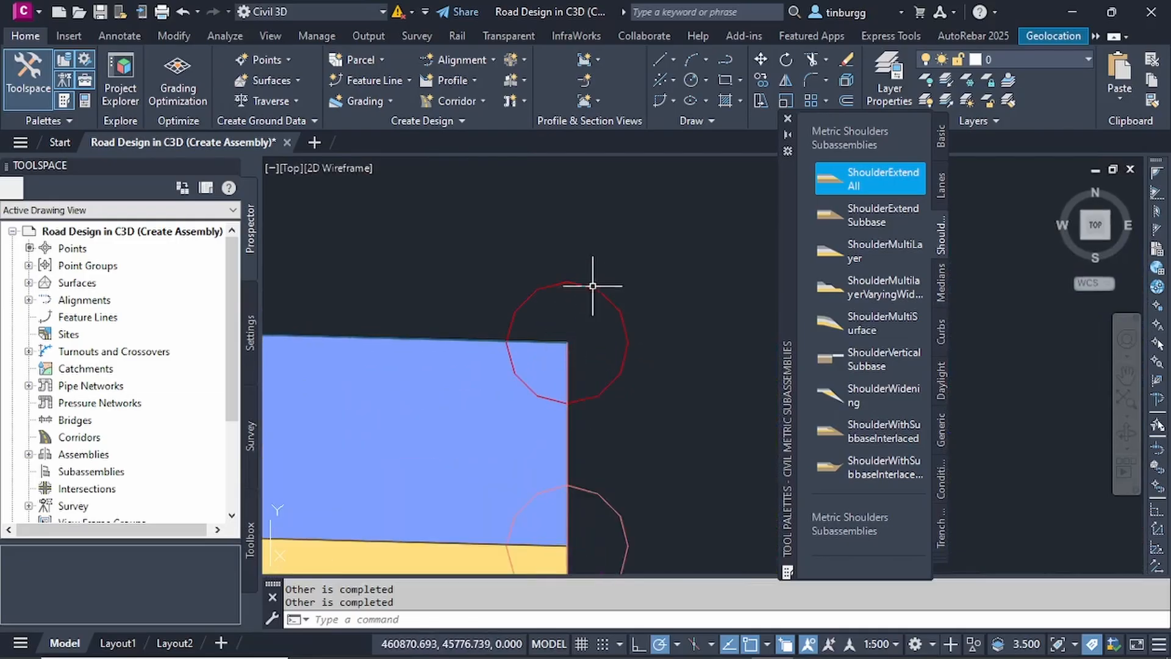
scroll(598, 353, down, 2)
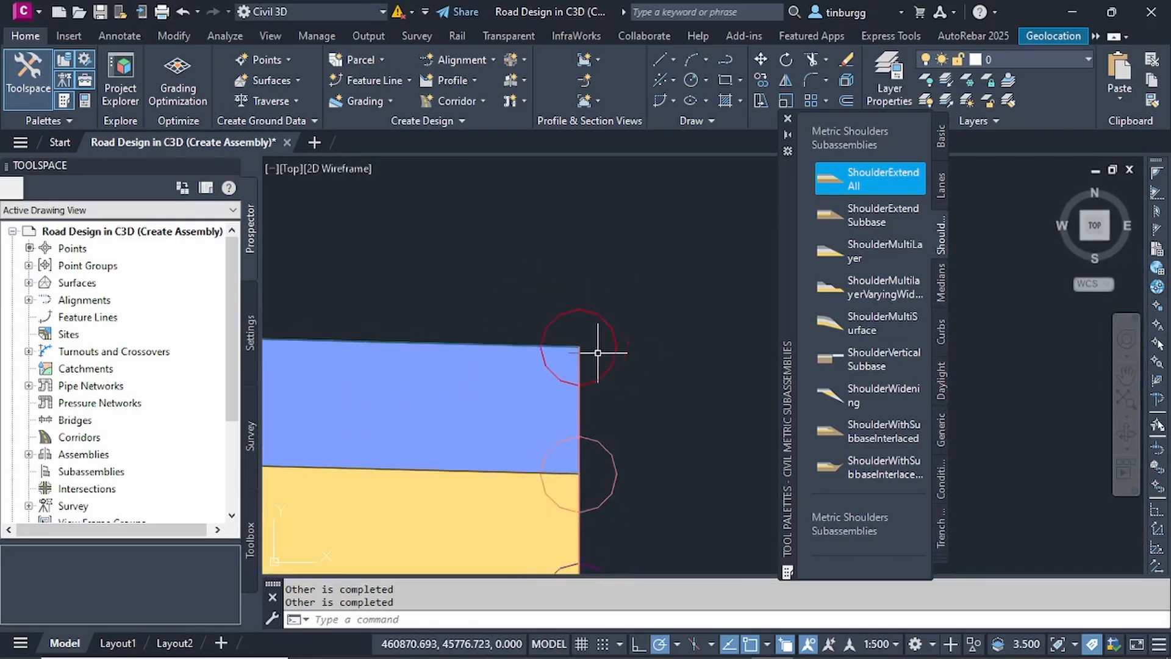
scroll(598, 353, down, 4)
scroll(659, 410, up, 1)
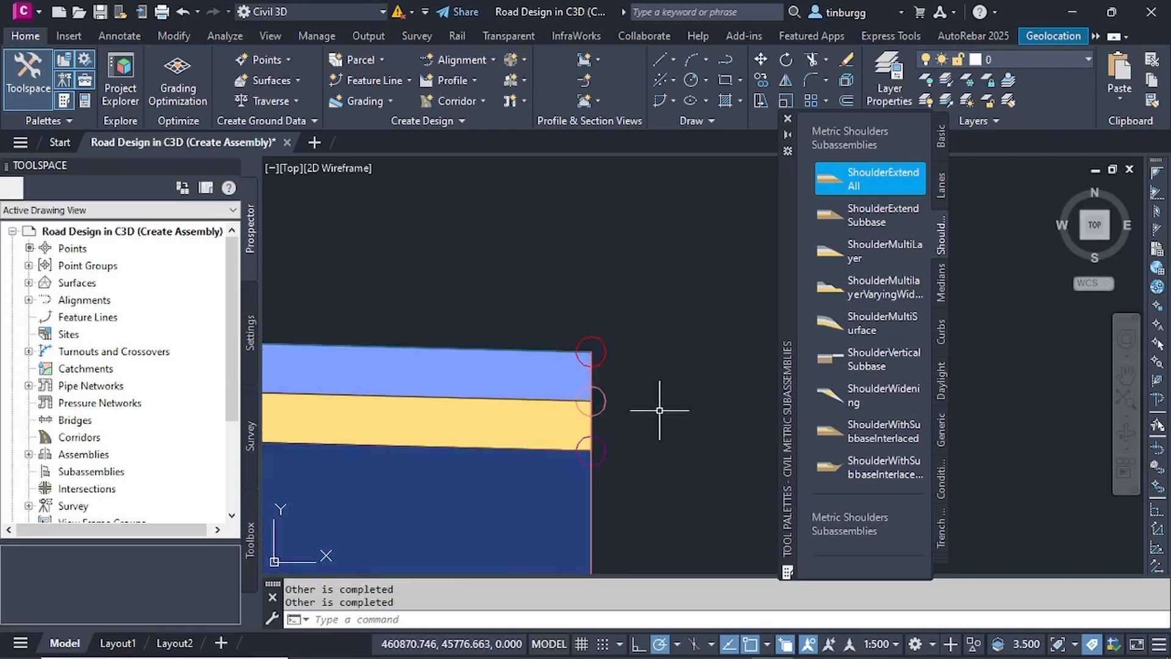
middle_drag(656, 428, 688, 355)
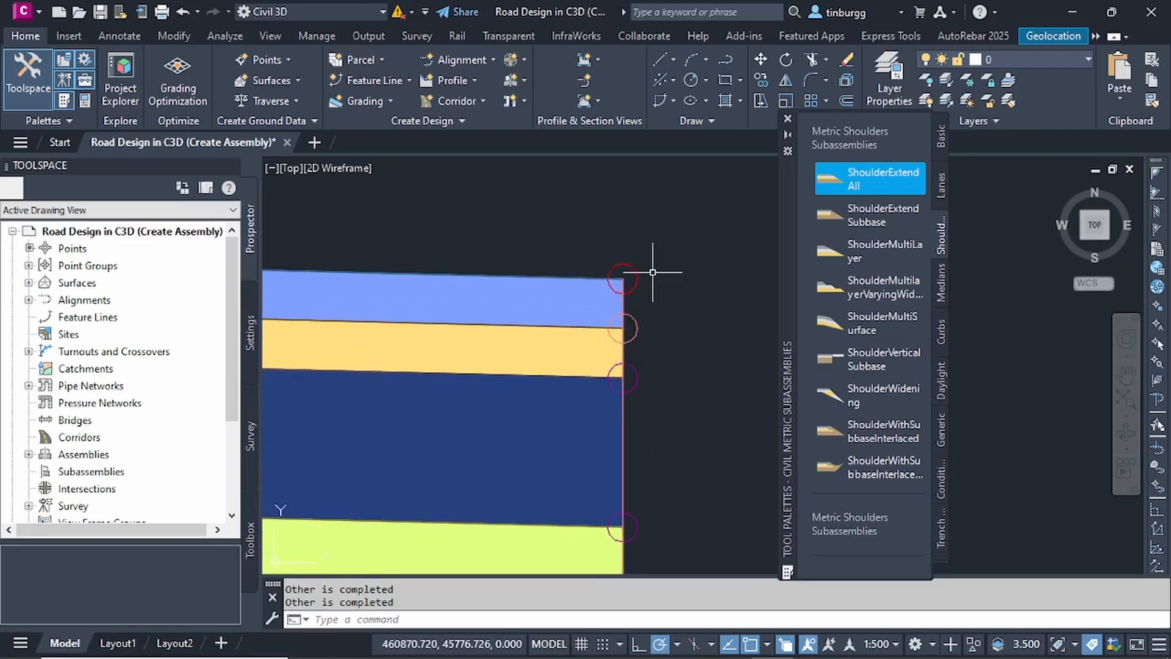
Examine the lane's surface links along its full length between the crown and the outer edge.
scroll(653, 354, down, 3)
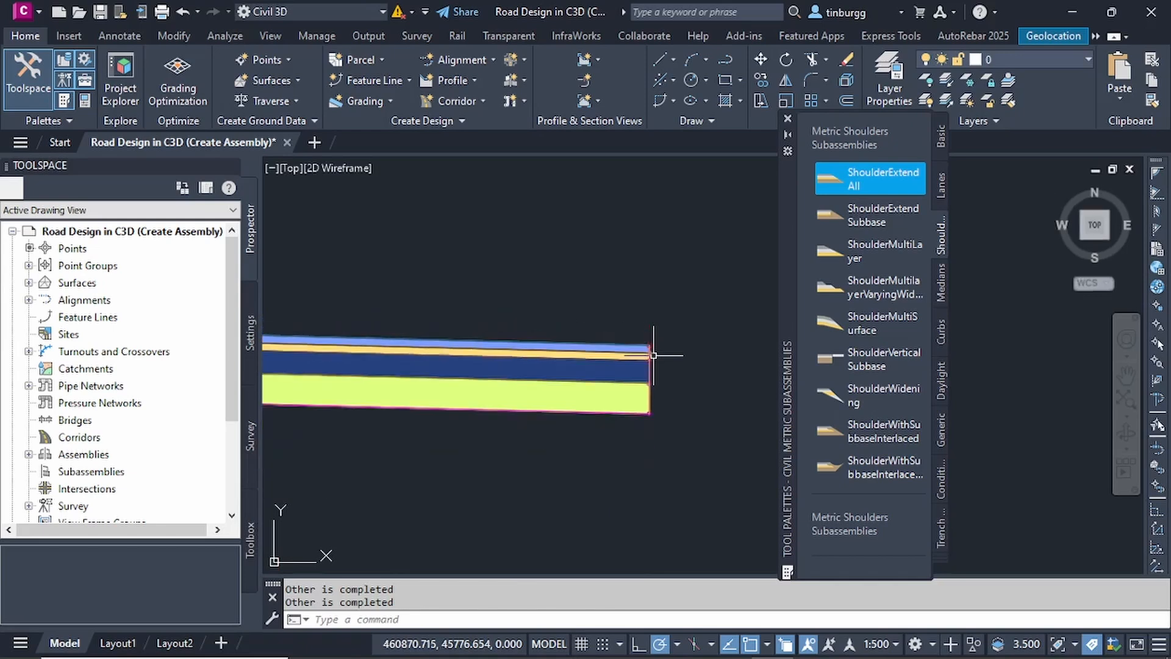
scroll(536, 339, up, 3)
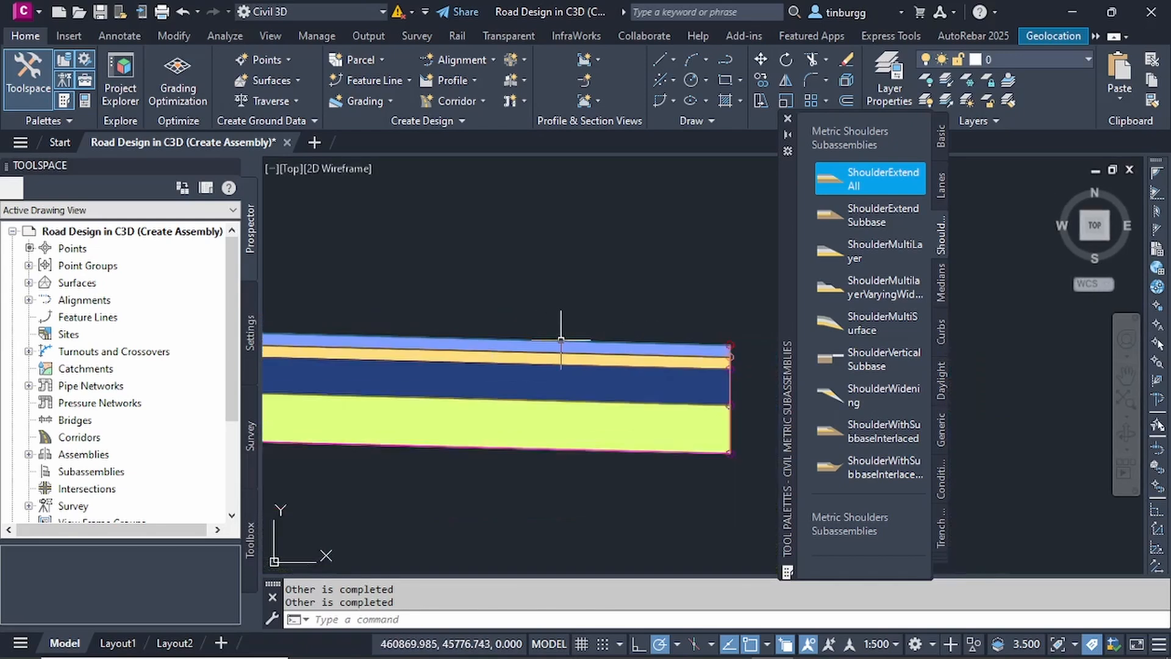
scroll(561, 339, down, 2)
middle_drag(535, 358, 651, 356)
middle_drag(488, 324, 697, 330)
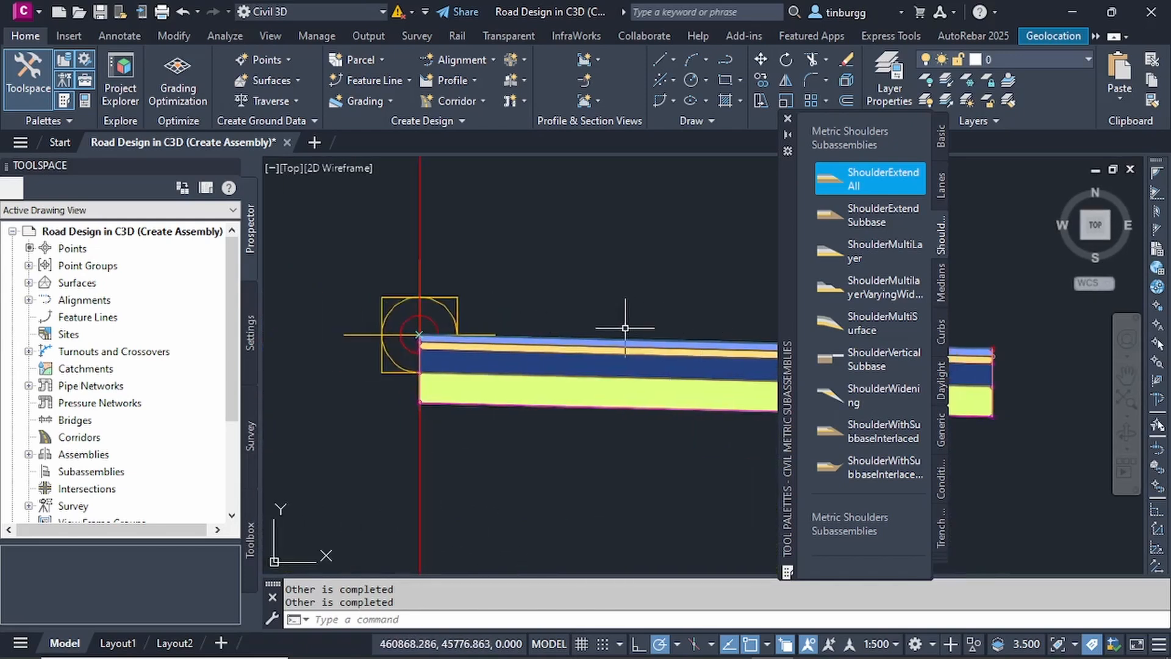
middle_drag(596, 324, 491, 318)
middle_drag(643, 309, 538, 310)
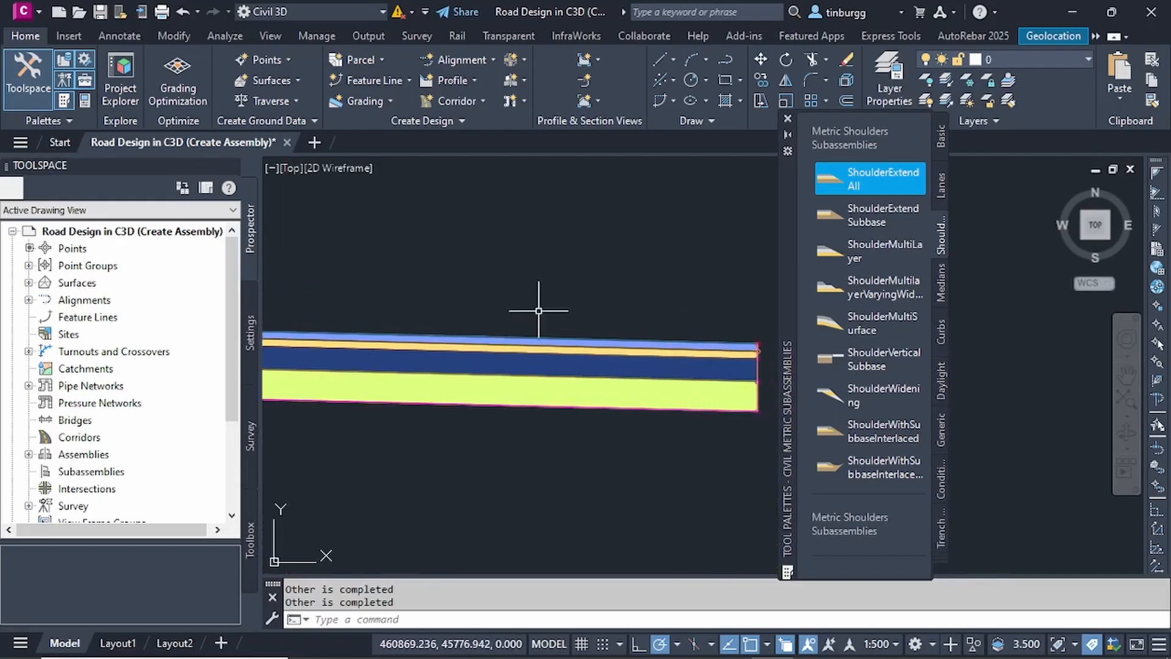
Inspect the lane's bottom and top links and the coloured layer shapes between them, and pick the lane.
scroll(565, 408, up, 5)
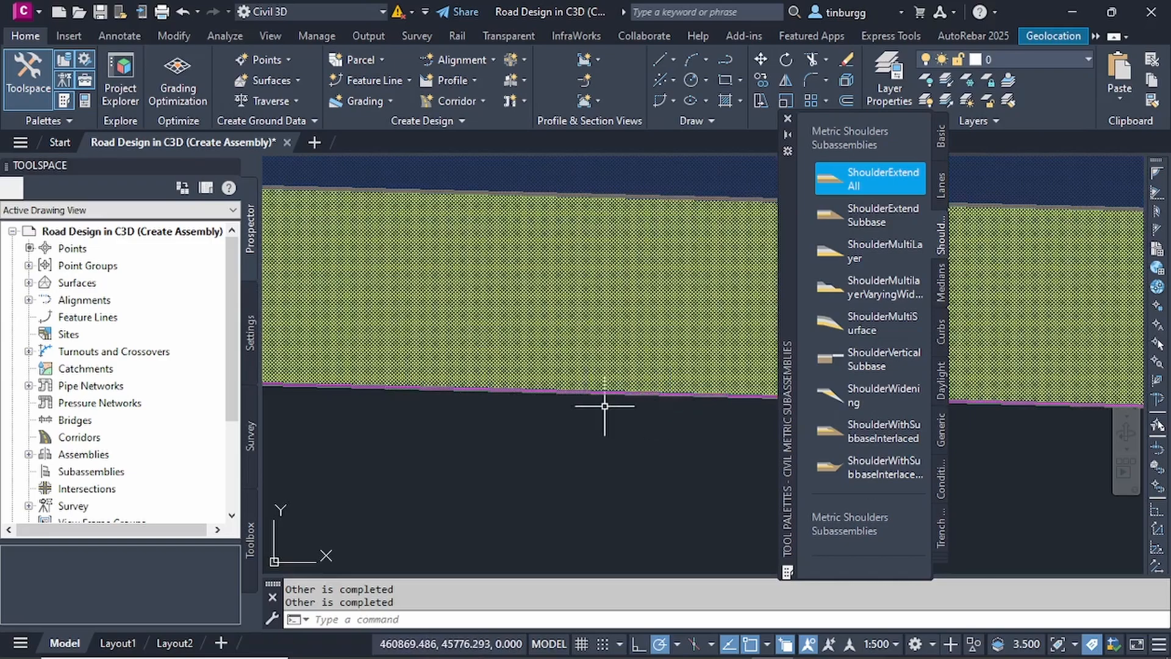
scroll(605, 405, down, 4)
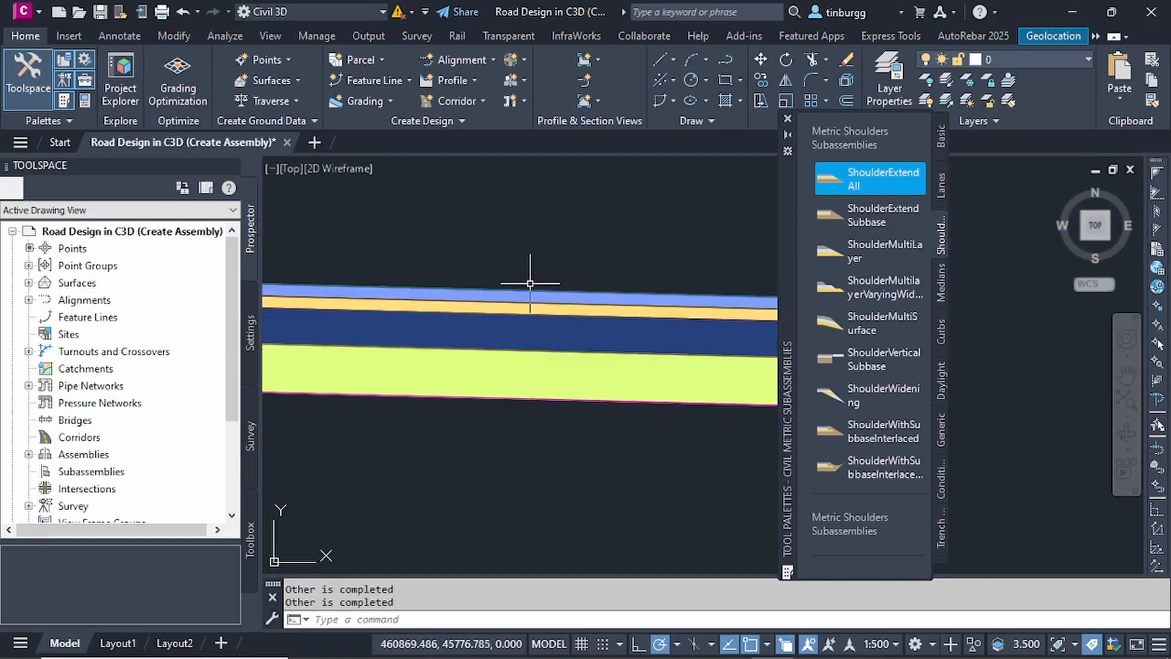
scroll(567, 281, up, 3)
scroll(696, 328, down, 1)
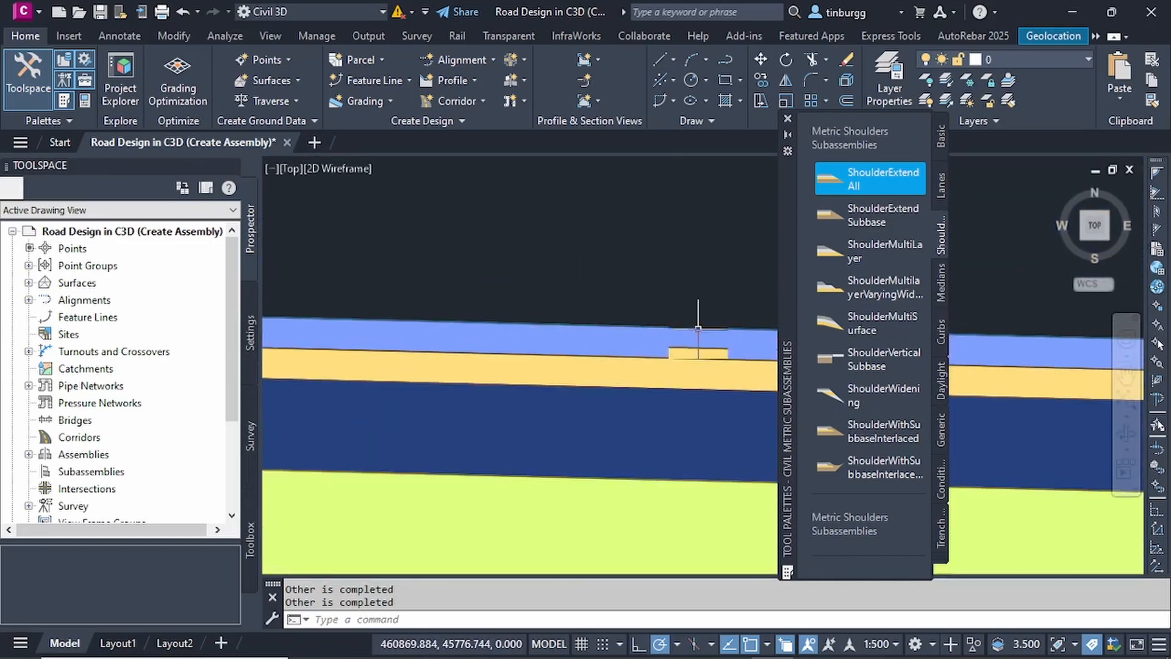
scroll(698, 327, down, 5)
scroll(591, 418, down, 1)
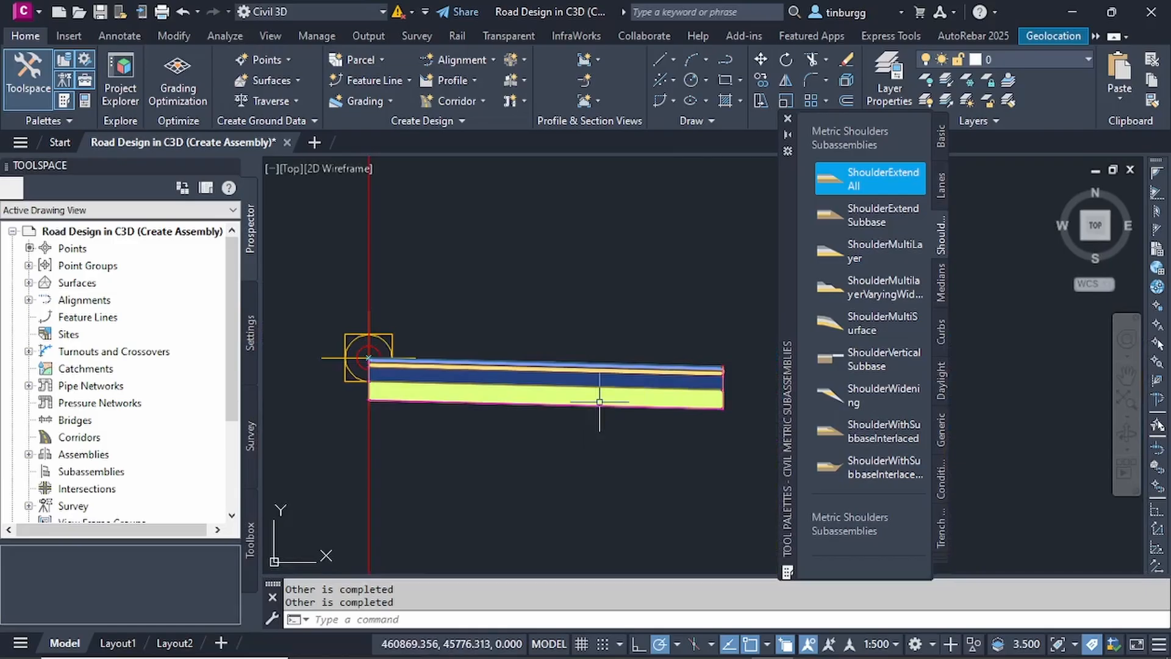
scroll(575, 392, up, 4)
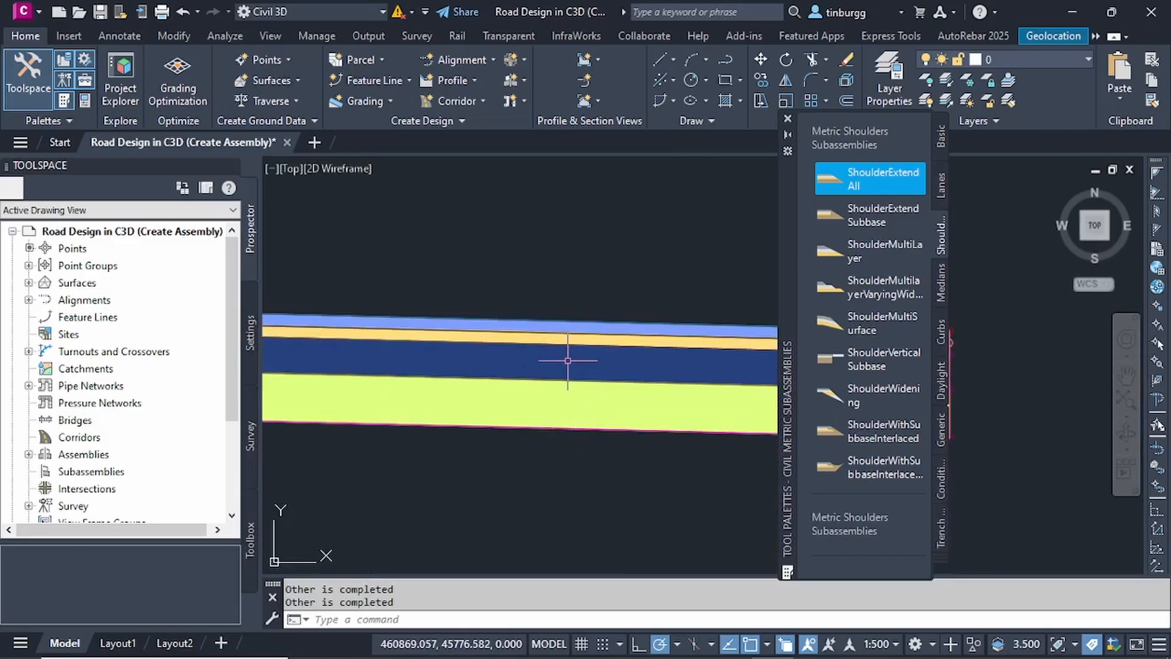
click(531, 367)
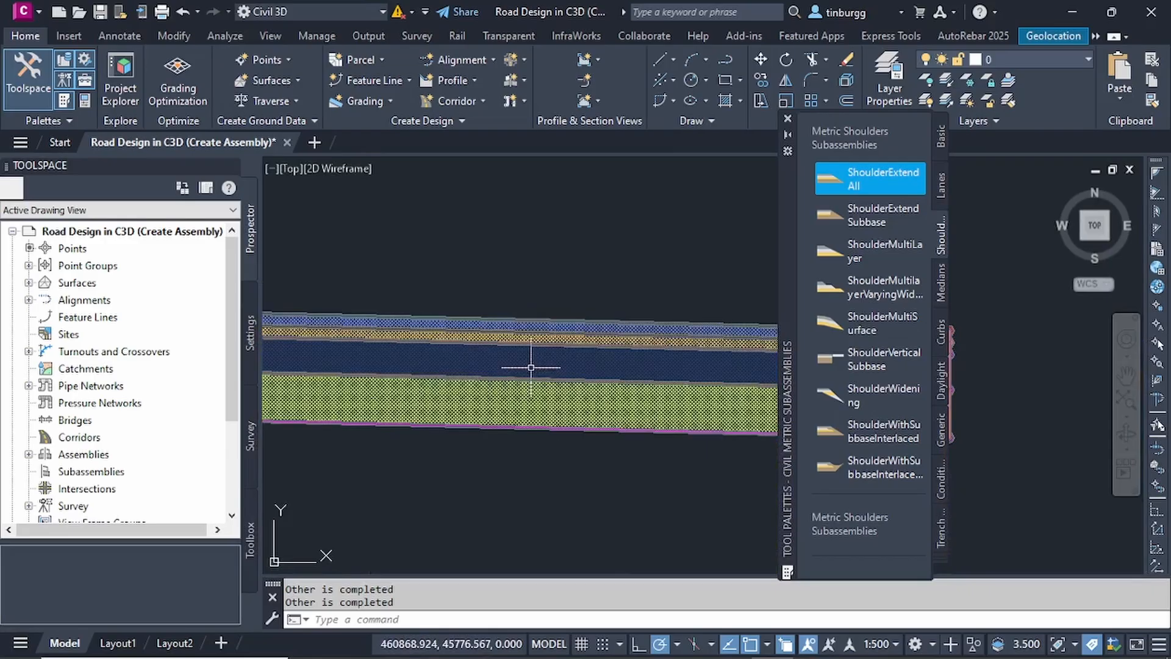
Examine the lane's pavement layers up close and the point markers at its outer edge, then the lane as a whole.
scroll(551, 326, up, 2)
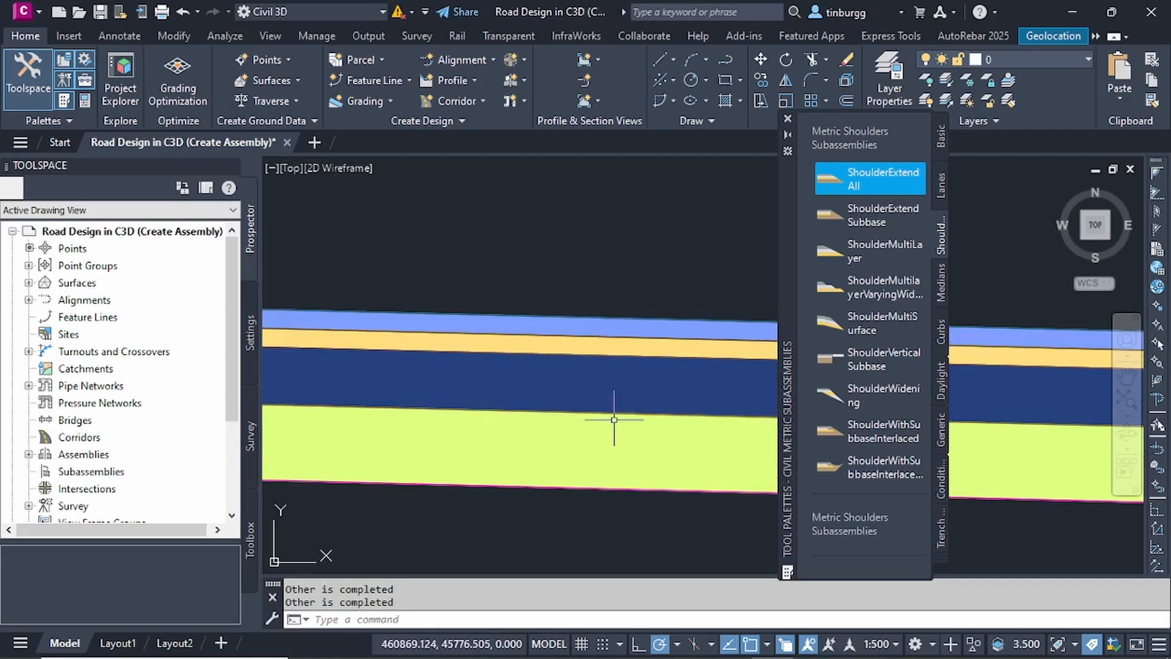
scroll(628, 417, down, 5)
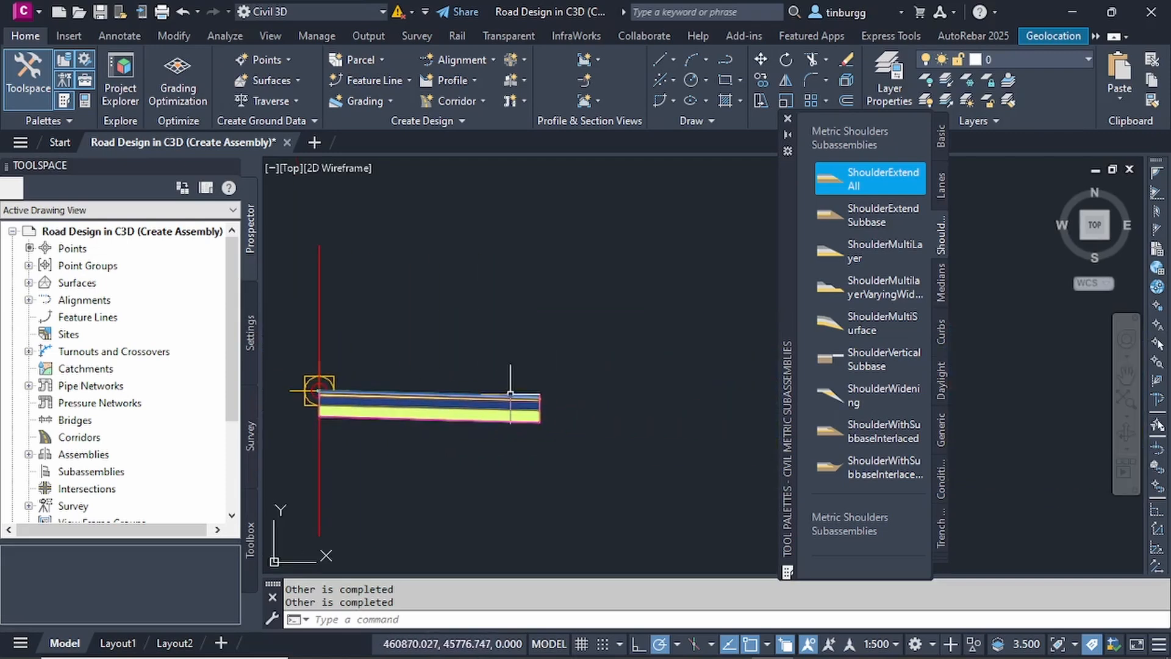
scroll(552, 389, up, 6)
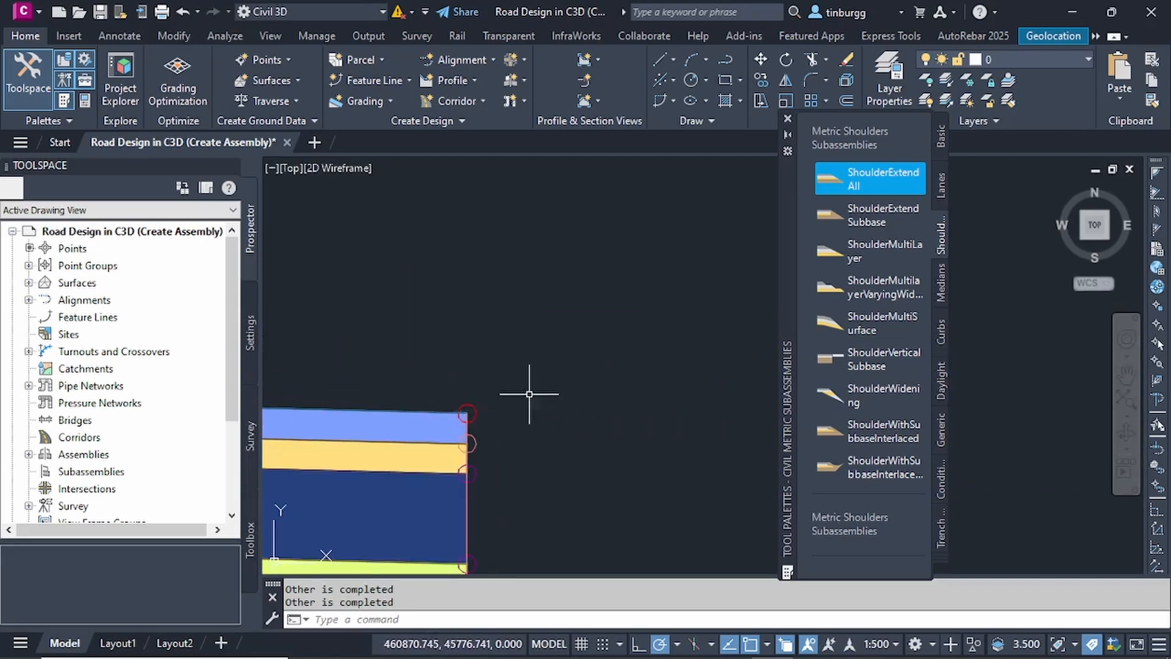
scroll(562, 383, down, 6)
middle_drag(514, 406, 603, 385)
scroll(602, 385, down, 2)
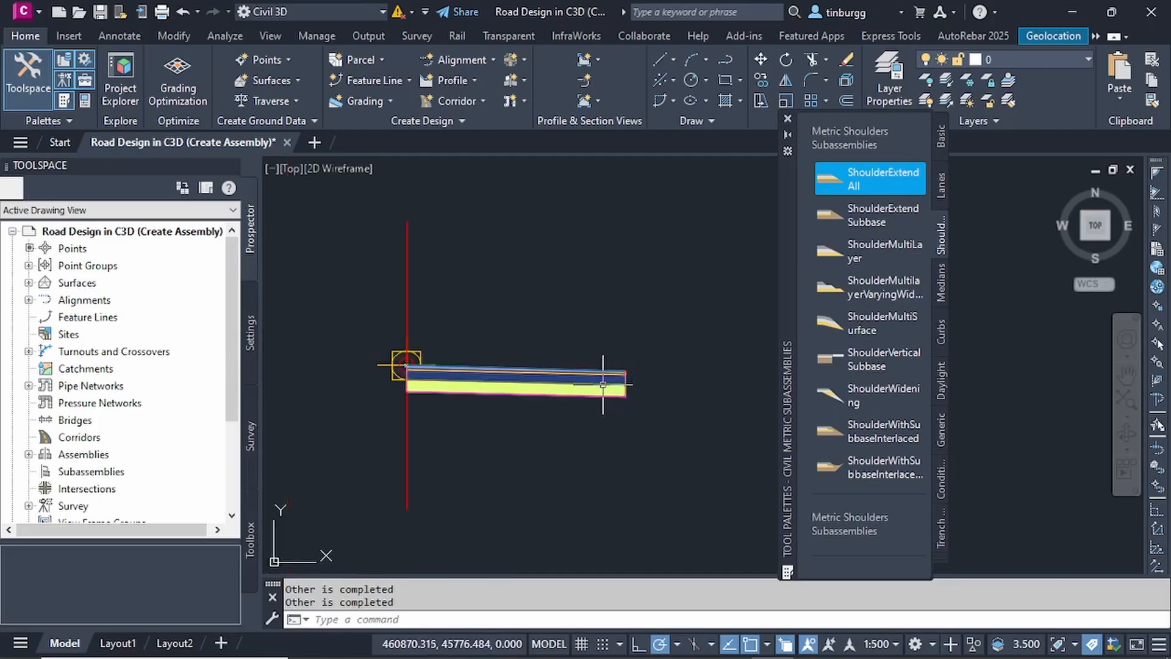
scroll(603, 384, down, 2)
scroll(595, 385, up, 2)
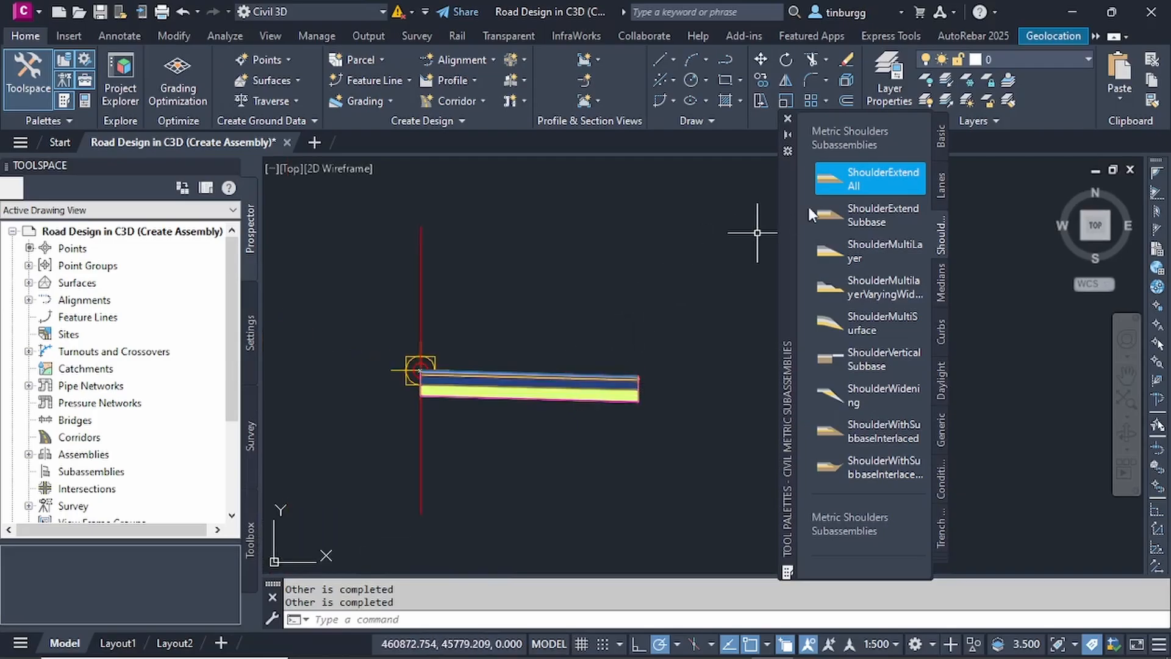
Open the help for the ShoulderExtendAll subassembly and review its input parameters, including the slopes and layer depths.
right_click(860, 178)
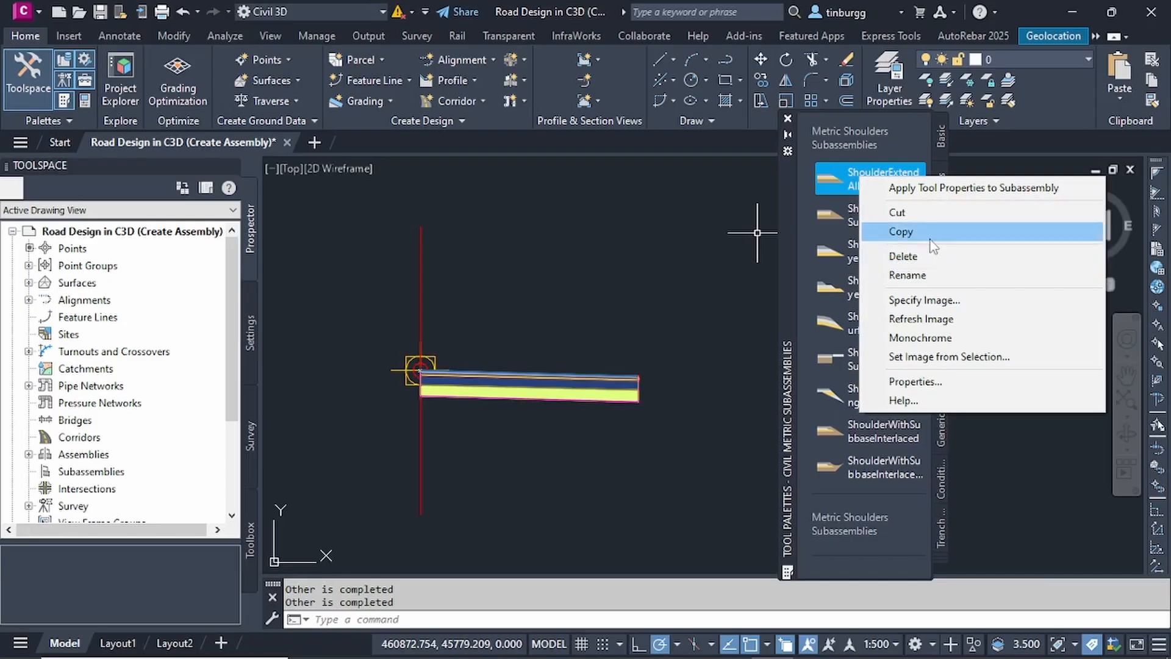
click(904, 401)
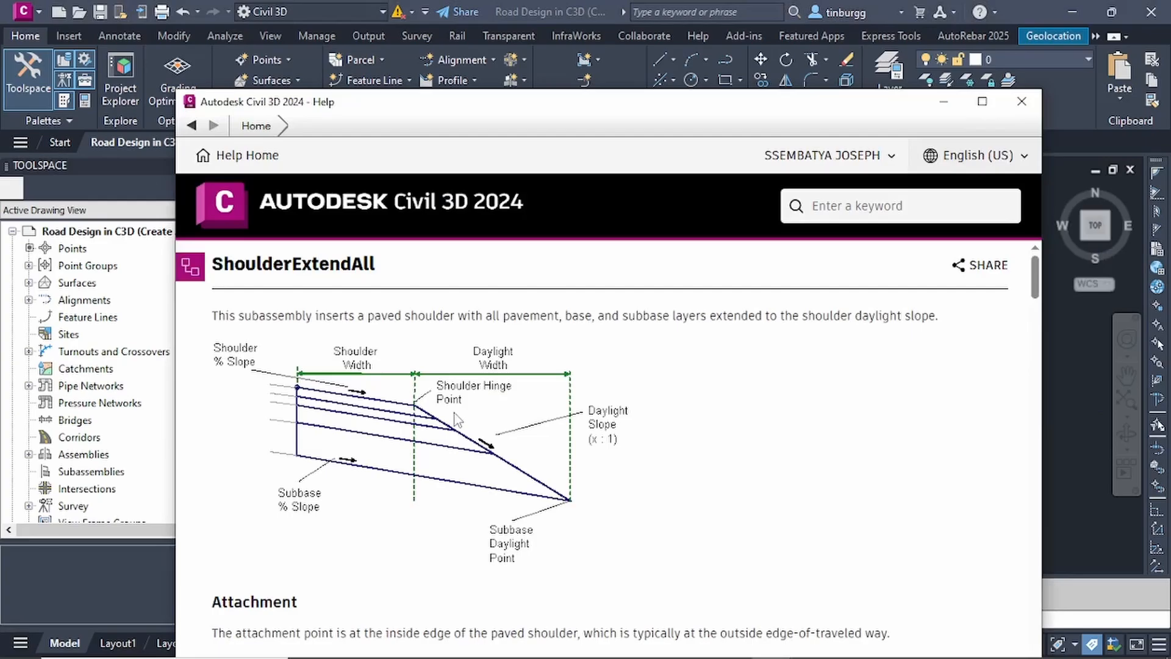
scroll(455, 412, down, 3)
scroll(456, 418, down, 15)
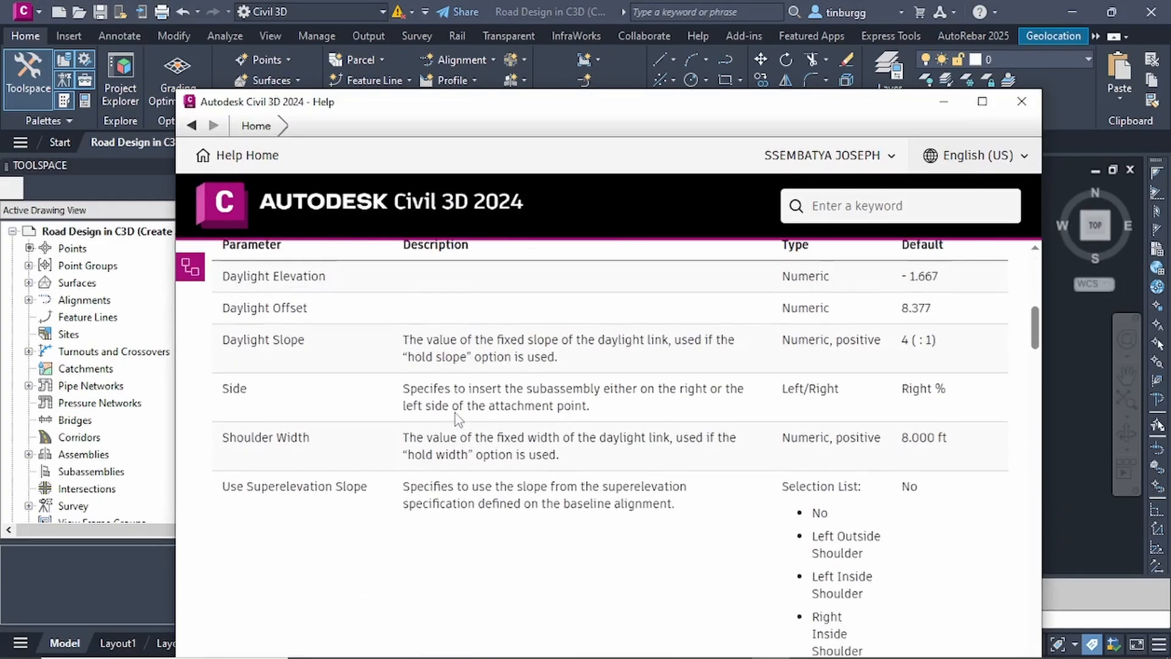
scroll(456, 419, down, 3)
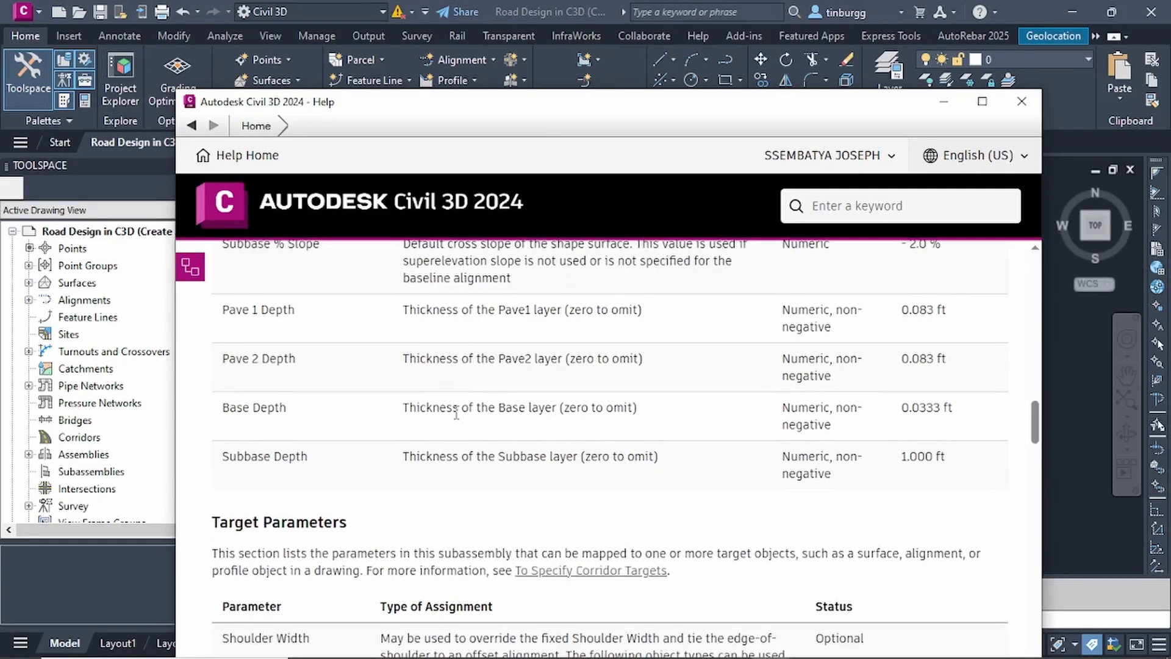
scroll(456, 414, up, 2)
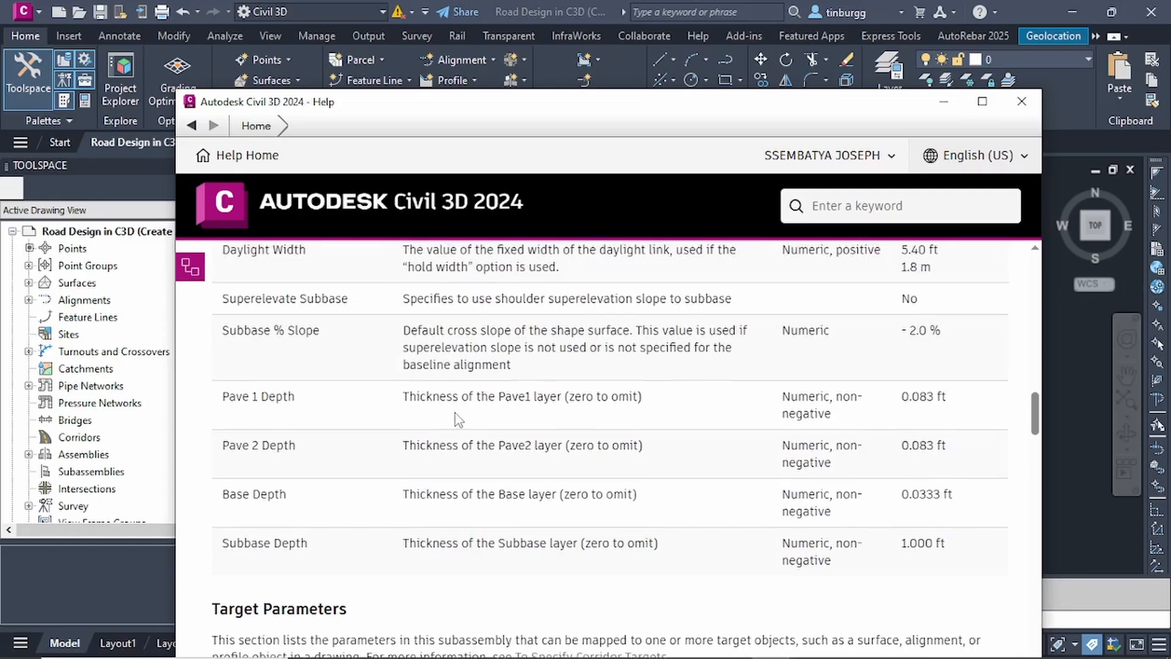
scroll(457, 415, up, 2)
scroll(325, 380, up, 6)
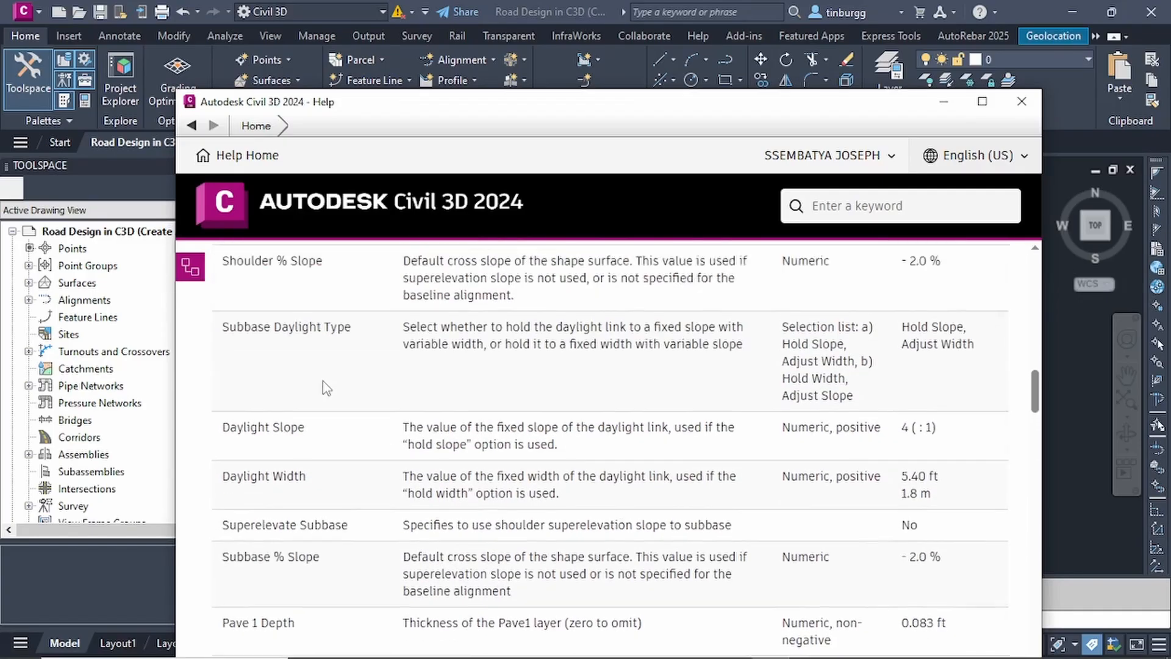
scroll(351, 378, down, 7)
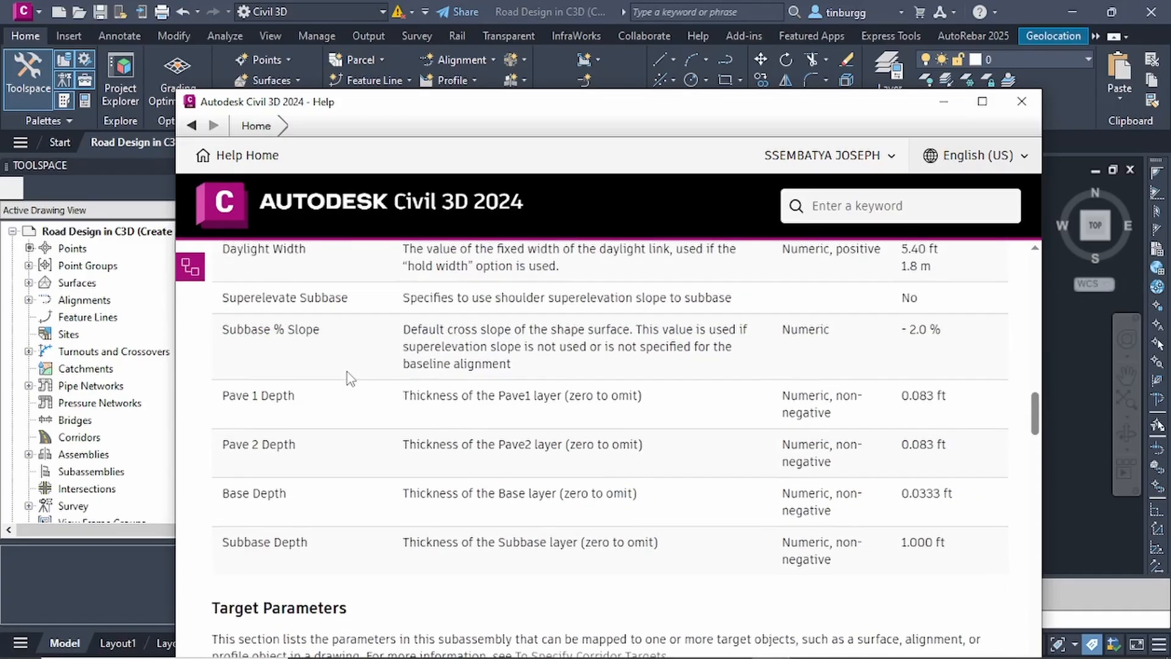
scroll(351, 417, down, 3)
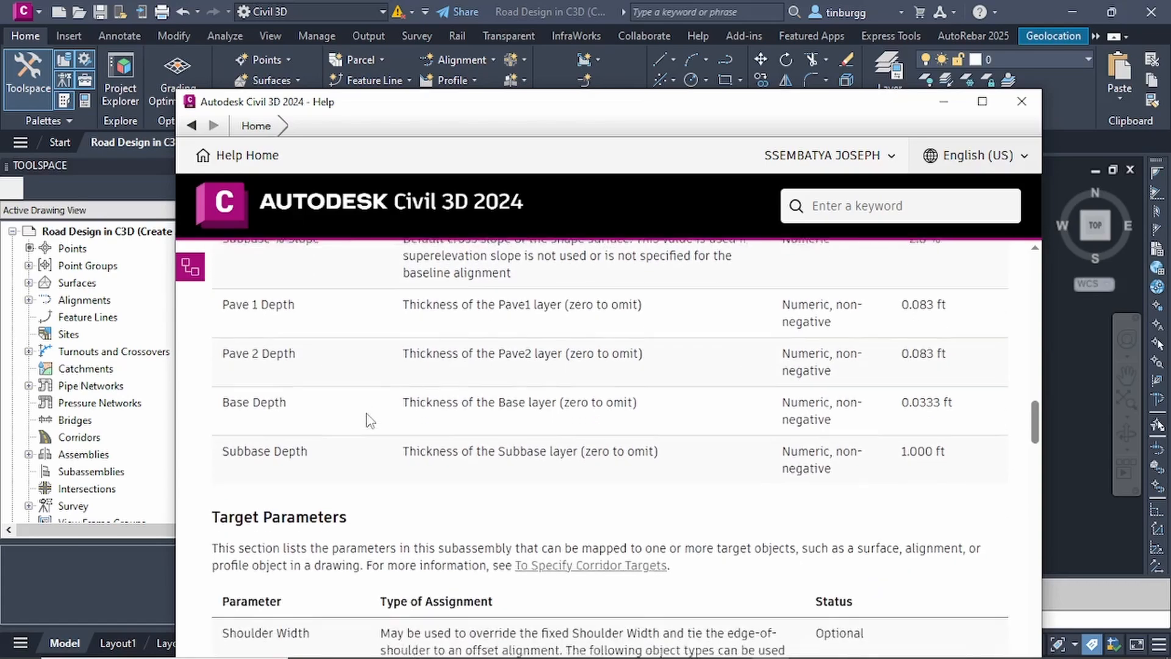
Maximize the help window and review ShoulderExtendAll's target parameters, output parameters and behavior description.
click(969, 110)
scroll(578, 351, down, 3)
scroll(578, 351, down, 1)
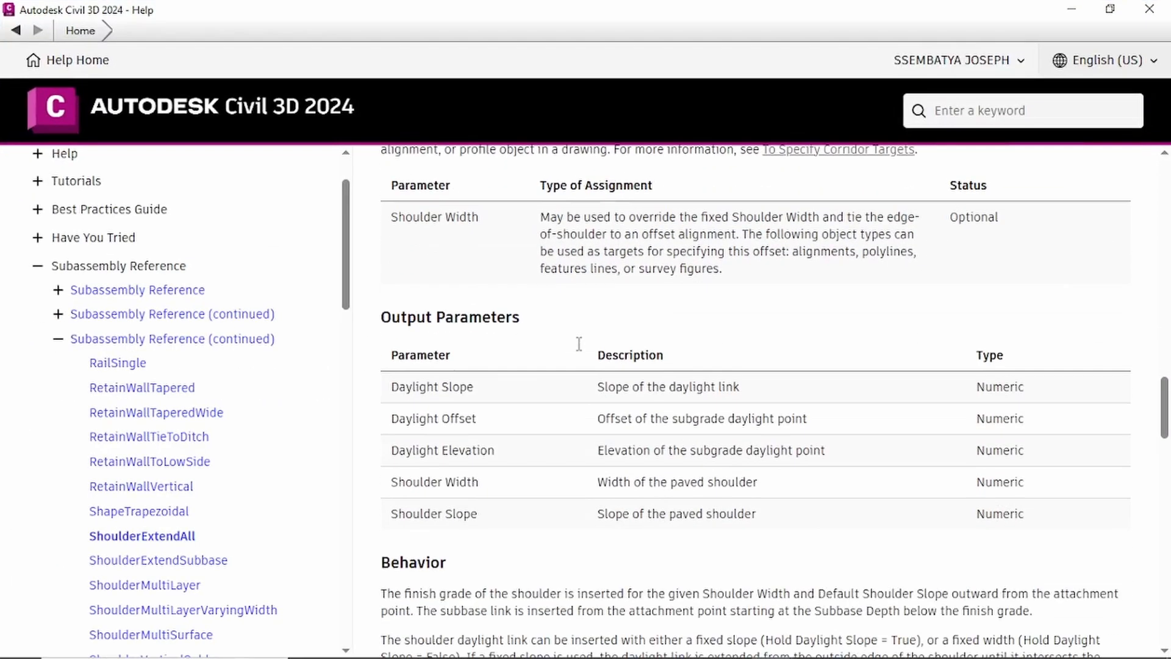
scroll(578, 350, down, 2)
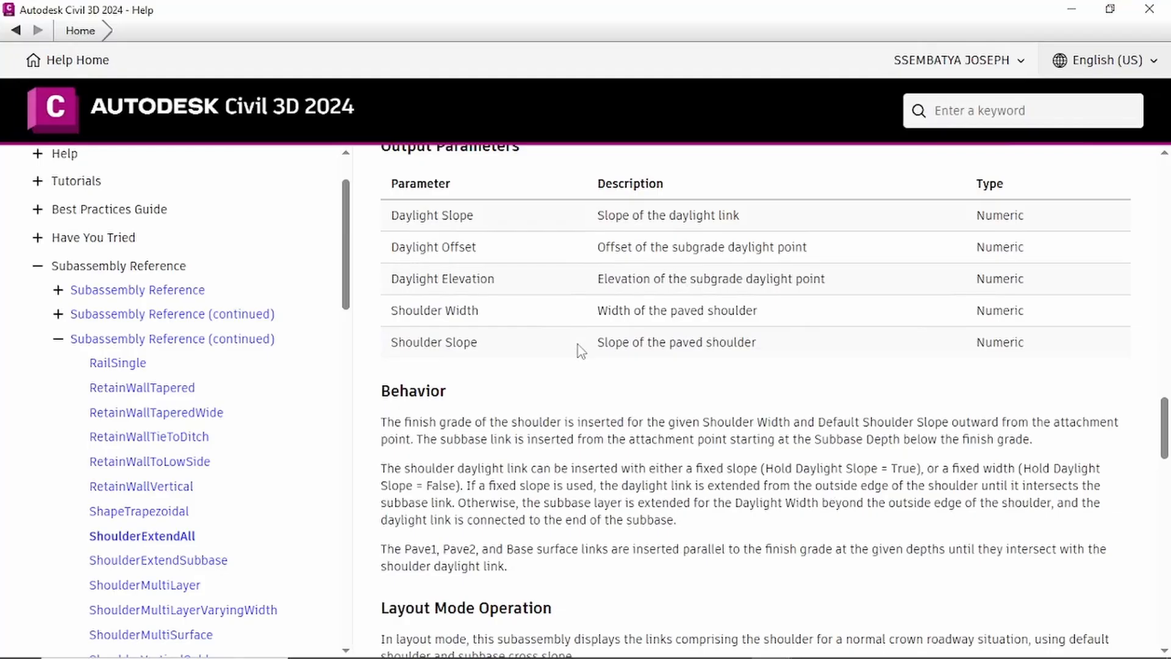
scroll(579, 351, down, 3)
Read the ShoulderExtendAll Point, Link, and Shape Codes table from the P2 point code through the S4 shape code.
scroll(580, 349, down, 3)
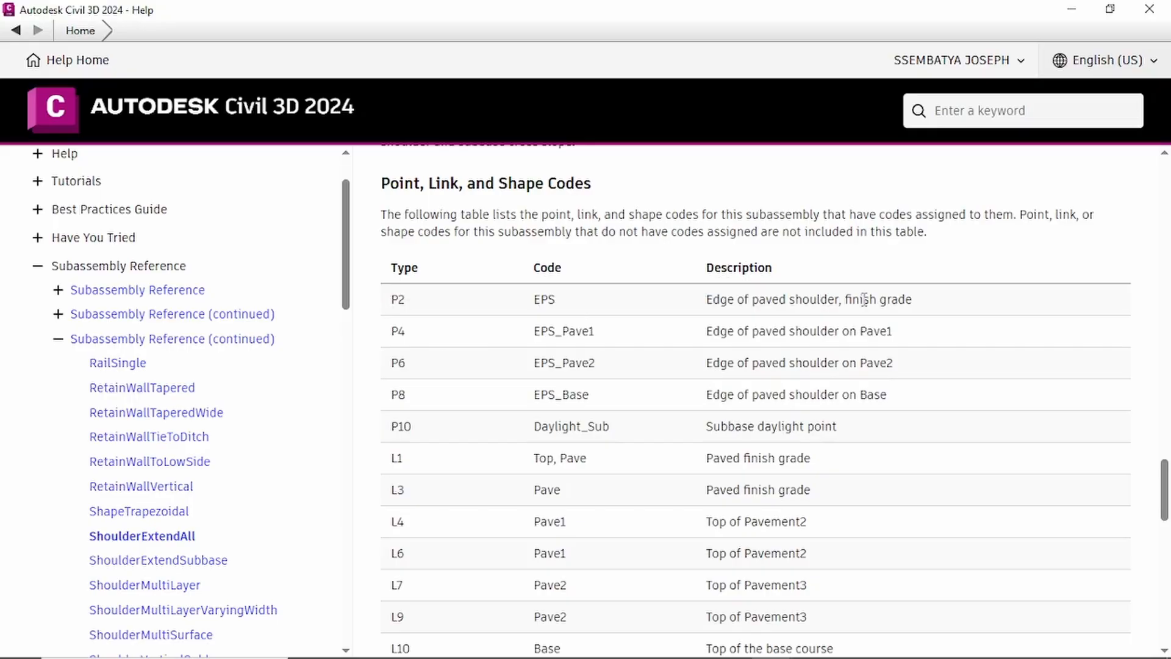
scroll(759, 358, down, 3)
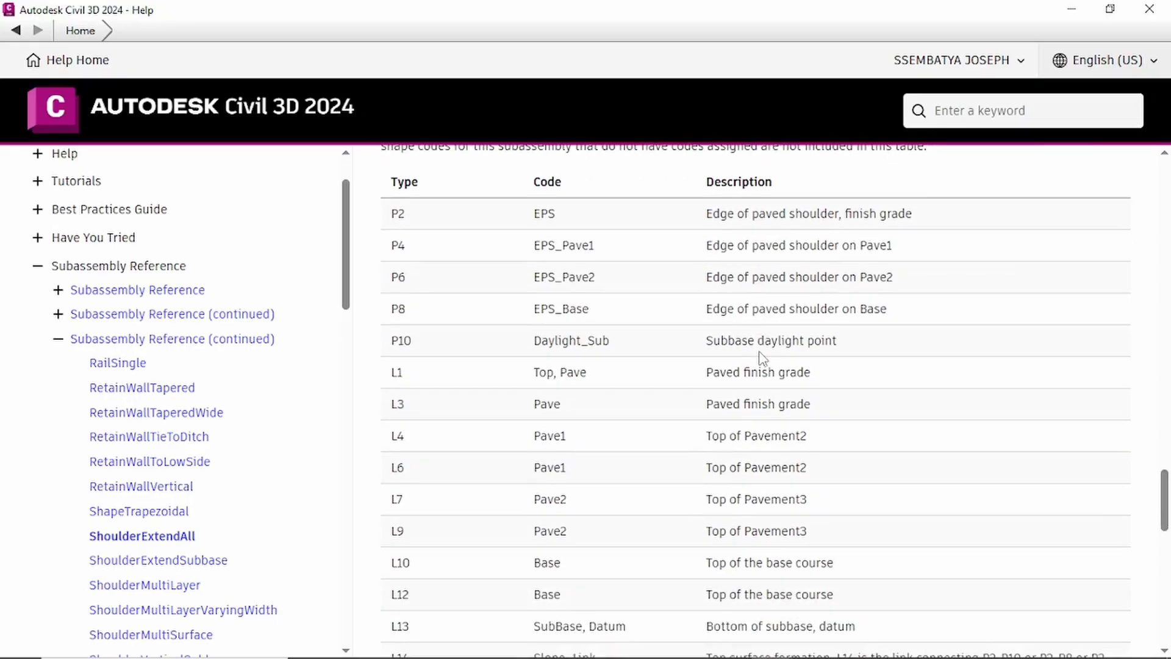
scroll(671, 355, up, 2)
scroll(400, 396, down, 4)
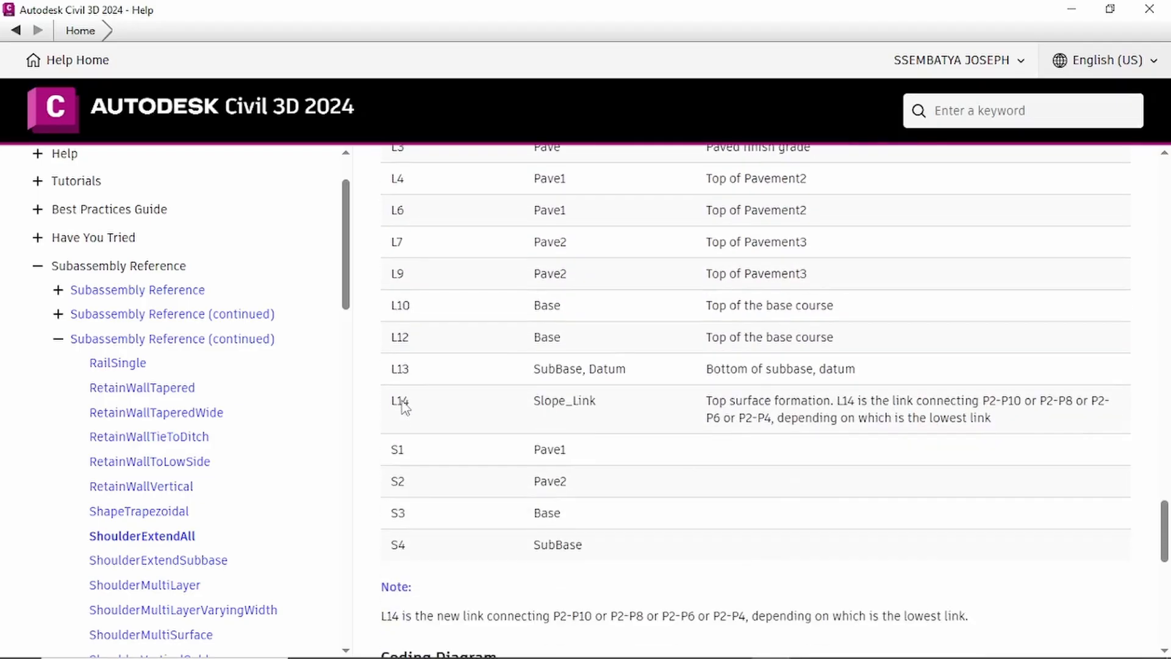
scroll(405, 400, down, 2)
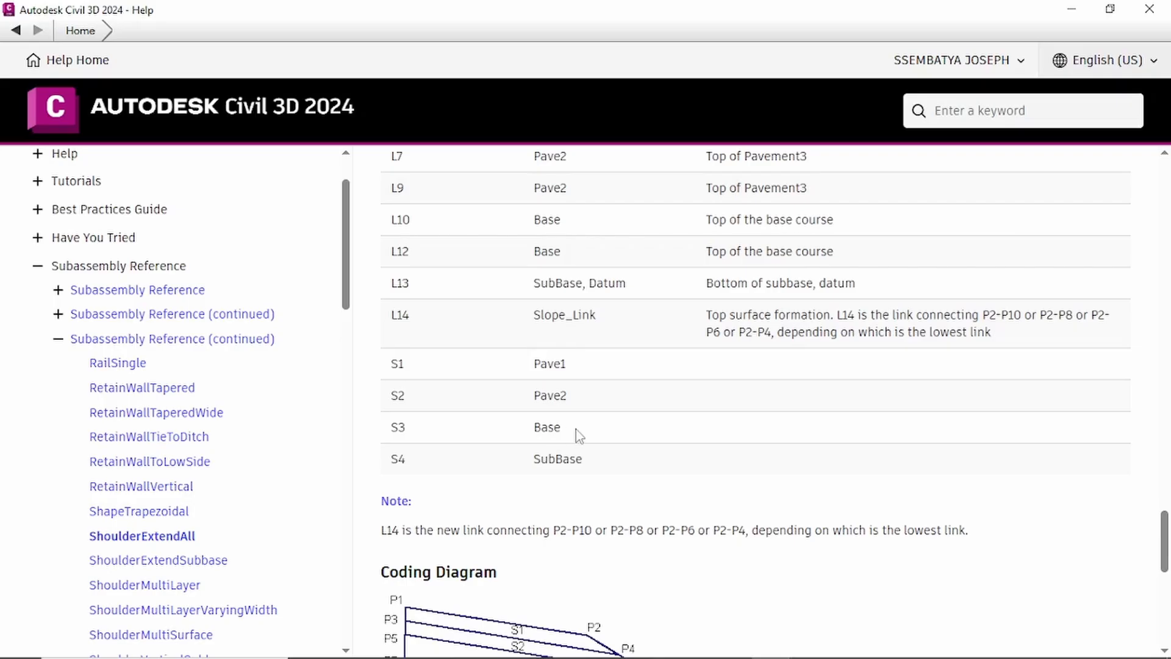
Study the ShoulderExtendAll coding diagrams for points, shapes and links, and close the help window.
scroll(568, 467, down, 4)
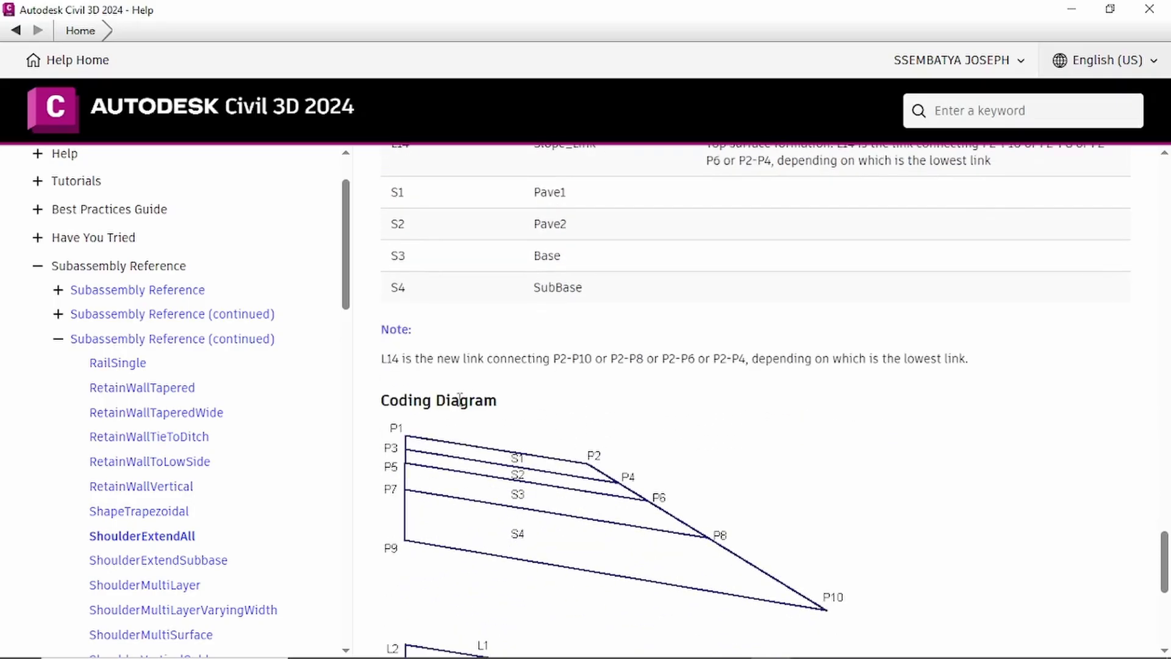
scroll(536, 466, down, 2)
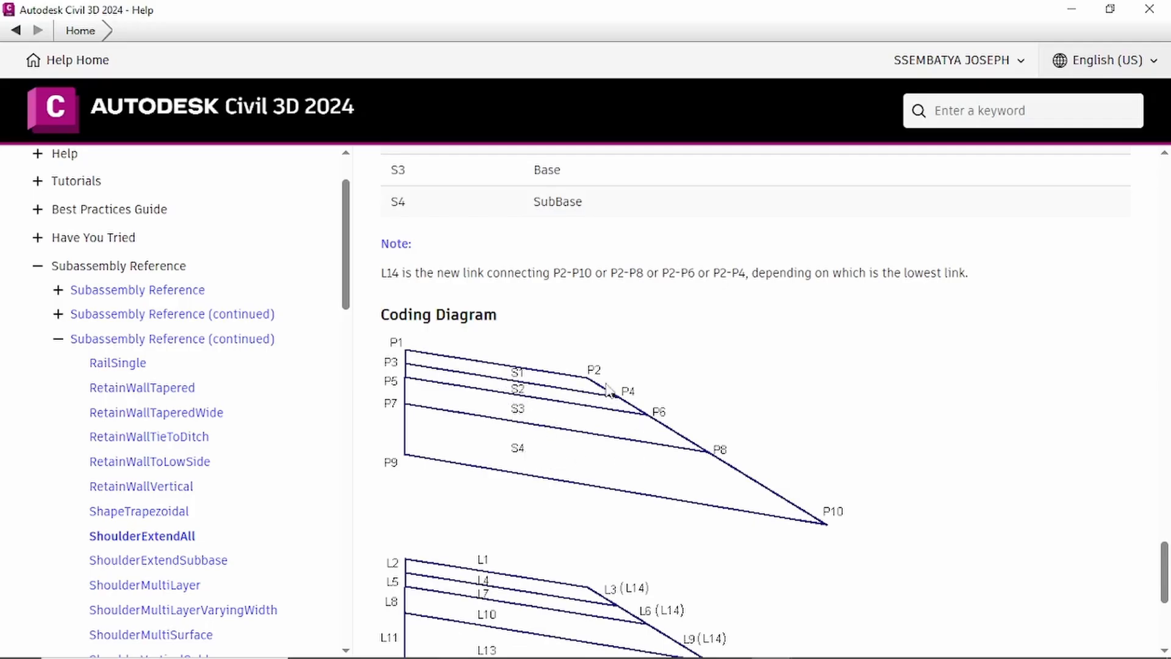
scroll(565, 339, down, 3)
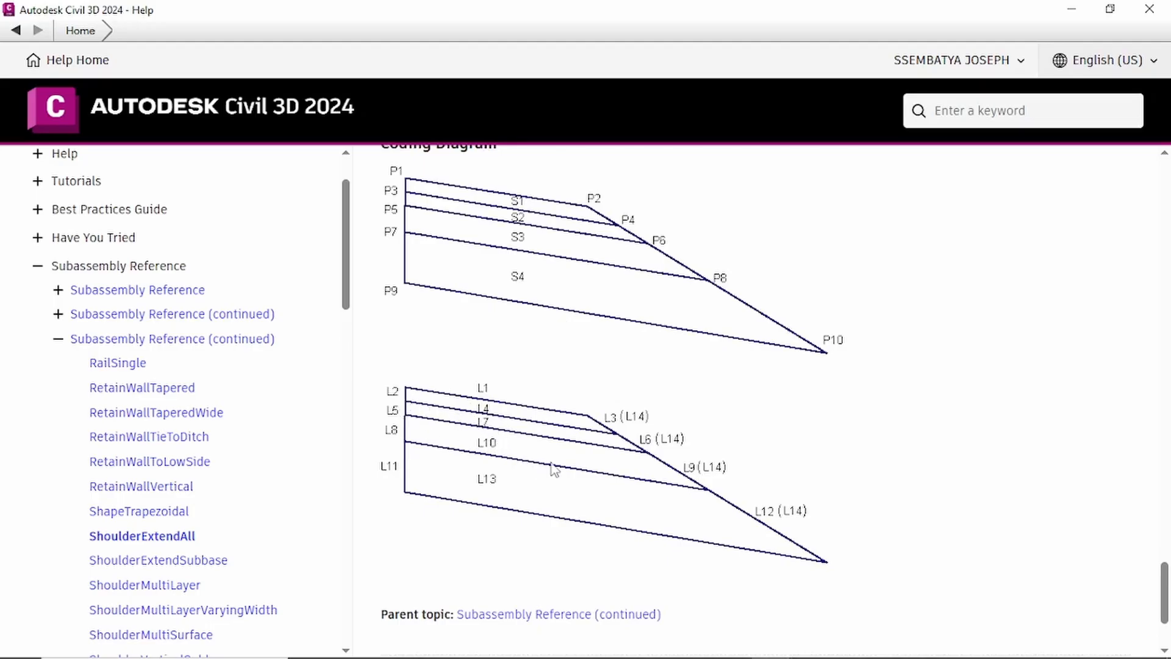
scroll(549, 466, down, 3)
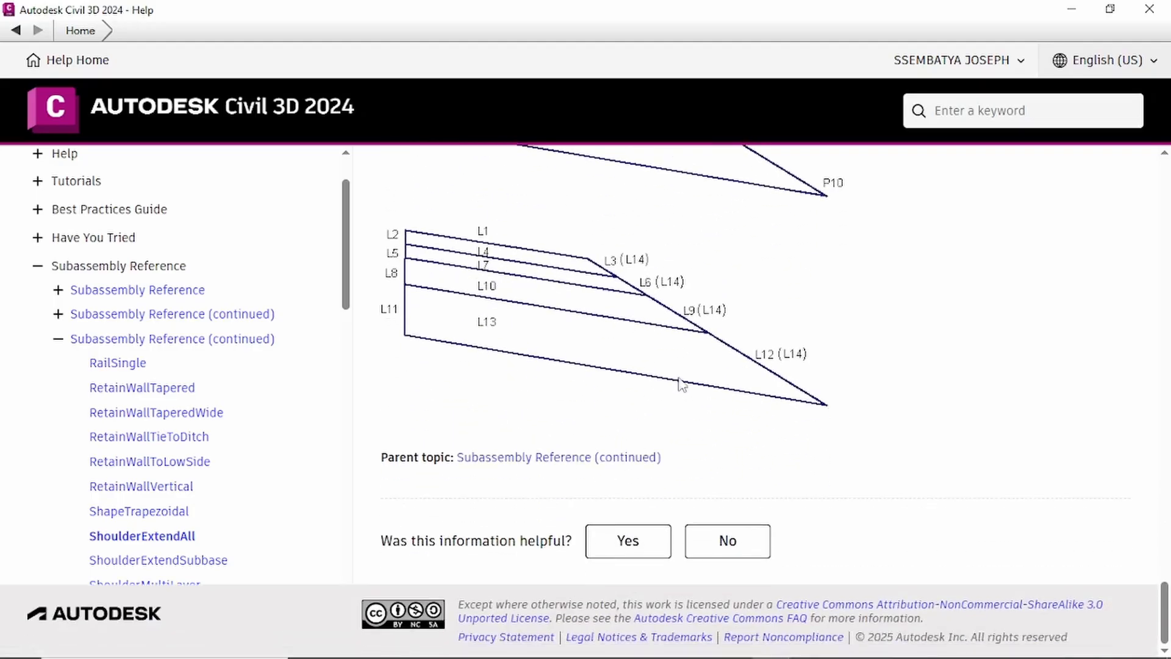
scroll(680, 384, up, 15)
scroll(680, 385, up, 10)
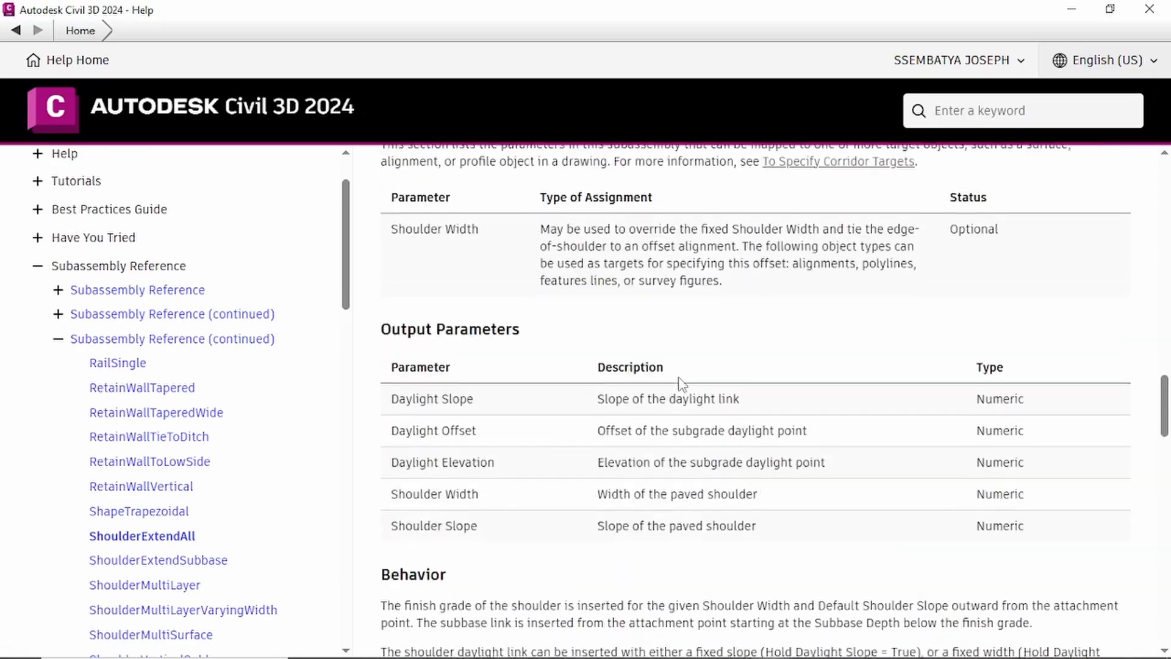
click(1149, 9)
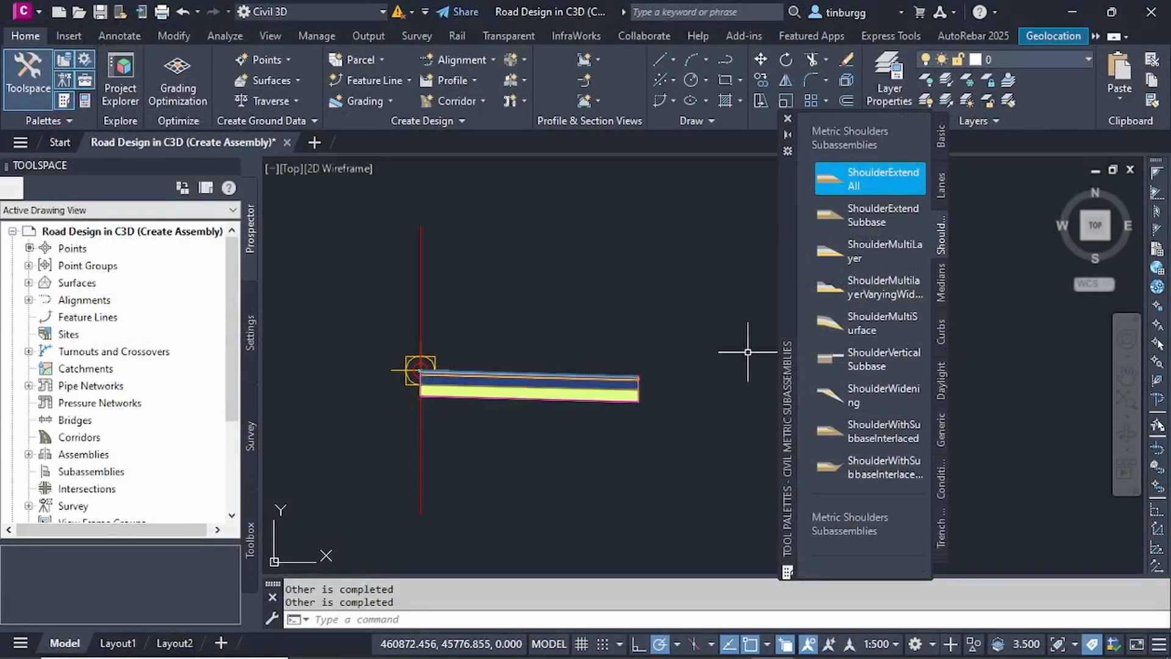
right_click(855, 177)
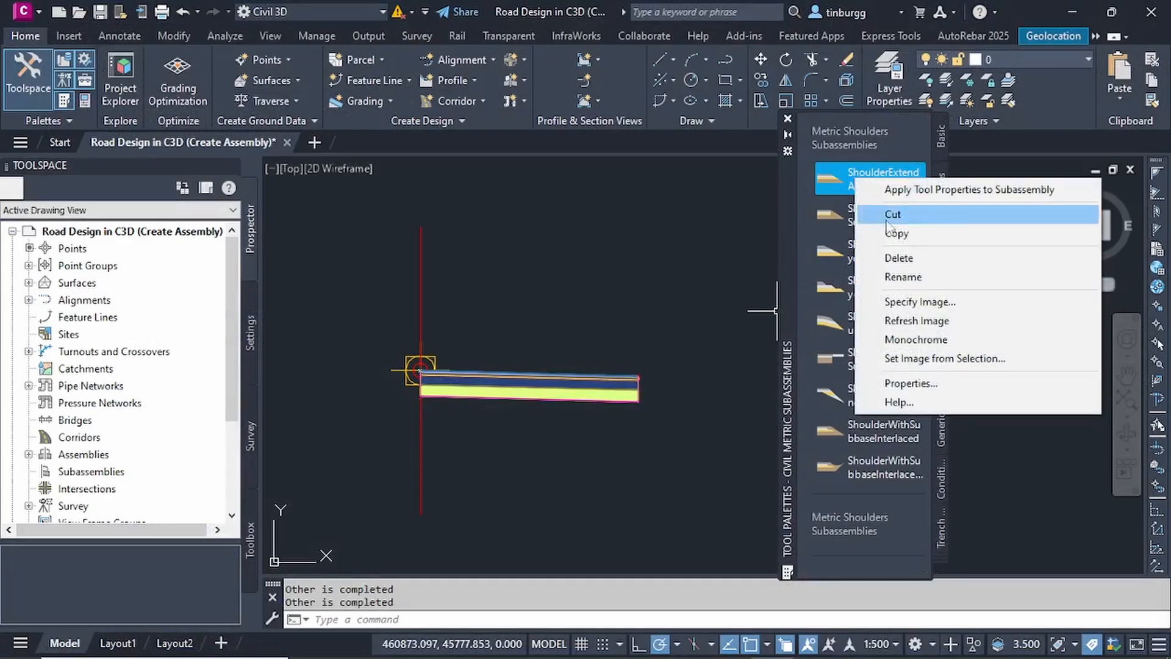
click(613, 283)
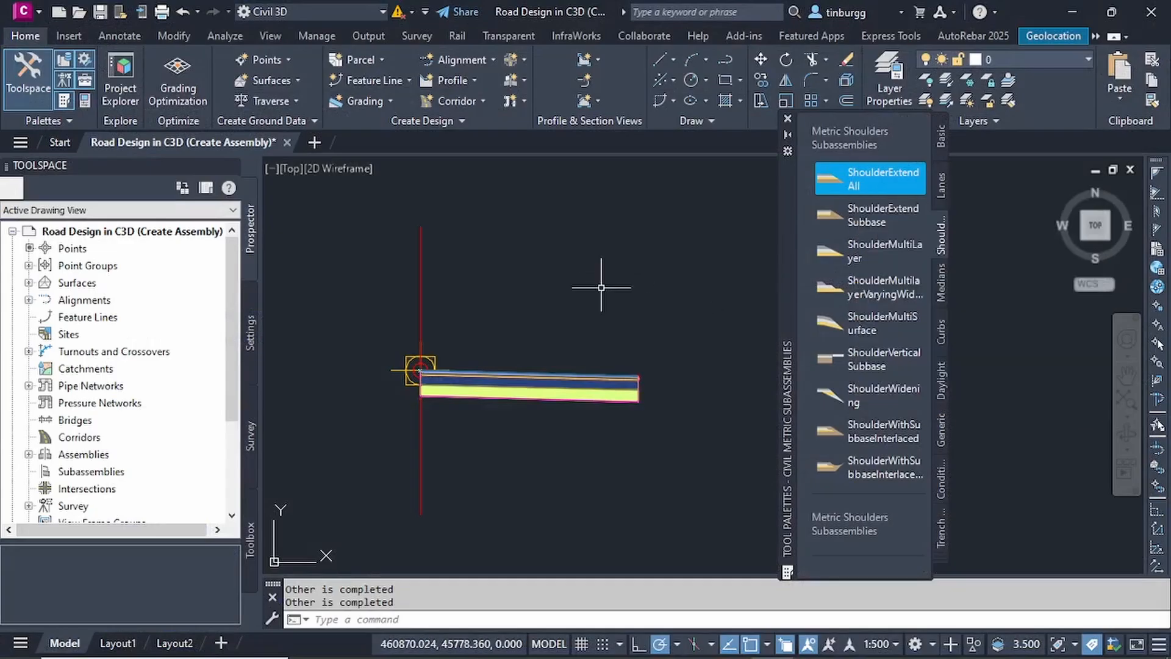
Open the right lane's subassembly properties, show its parameters, and open the subassembly help from there.
click(558, 390)
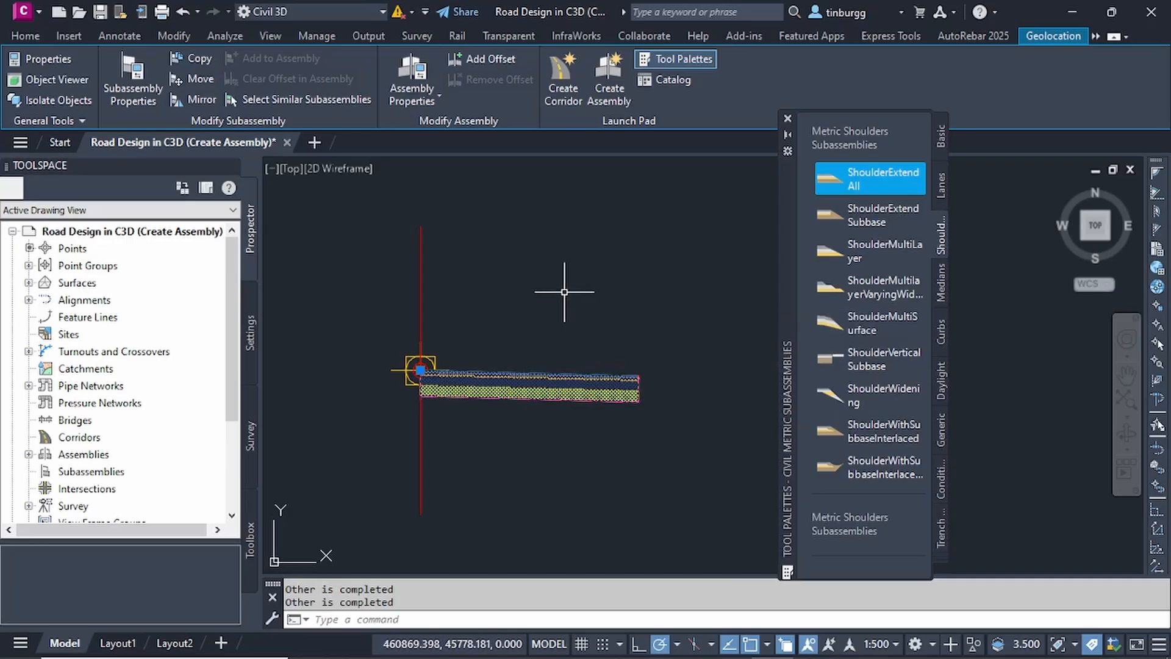
click(133, 79)
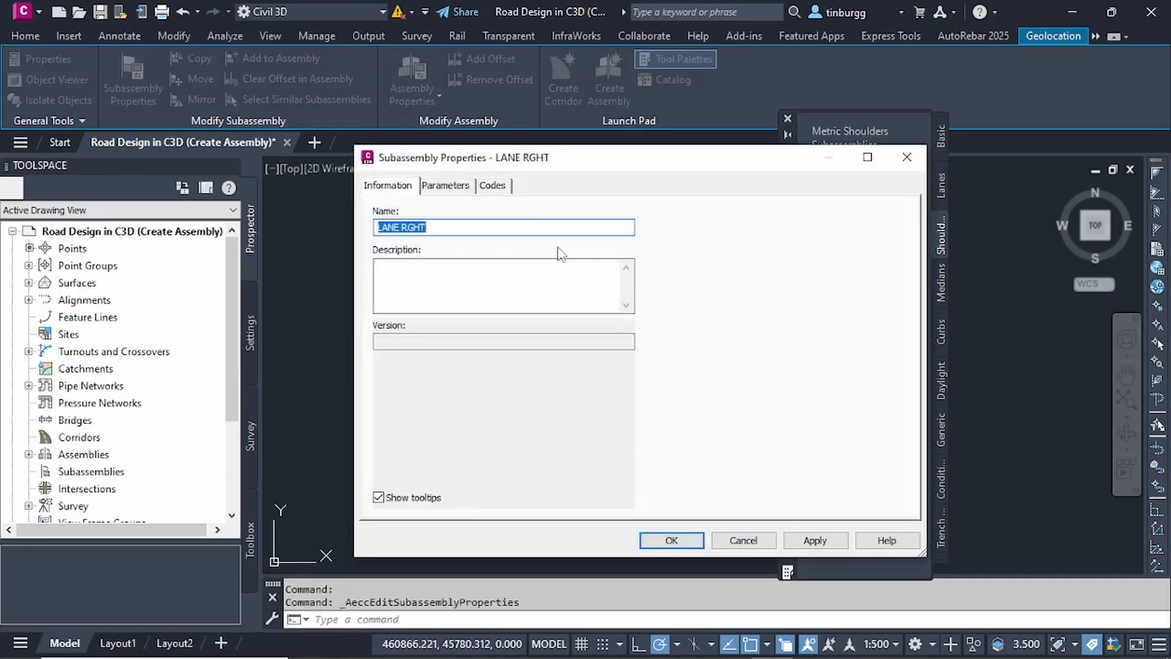
click(445, 186)
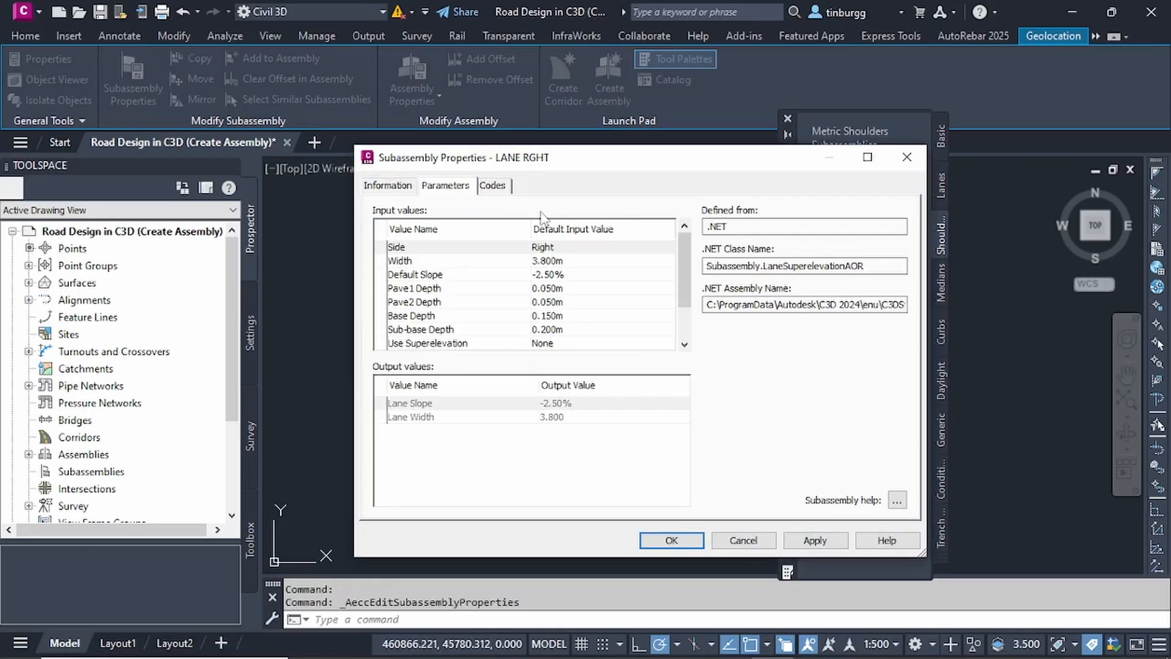
click(897, 501)
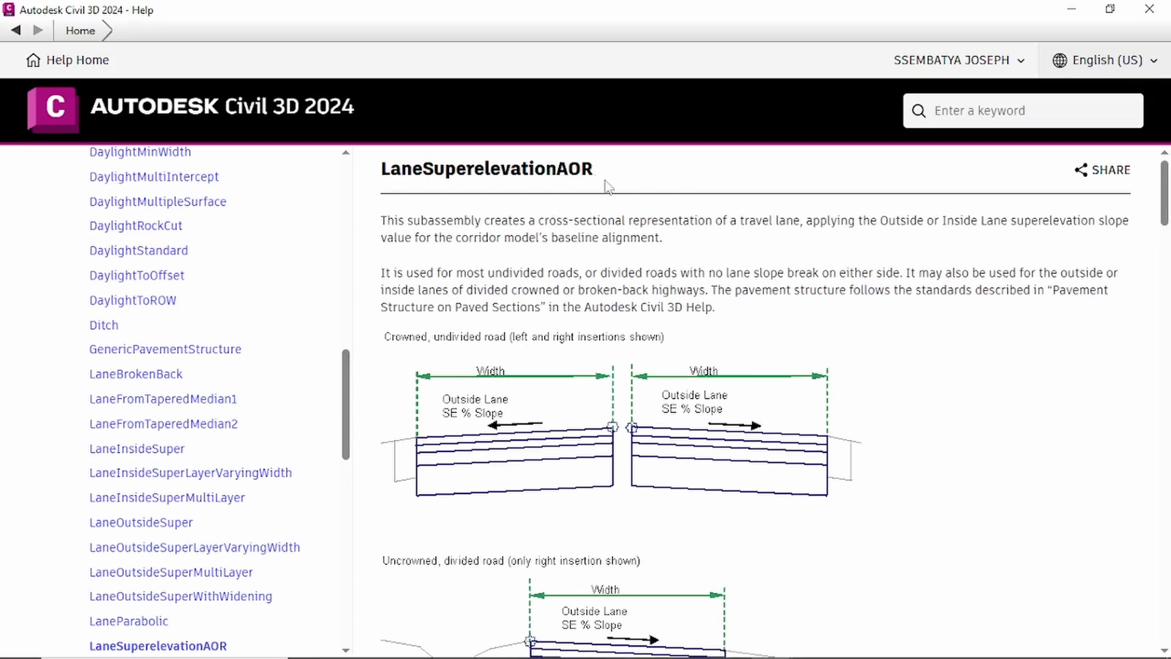
Read the LaneSuperelevationAOR help from the crowned and uncrowned road diagrams through the input, target and output parameters to the behavior description.
scroll(647, 283, down, 7)
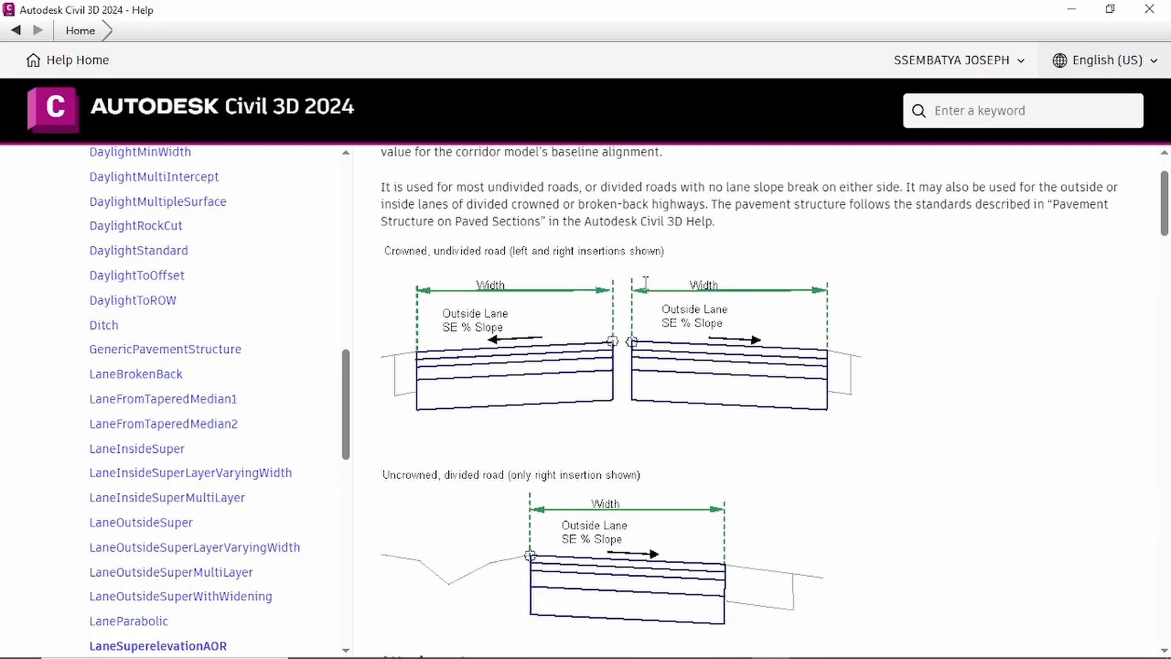
scroll(654, 295, down, 1)
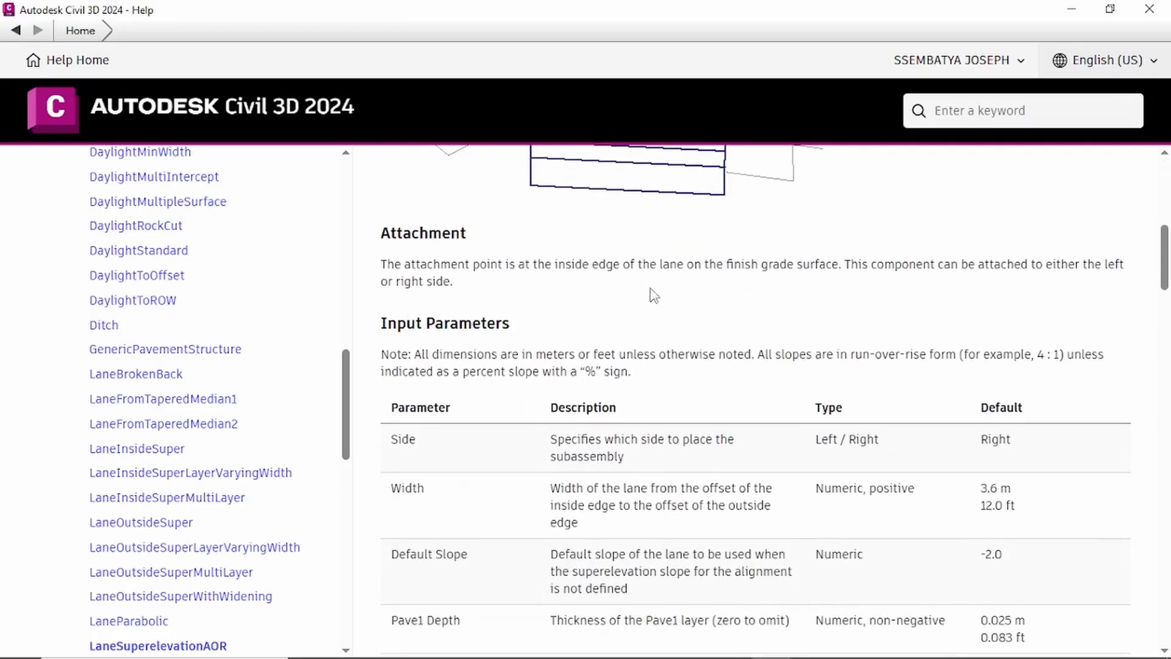
scroll(654, 295, down, 5)
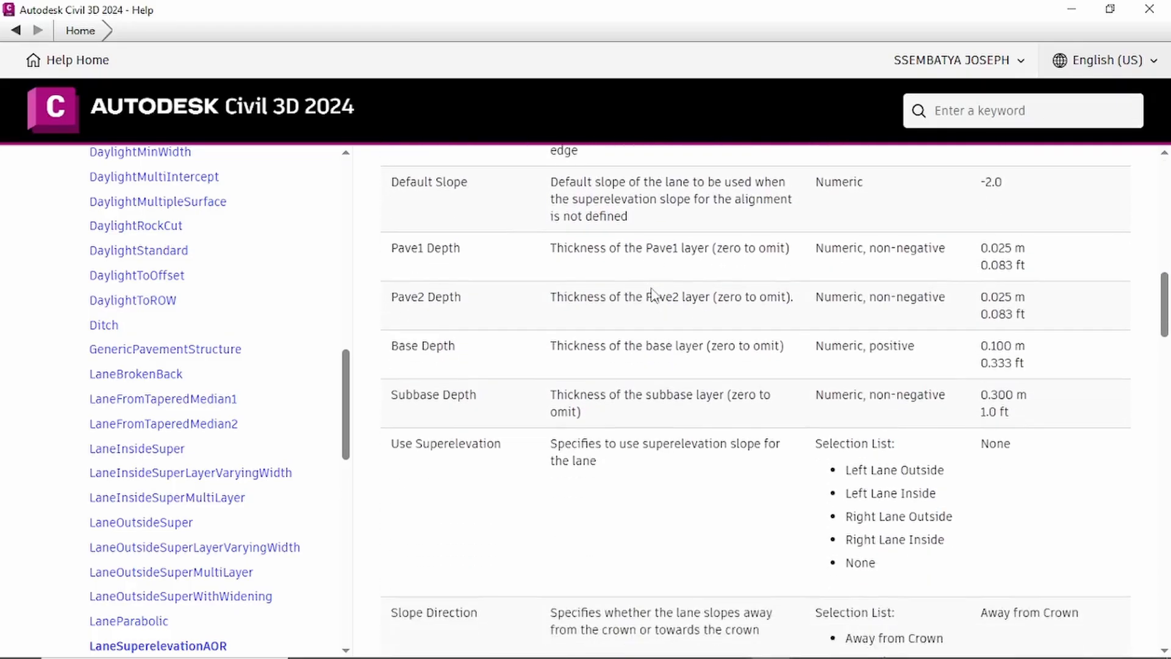
scroll(659, 293, down, 10)
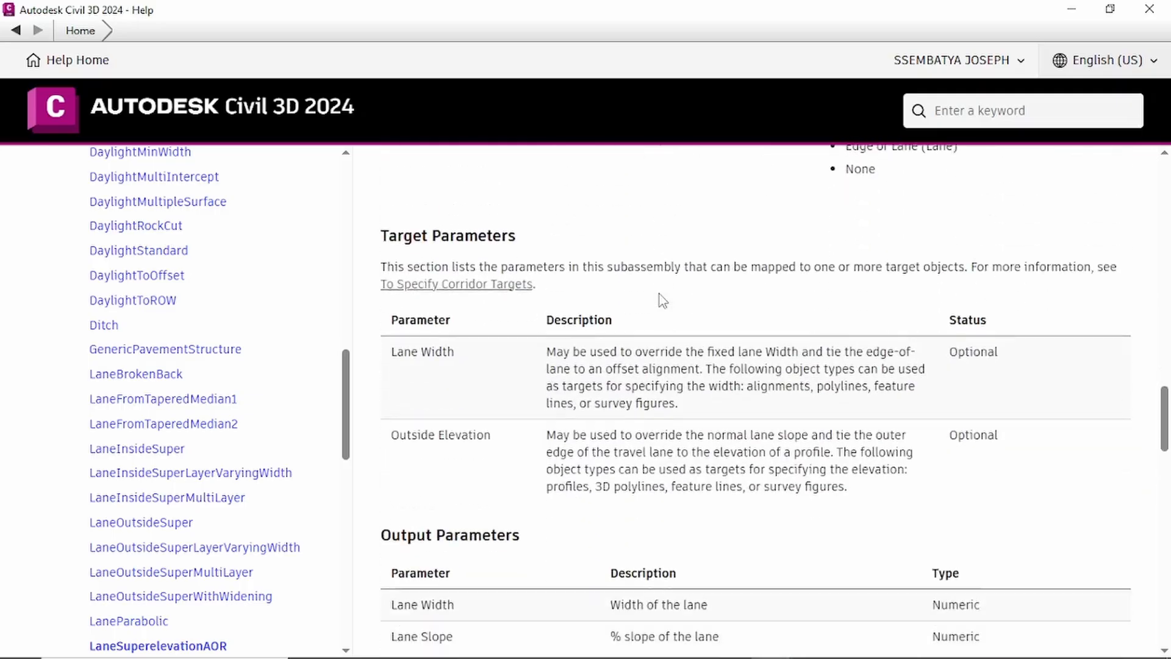
scroll(659, 295, down, 5)
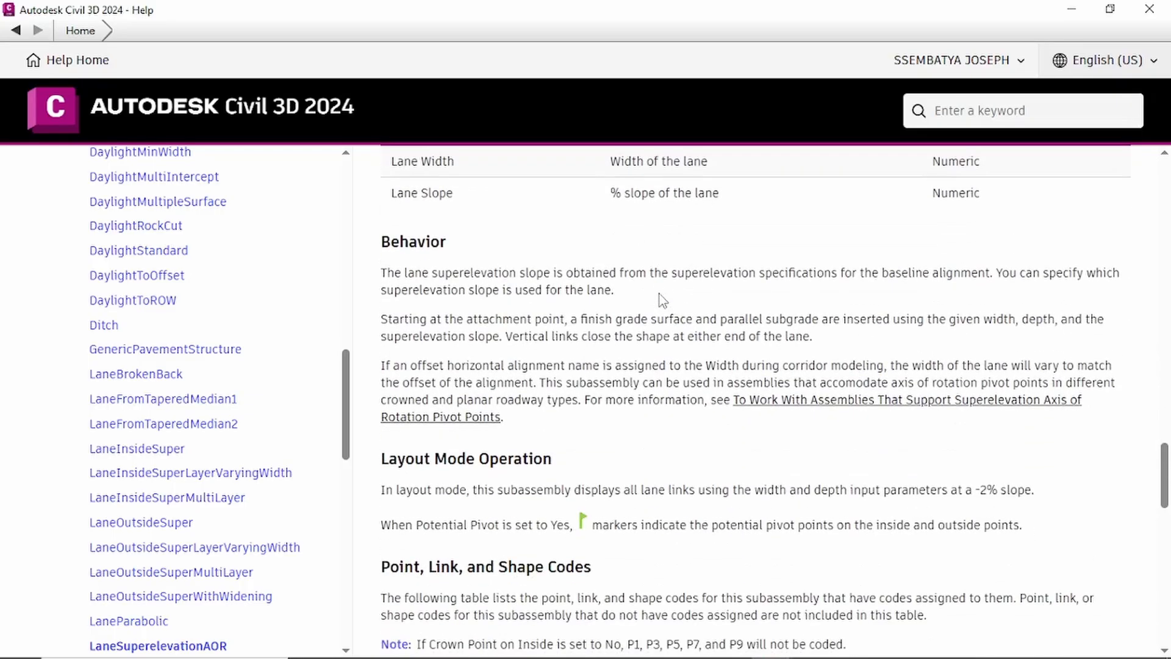
Review LaneSuperelevationAOR's Point, Link, and Shape Codes table and coding diagram, close the help and the lane's subassembly properties, and clear the selection.
scroll(659, 294, down, 4)
scroll(661, 293, down, 1)
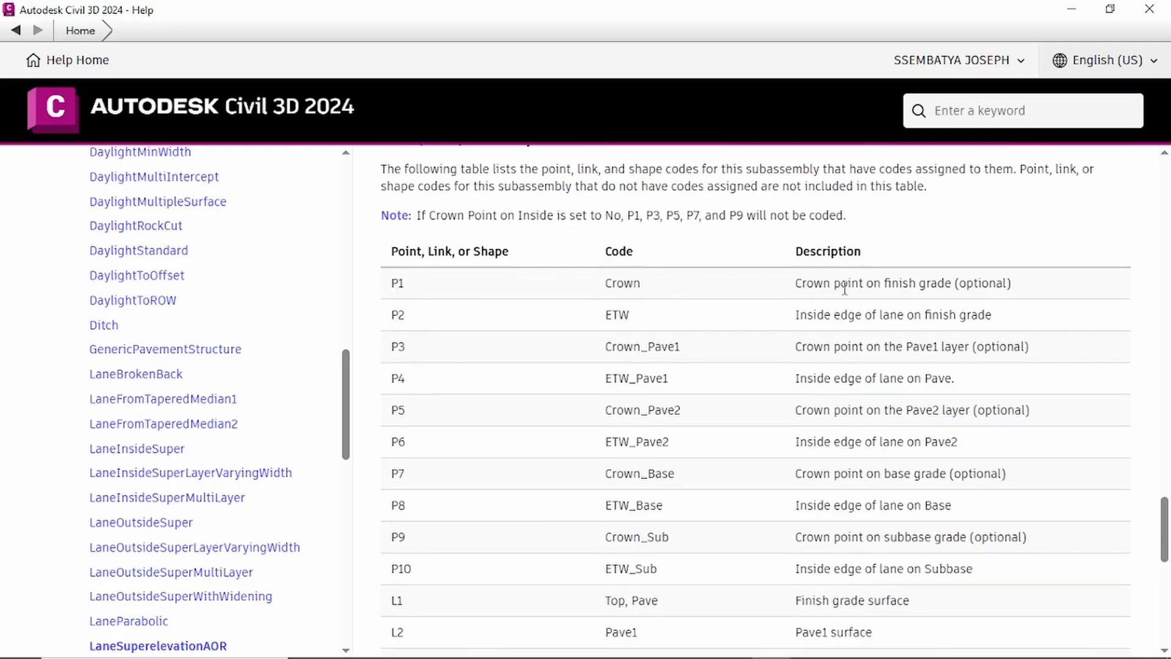
scroll(842, 347, down, 5)
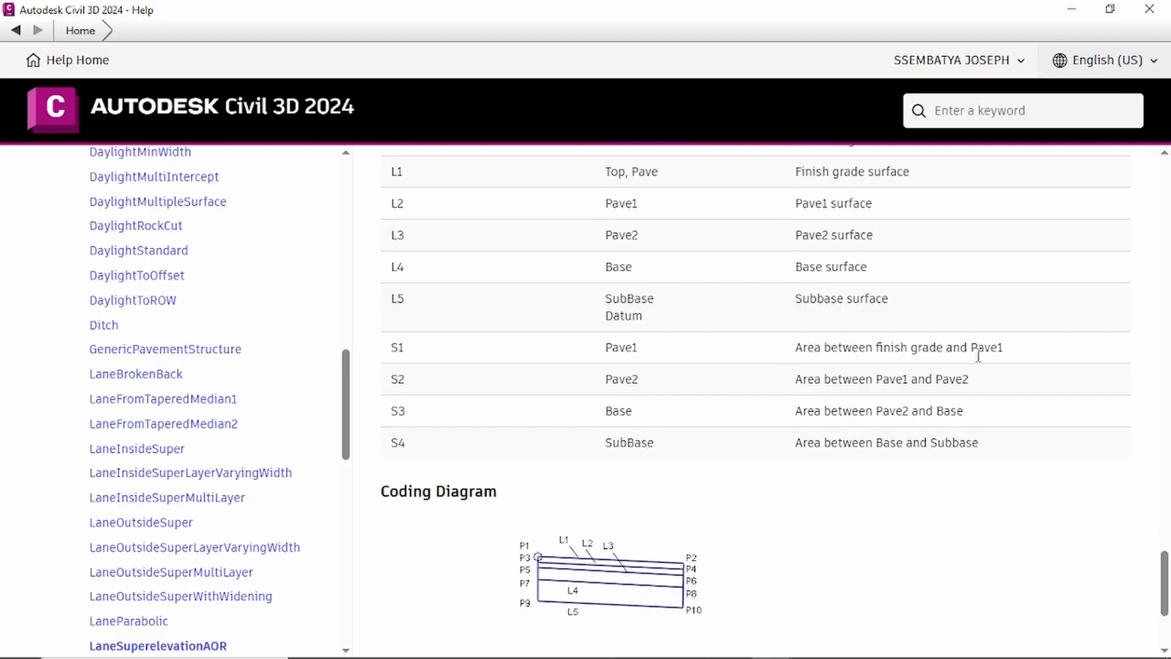
scroll(978, 354, up, 3)
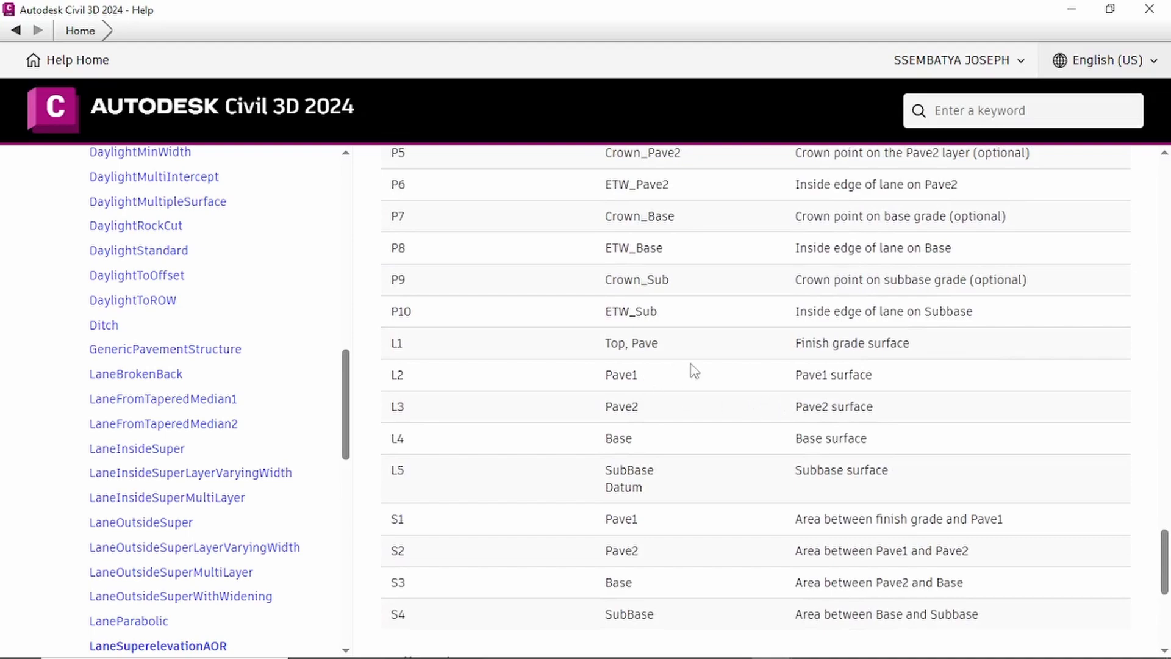
scroll(815, 397, up, 4)
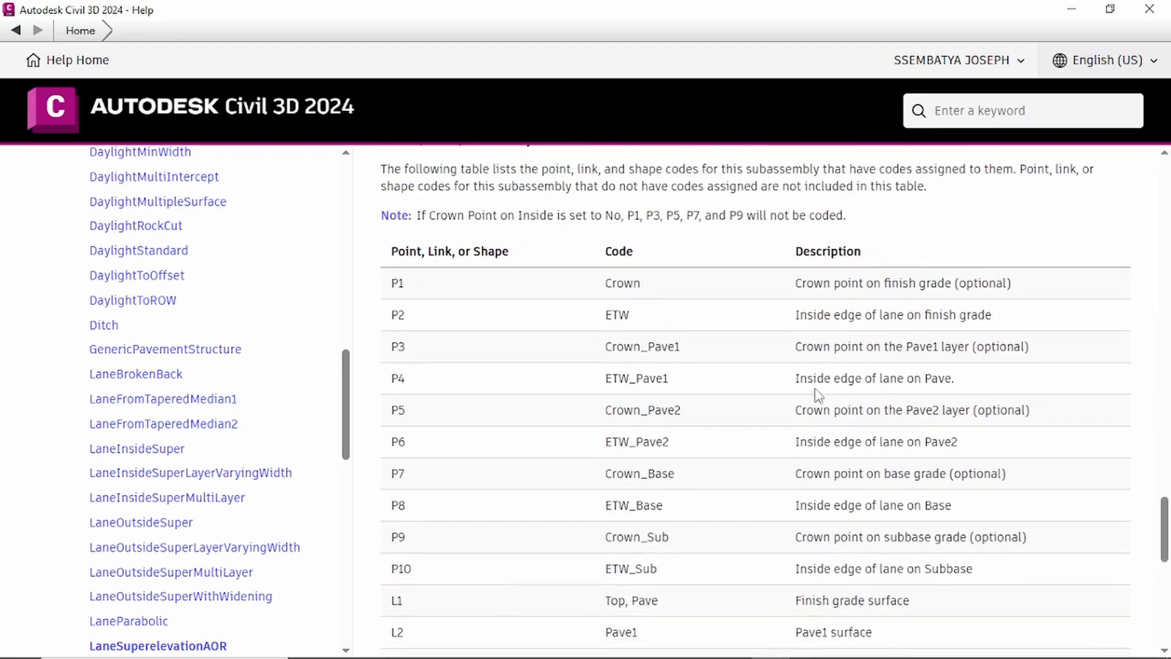
scroll(815, 397, down, 6)
scroll(815, 397, up, 3)
click(1149, 9)
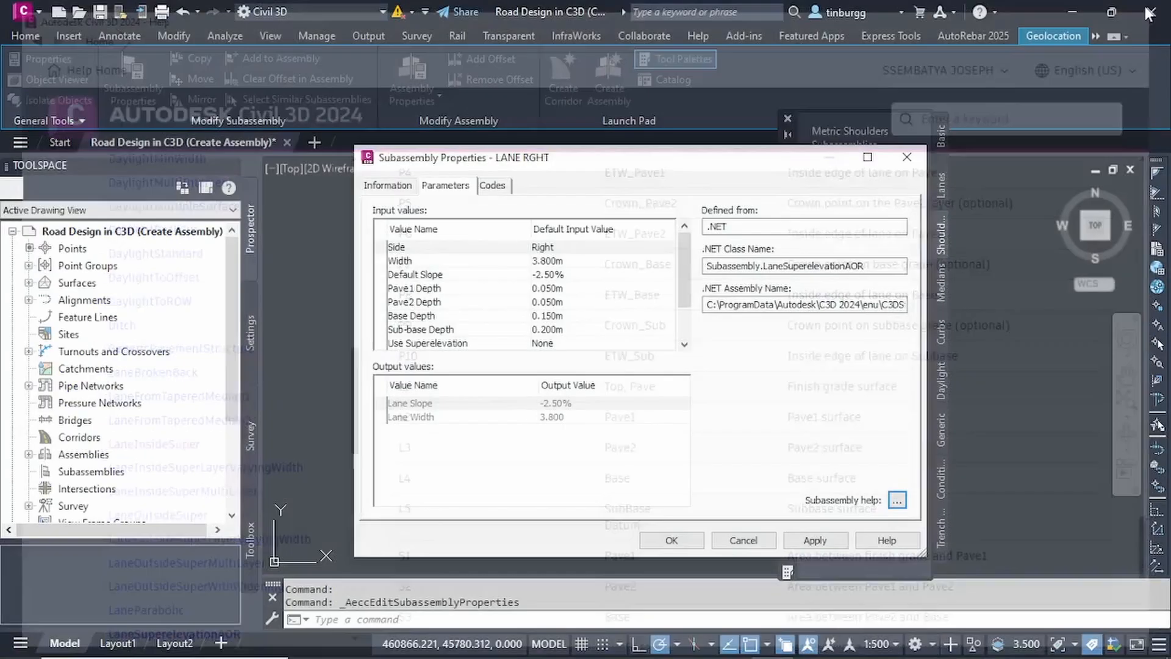
click(907, 157)
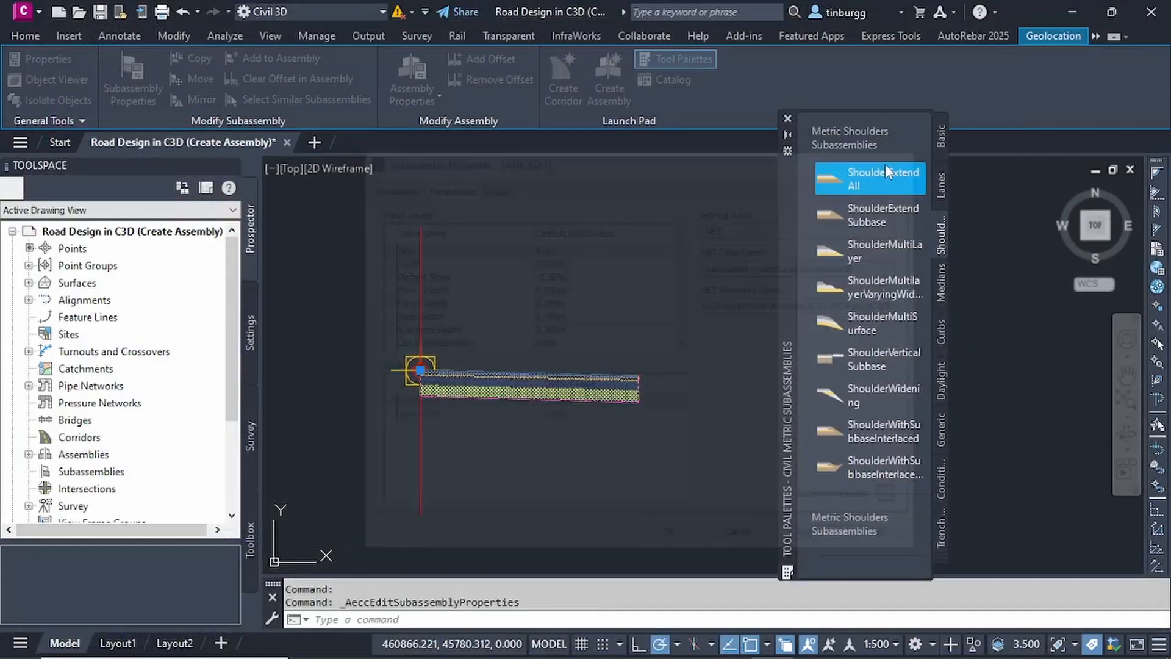
key(Escape)
key(Escape)
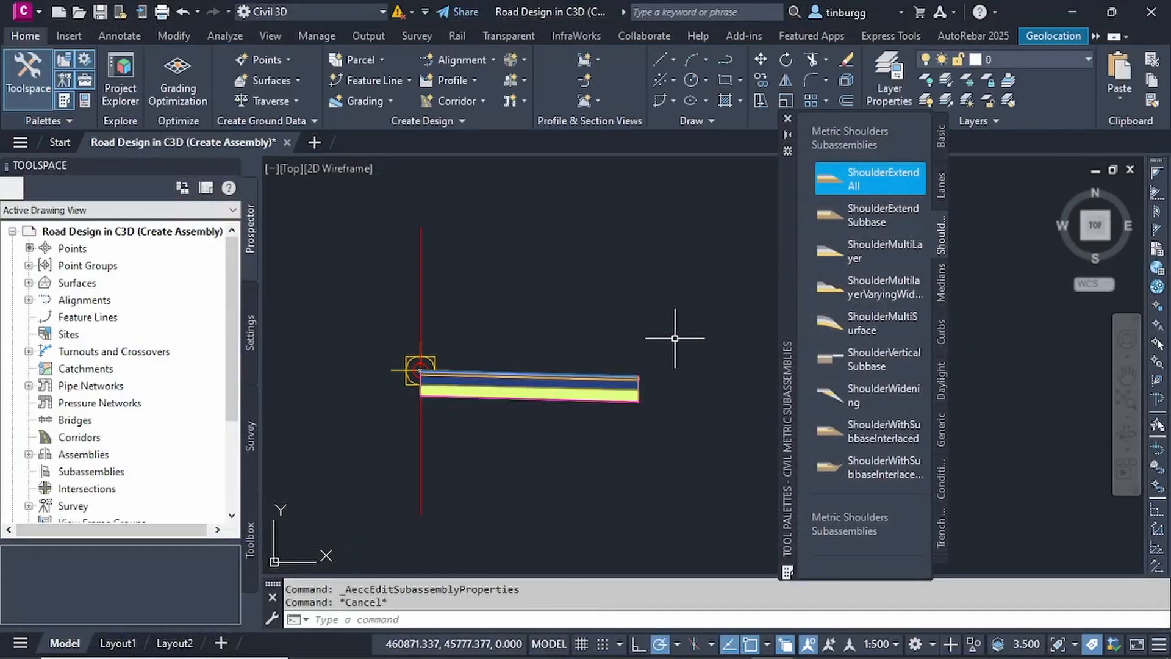
Attach a ShoulderExtendAll subassembly with side Right to the marker at the lane's outer edge on finish grade.
click(874, 175)
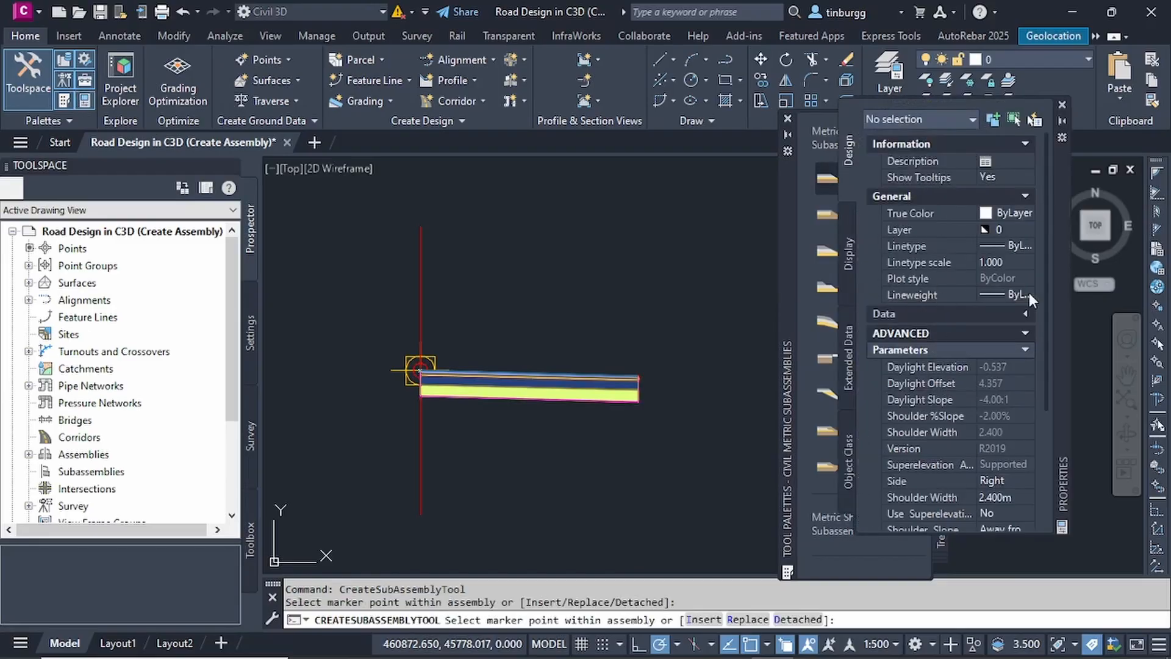
drag(1064, 356, 1019, 375)
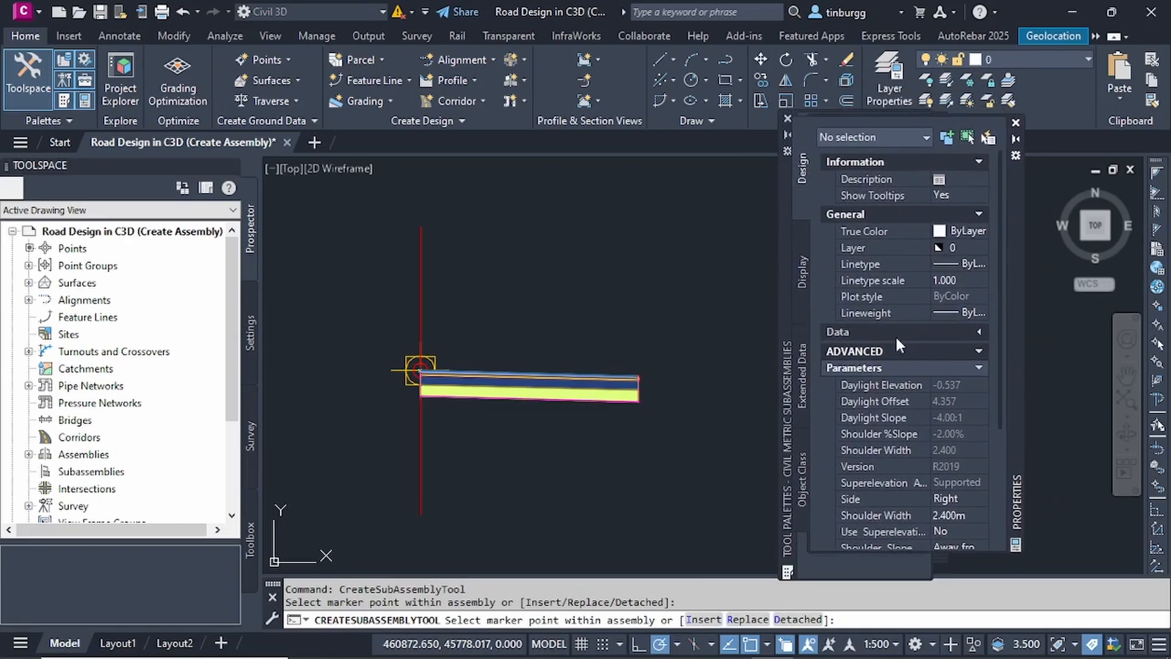
scroll(890, 367, down, 3)
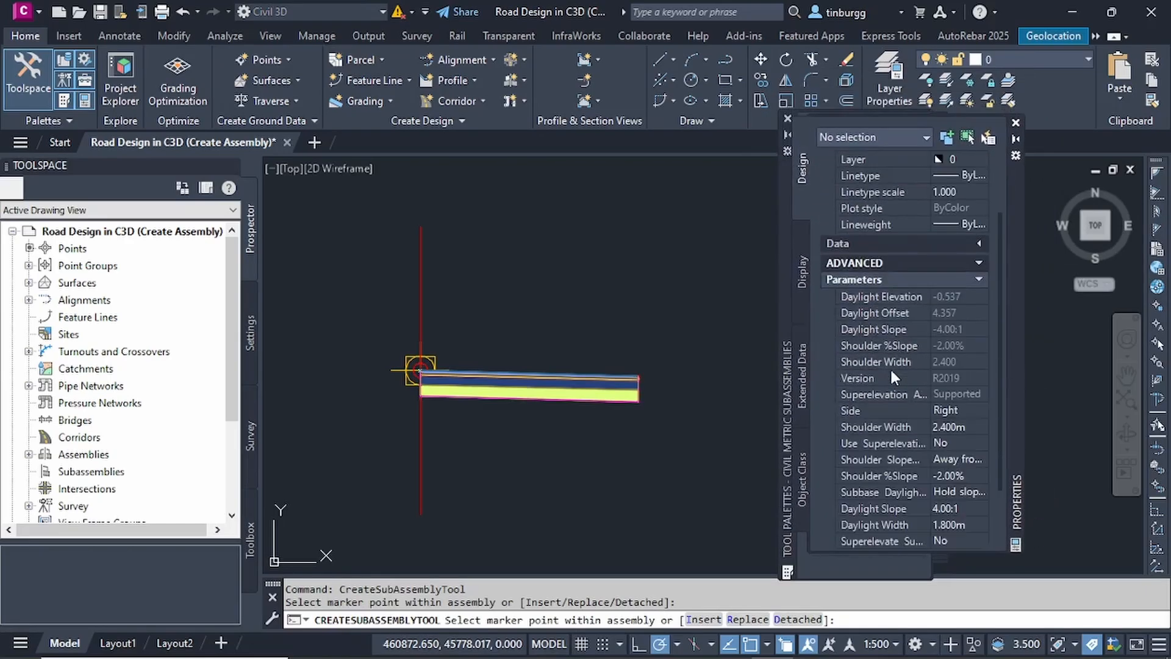
click(959, 407)
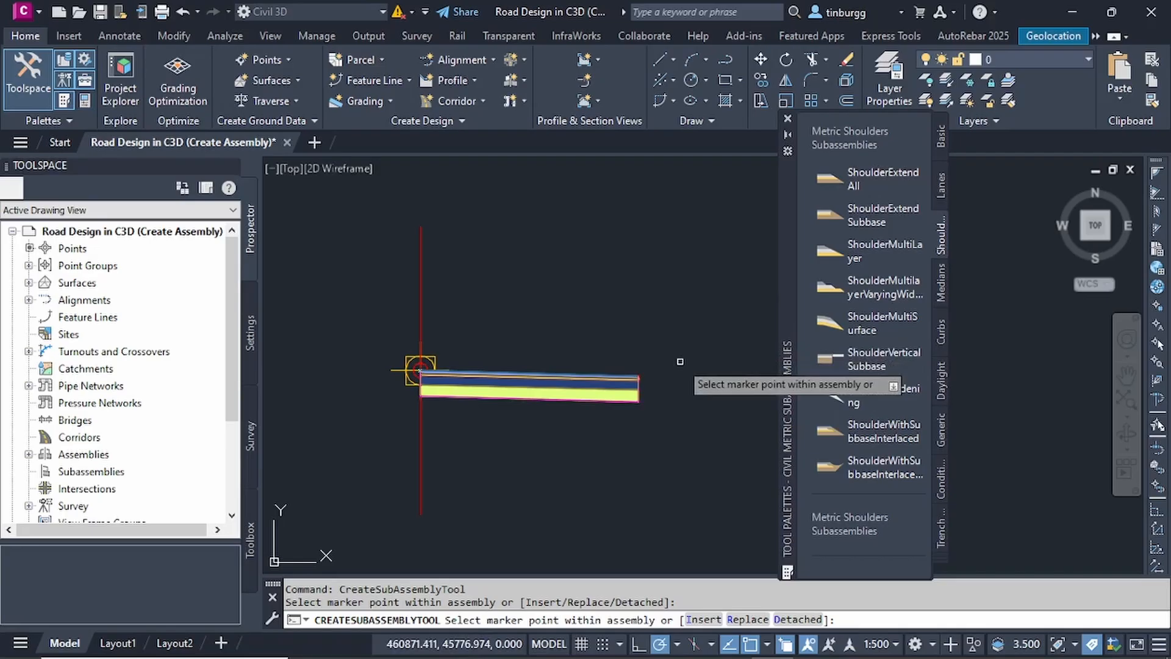
scroll(674, 363, up, 5)
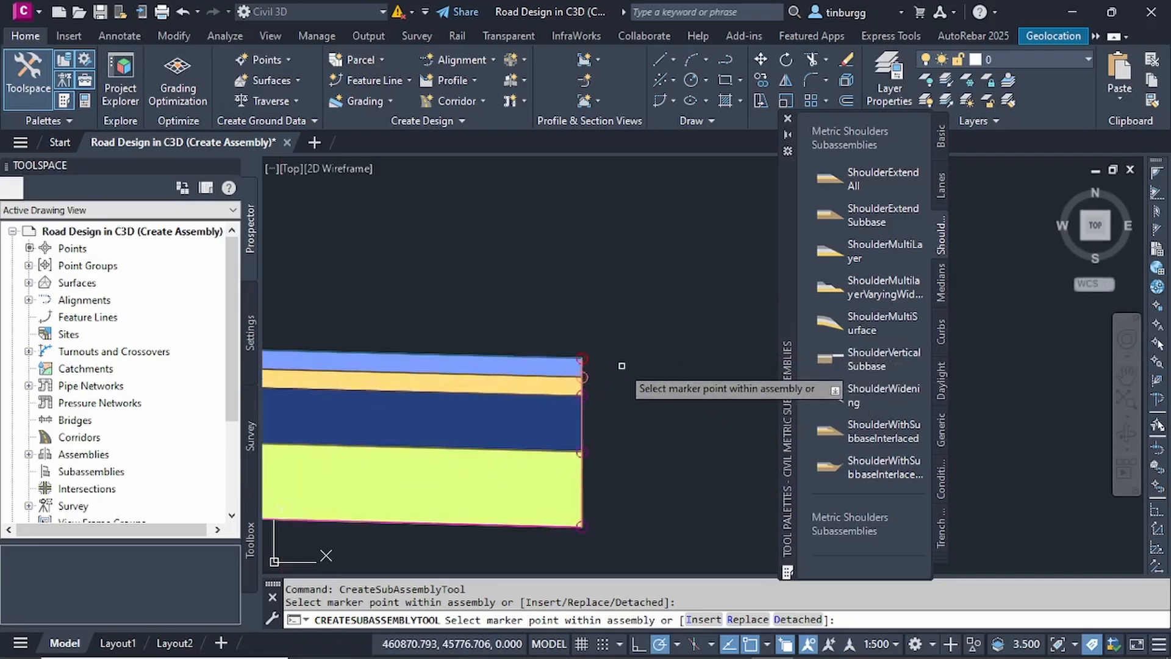
scroll(621, 365, up, 2)
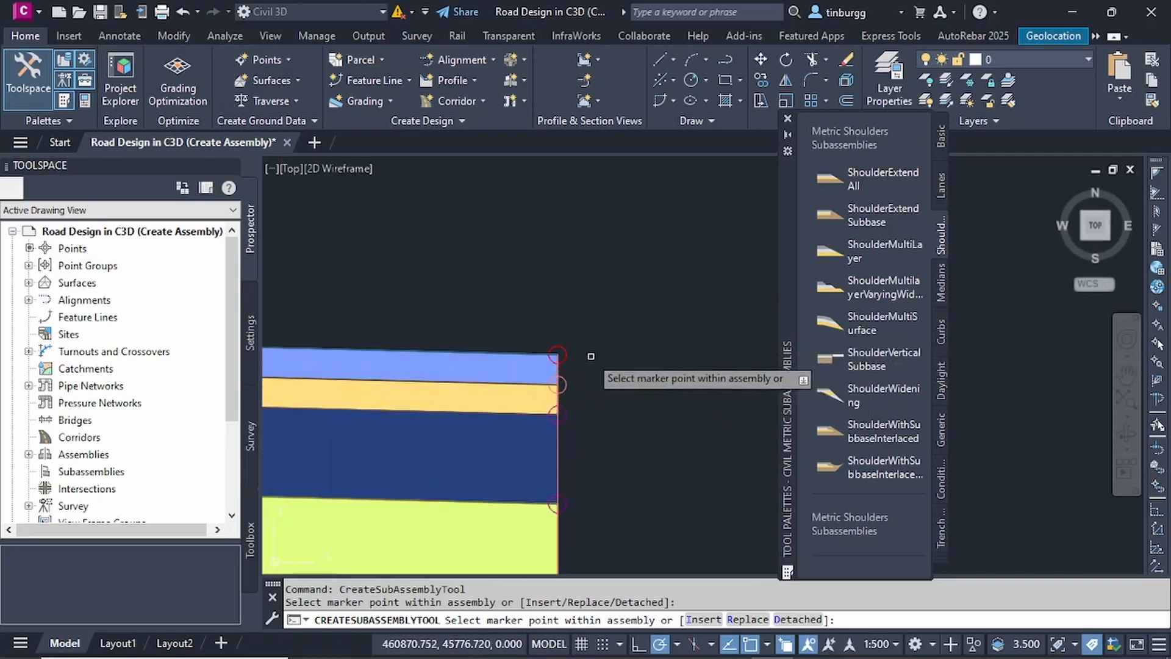
click(557, 354)
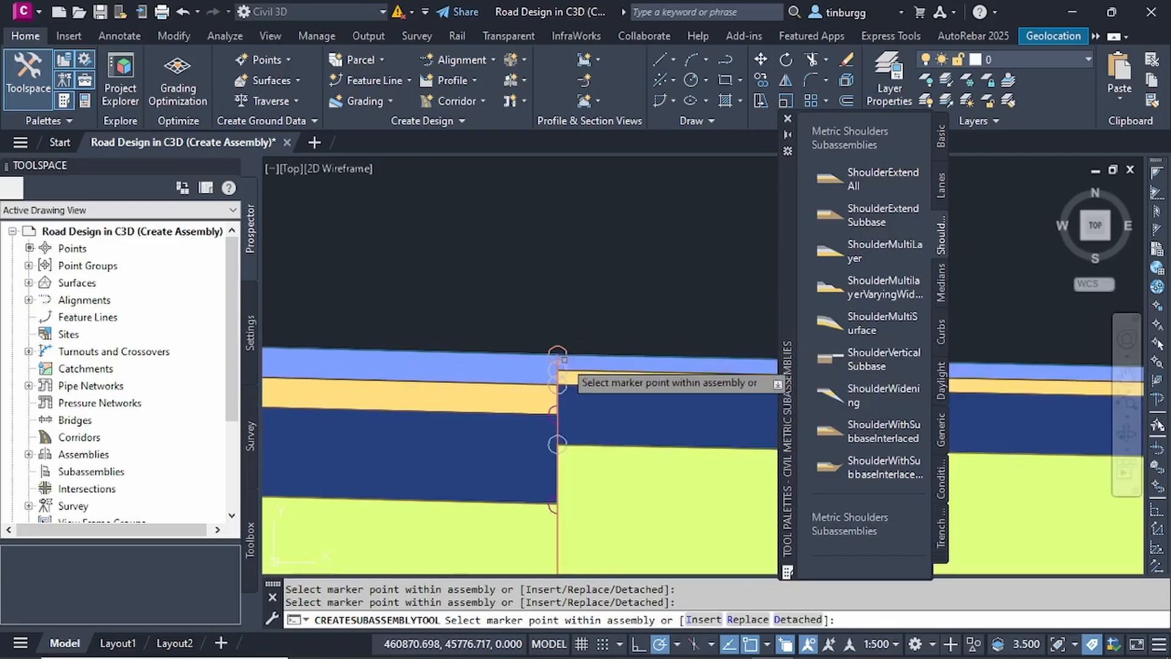
scroll(640, 299, down, 1)
scroll(646, 304, down, 6)
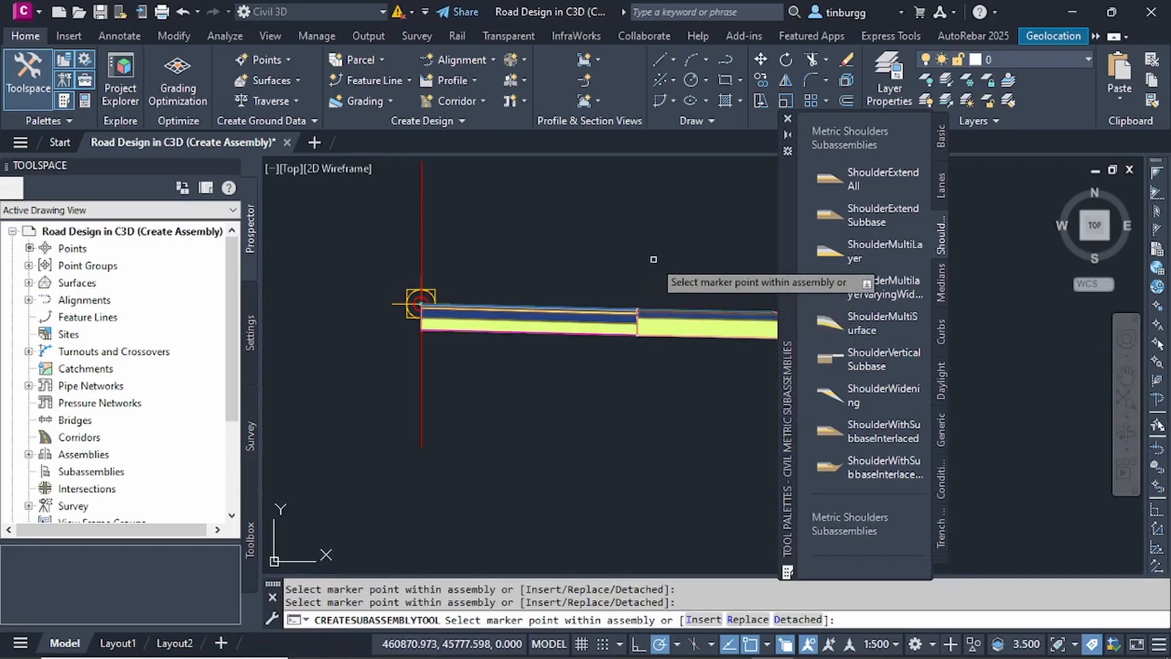
middle_drag(635, 271, 485, 324)
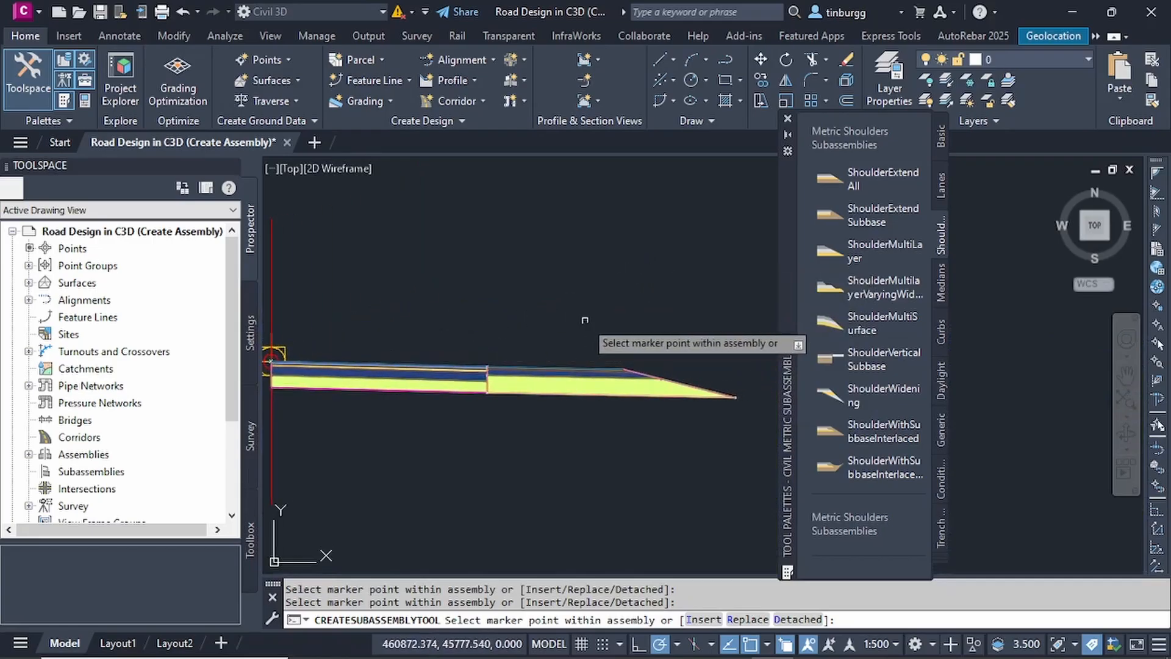
key(Escape)
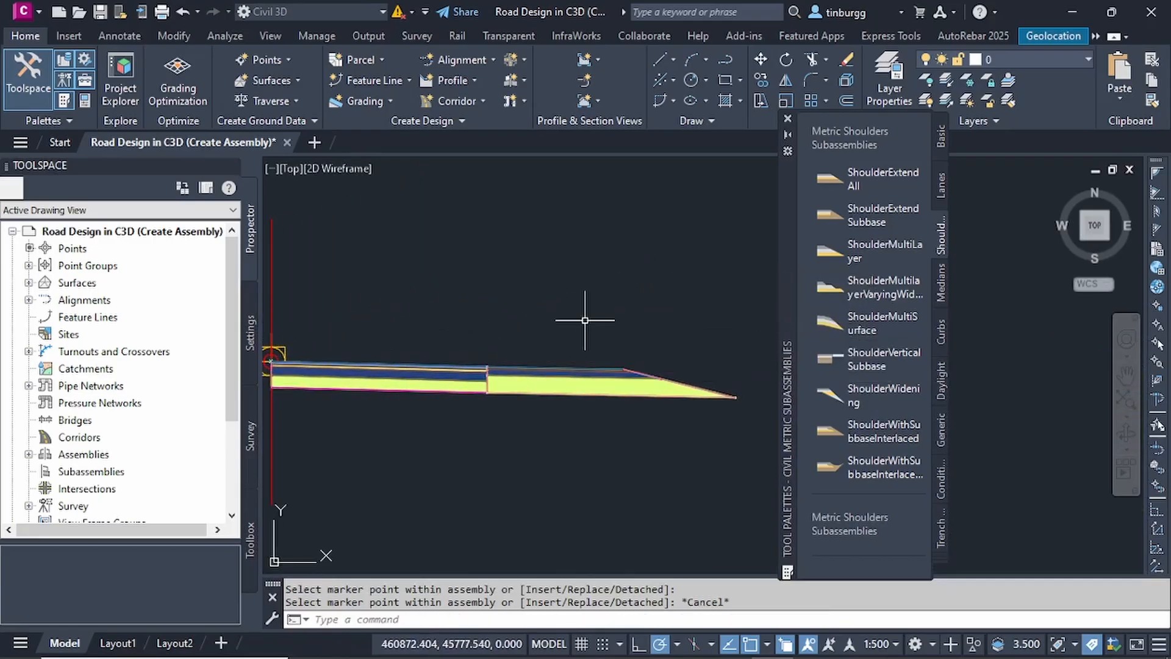
Rename the attached shoulder subassembly as SHOULDER RIGHT in its properties and show its input parameters.
click(620, 369)
click(603, 377)
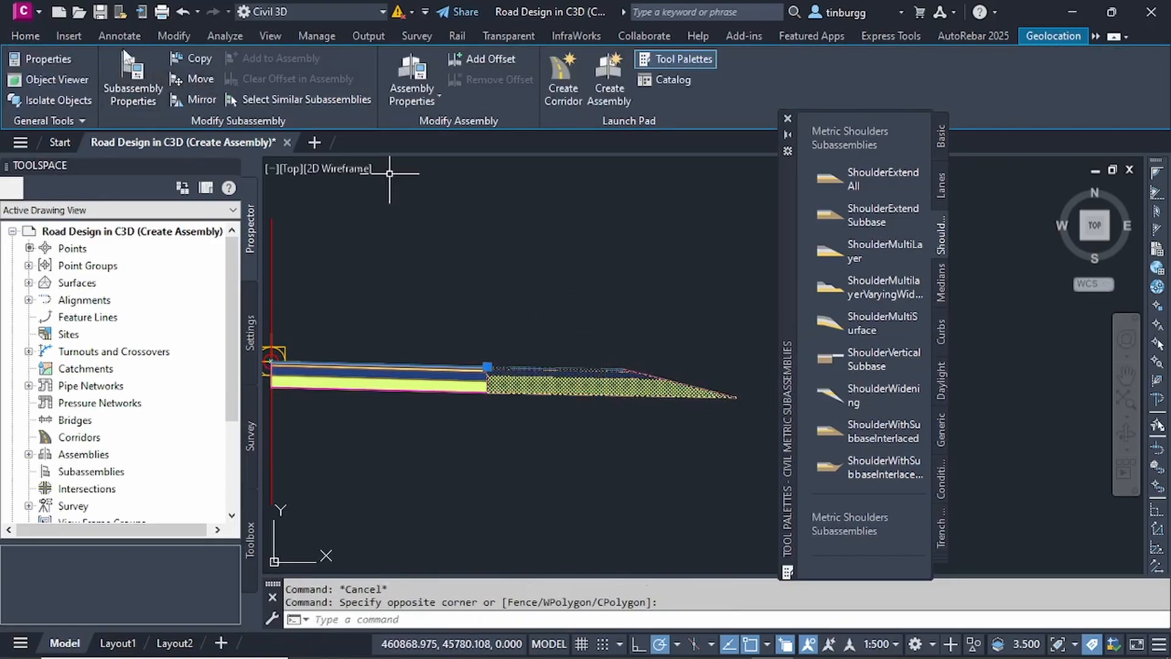
click(135, 76)
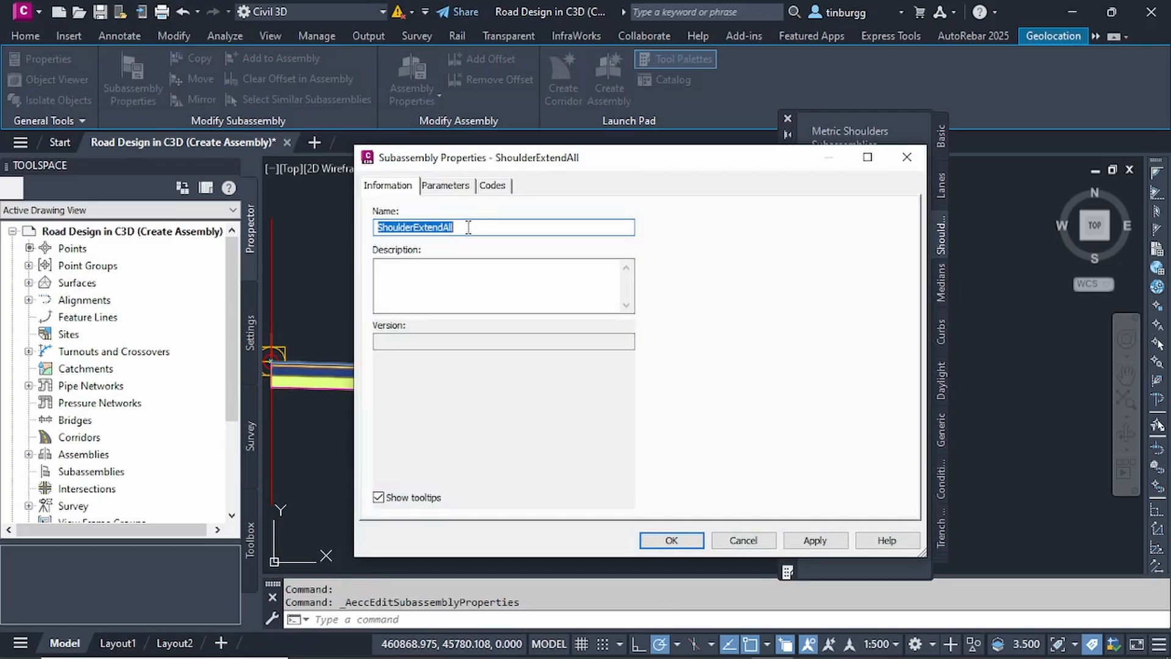
text(SHOULDER )
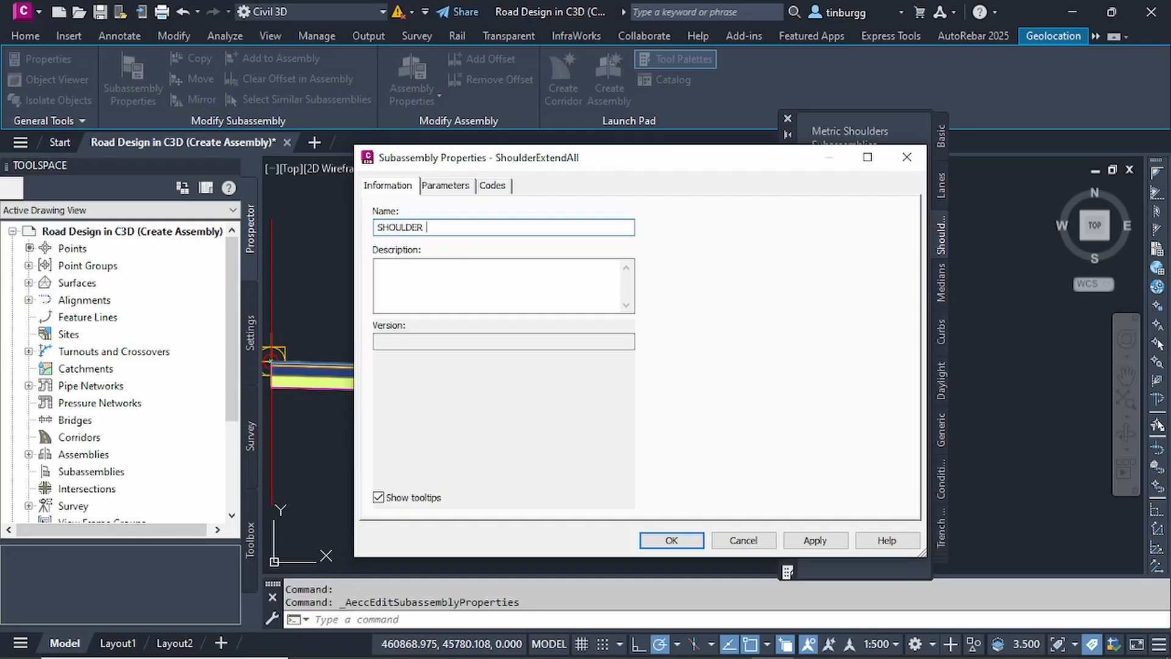
text(RIGHT)
click(445, 185)
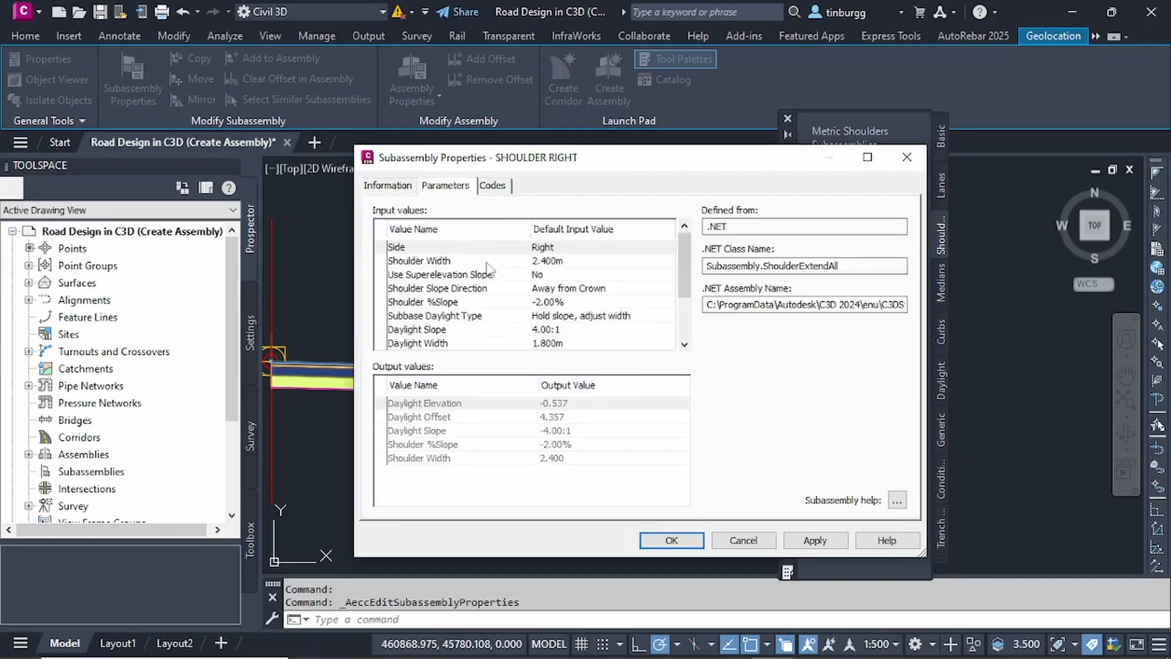
click(502, 299)
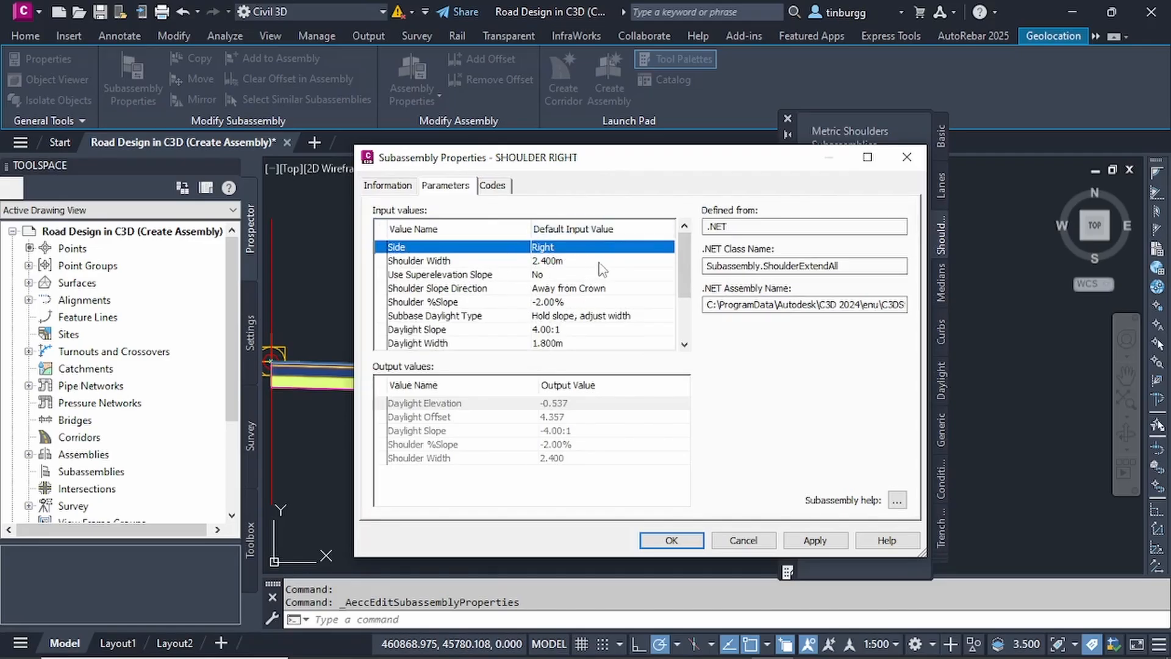
Switch to the Road Design Manual PDF in the browser and look up the shoulder width (Sw) in the first row of the dimension table.
key(alt+Tab)
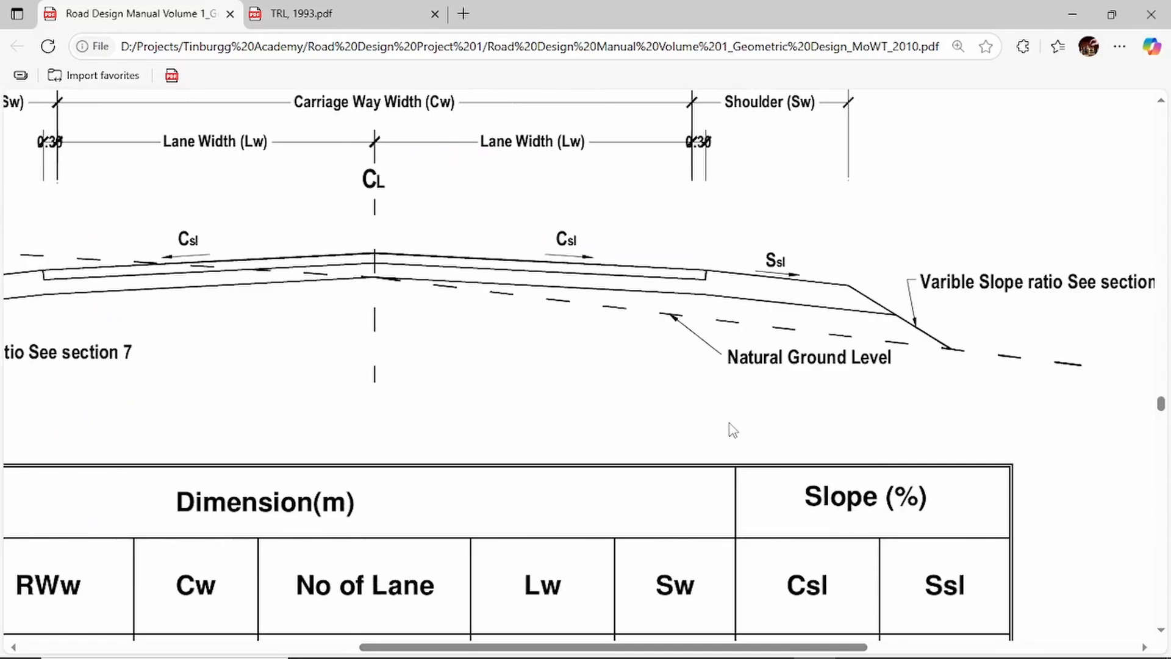
ctrl+scroll(733, 430, down, 2)
scroll(732, 427, down, 1)
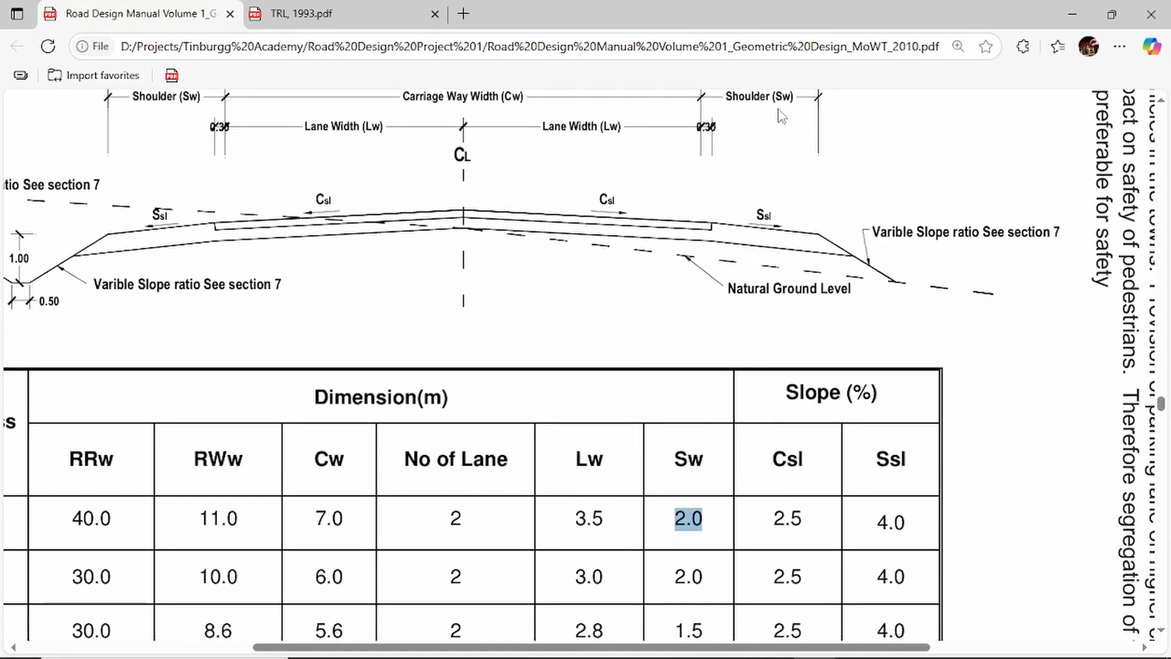
click(694, 519)
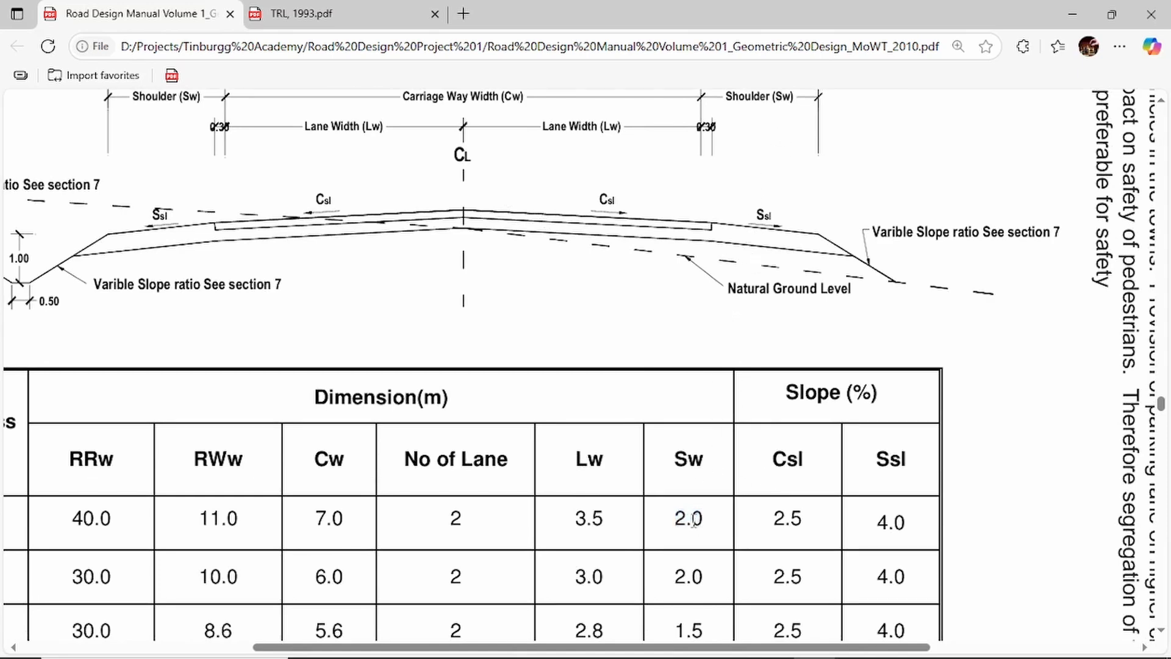
drag(672, 521, 702, 519)
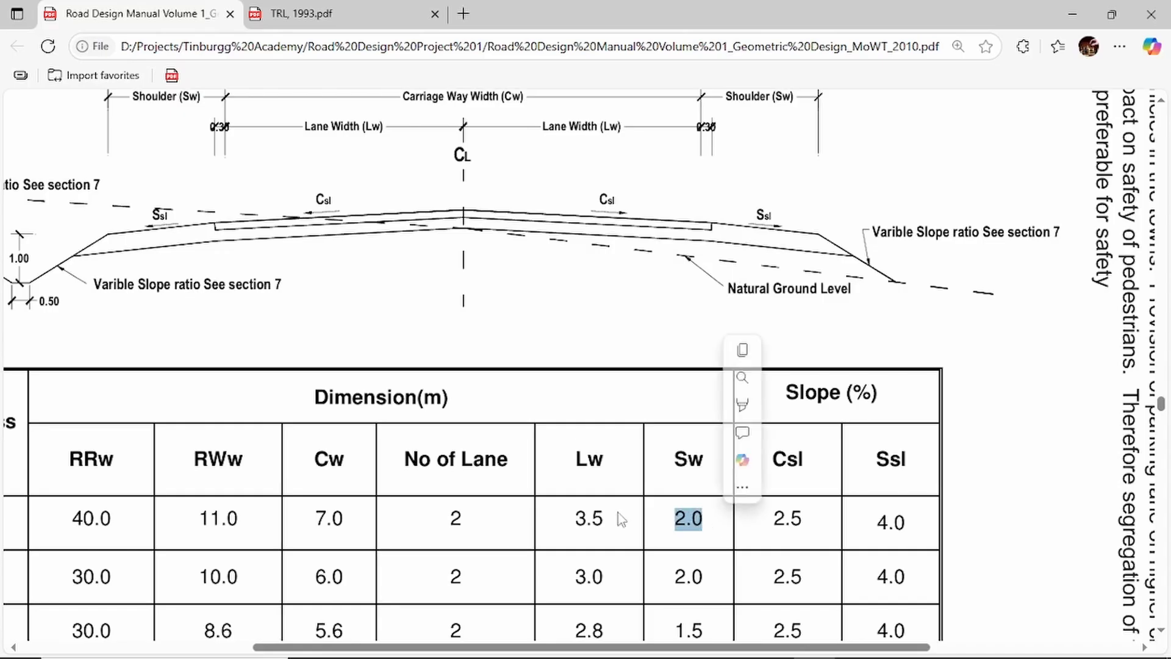
Check the design class Paved Ib in the dimension table and follow its row across to the shoulder width, highlighting both entries.
mouse_move(582, 649)
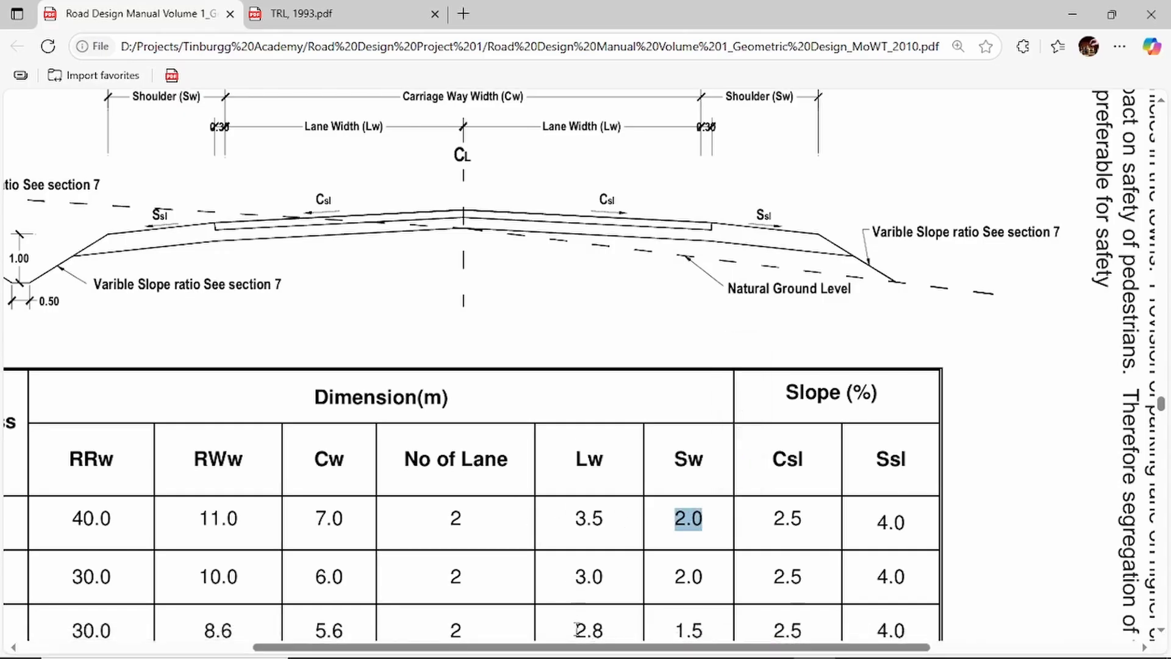
scroll(447, 630, left, 1)
scroll(447, 630, left, 4)
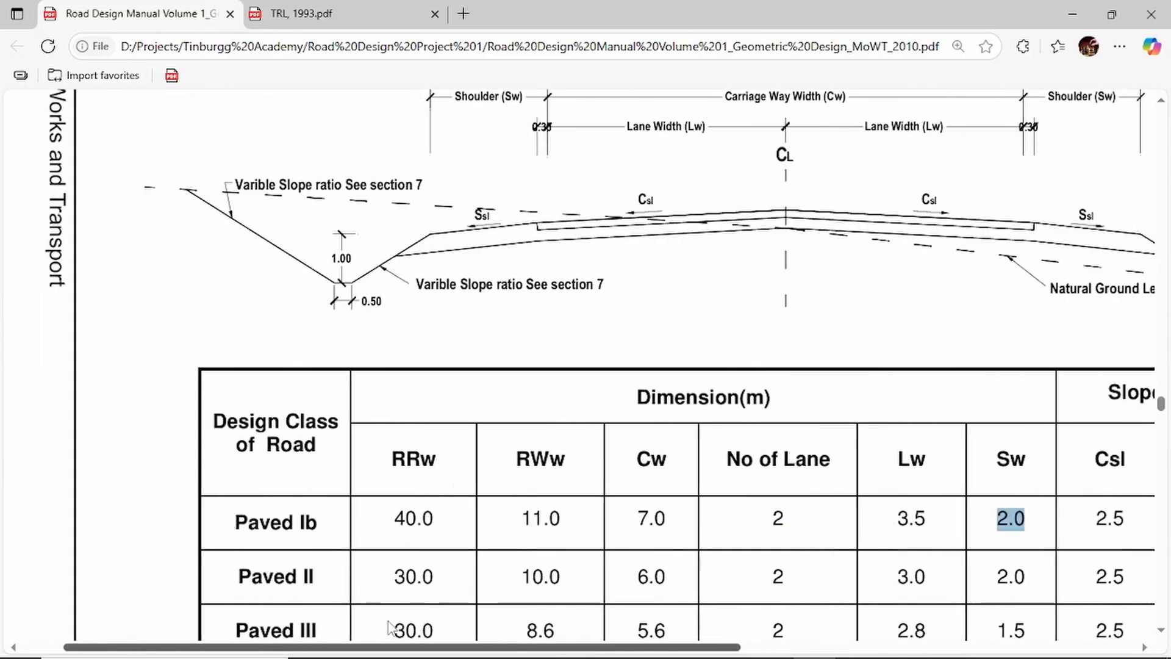
drag(242, 526, 320, 525)
scroll(584, 475, right, 6)
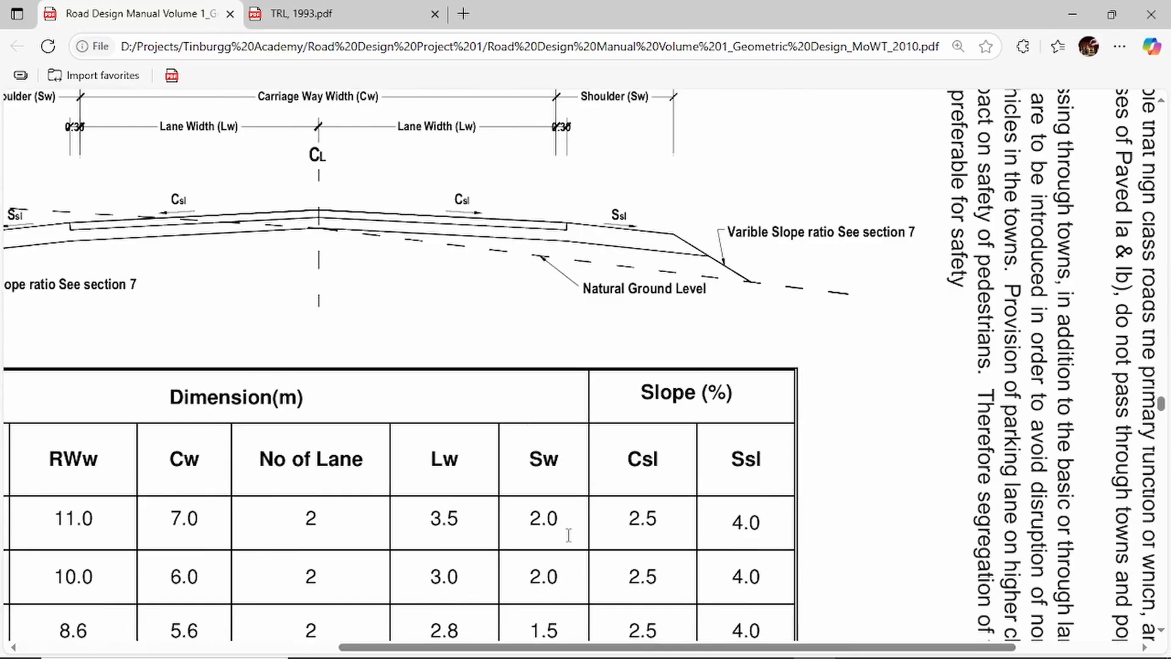
drag(528, 520, 558, 521)
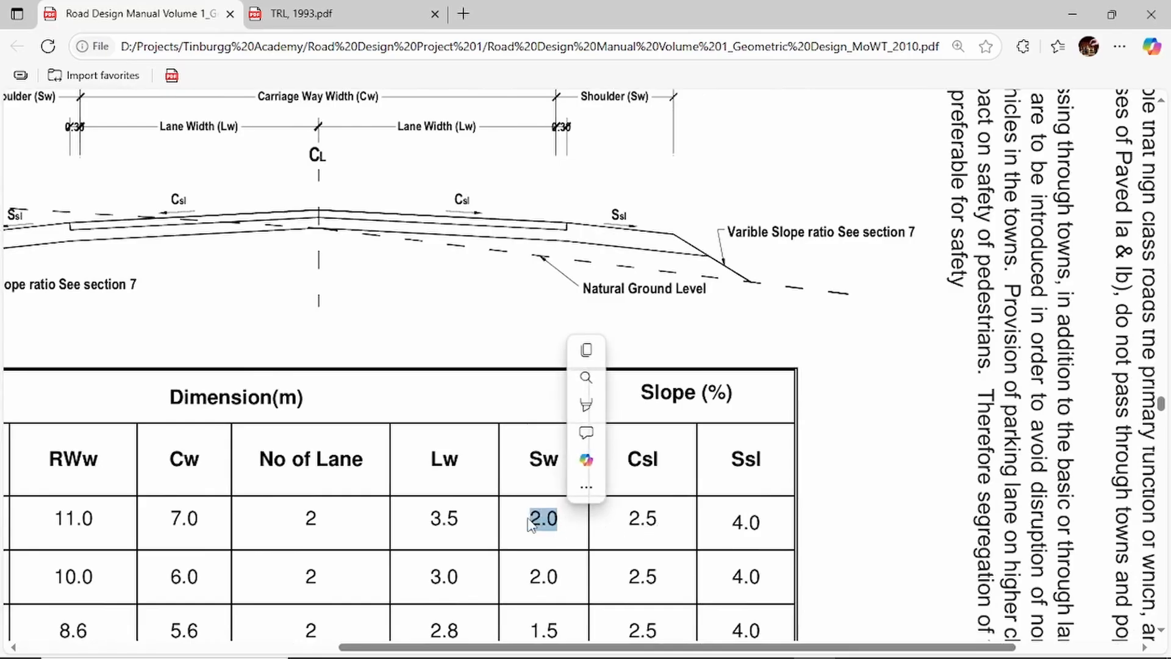
Look up the shoulder slope (Ssl) in the first row of the manual's dimension table, then return to Civil 3D.
click(767, 477)
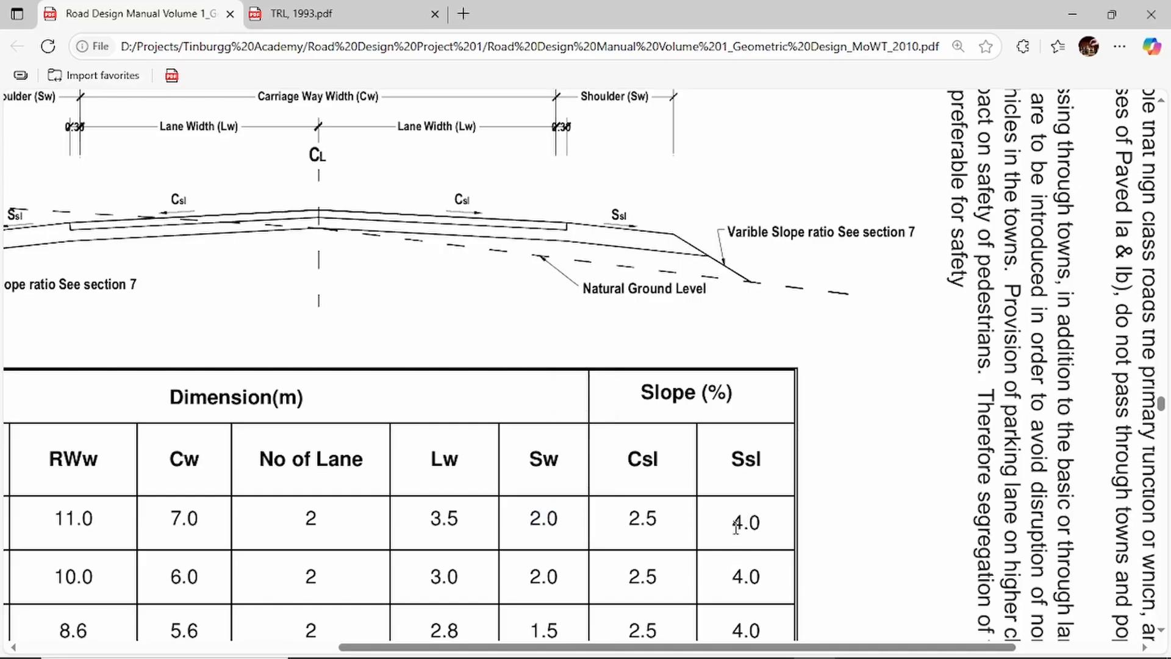
drag(731, 528, 746, 526)
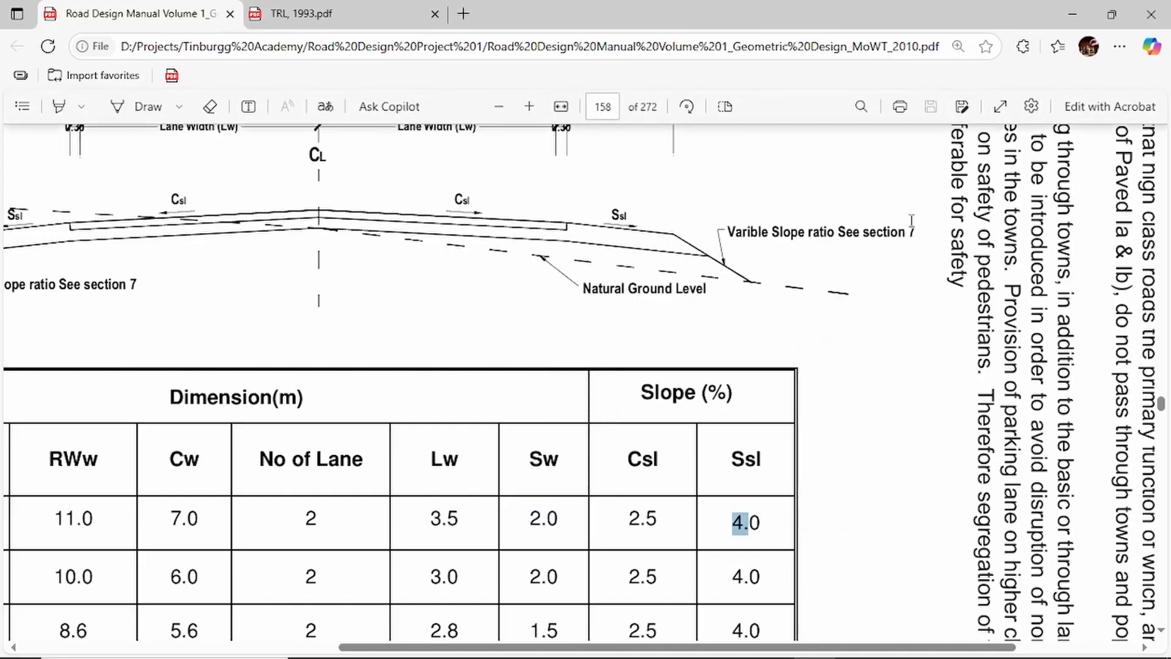
click(1073, 11)
Consult the typical cross-section in the Road Design Manual PDF and set SHOULDER RIGHT's Shoulder Width to 1.7 m in Civil 3D.
click(572, 261)
click(572, 261)
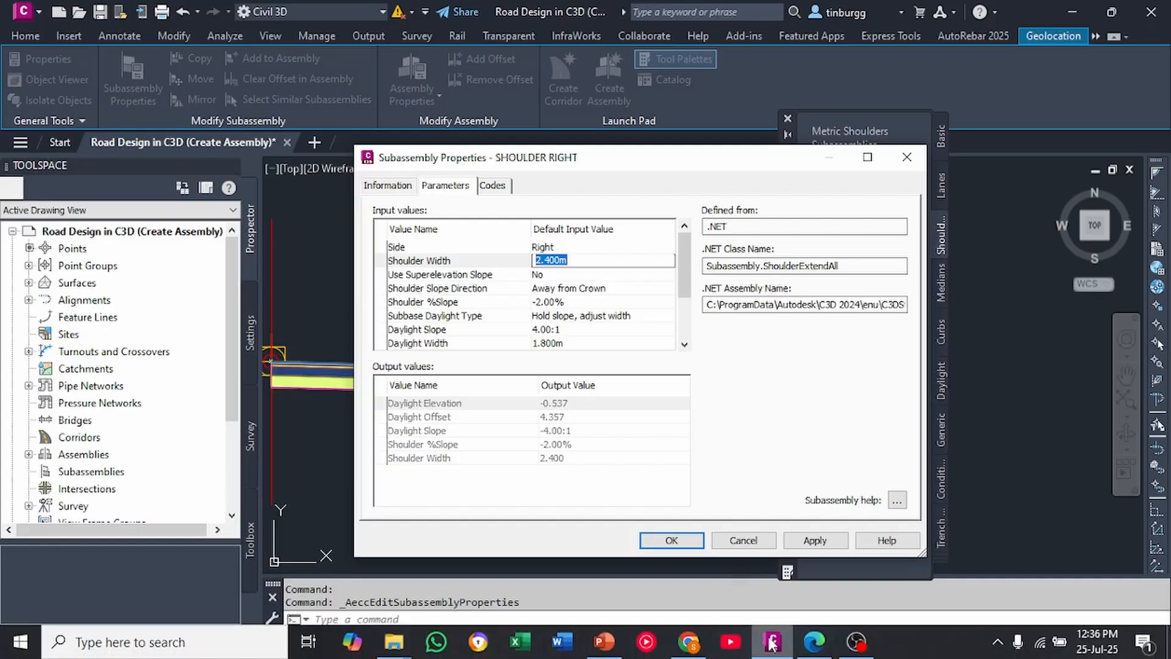
click(814, 652)
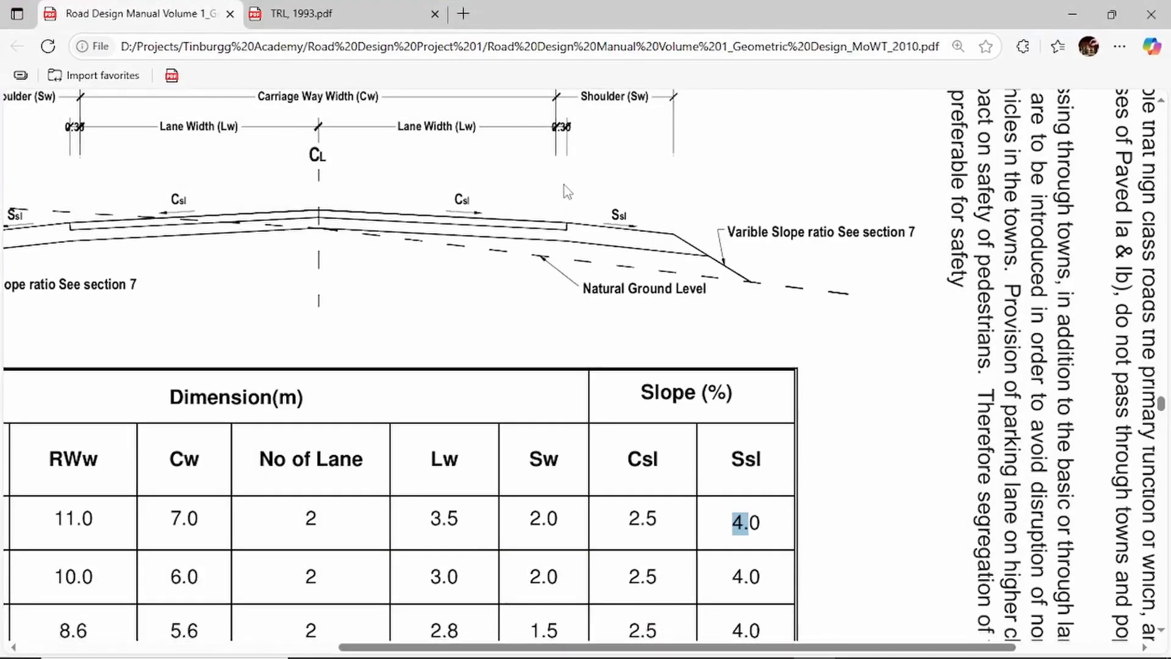
scroll(567, 191, up, 1)
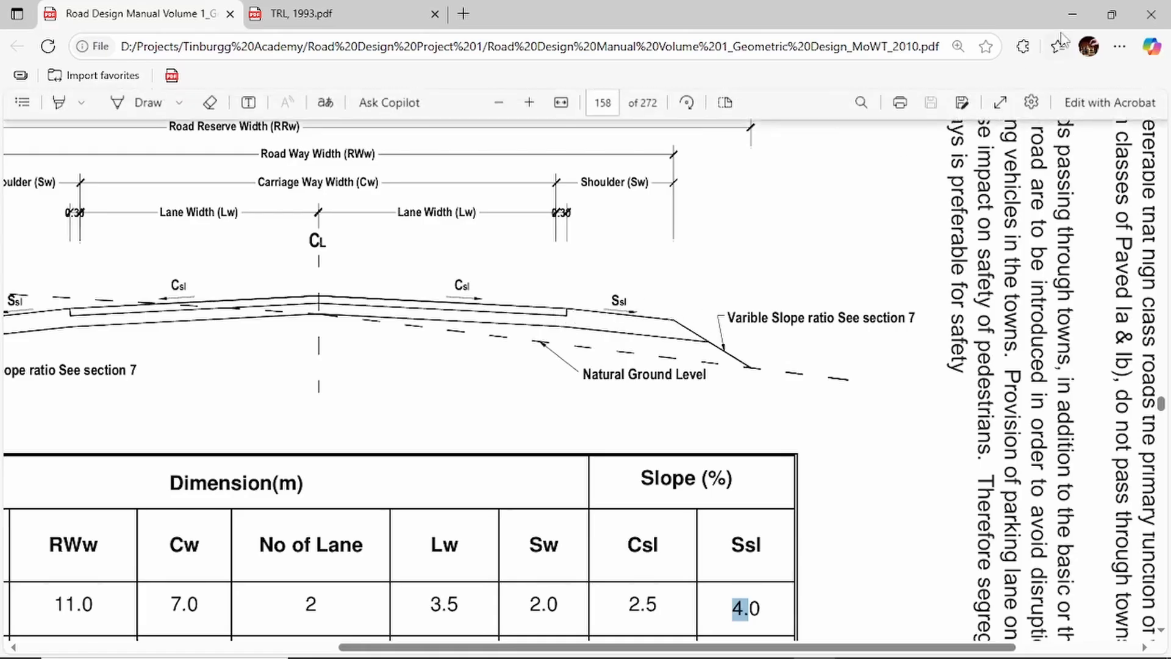
click(1072, 13)
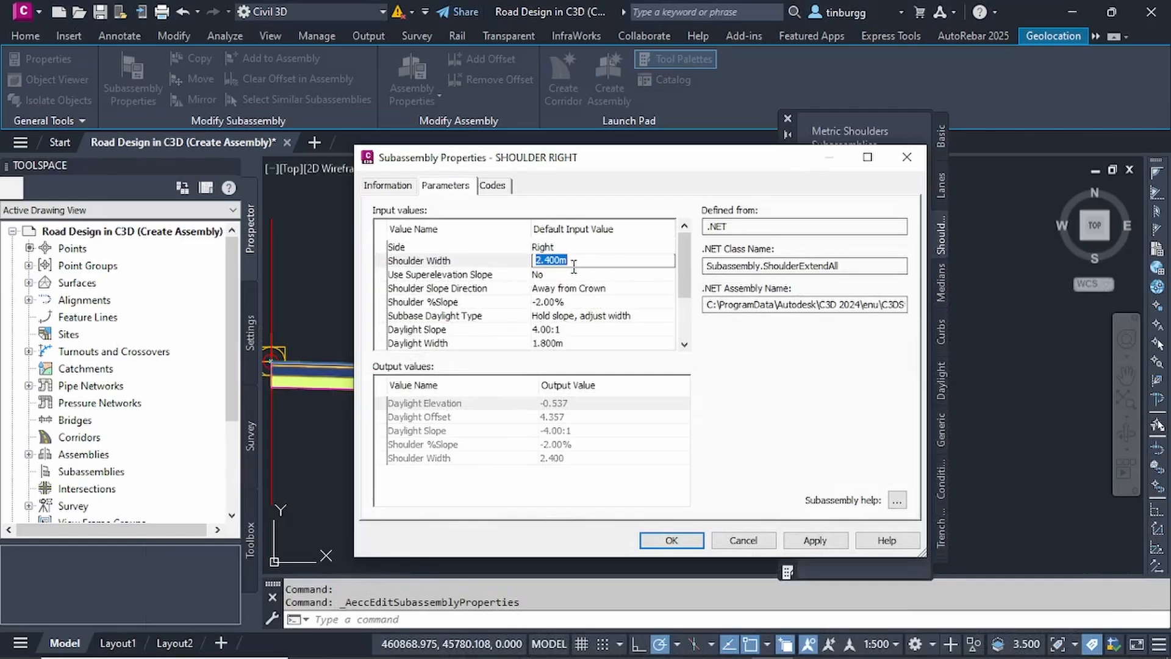
text(1.7)
key(Return)
Set the Shoulder %Slope of SHOULDER RIGHT to -4%, keeping the slope direction Away from Crown.
click(573, 275)
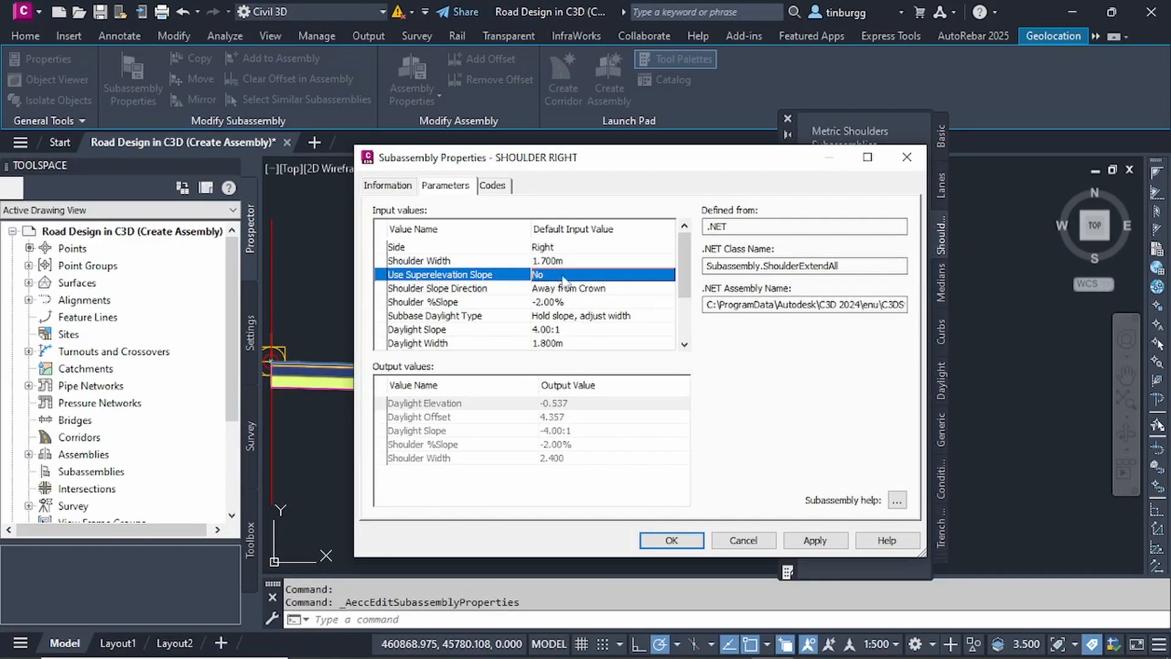
click(456, 289)
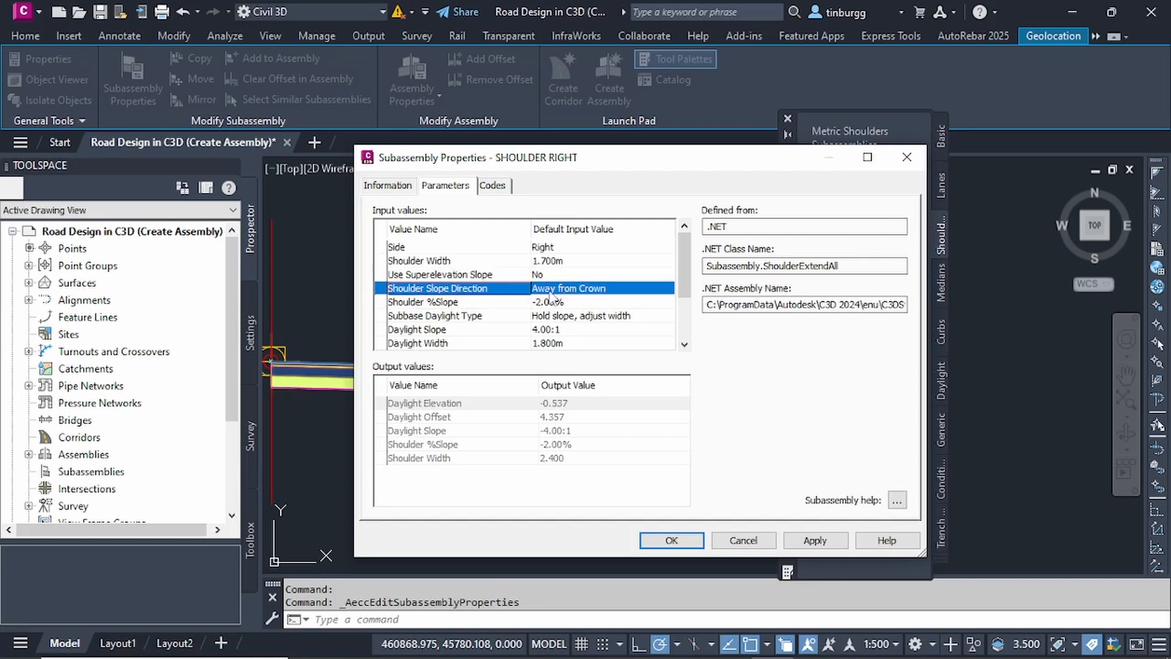
click(444, 304)
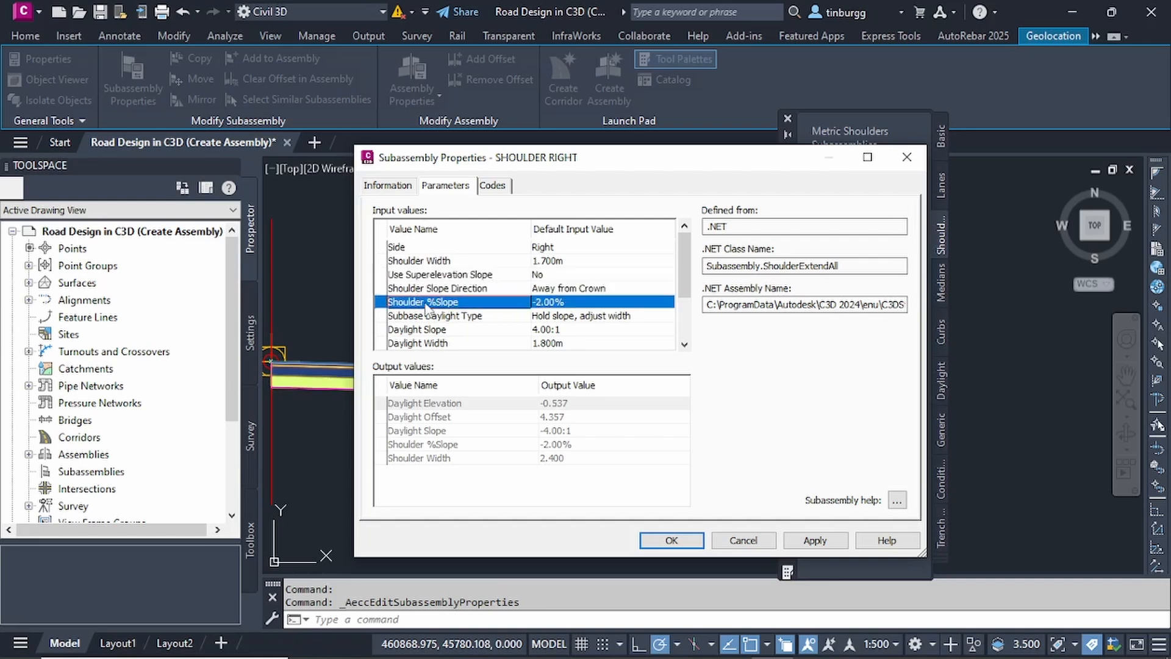
click(543, 303)
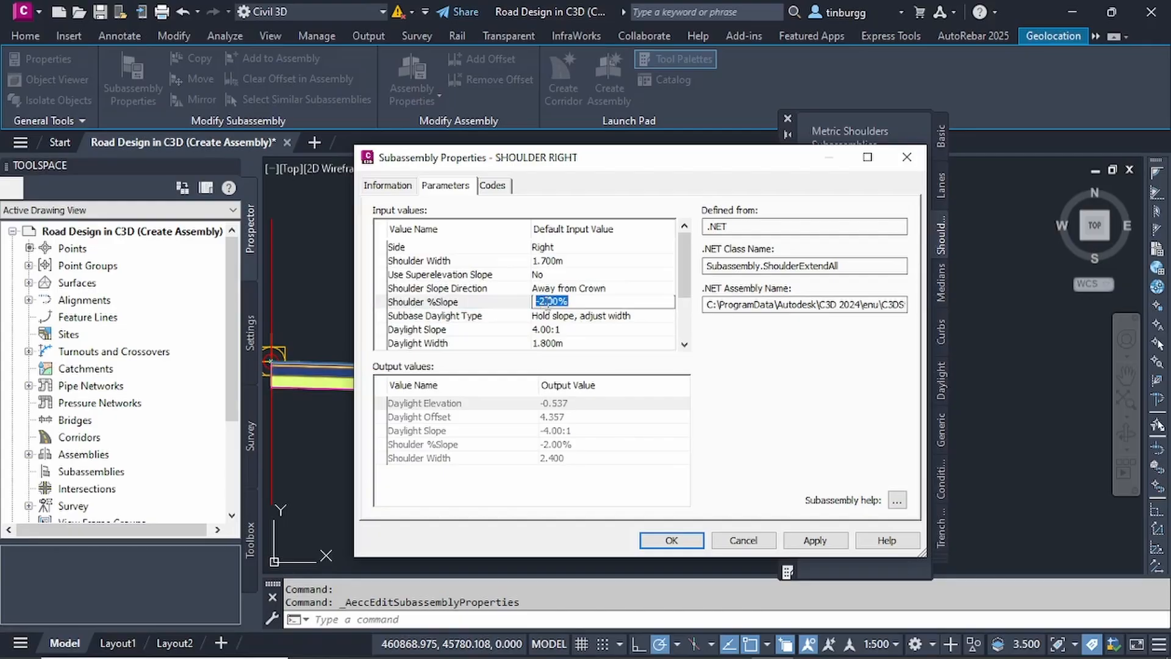
click(541, 302)
key(BackSpace)
text(4)
click(635, 317)
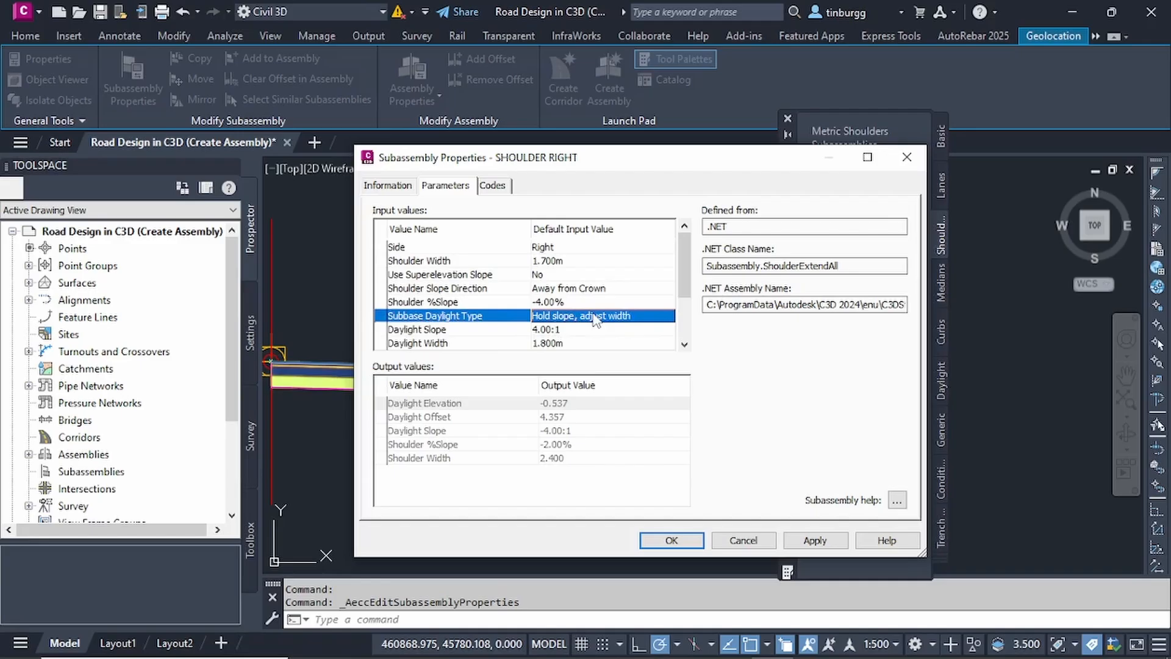
Check the shoulder's side slope in the drawing and set its Daylight Slope to 2.00:1.
scroll(596, 319, down, 2)
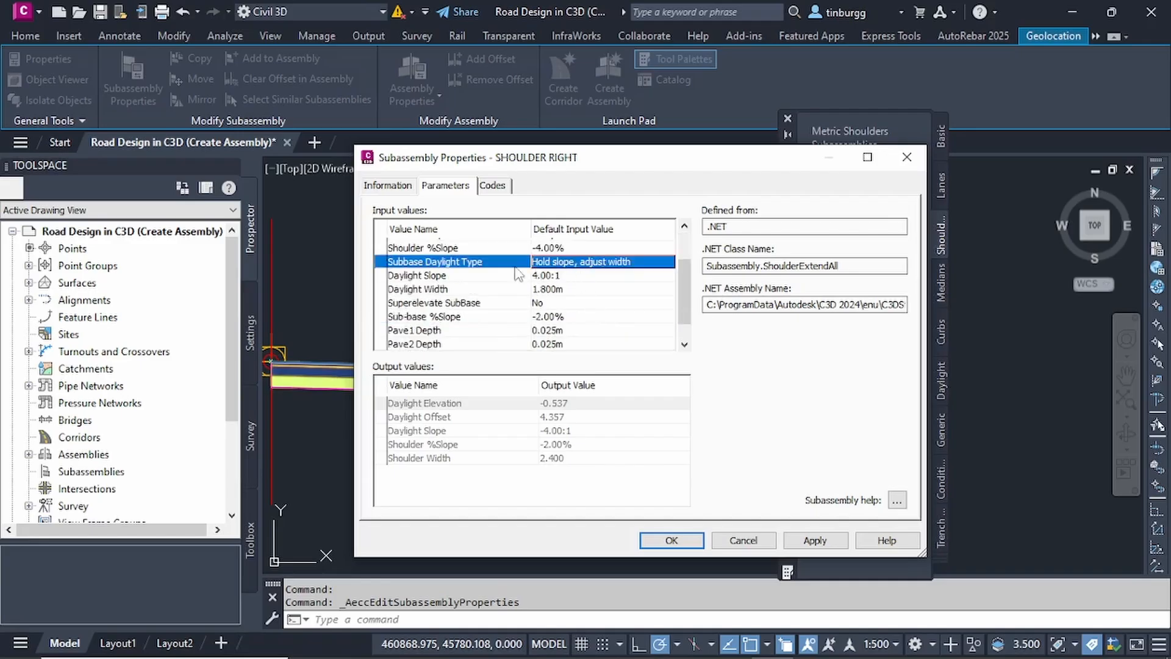
click(561, 281)
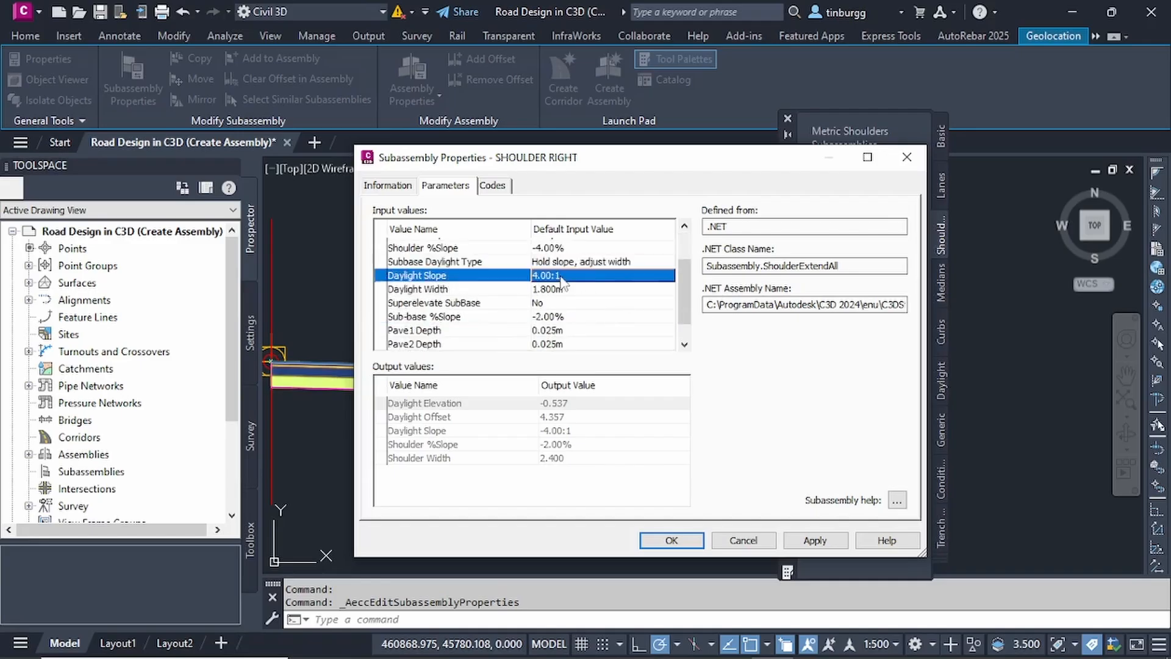
mouse_move(706, 167)
mouse_down()
mouse_move(358, 301)
mouse_move(340, 344)
mouse_up()
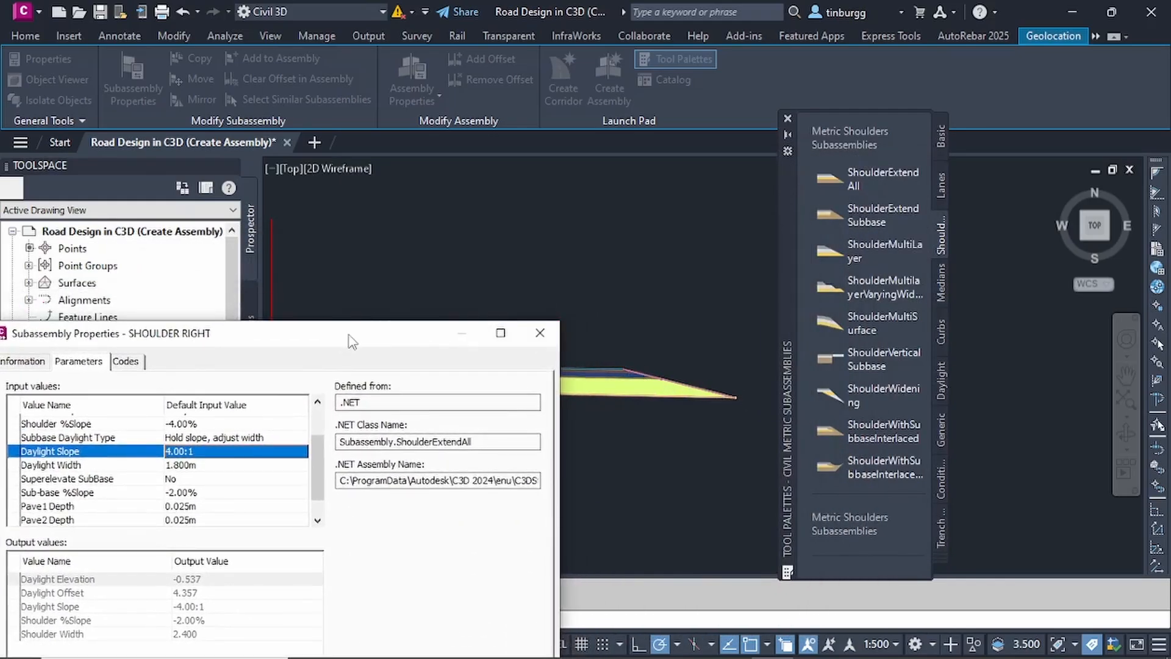
drag(353, 336, 675, 165)
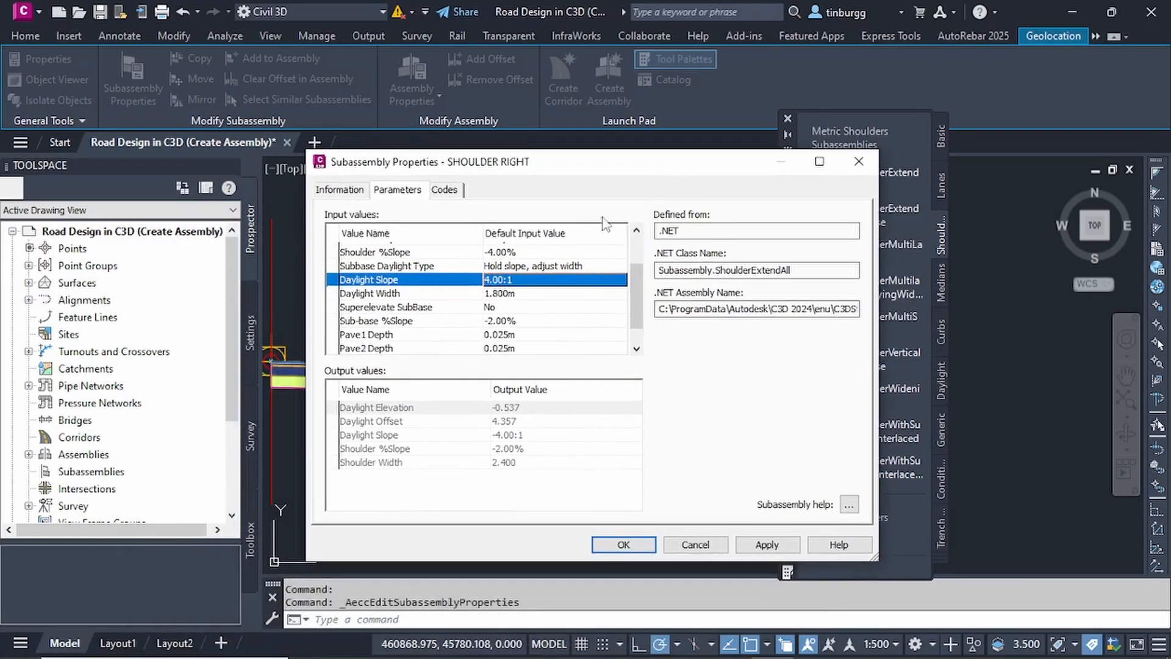
click(526, 278)
text(2)
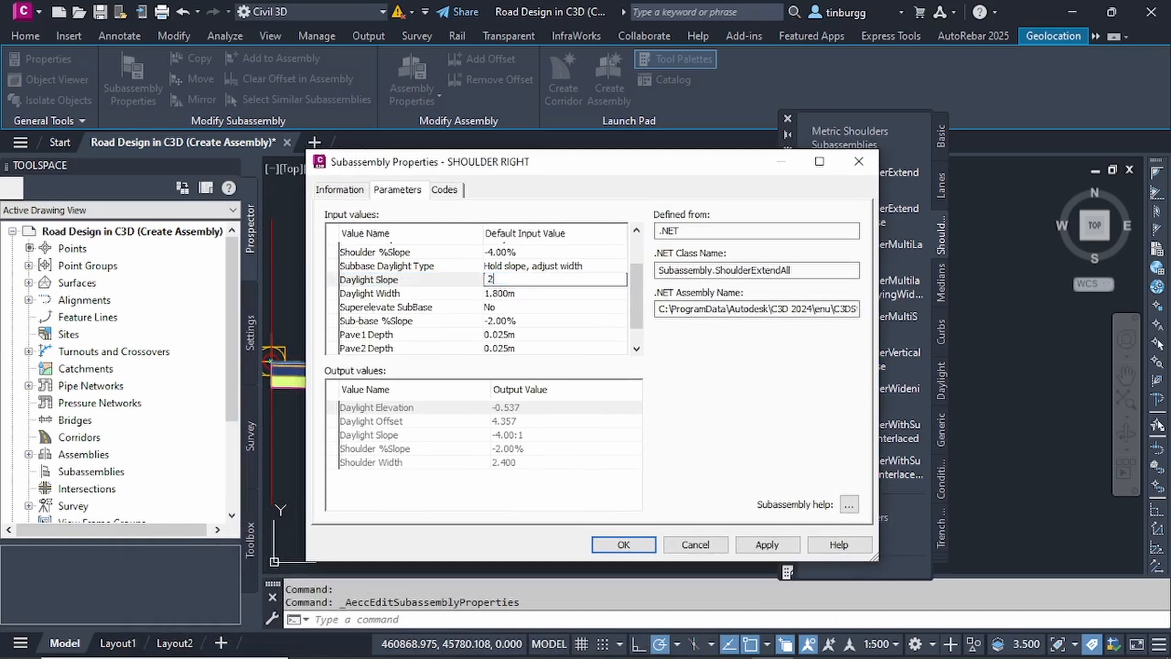
text(.00:1)
click(540, 294)
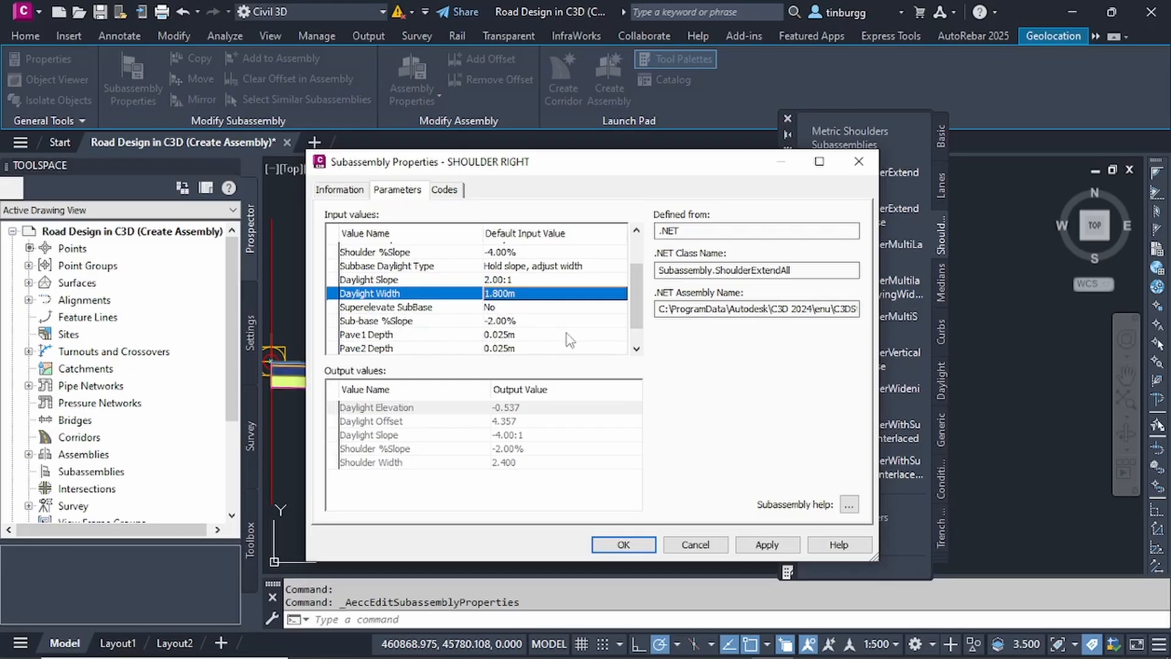
Set the Sub-base %Slope of the right shoulder to -4%.
click(508, 325)
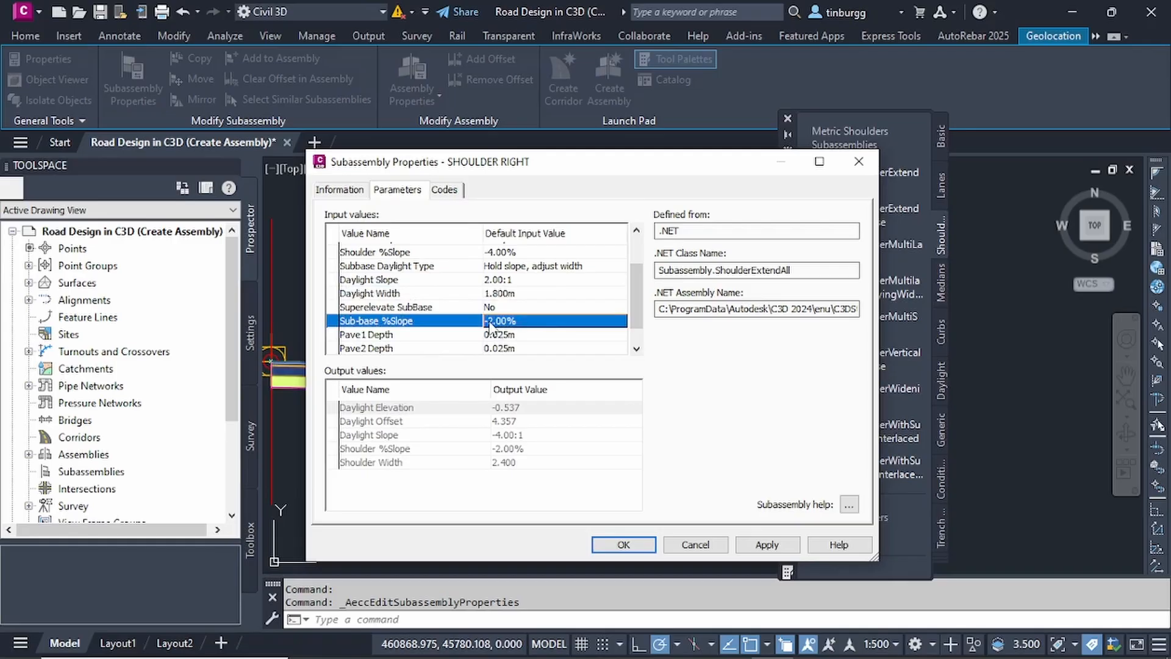
click(491, 322)
click(490, 321)
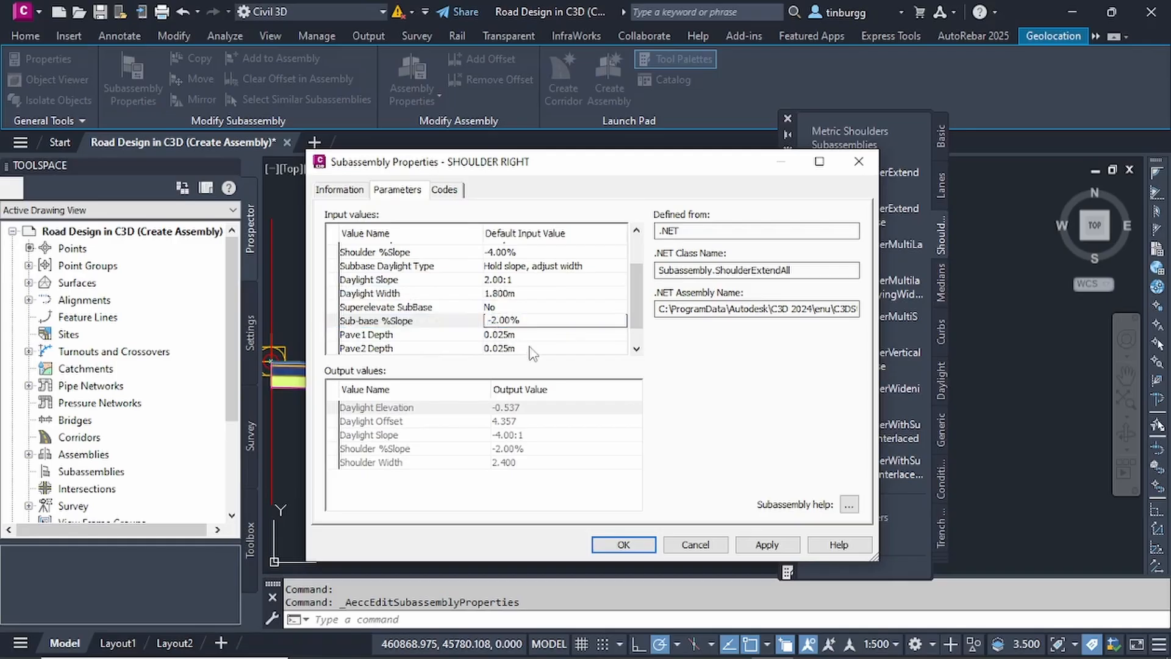
key(Delete)
key(Delete)
key(Delete)
text(4)
key(Return)
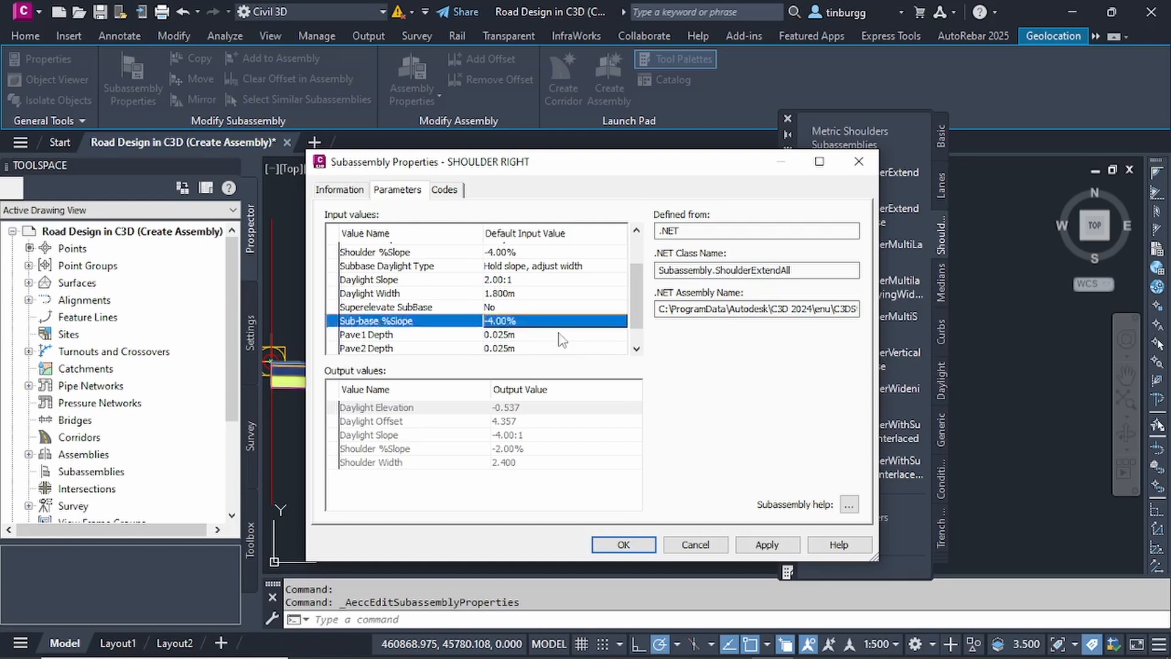
Check the pavement layers on the manual's cross-section in the browser, then set the shoulder's Pave1 Depth to 0 in Civil 3D.
click(555, 336)
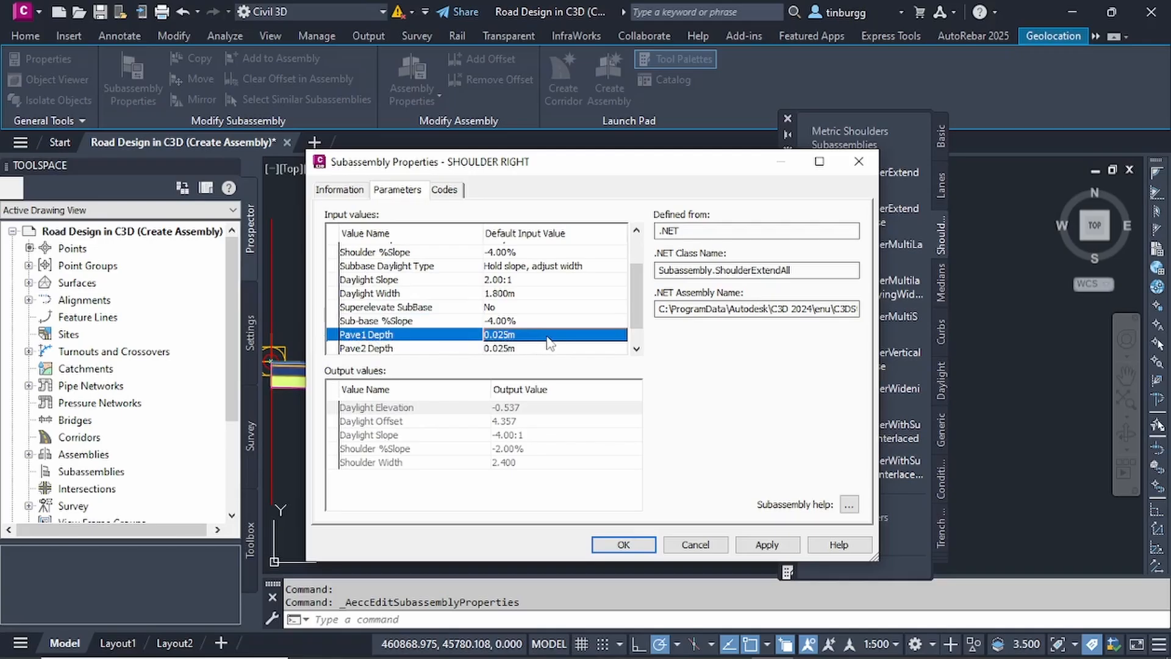
mouse_move(673, 162)
mouse_down()
mouse_move(718, 315)
mouse_move(1000, 413)
mouse_move(785, 176)
mouse_move(683, 145)
mouse_up()
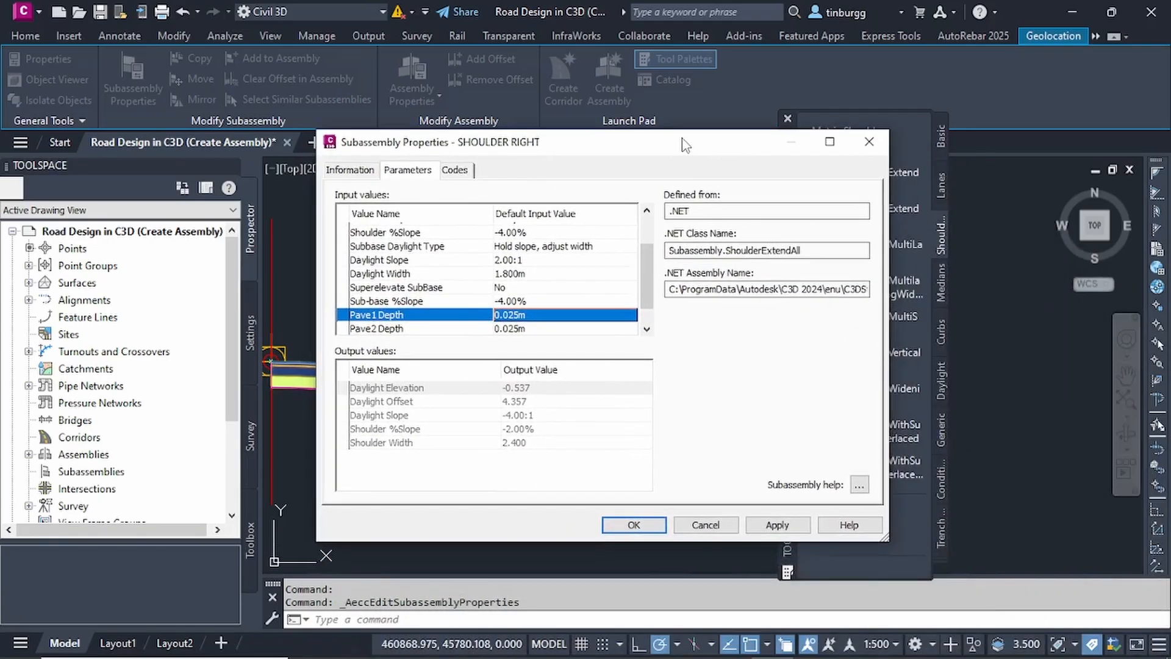
mouse_move(729, 657)
click(823, 656)
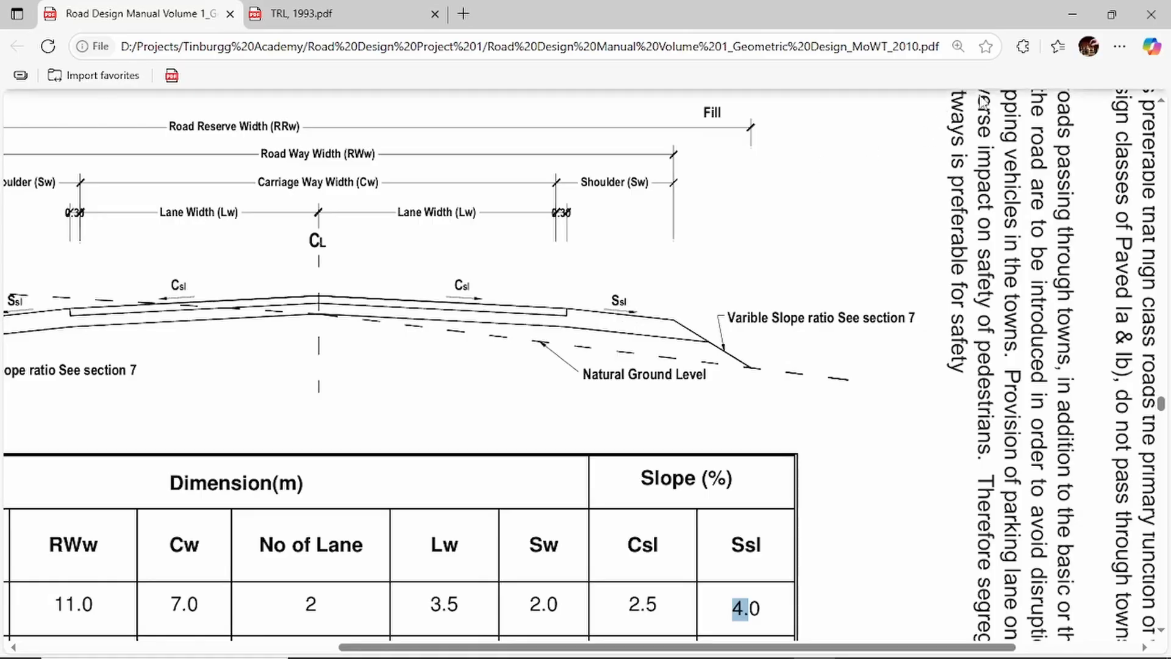
click(1073, 14)
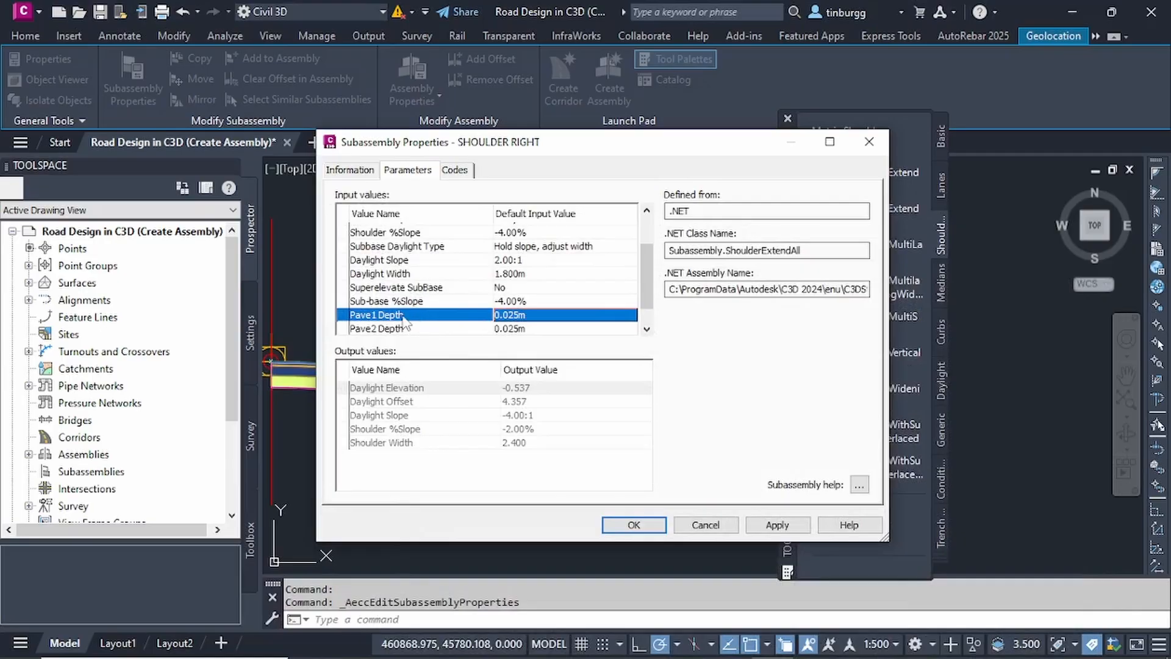
click(533, 315)
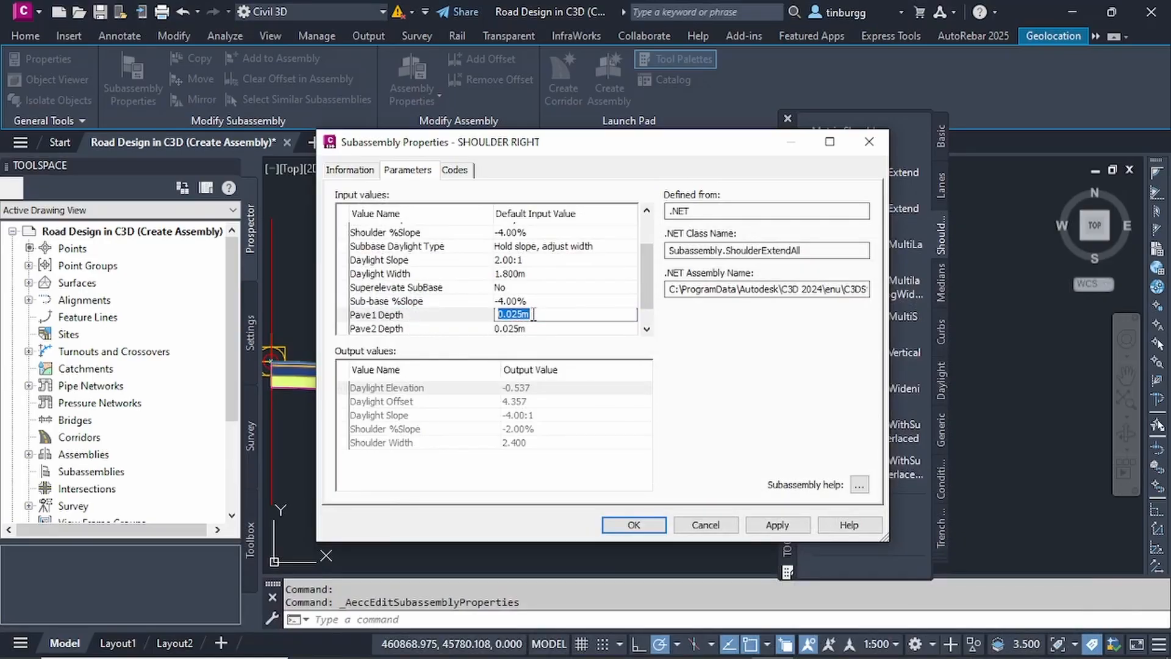
text(0)
key(Return)
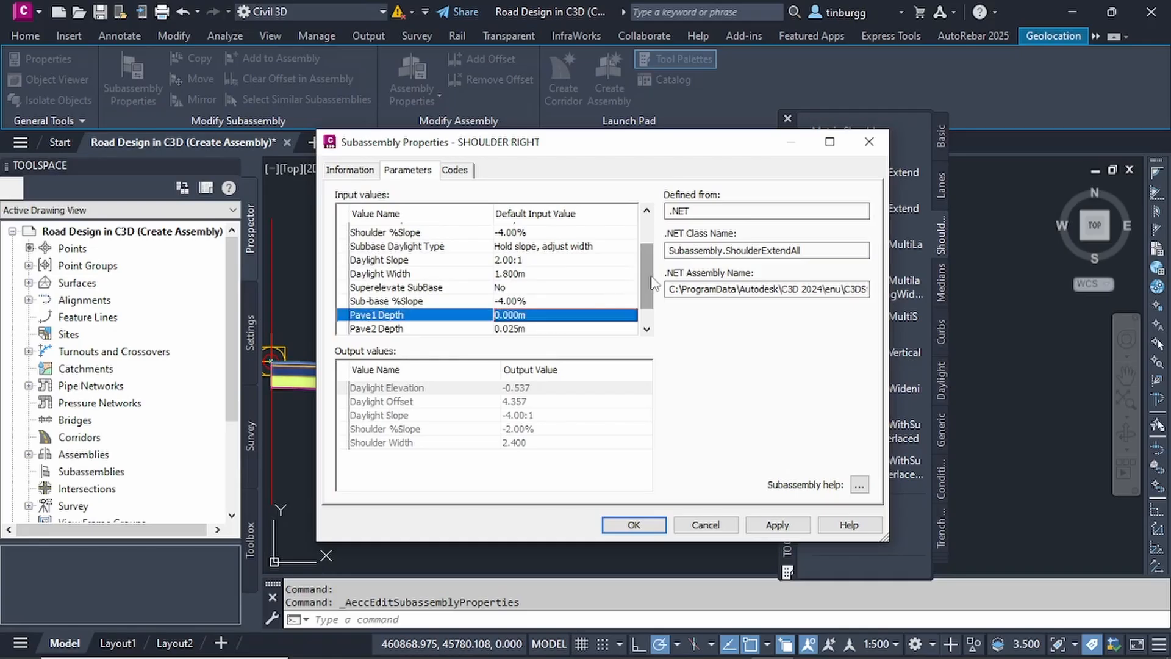
Set the Pave2 Depth of the right shoulder to 0.1 m.
drag(650, 277, 651, 292)
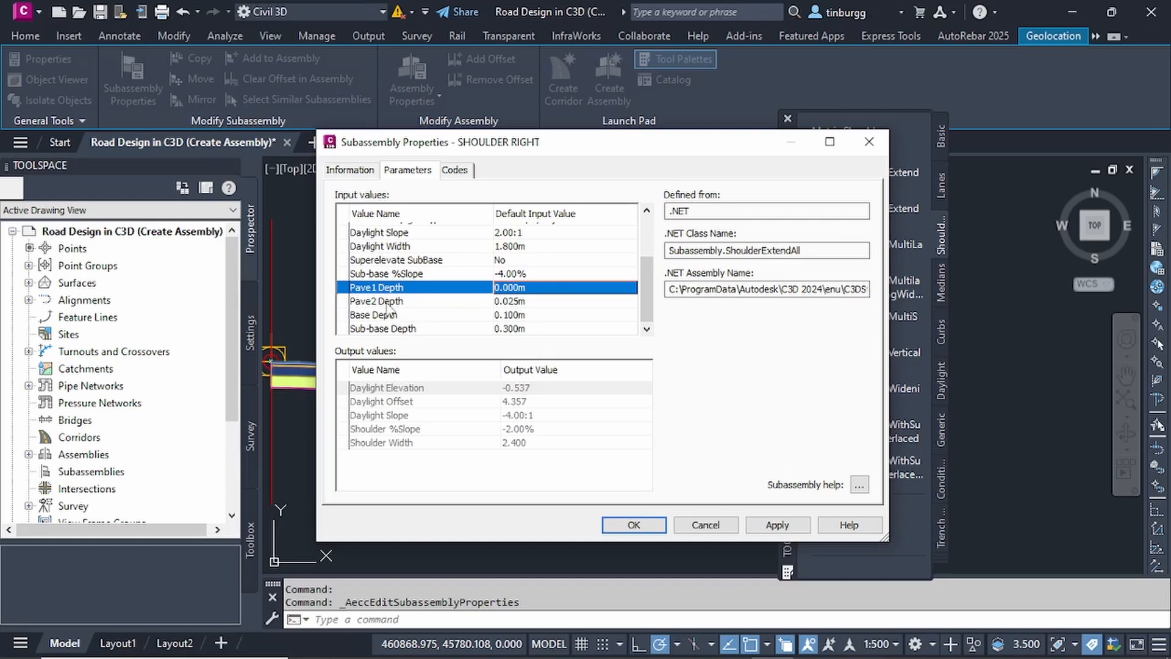
click(536, 302)
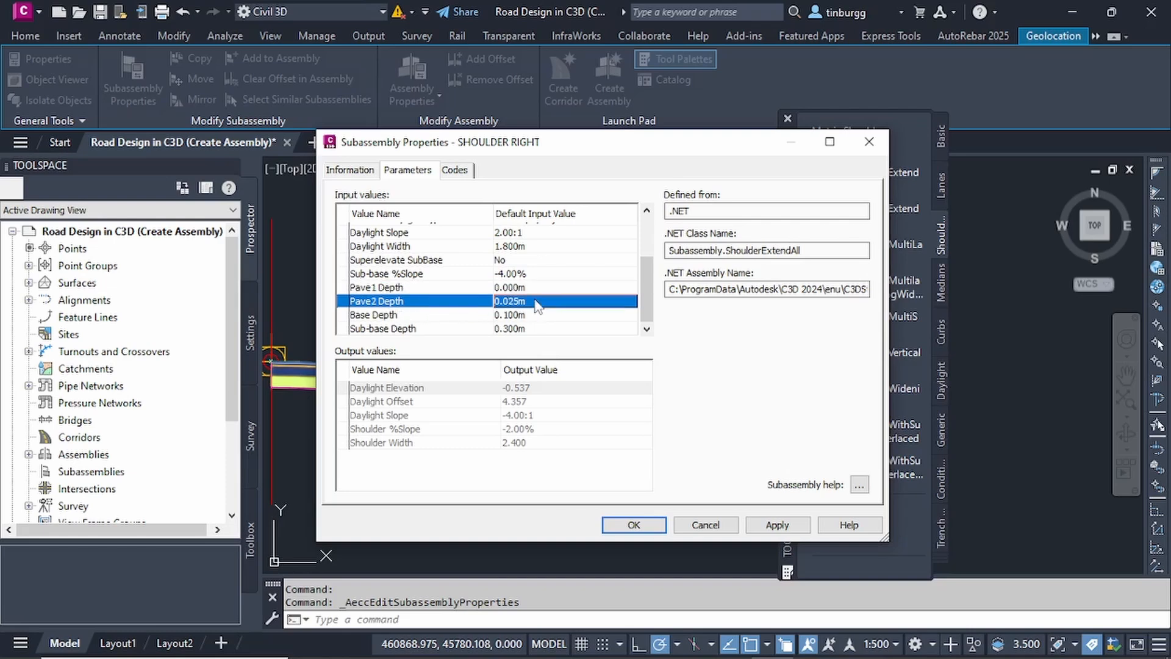
click(536, 301)
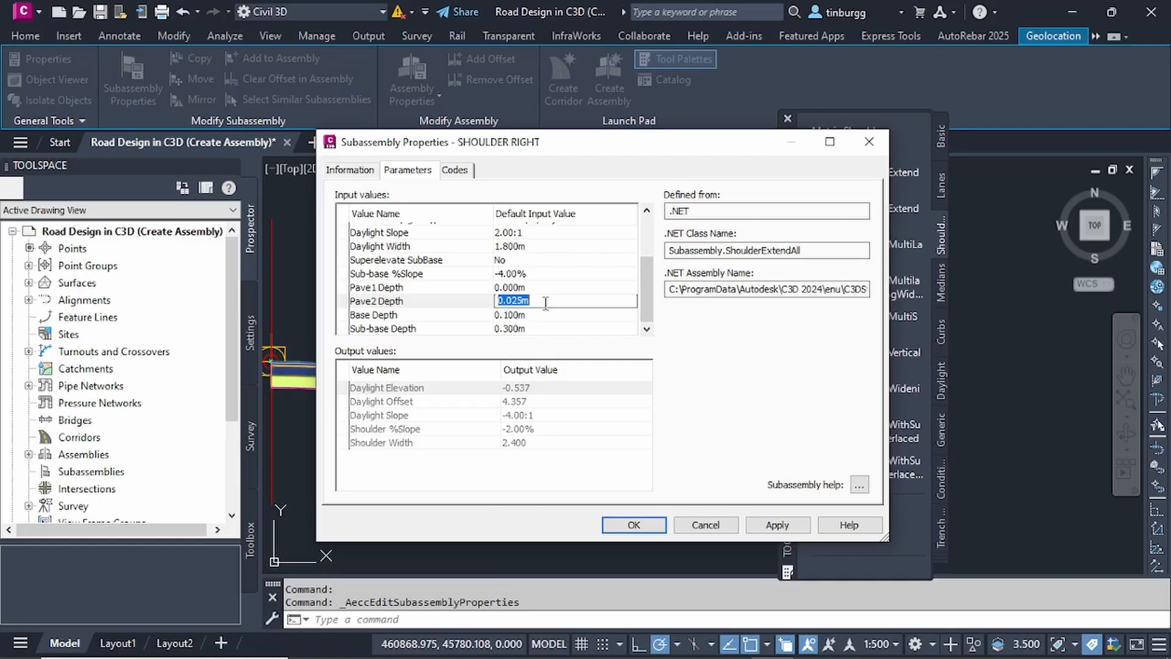
text(.1)
click(520, 319)
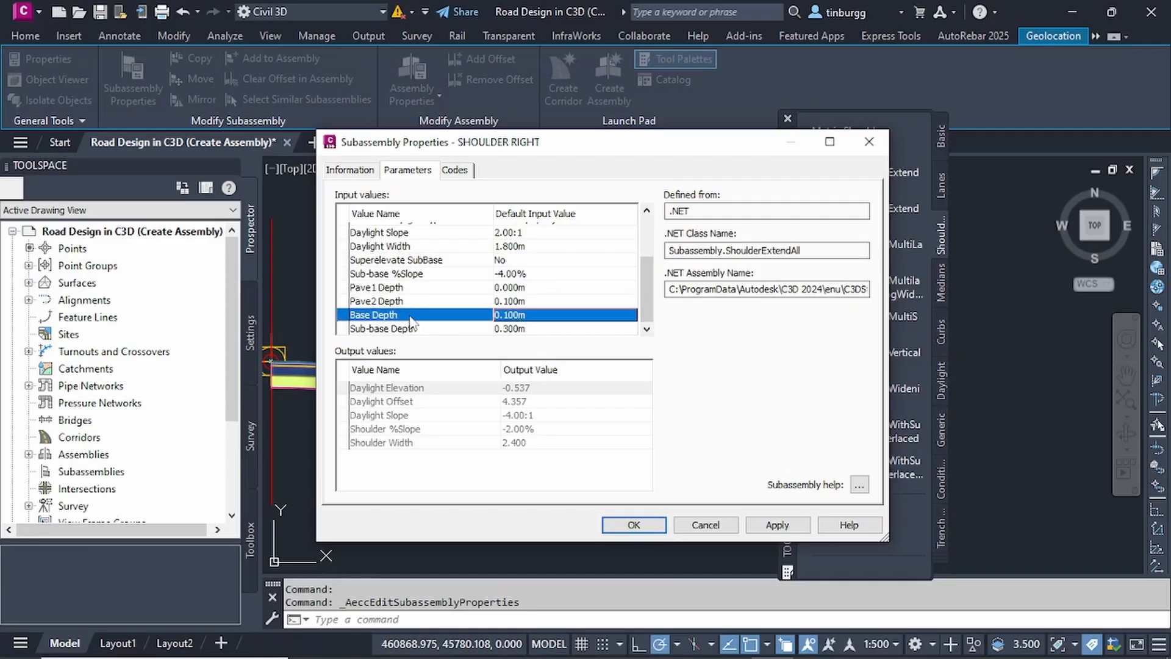
Set the right shoulder's Base Depth to 0.15 m and its Sub-base Depth to 0.2 m.
click(530, 314)
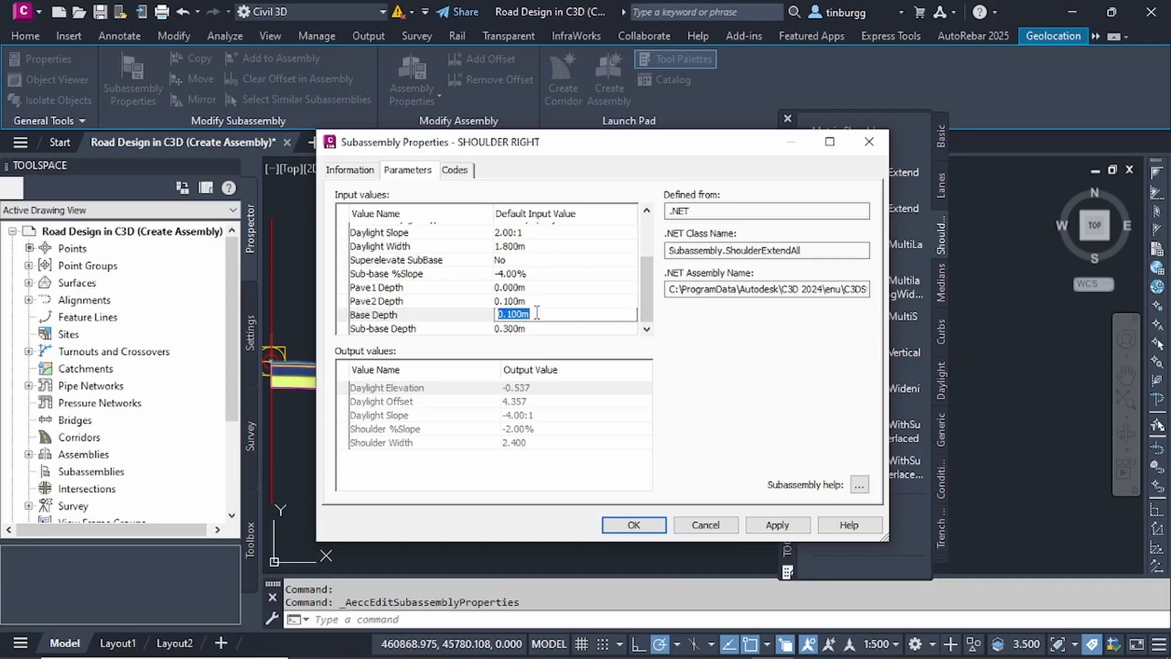
text(.15)
click(530, 327)
click(530, 327)
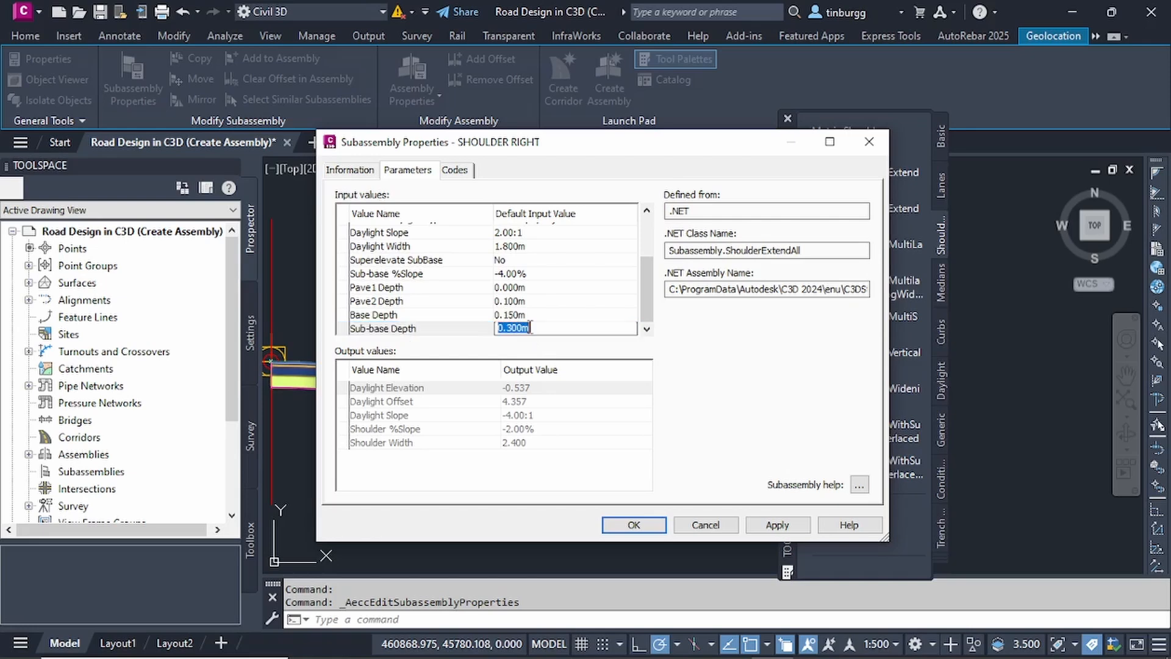
text(.2)
key(Return)
click(522, 290)
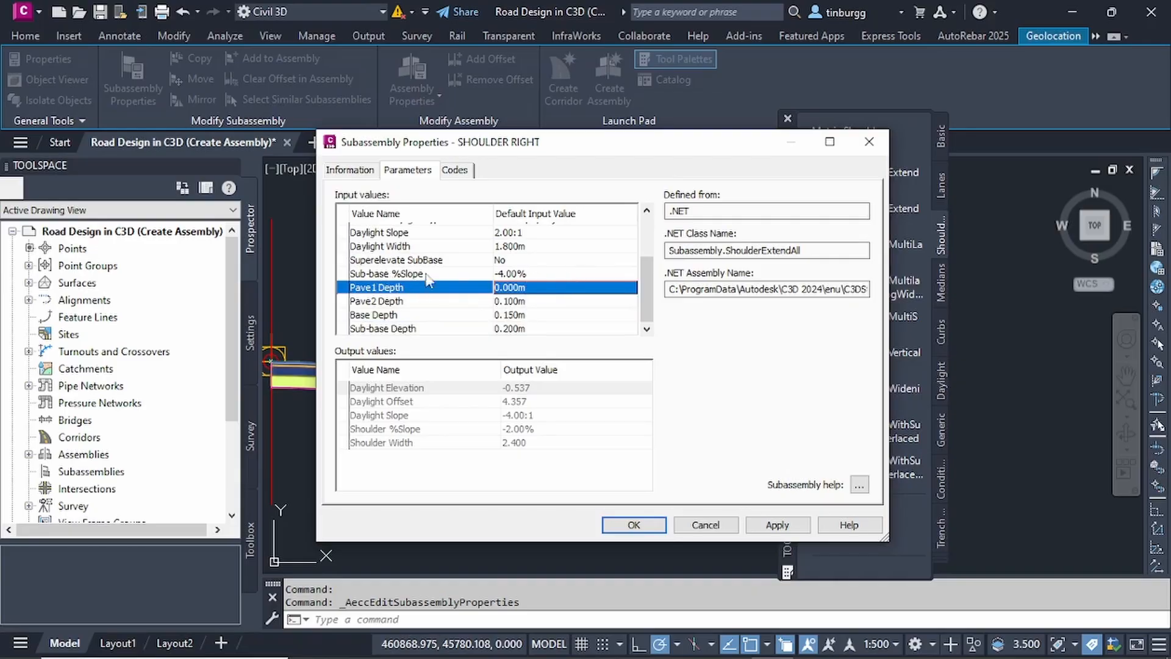
click(562, 289)
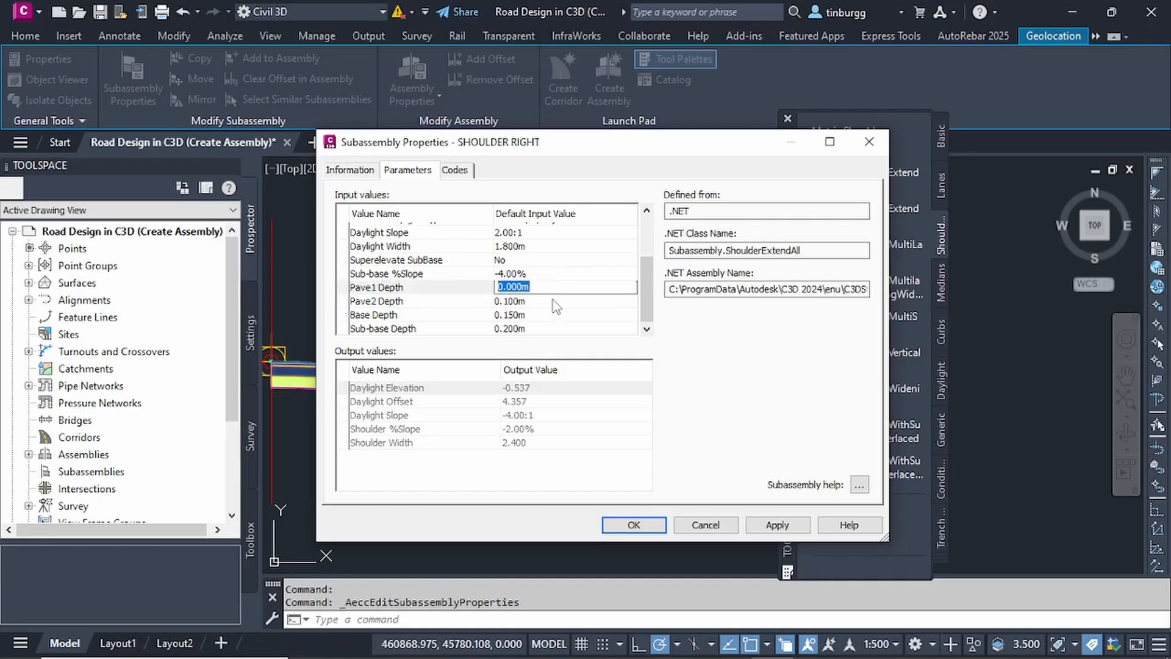
click(551, 300)
click(555, 316)
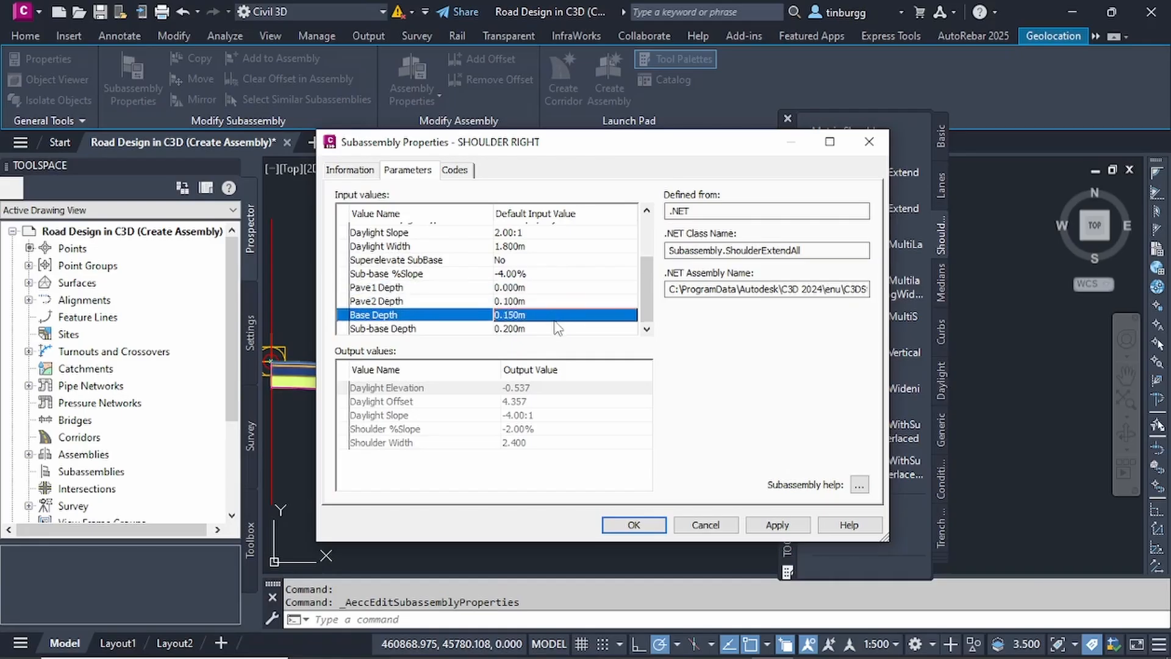
Review the right shoulder's input values, accept them and deselect the shoulder.
click(556, 329)
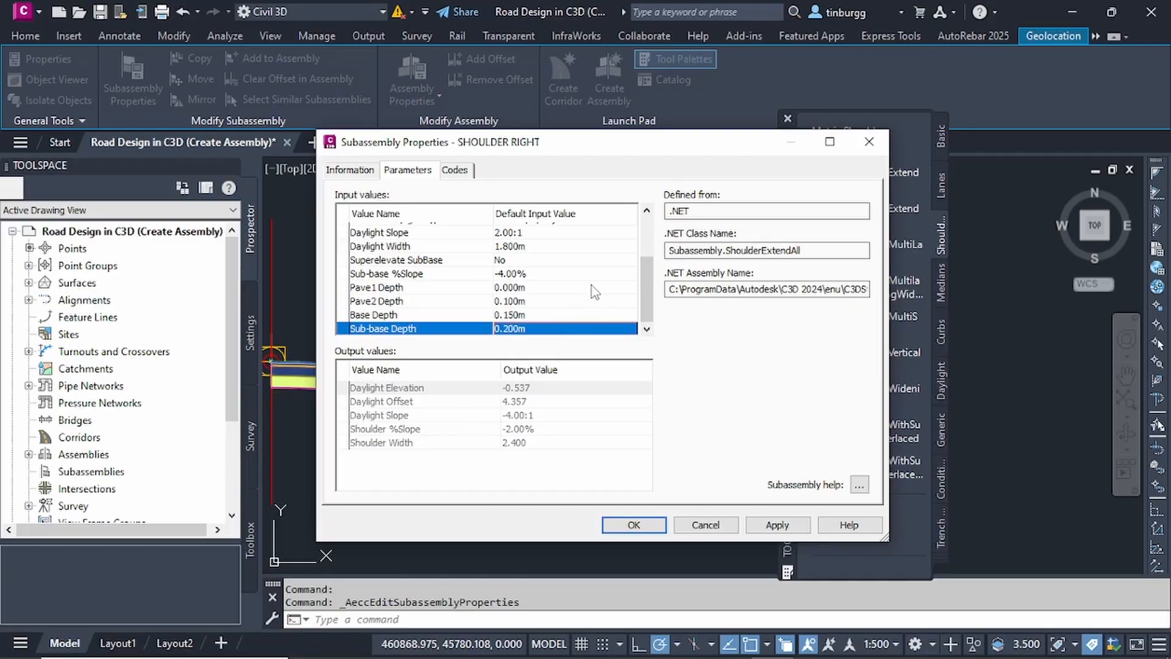
scroll(593, 296, up, 2)
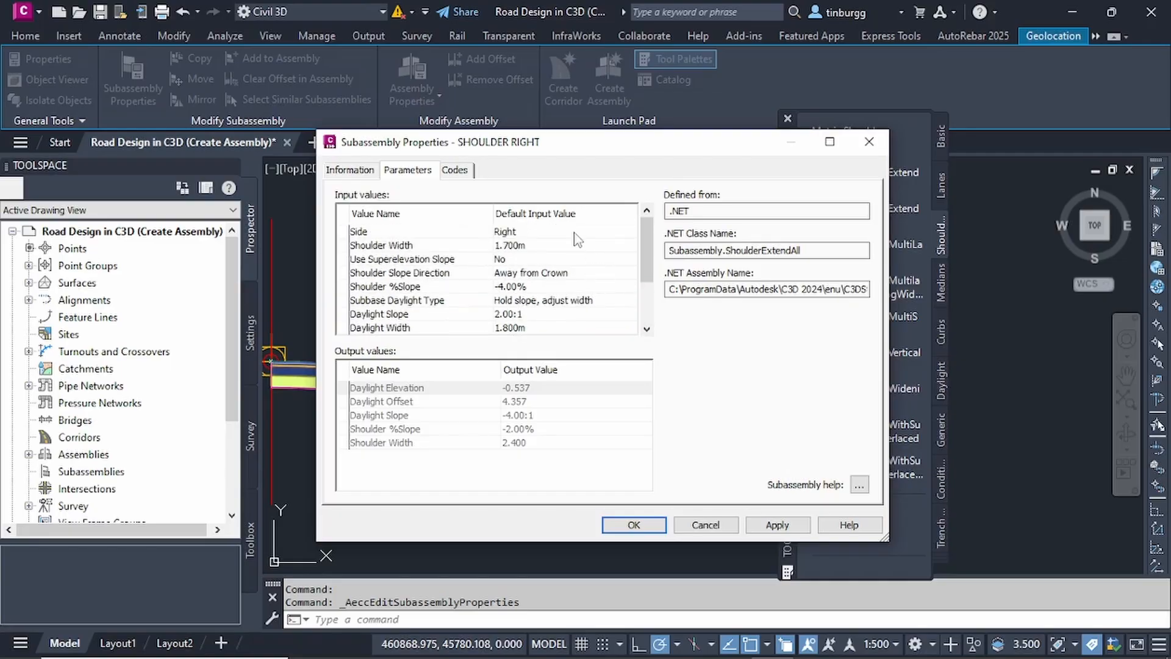
click(634, 525)
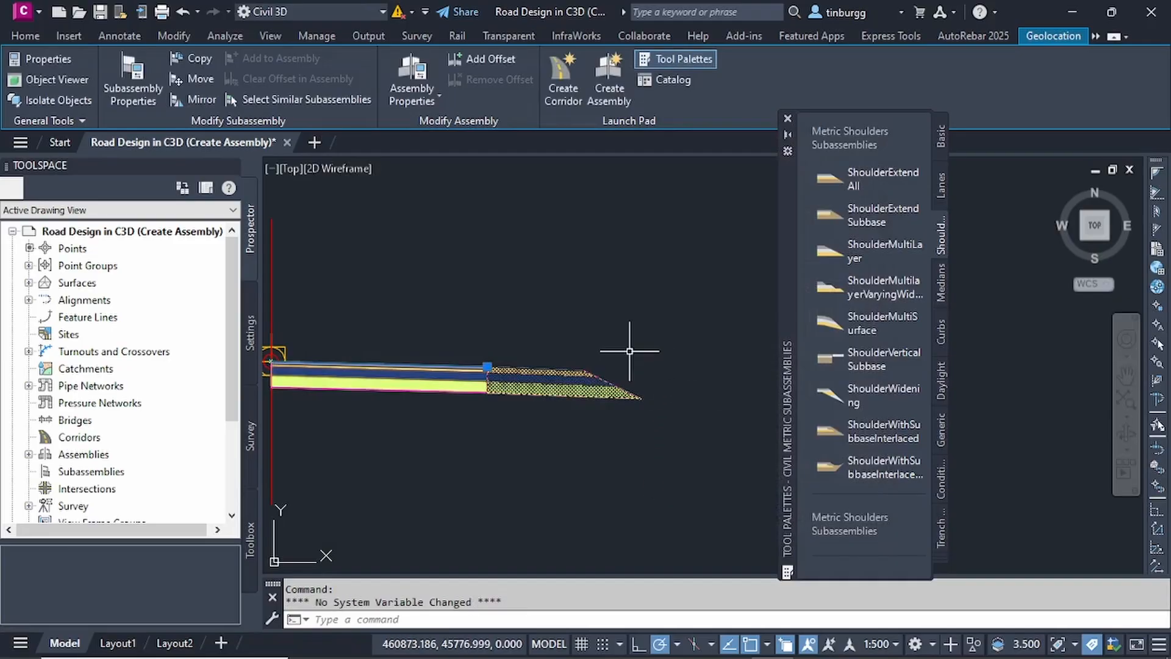
key(Escape)
Examine how the pavement, base and sub-base layers line up where the right lane meets the shoulder.
scroll(564, 359, up, 4)
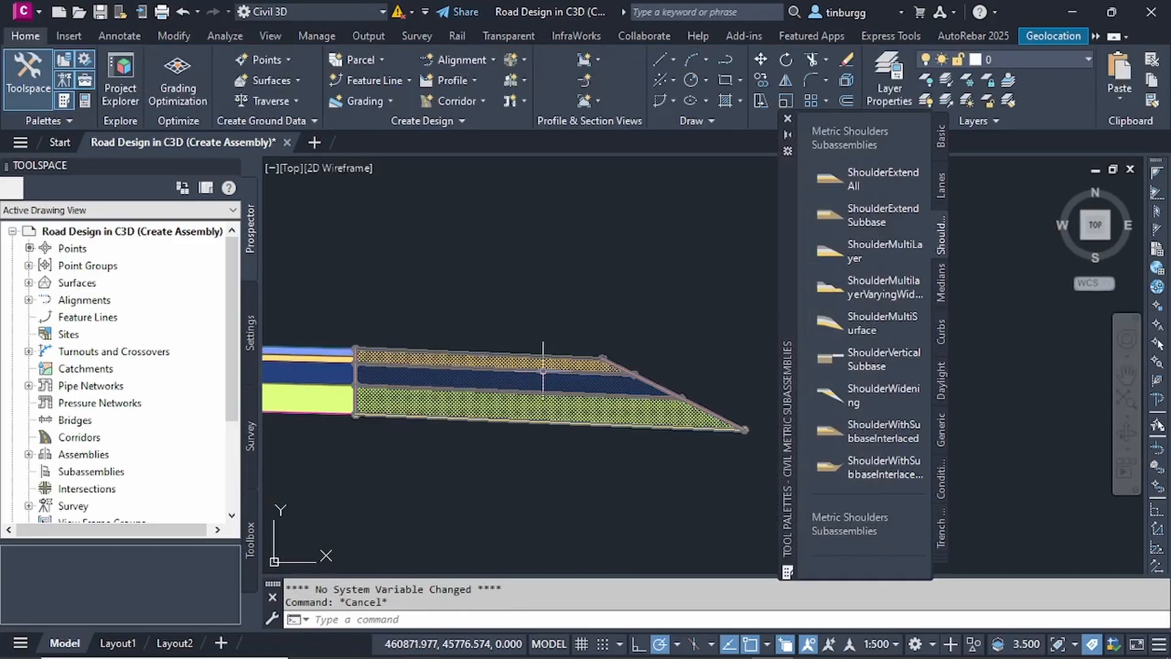
middle_drag(498, 466, 617, 481)
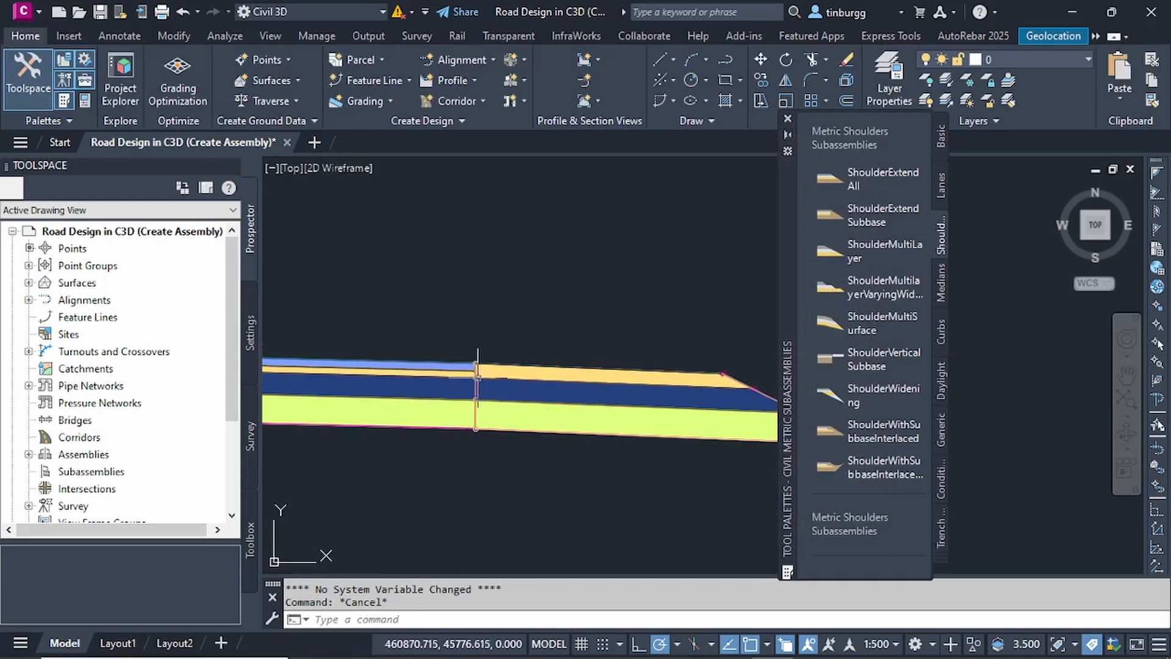
scroll(477, 360, up, 2)
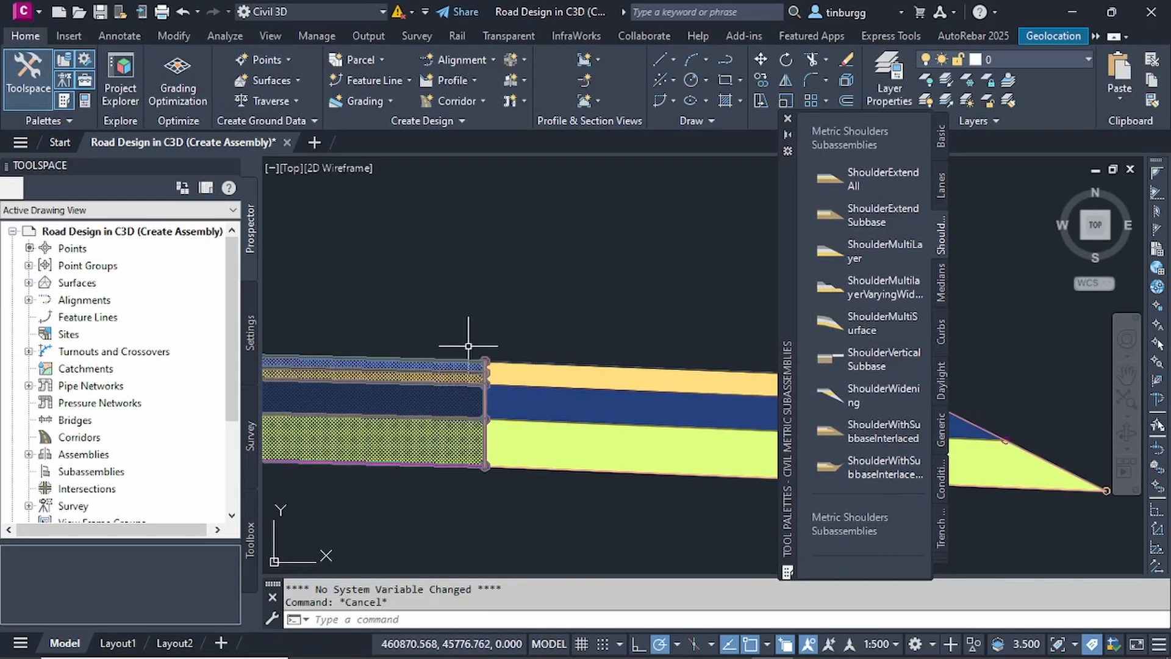
scroll(565, 327, down, 2)
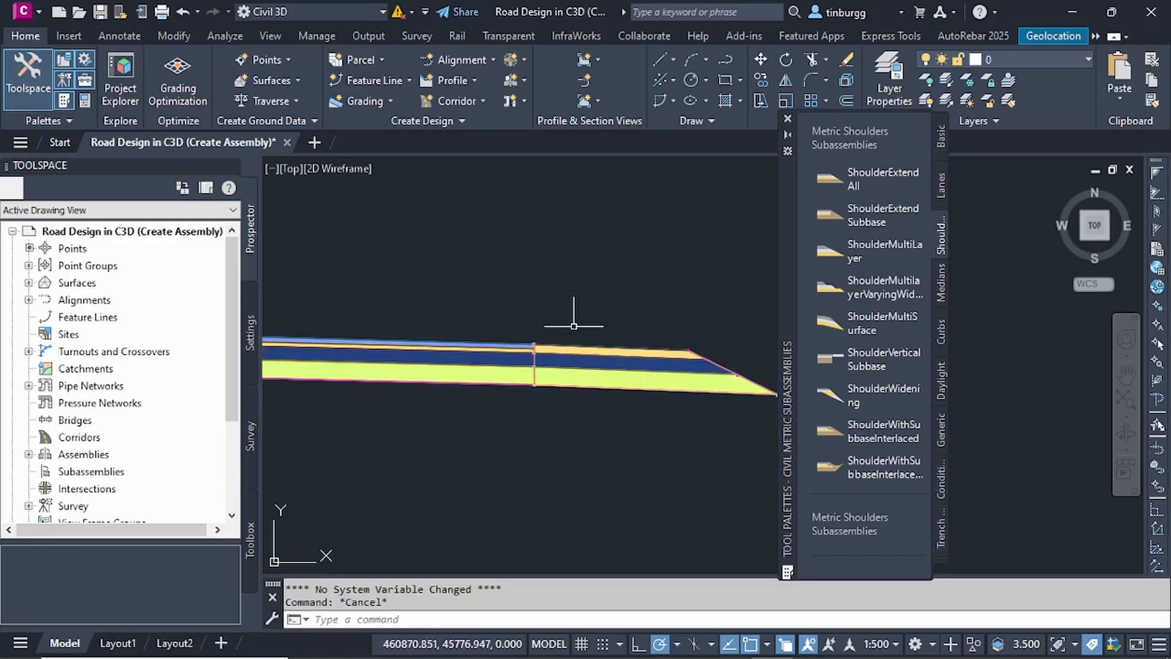
scroll(595, 359, up, 2)
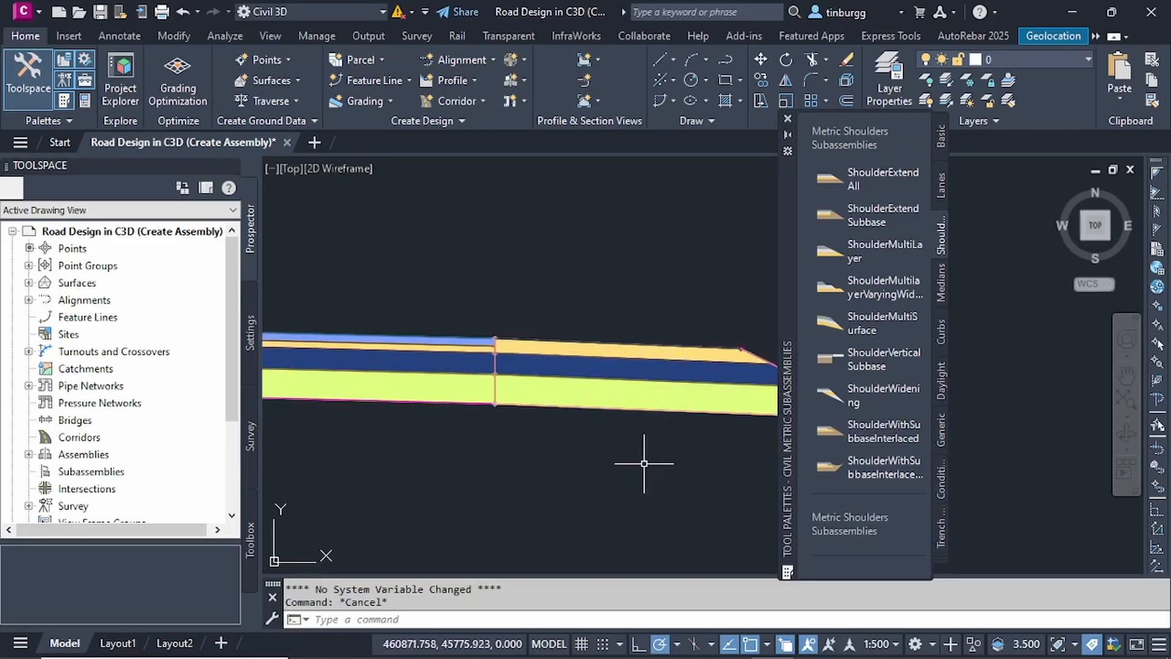
scroll(604, 456, down, 2)
scroll(595, 448, down, 1)
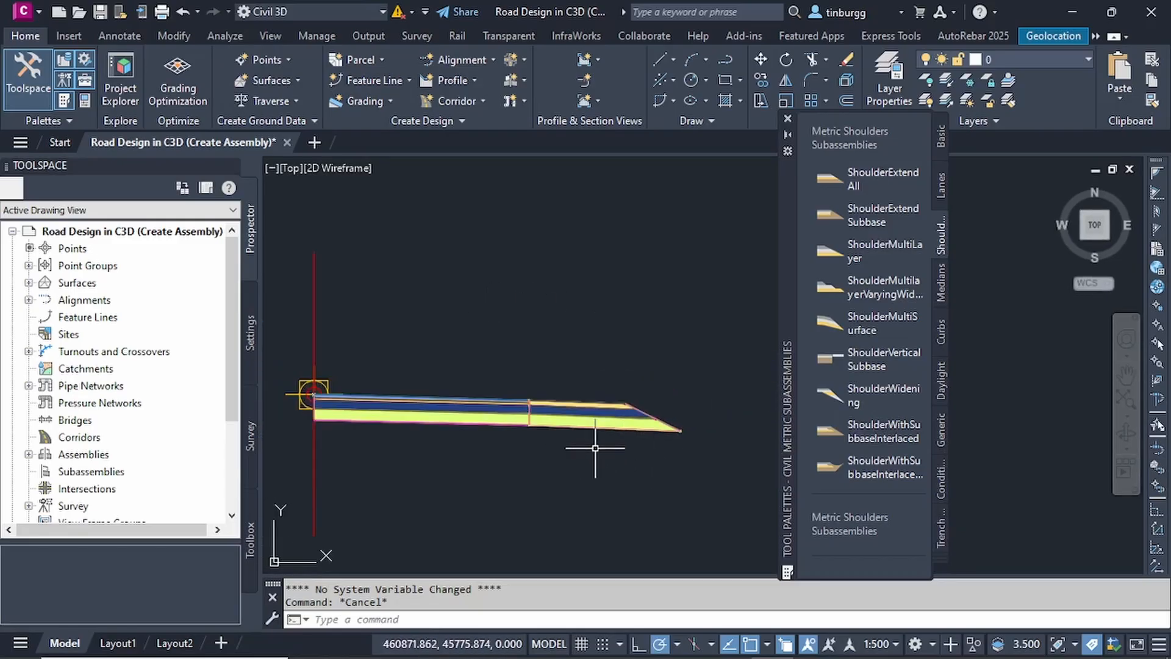
Inspect the sloped outer edge of the right shoulder and the marker point at its sub-base tip.
middle_drag(615, 439, 543, 418)
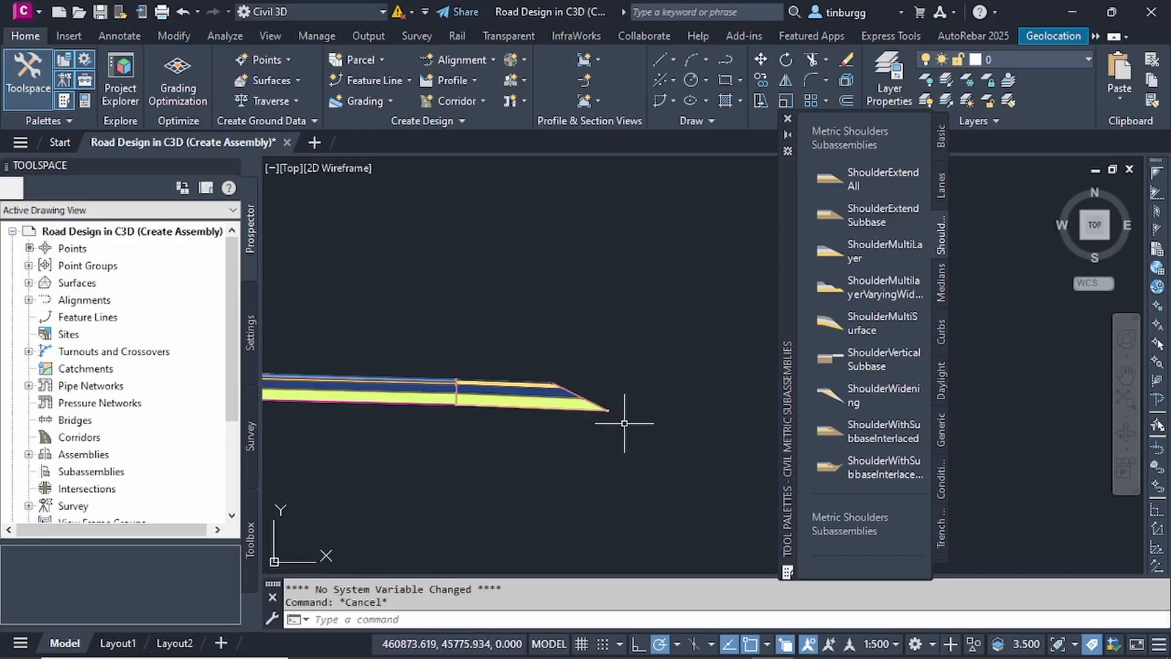
scroll(613, 404, up, 1)
scroll(585, 354, up, 1)
scroll(568, 359, up, 1)
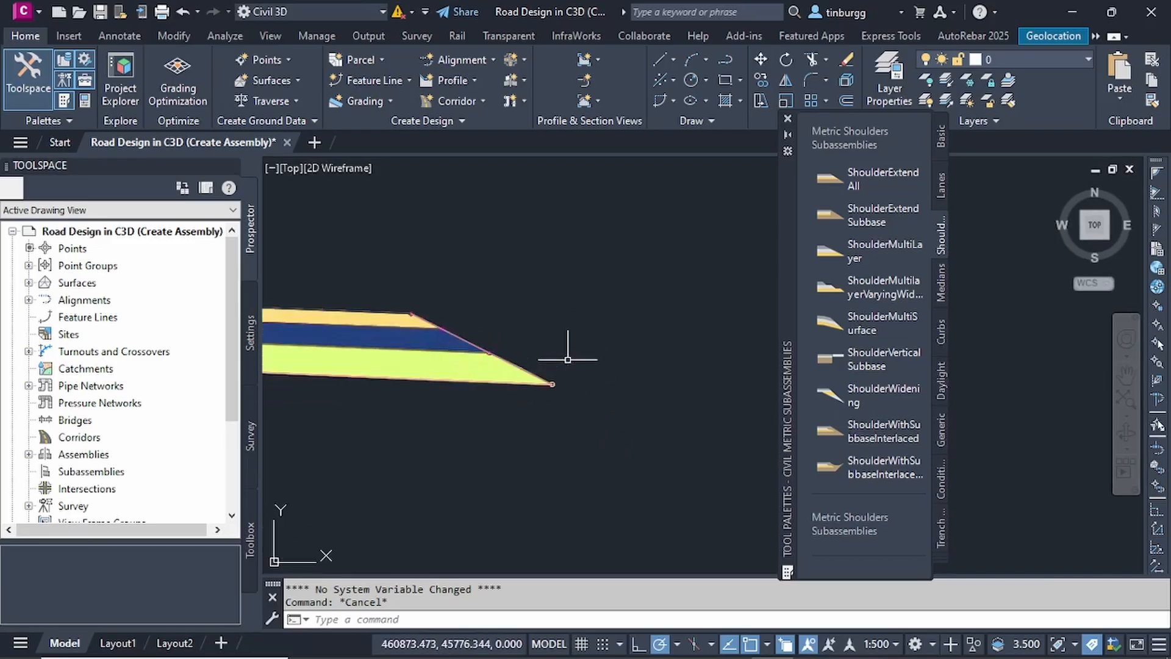
scroll(565, 358, up, 1)
scroll(565, 358, up, 1)
scroll(573, 365, down, 3)
scroll(549, 341, up, 1)
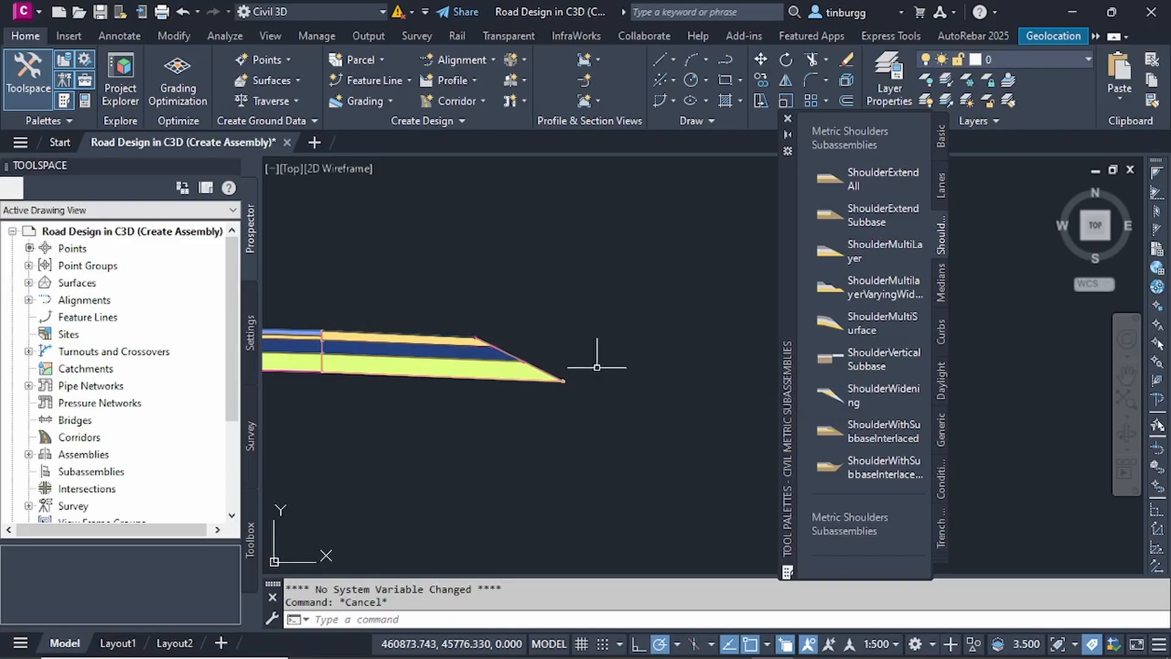
scroll(597, 367, up, 2)
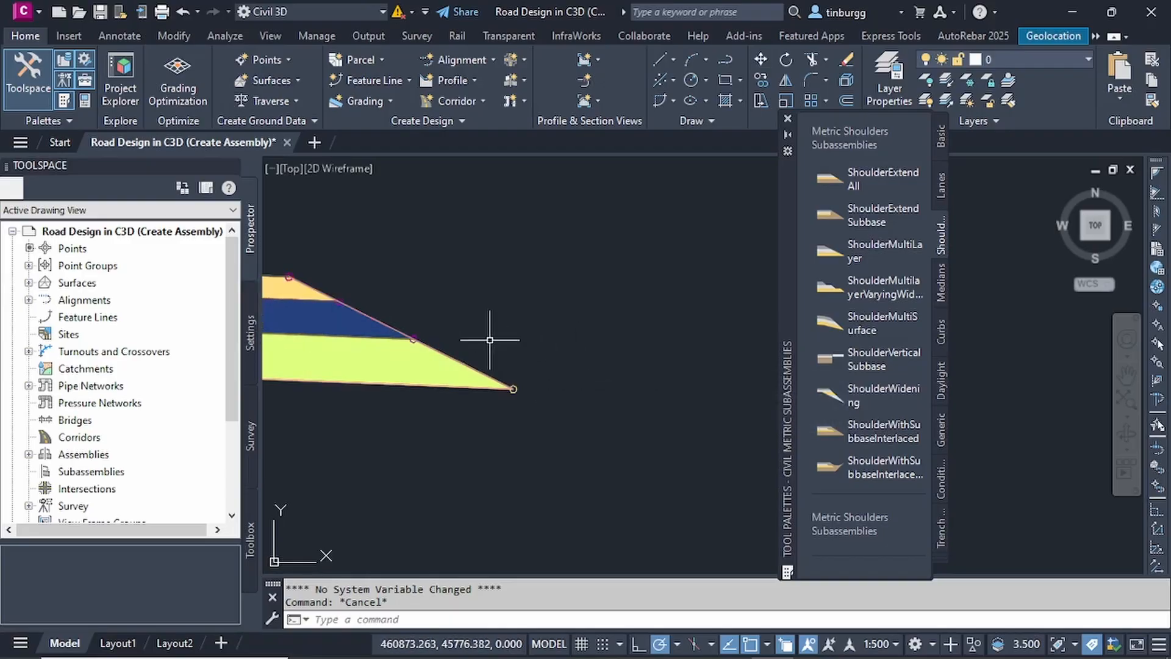
mouse_move(502, 342)
middle_down()
mouse_move(614, 346)
mouse_move(606, 359)
middle_up()
scroll(615, 346, down, 2)
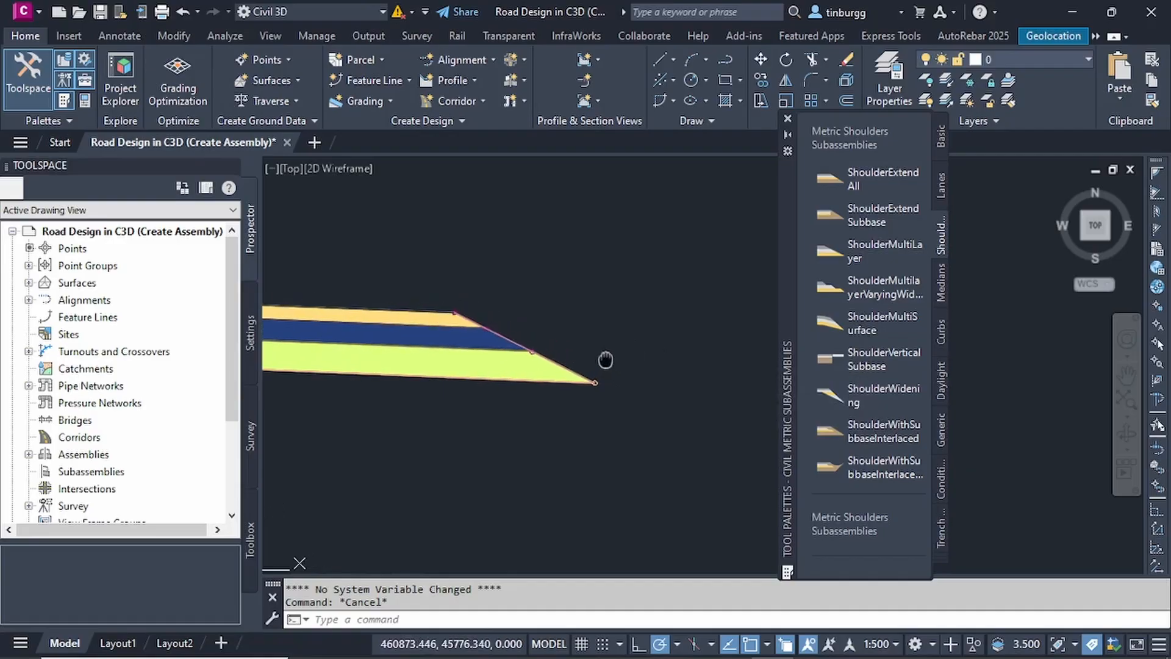
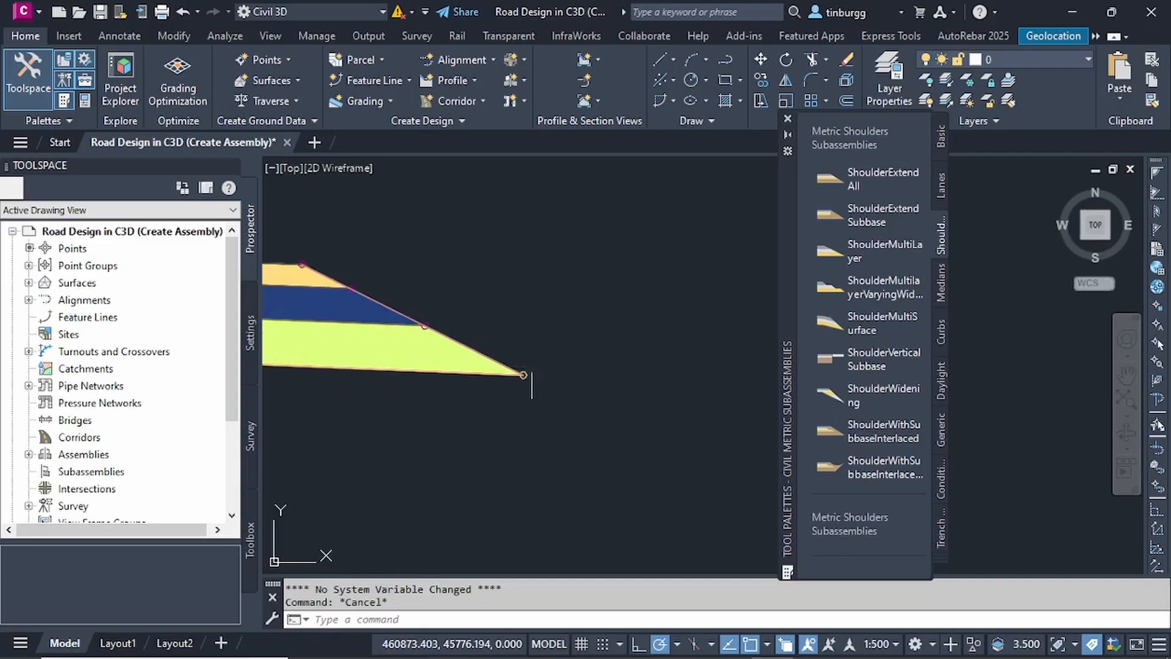
scroll(540, 373, down, 2)
scroll(538, 370, up, 2)
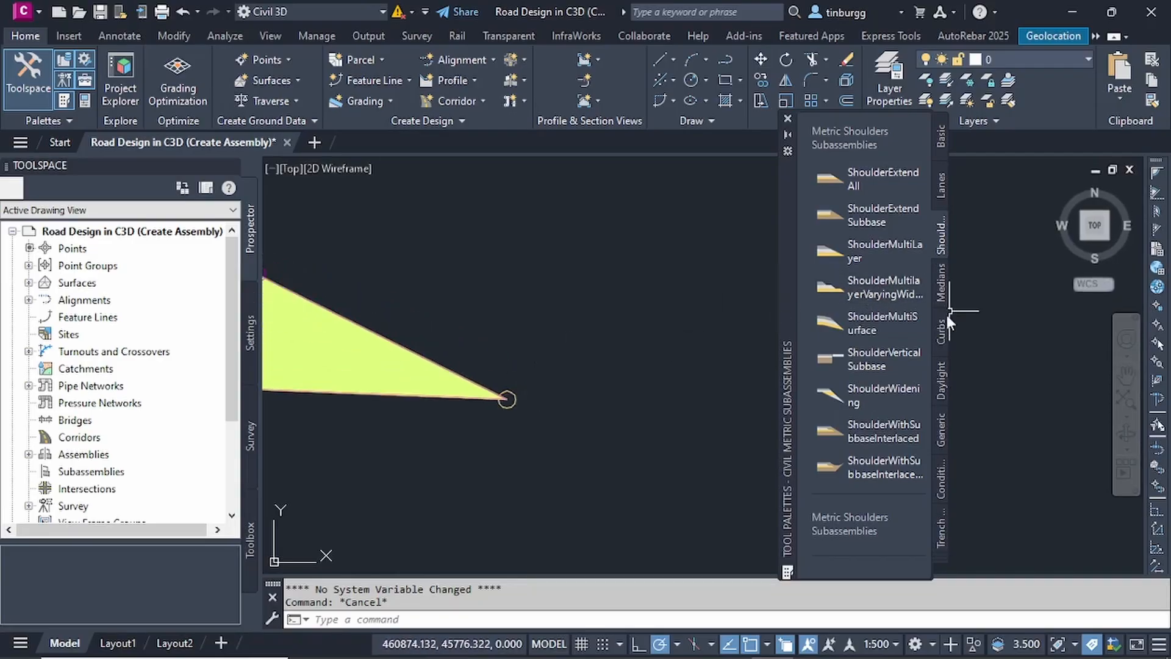
Bring up the metric Daylight subassemblies.
click(938, 379)
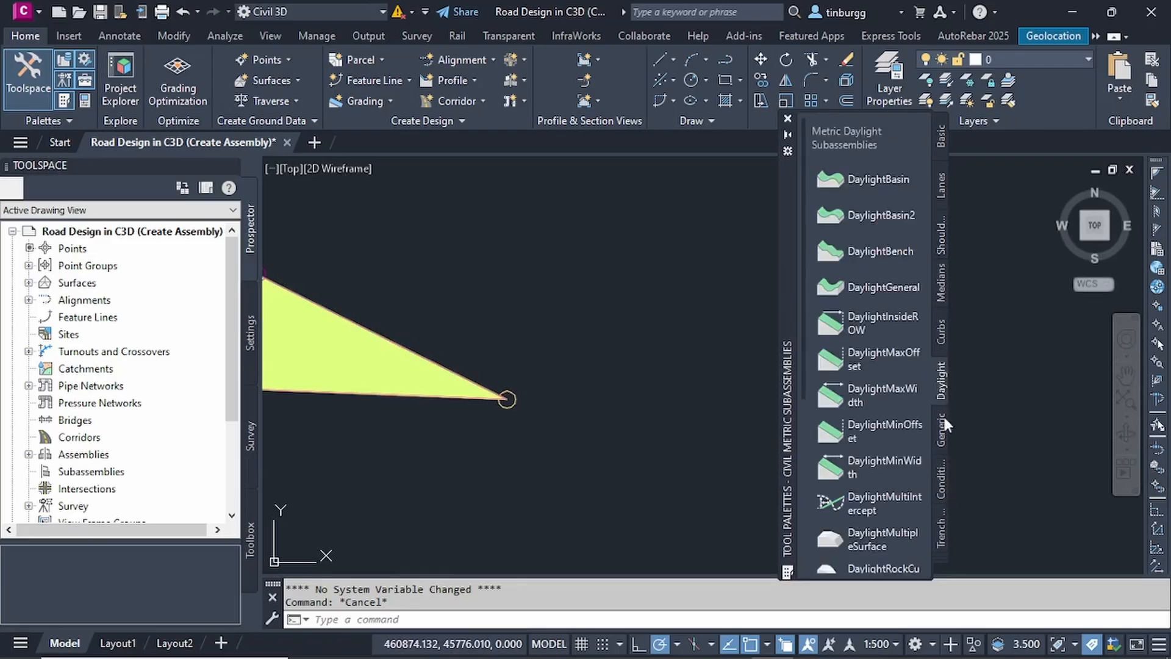
click(940, 551)
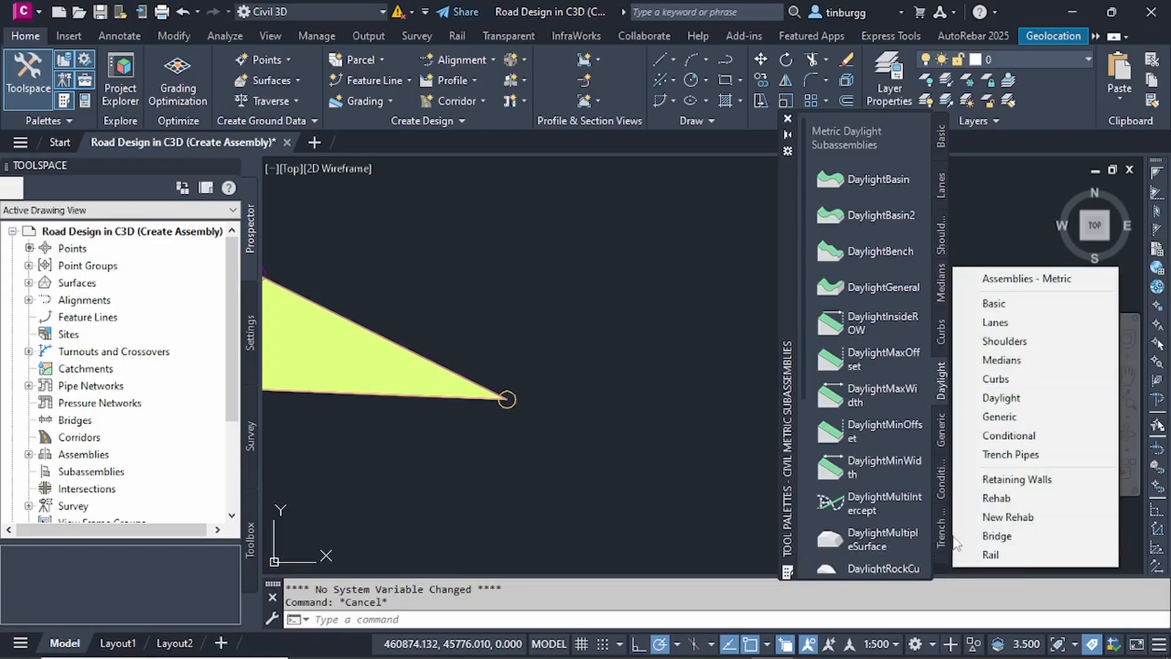
click(1010, 399)
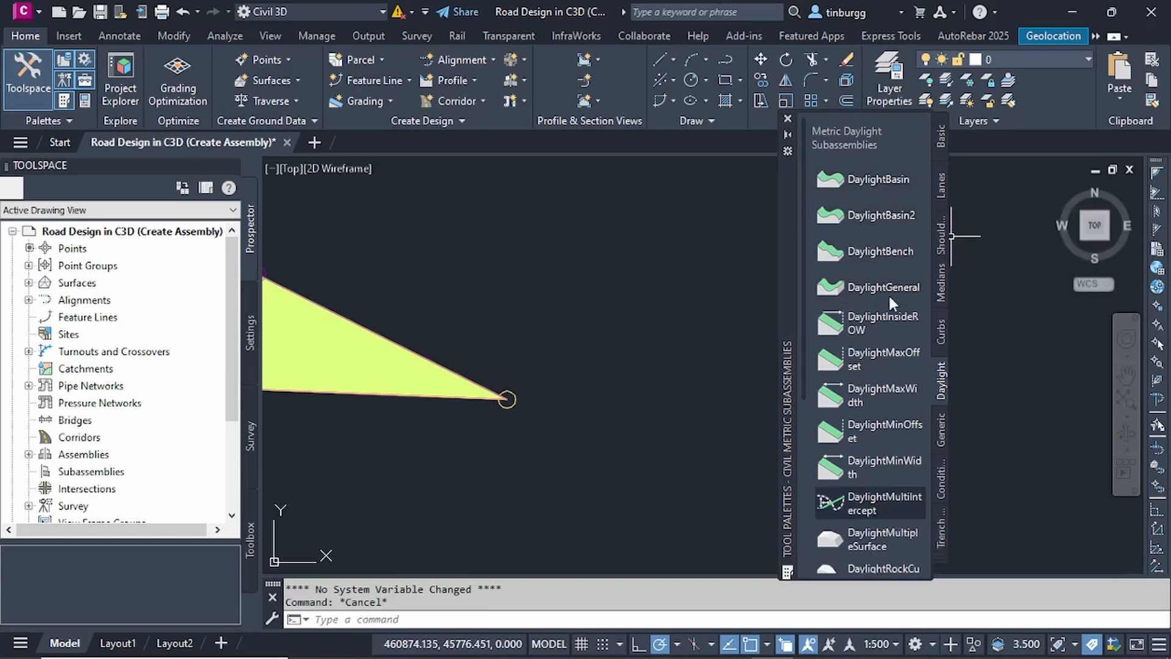
Read the help page of the DaylightBasin subassembly for its diagram, input parameters, targets and behavior, and close it.
right_click(867, 179)
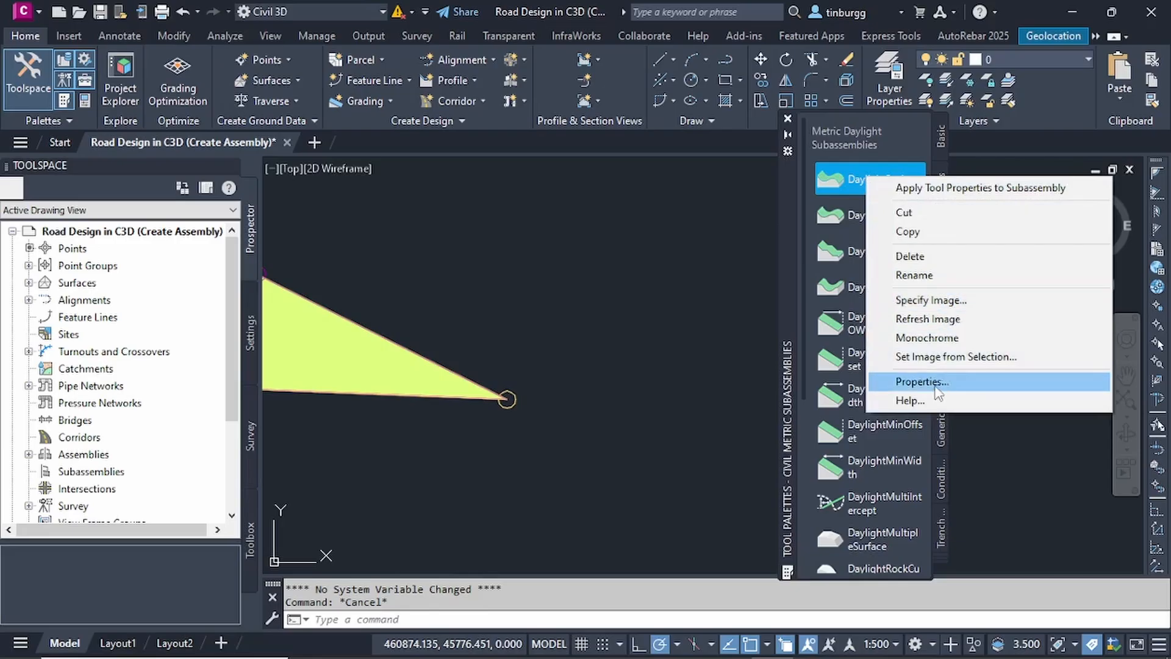
click(908, 400)
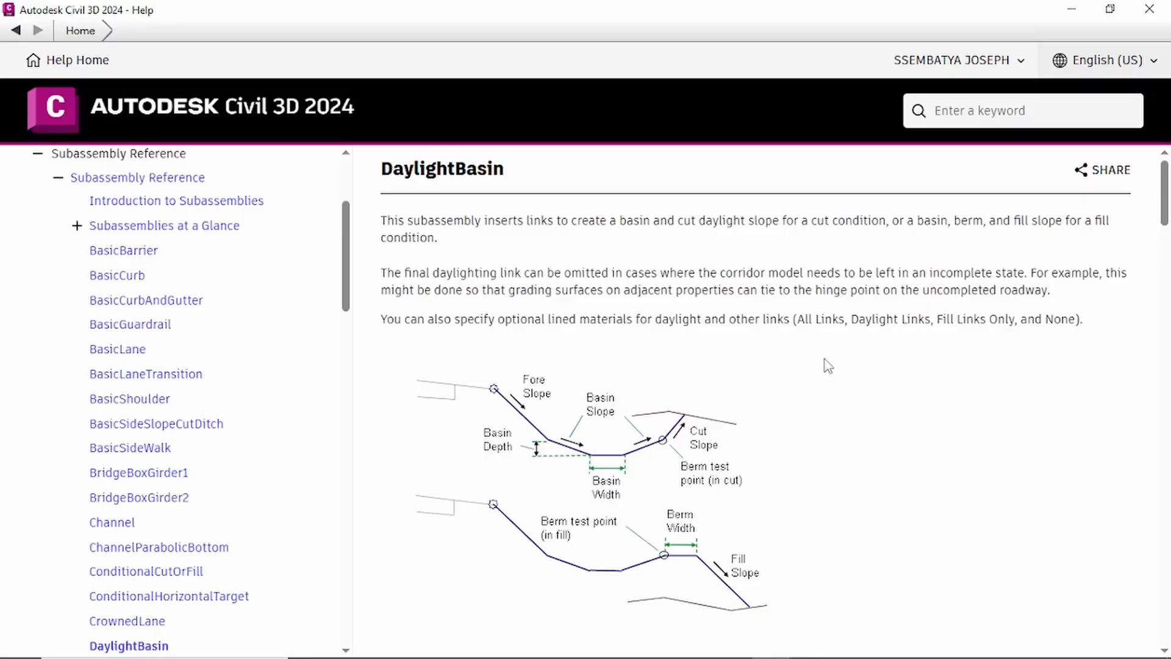
scroll(726, 343, down, 10)
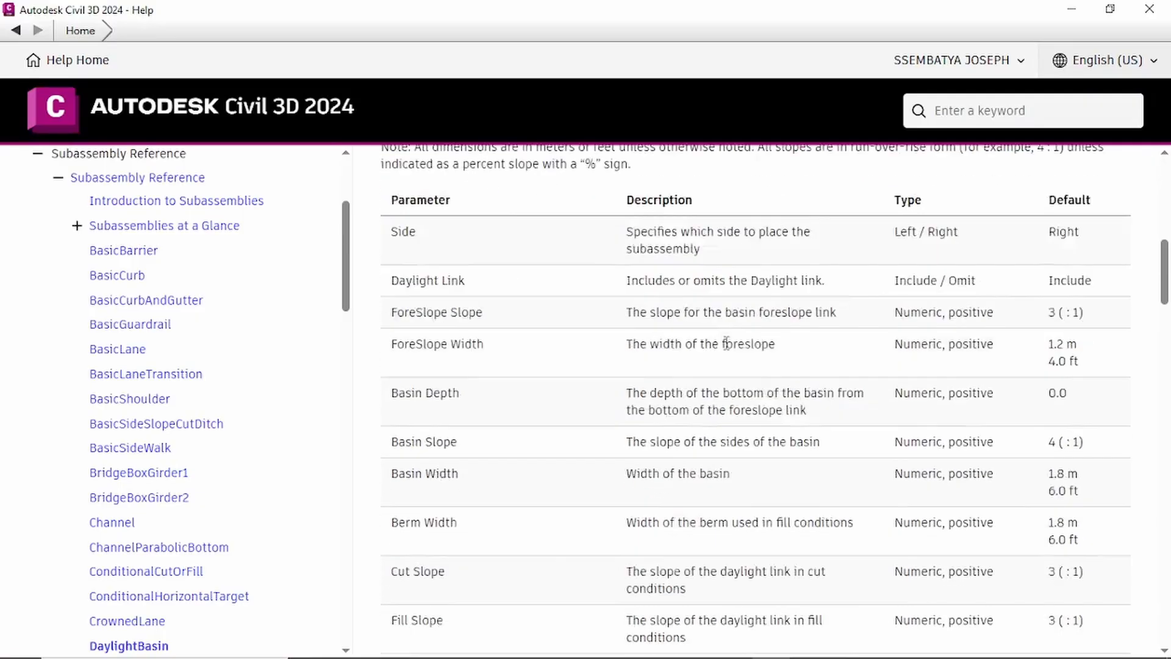
scroll(726, 343, down, 20)
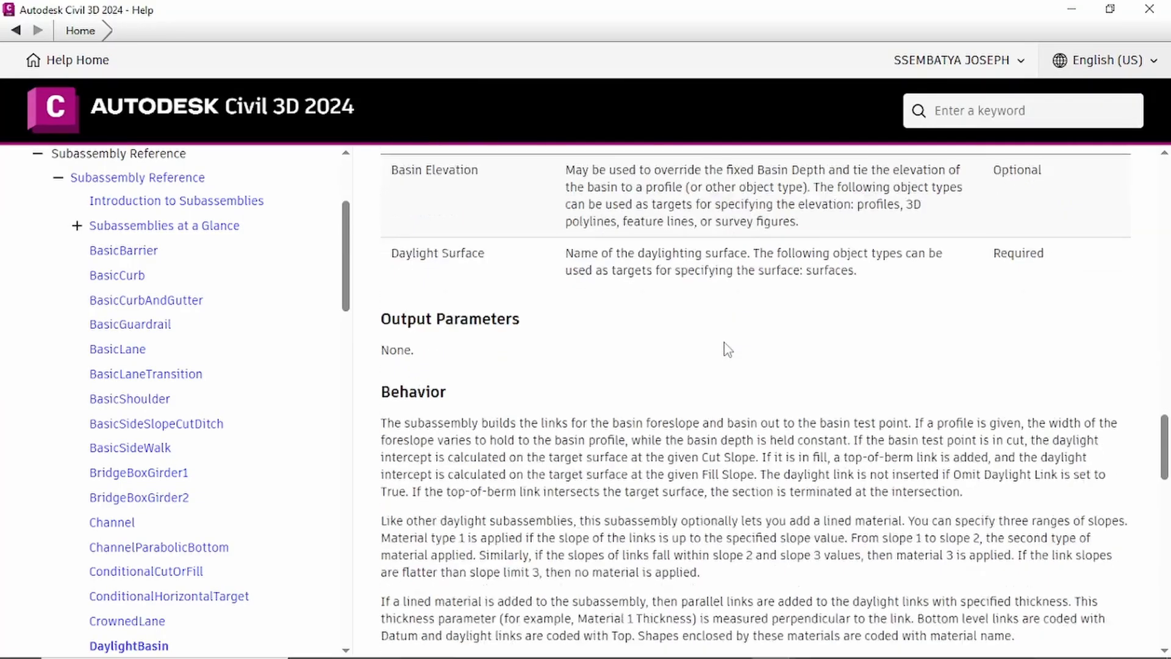
scroll(728, 349, up, 6)
scroll(728, 349, down, 5)
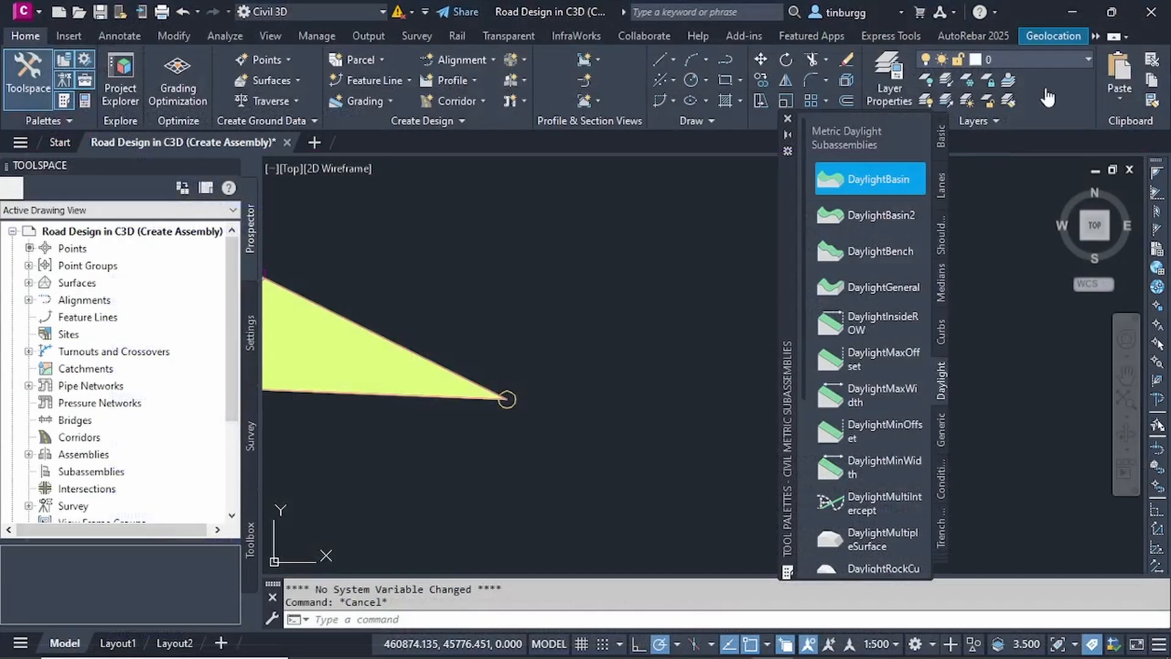
click(1148, 8)
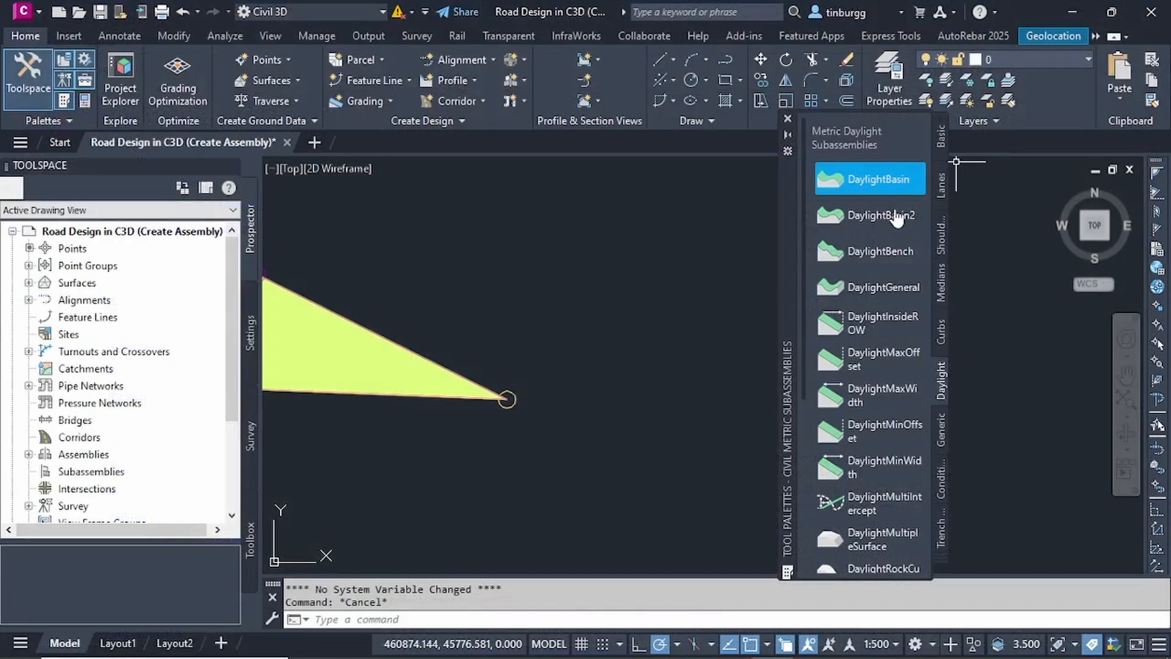
Attach a DaylightBench subassembly to the marker point at the outer sub-base tip of the right shoulder and finish the command.
click(887, 250)
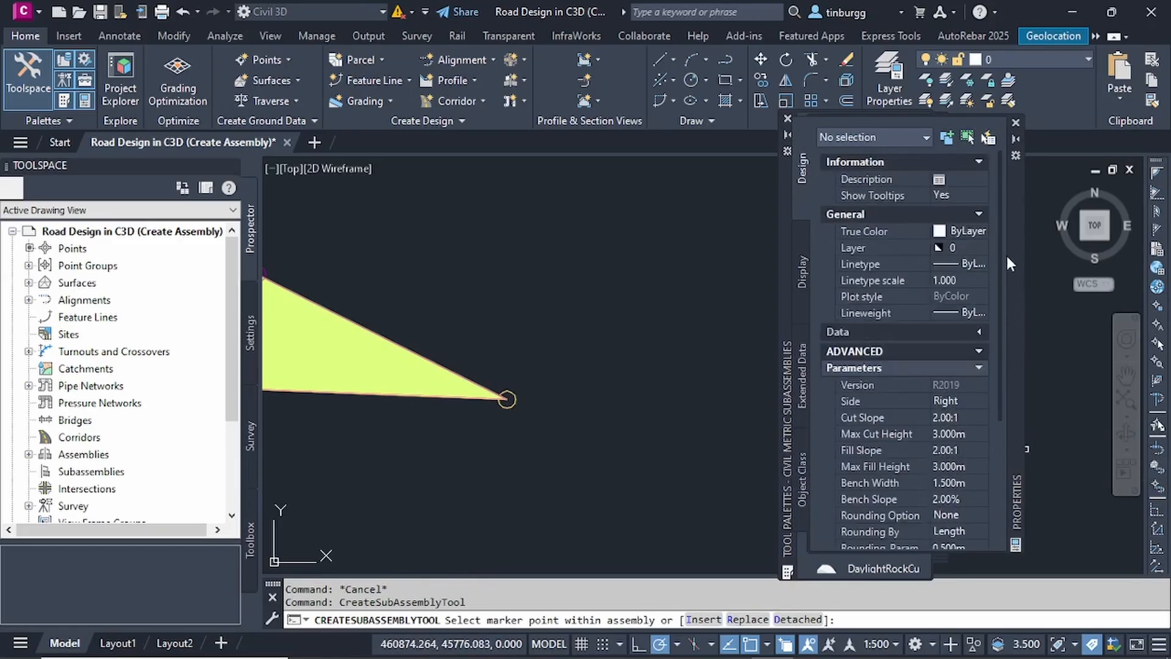
click(1015, 124)
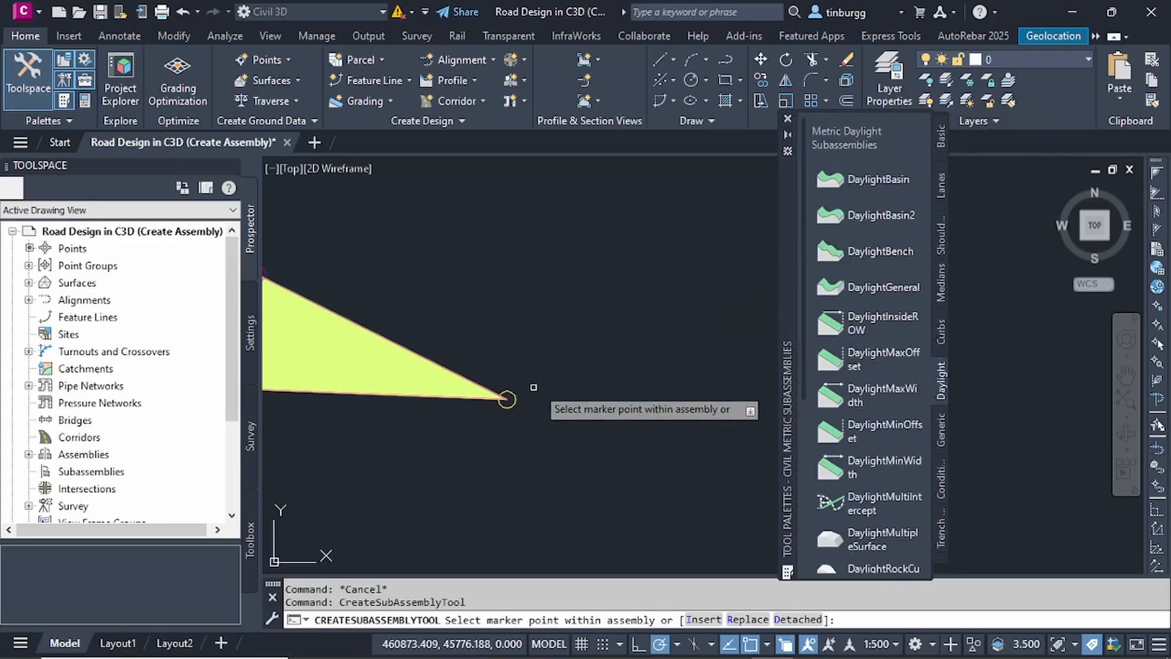
scroll(552, 387, down, 3)
scroll(531, 390, up, 5)
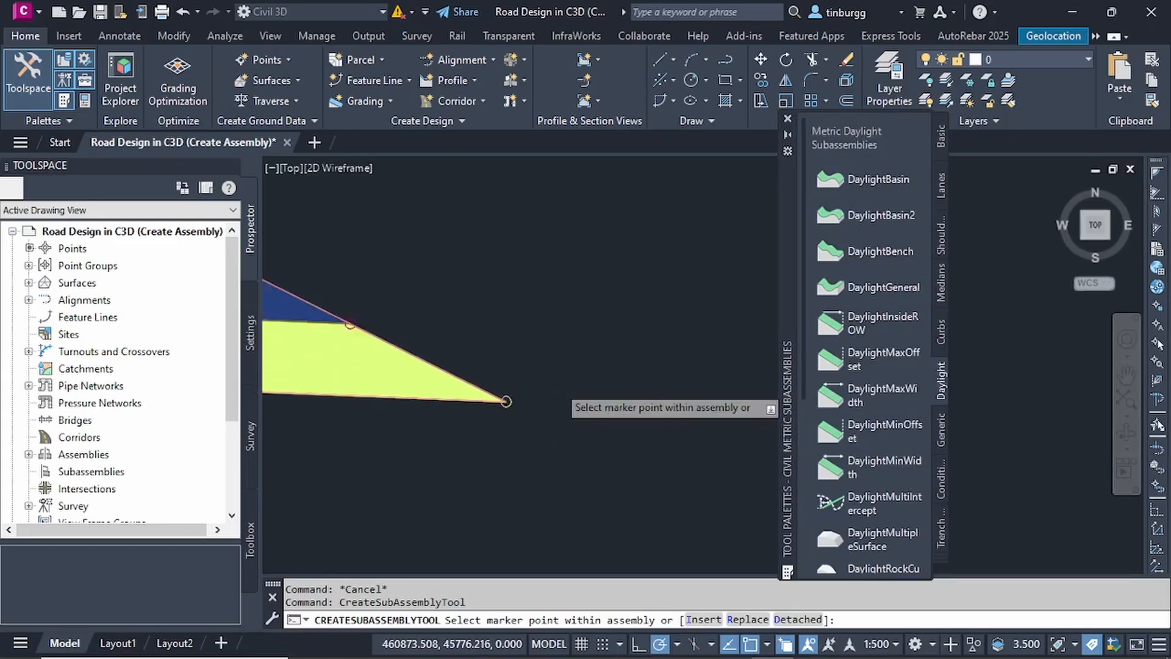
scroll(522, 396, down, 5)
scroll(521, 397, up, 4)
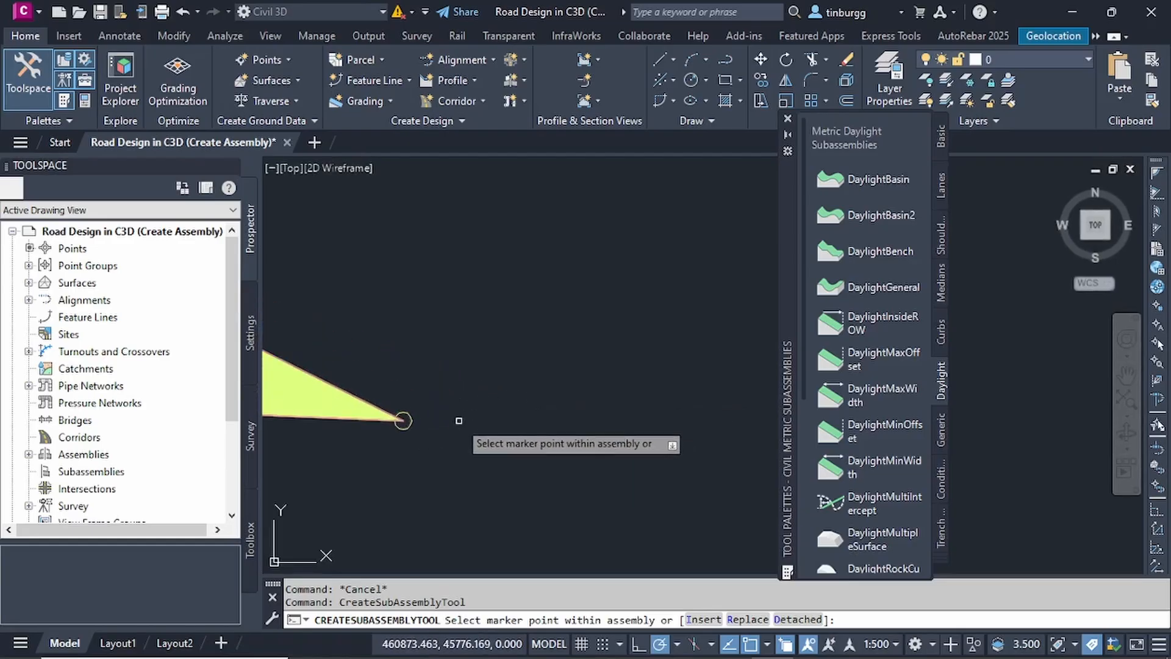
middle_drag(461, 418, 570, 404)
scroll(537, 409, up, 3)
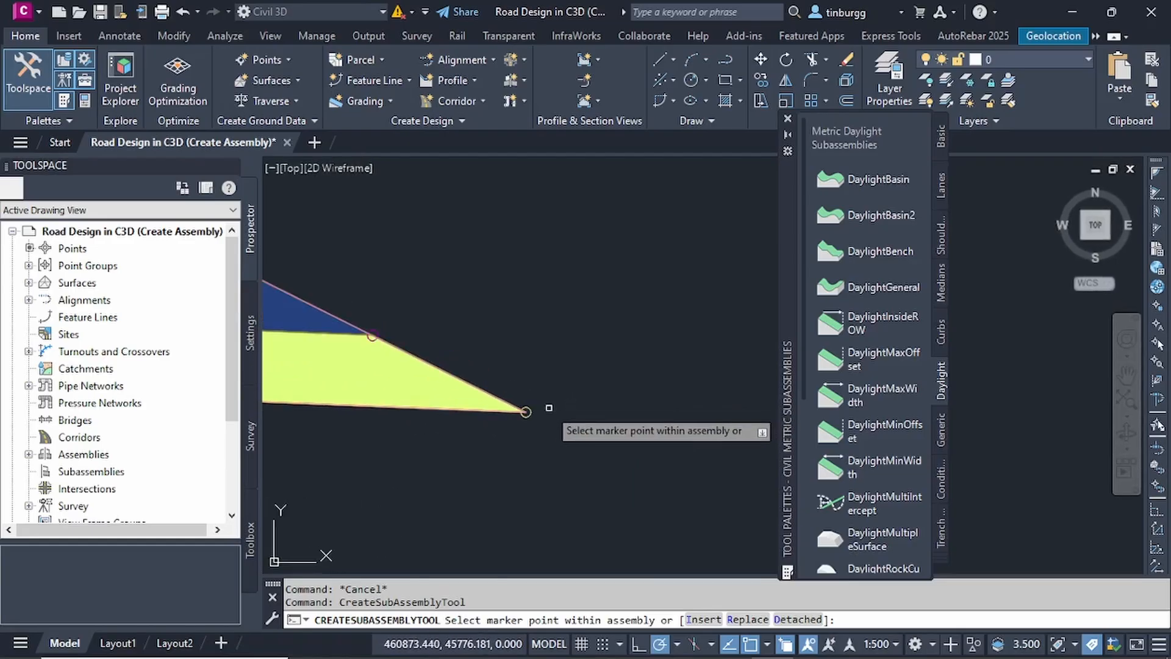
click(534, 404)
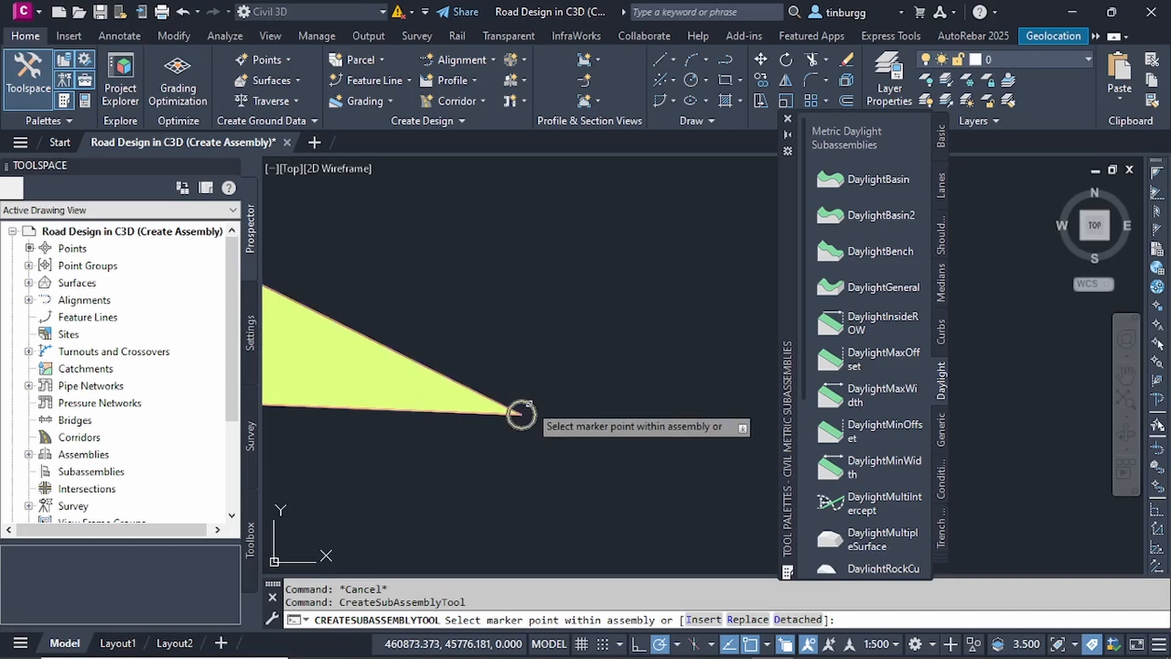
scroll(601, 365, down, 5)
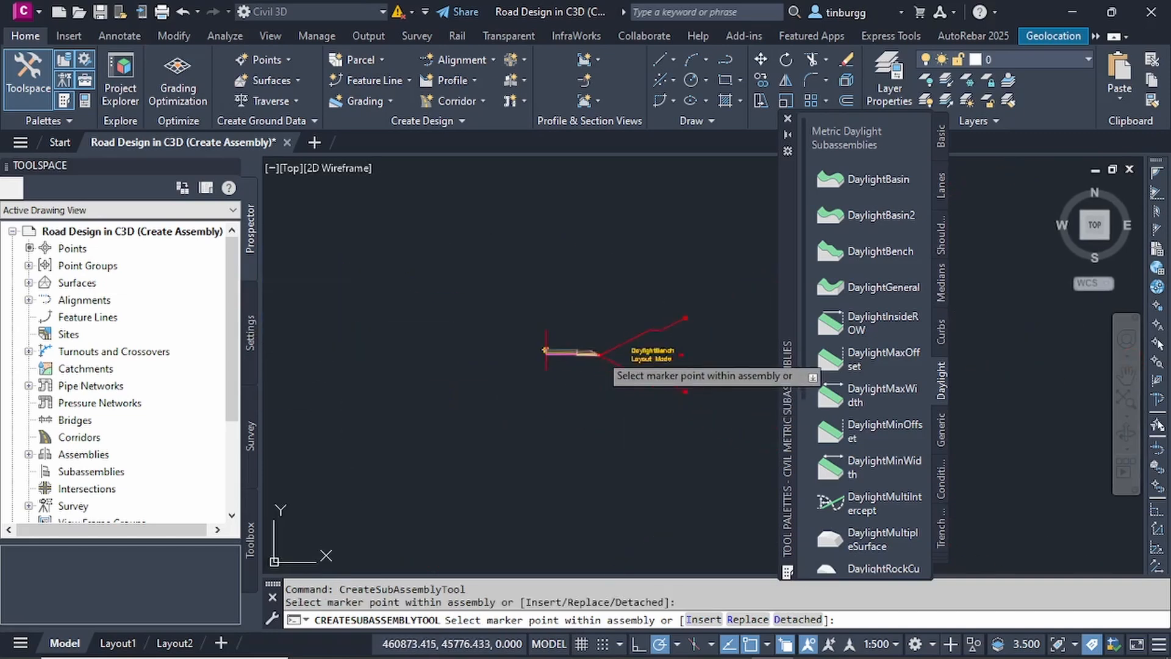
scroll(581, 356, up, 4)
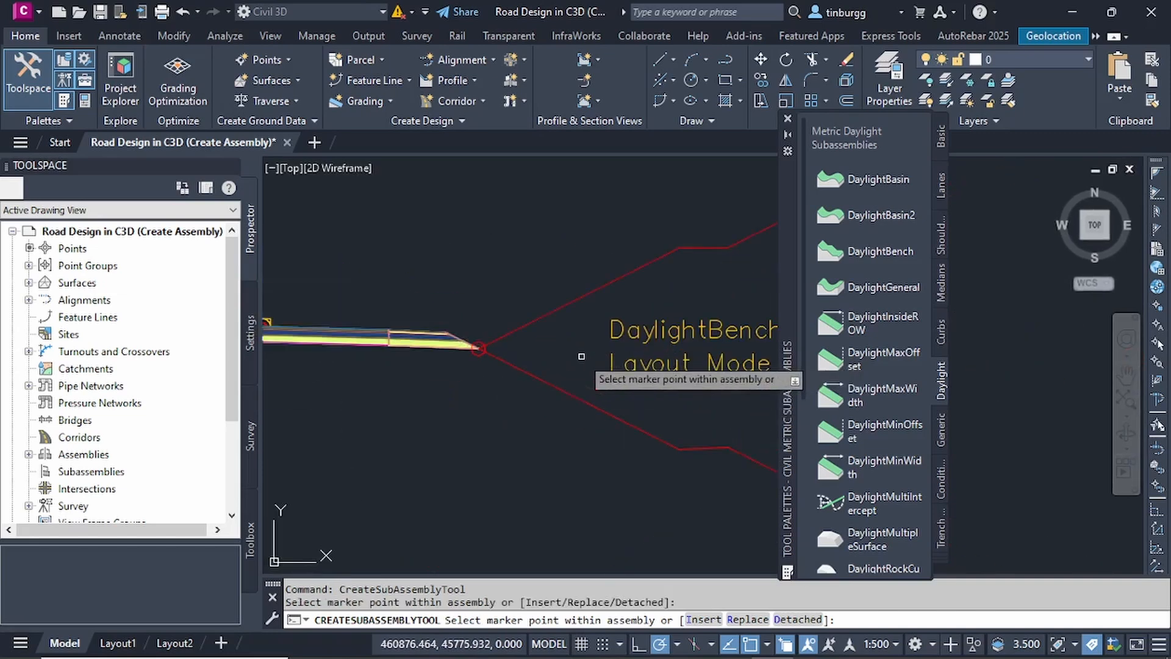
key(Escape)
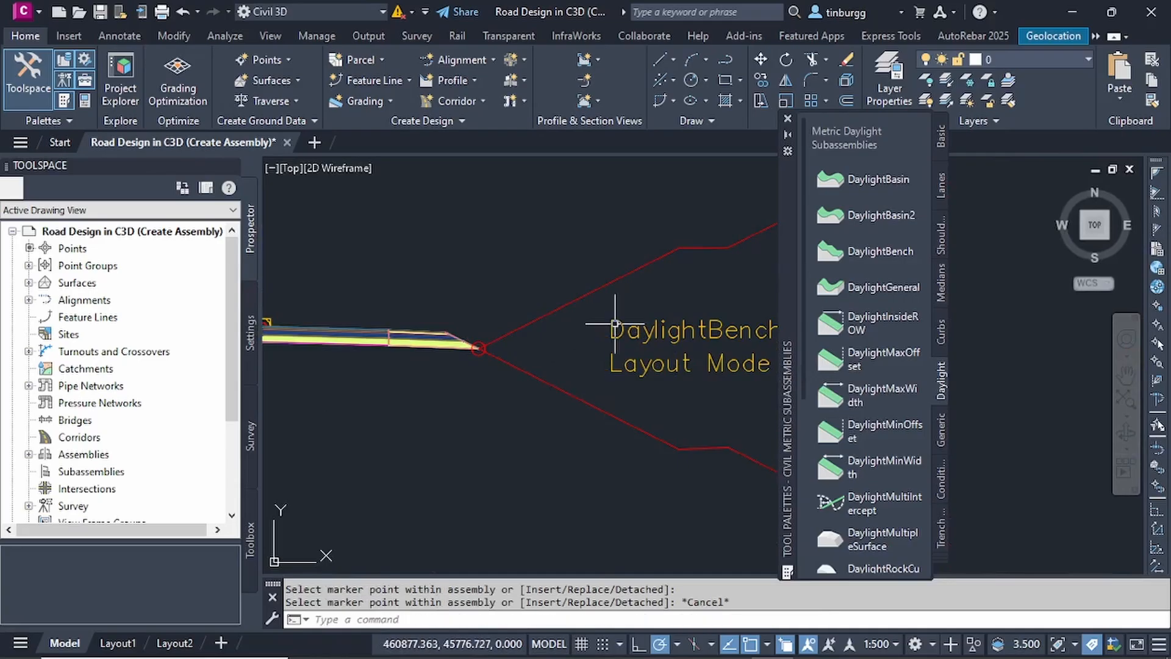
scroll(616, 324, down, 3)
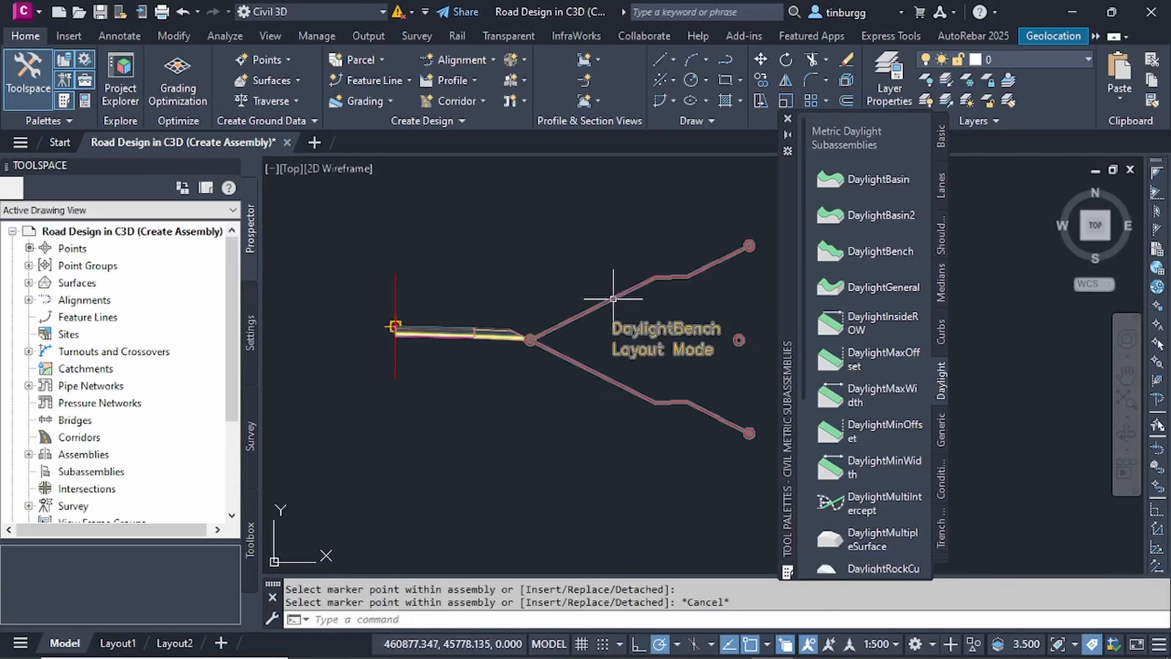
Rename the DaylightBench subassembly on the right shoulder as DAYLIGHT RIGHT in its subassembly properties.
click(612, 299)
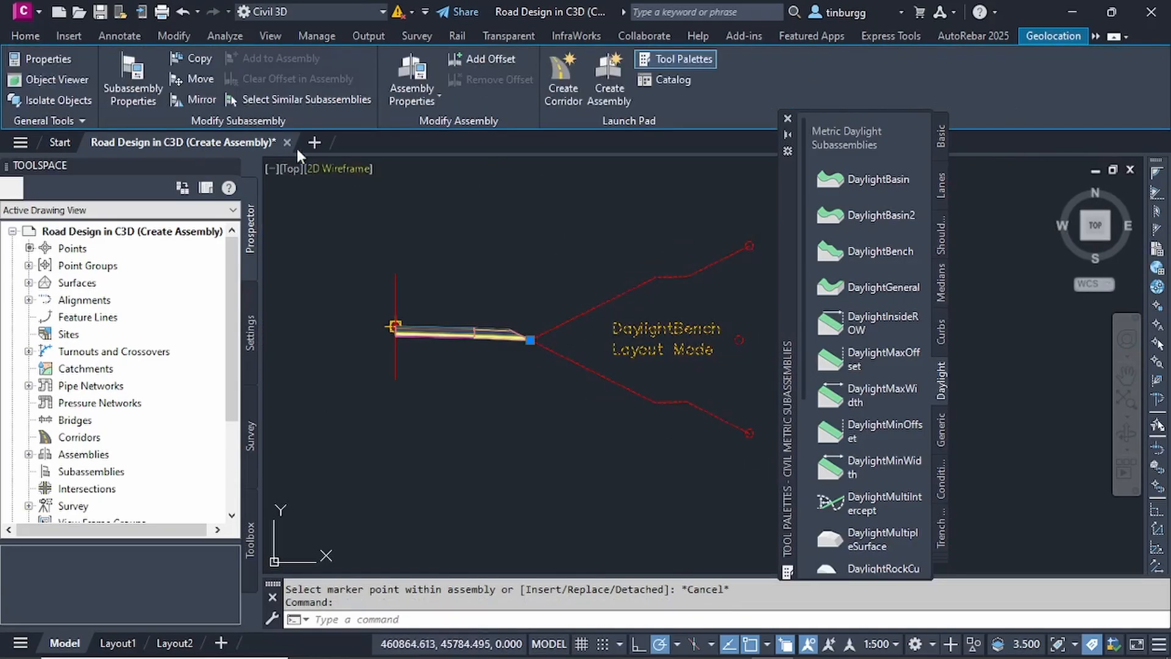
click(127, 70)
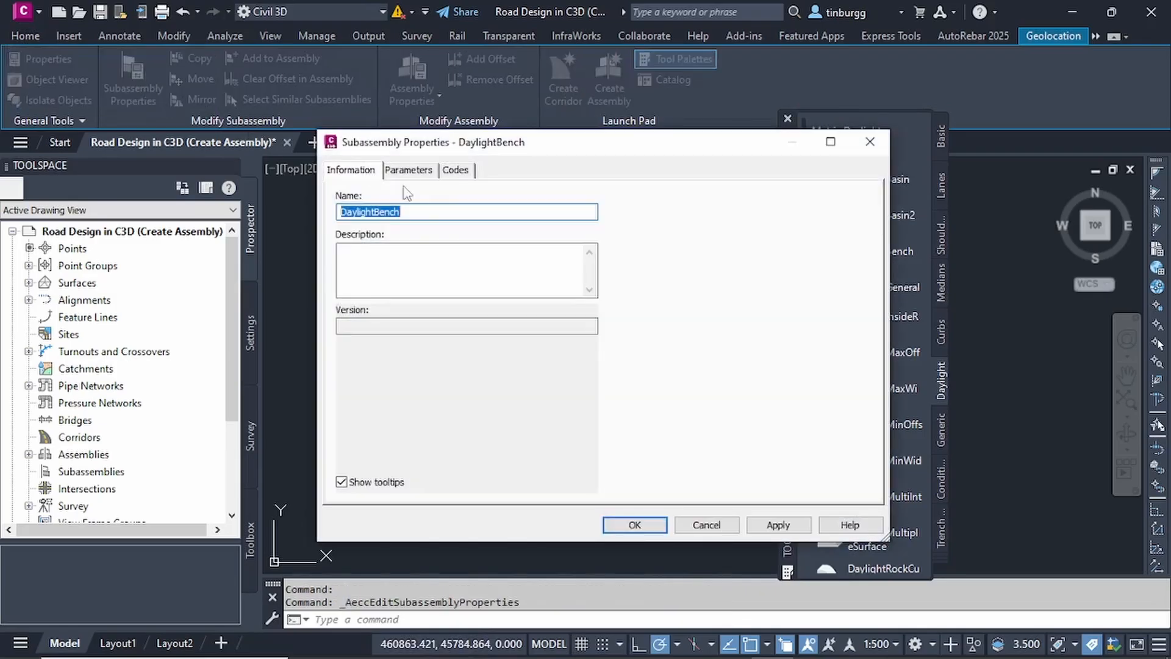
click(423, 213)
drag(417, 212, 332, 211)
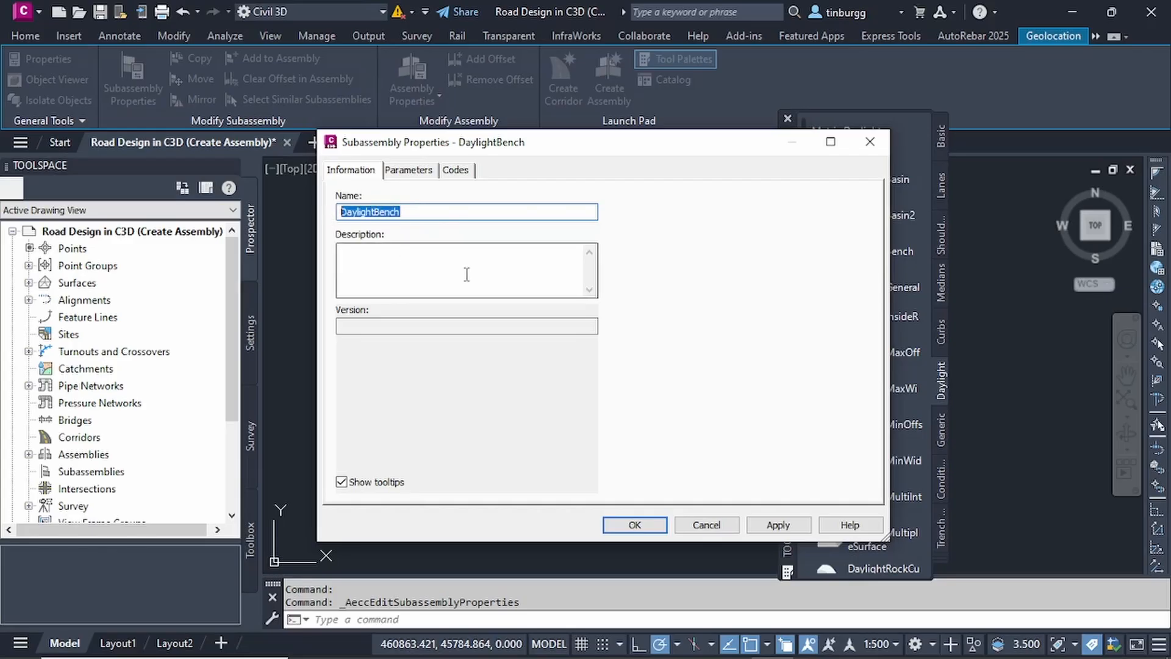
text(DAYLIGHT RIGHT)
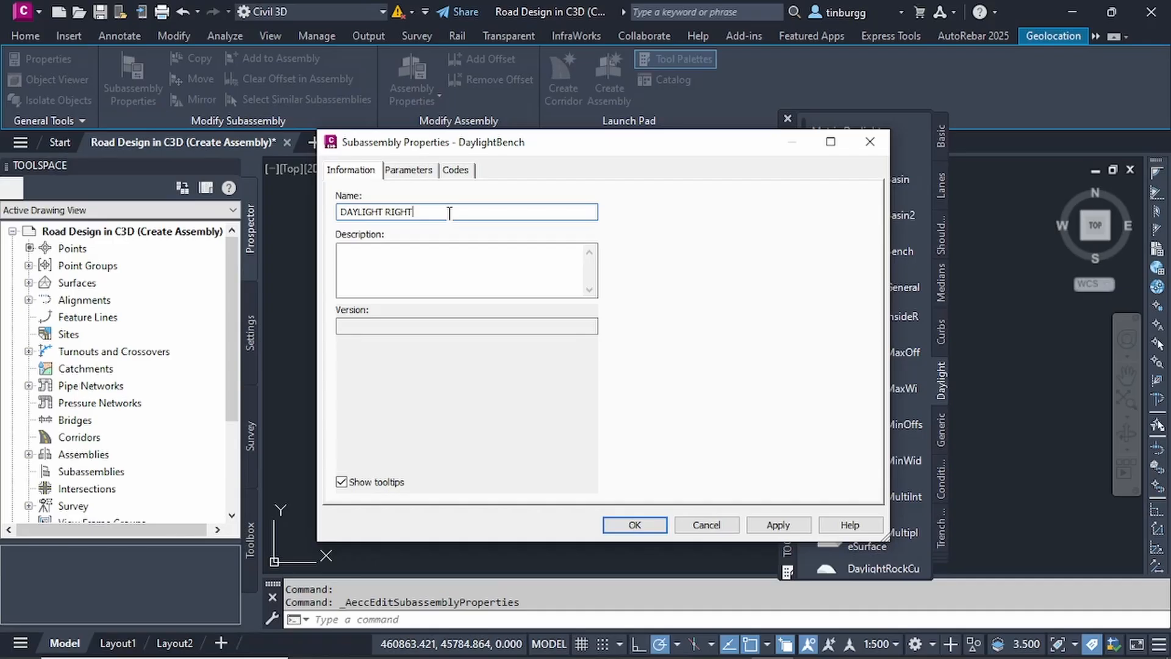
click(439, 257)
Review the daylight subassembly's input parameters, including side, slopes, bench, rounding and lining materials, then accept the properties and deselect it.
click(402, 173)
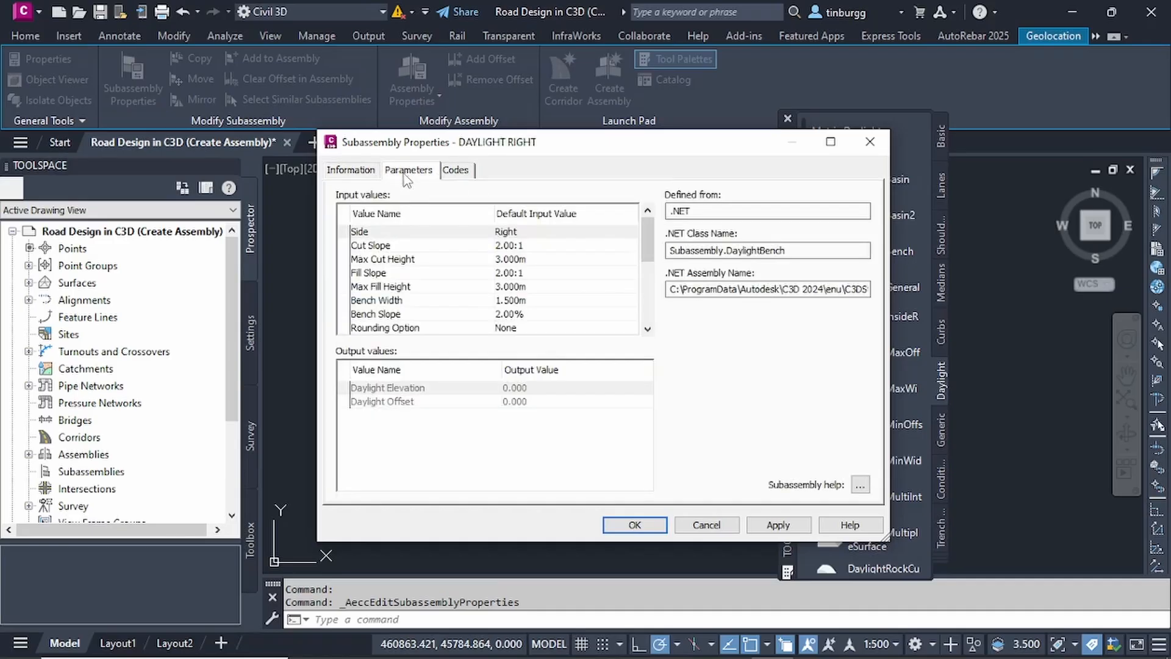
double_click(542, 237)
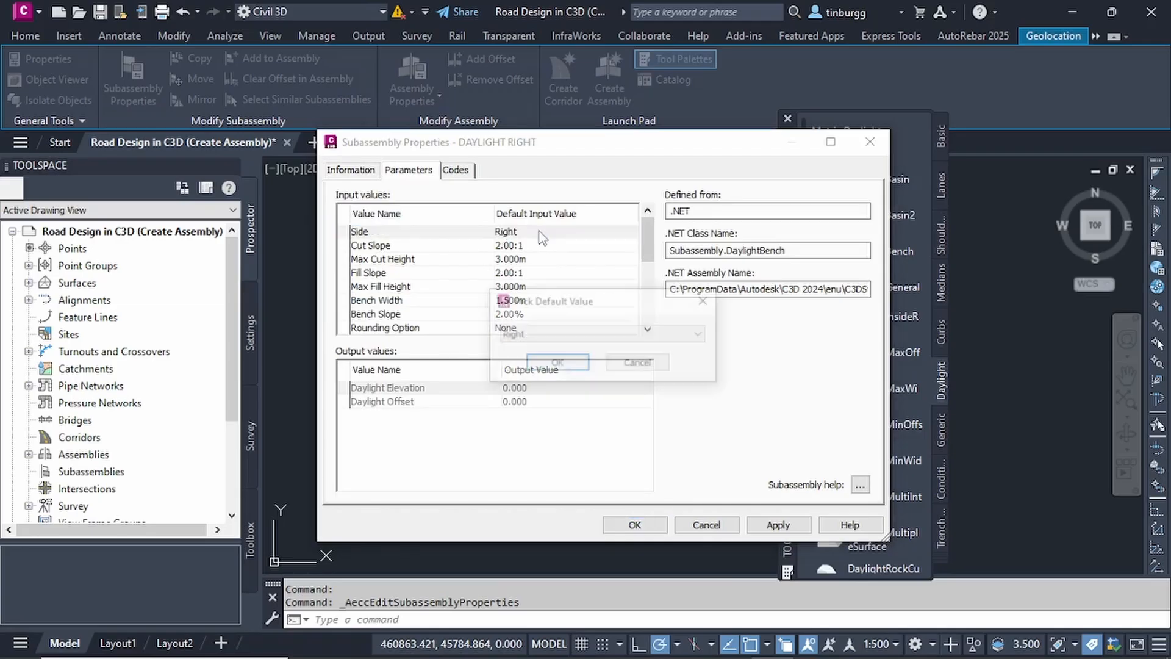
click(706, 300)
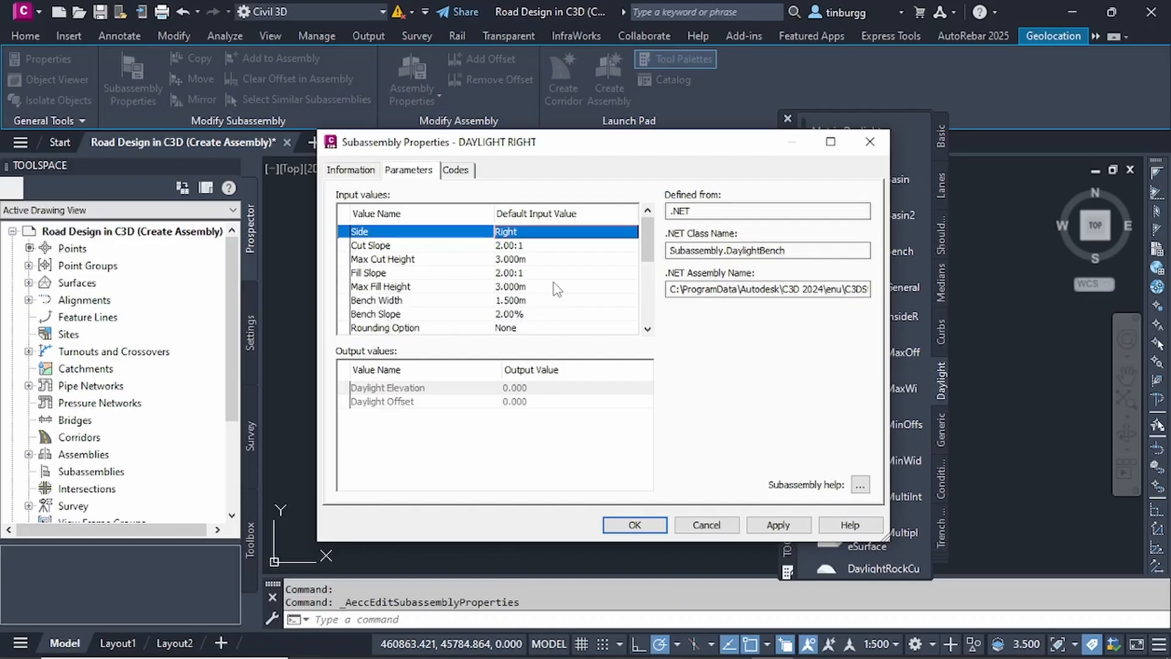
scroll(556, 289, down, 2)
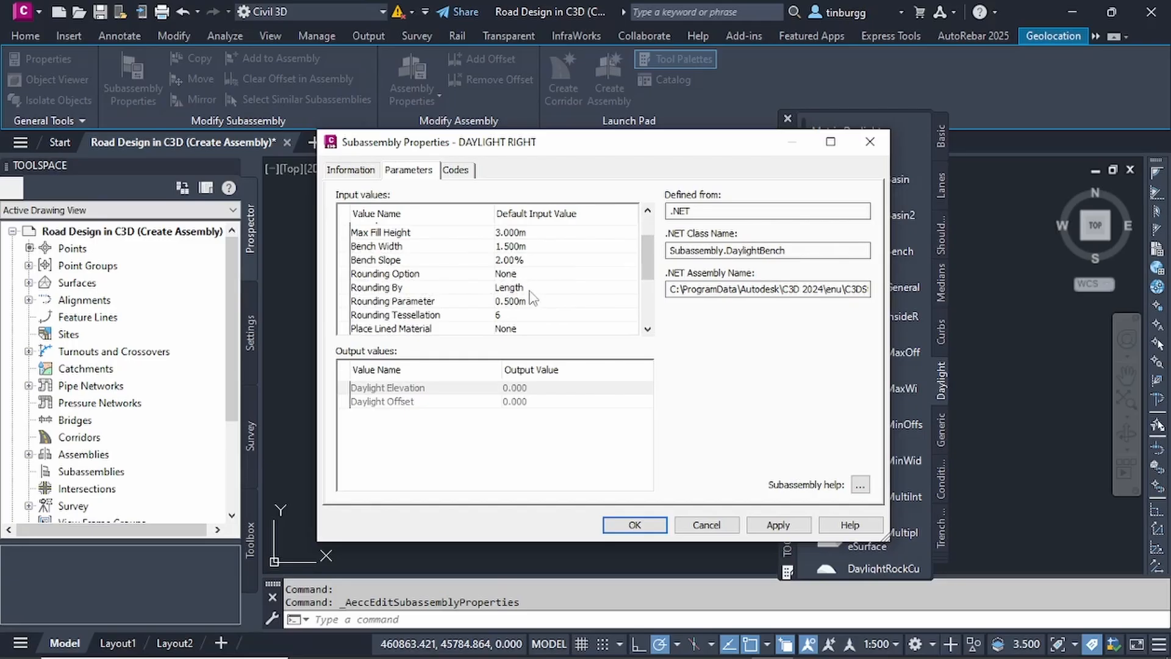
scroll(537, 291, down, 4)
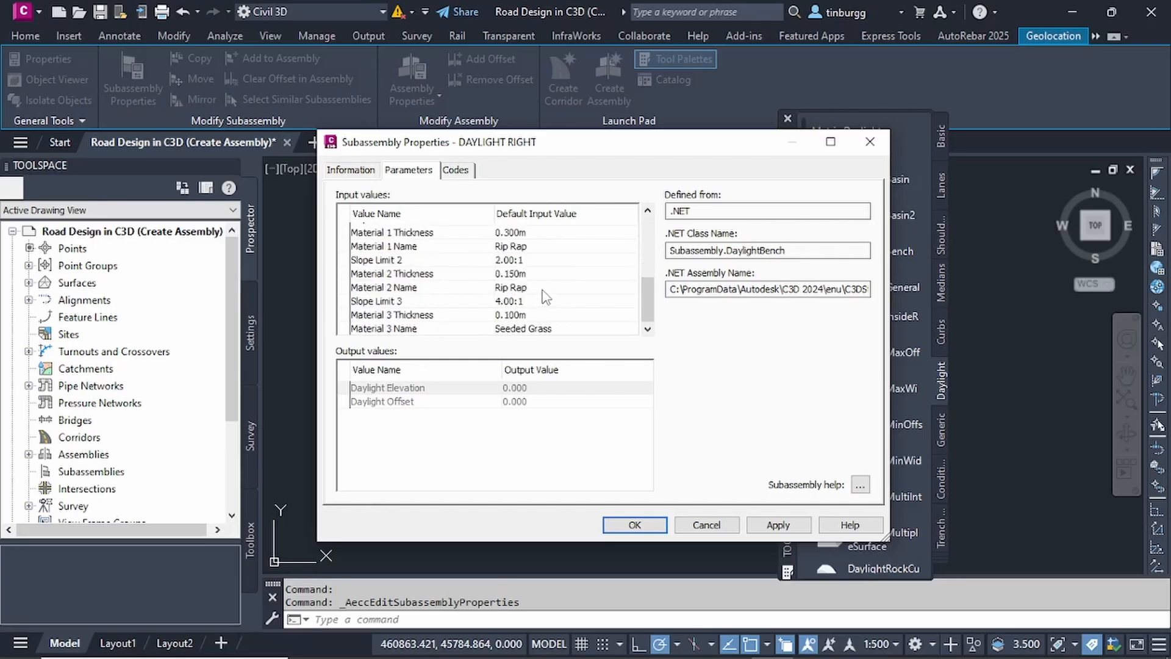
scroll(557, 280, up, 5)
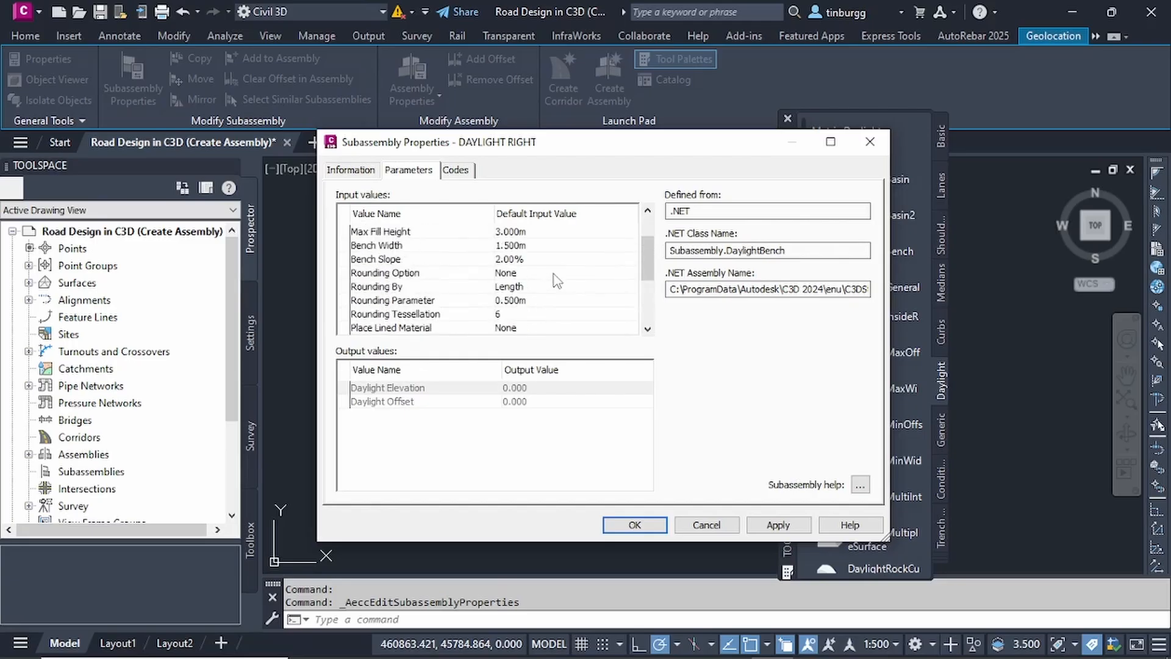
scroll(580, 263, down, 3)
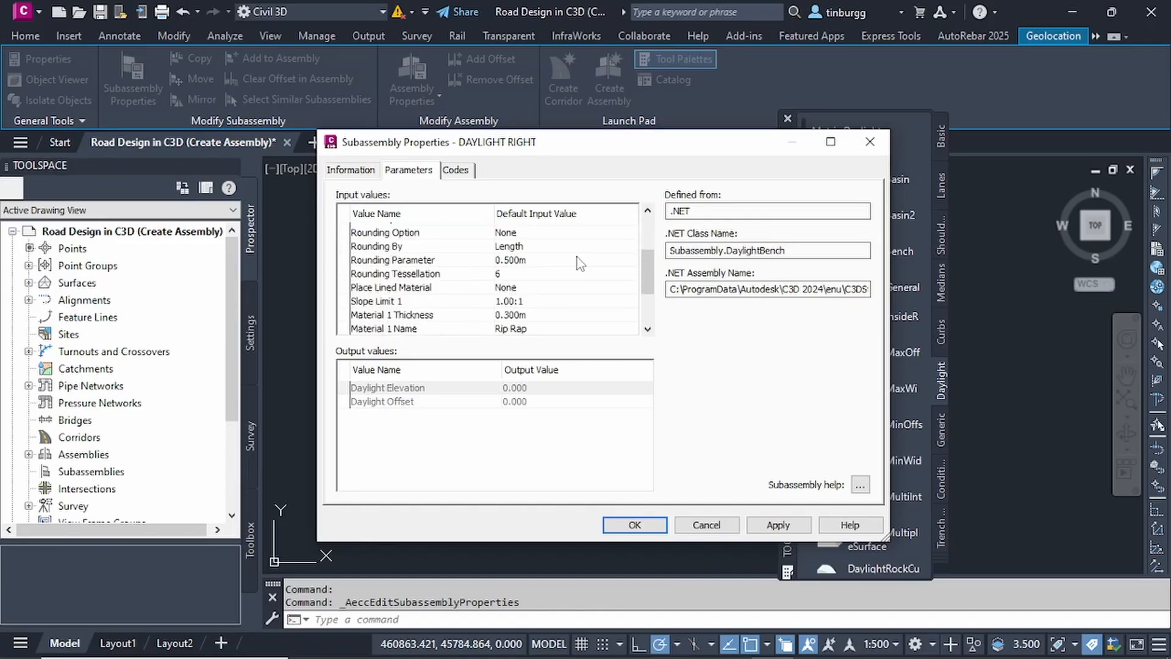
scroll(580, 264, down, 2)
scroll(580, 264, up, 5)
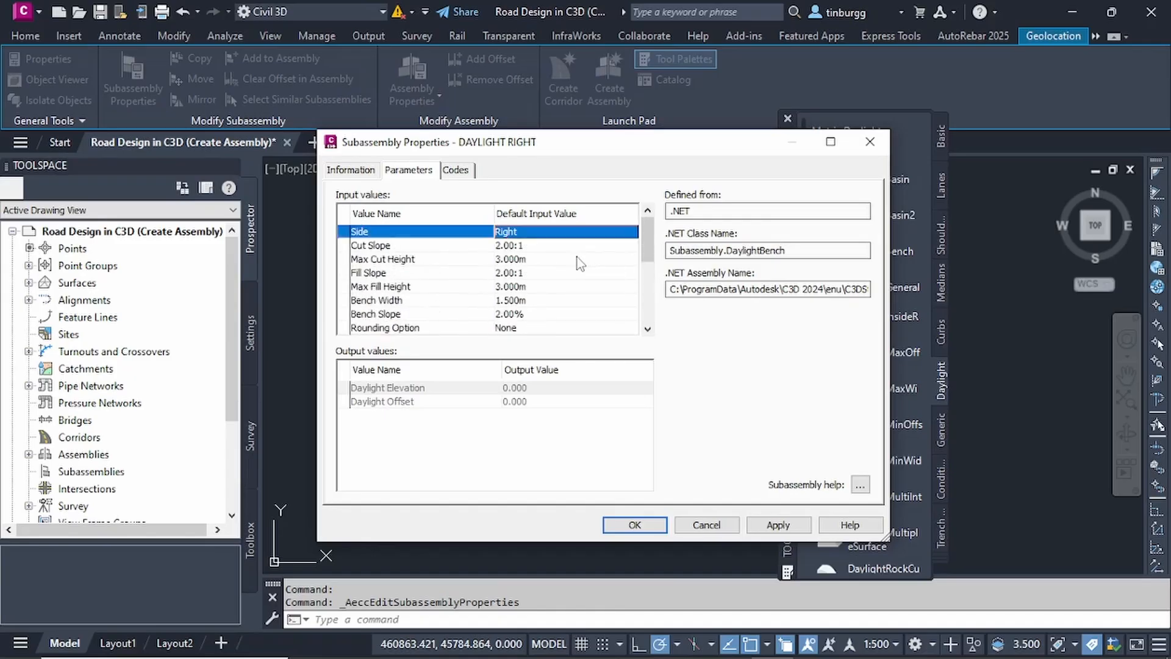
click(634, 525)
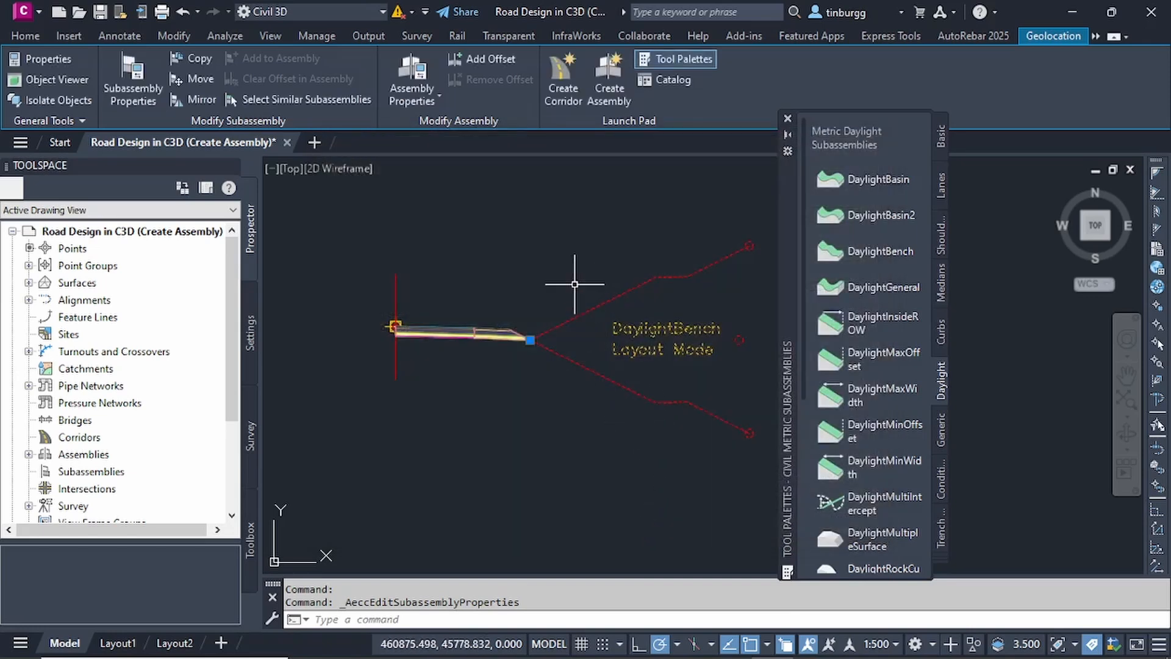
key(Escape)
Mirror the right lane, shoulder and daylight subassemblies to the left side about the assembly's baseline marker.
scroll(575, 284, down, 2)
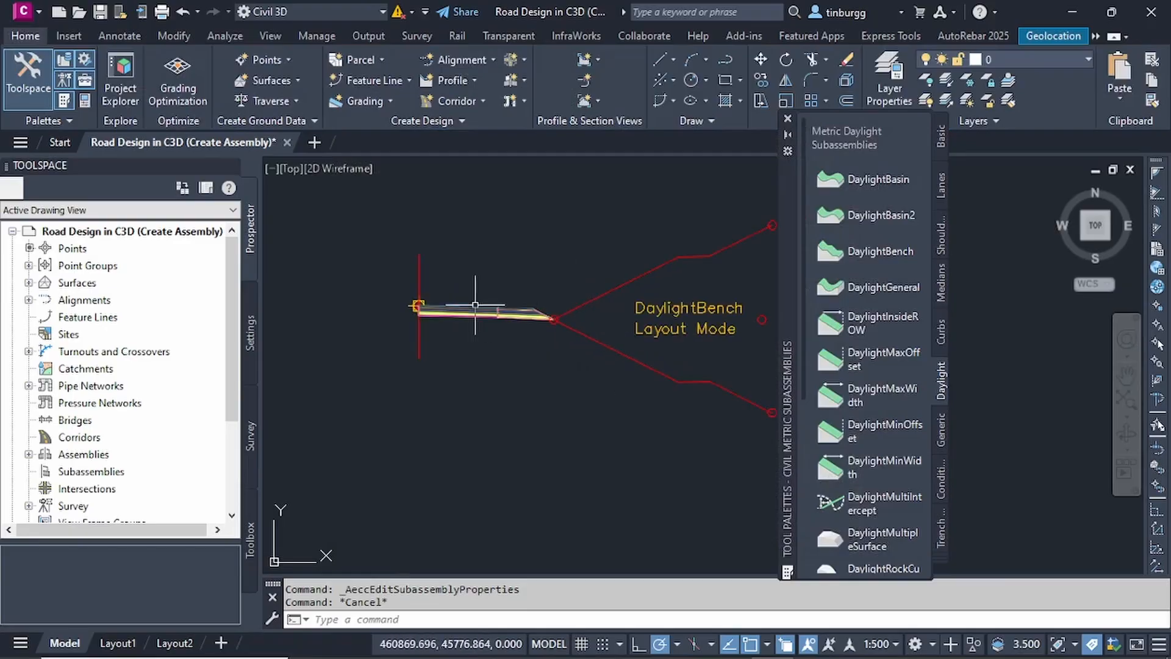
scroll(487, 271, up, 4)
scroll(536, 261, down, 4)
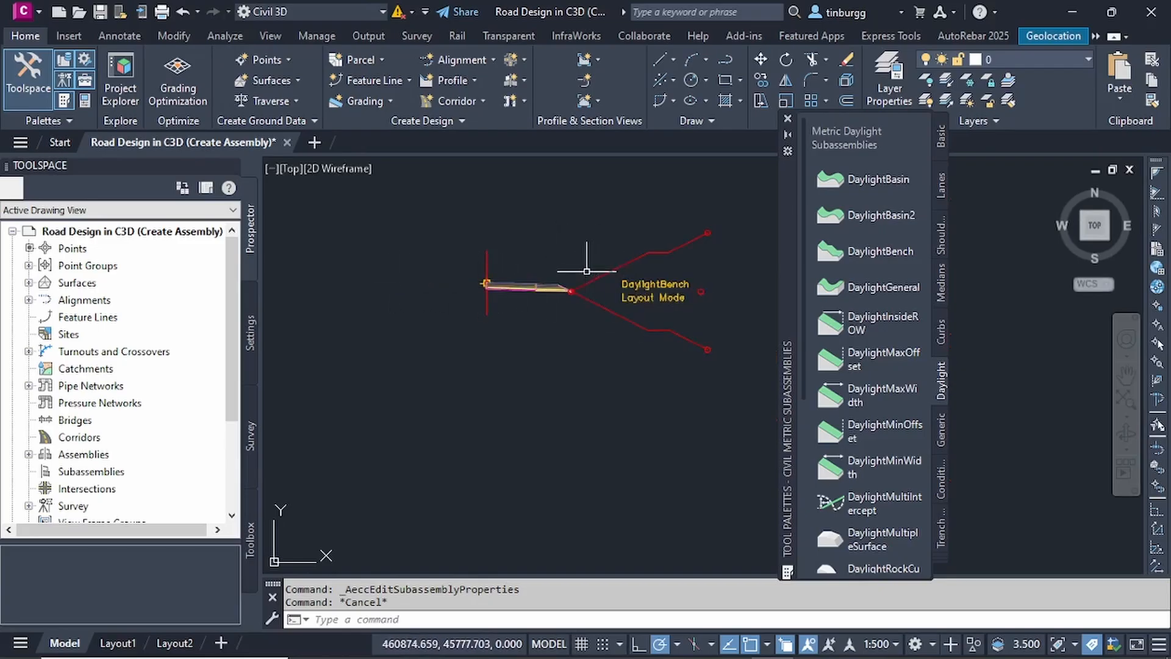
middle_drag(541, 261, 557, 286)
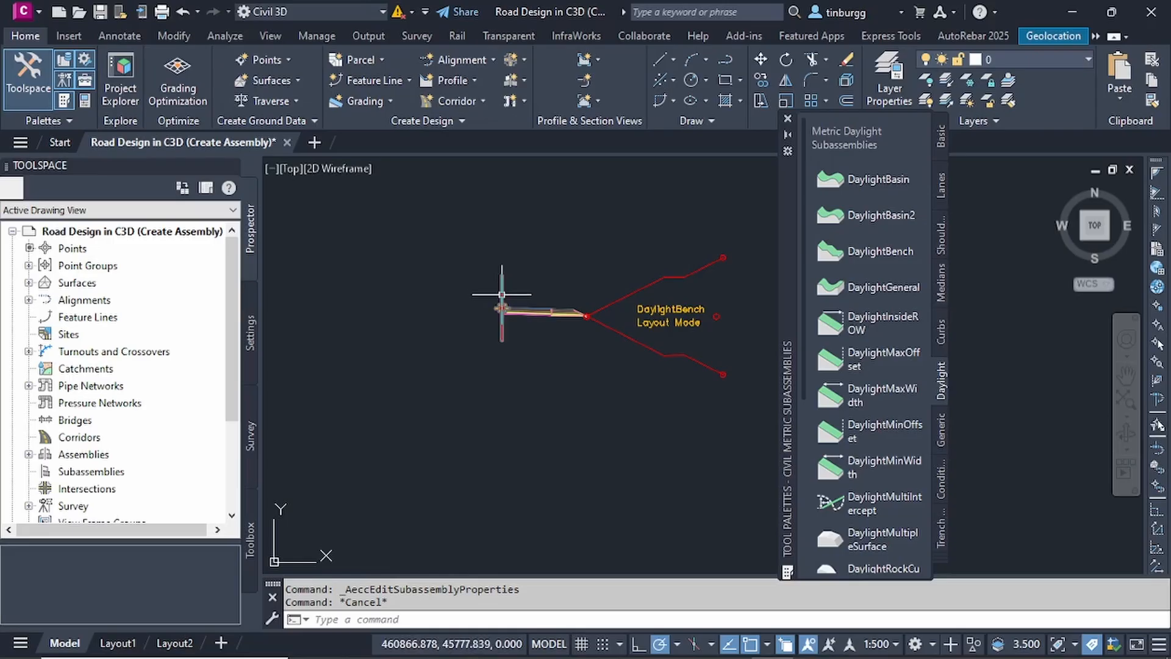
scroll(503, 295, up, 2)
scroll(518, 292, down, 3)
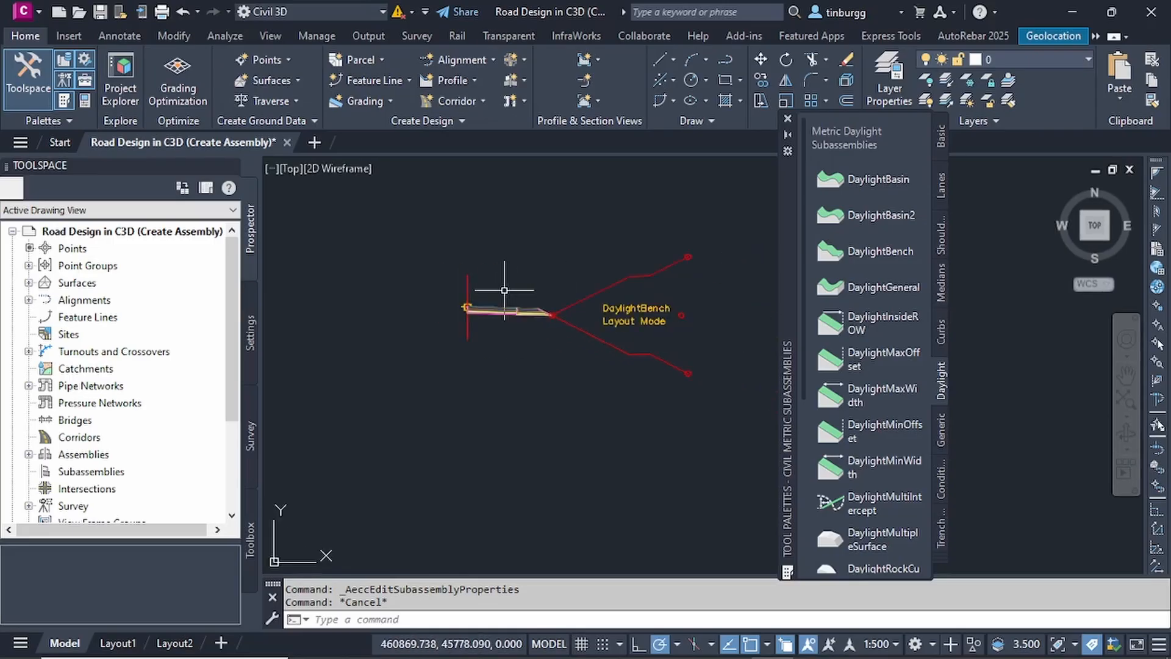
click(593, 376)
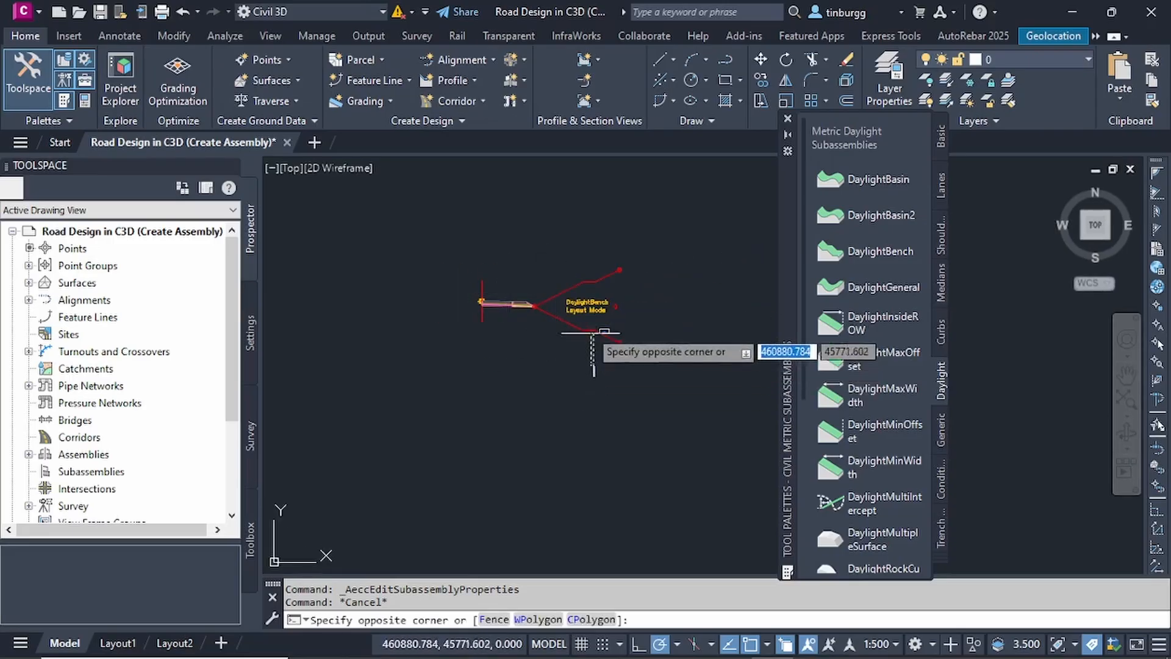
click(507, 265)
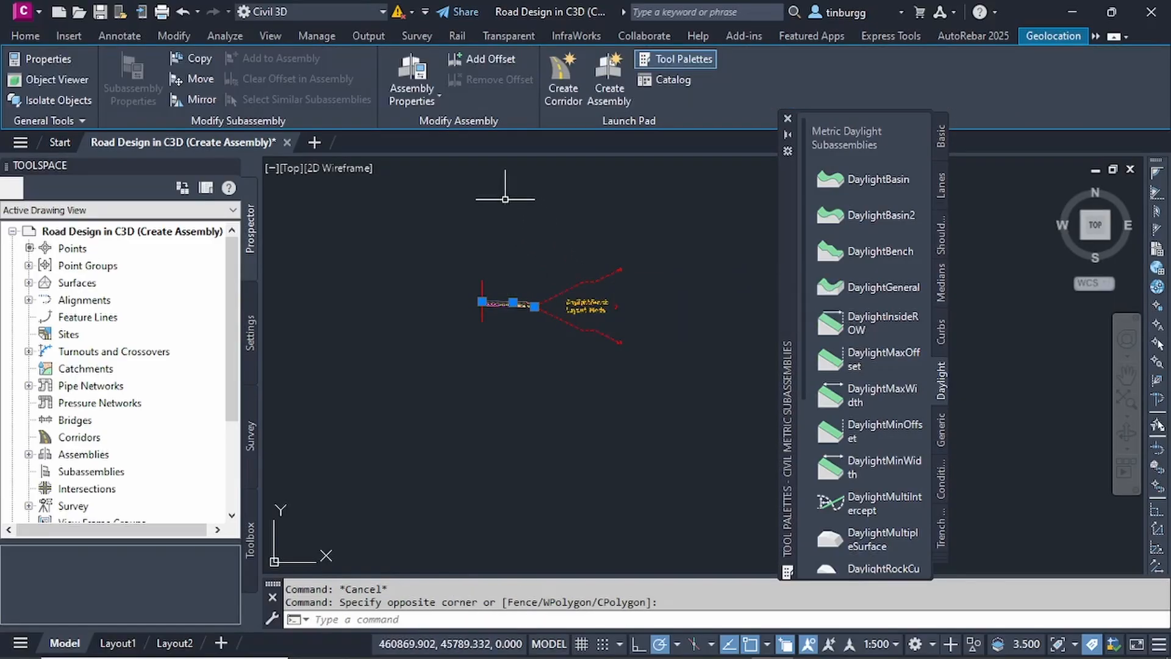
click(200, 99)
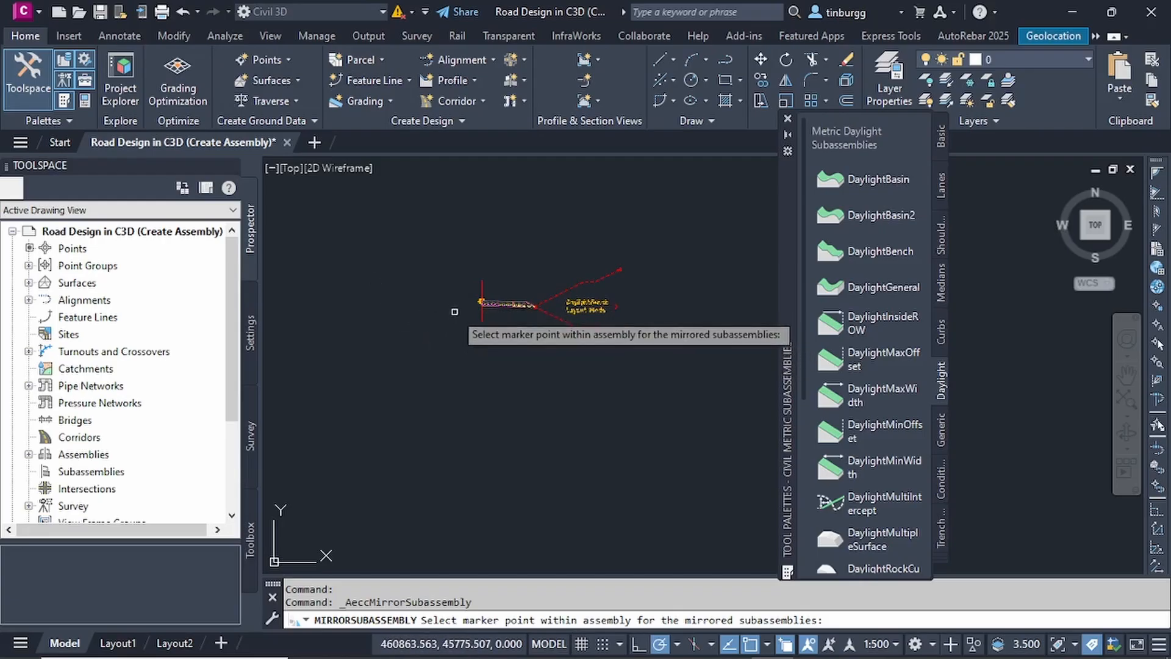
scroll(457, 308, up, 4)
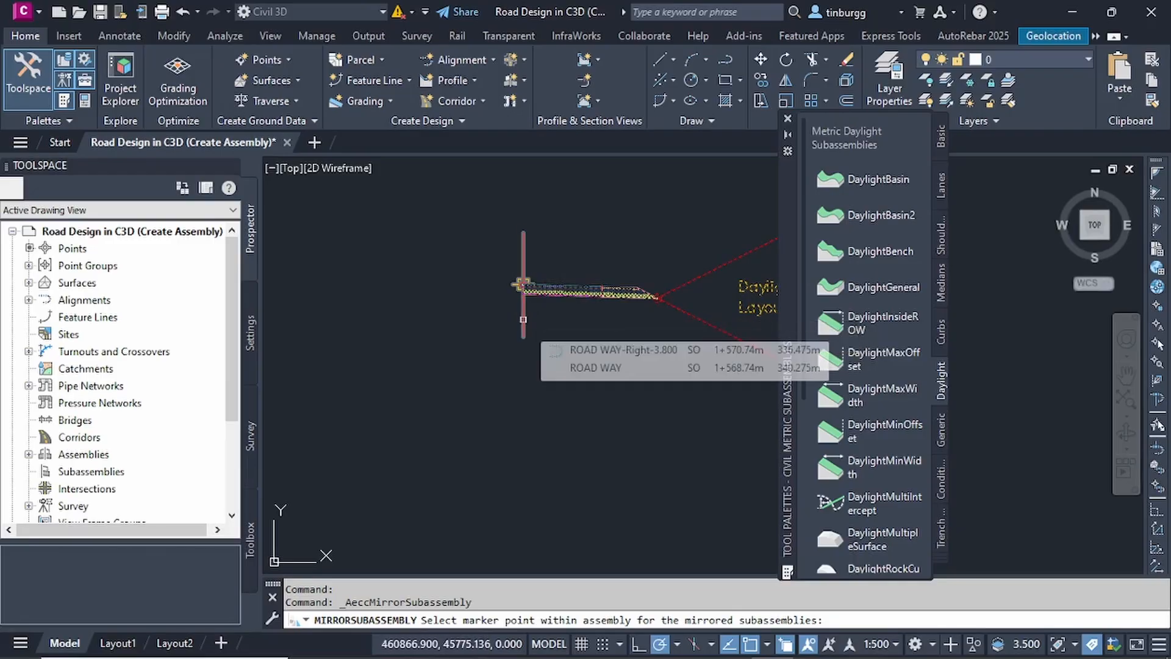
click(521, 285)
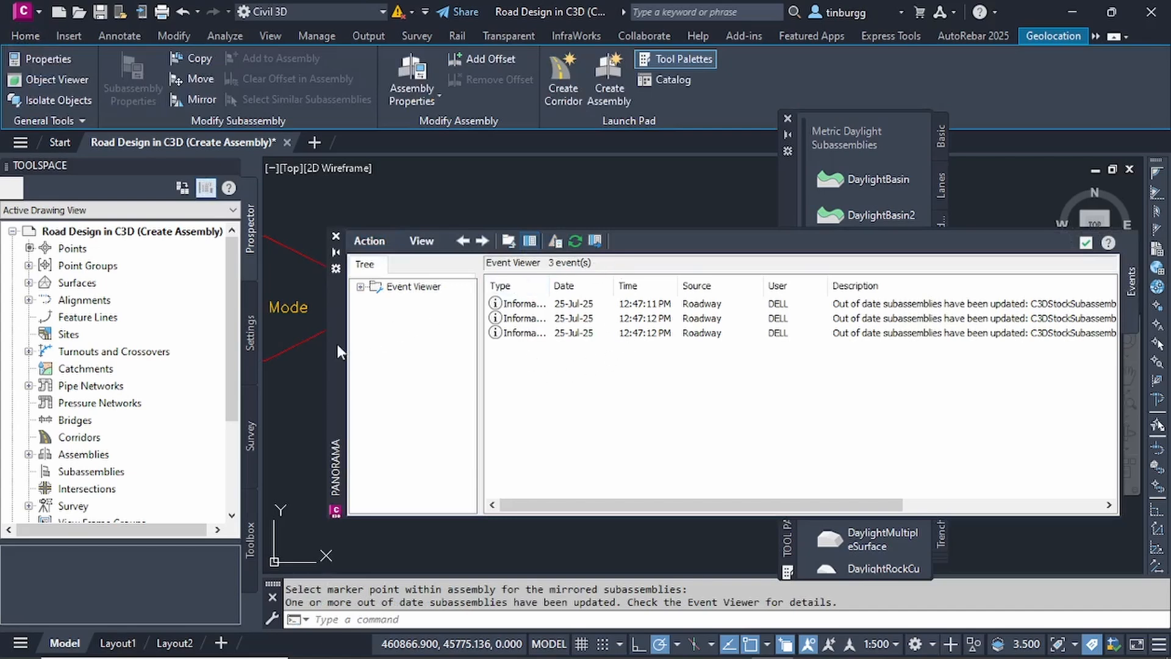
Dismiss the Event Viewer and clear the selection of the mirrored source subassemblies.
drag(337, 344, 253, 323)
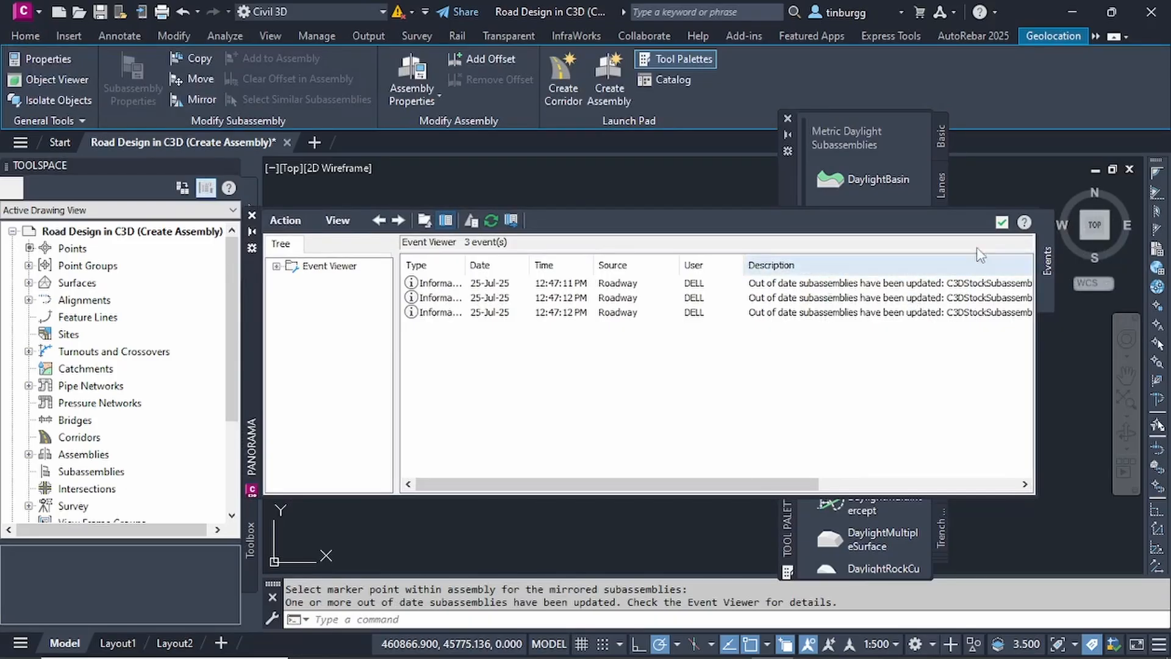
click(1001, 222)
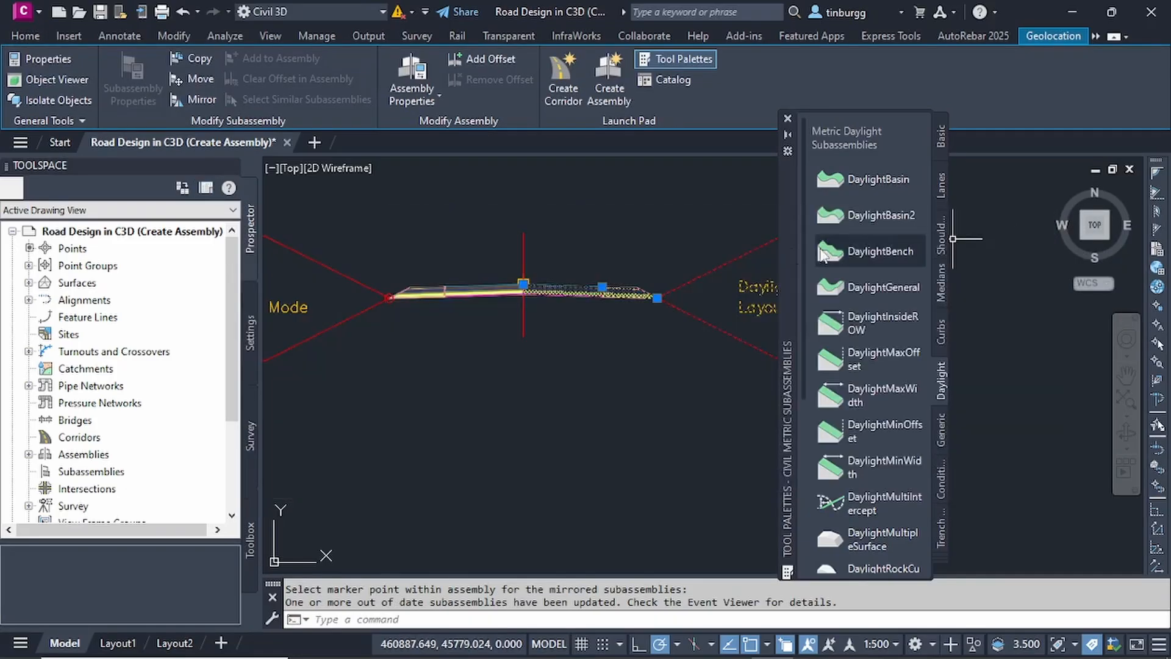
scroll(604, 286, down, 2)
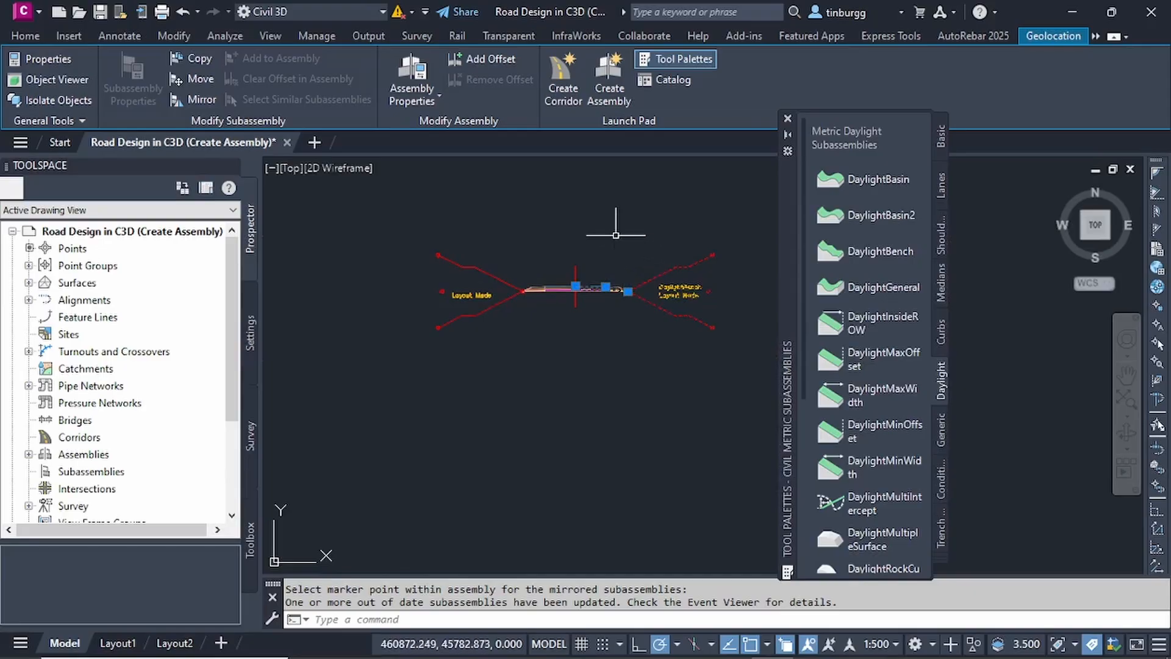
scroll(596, 258, up, 2)
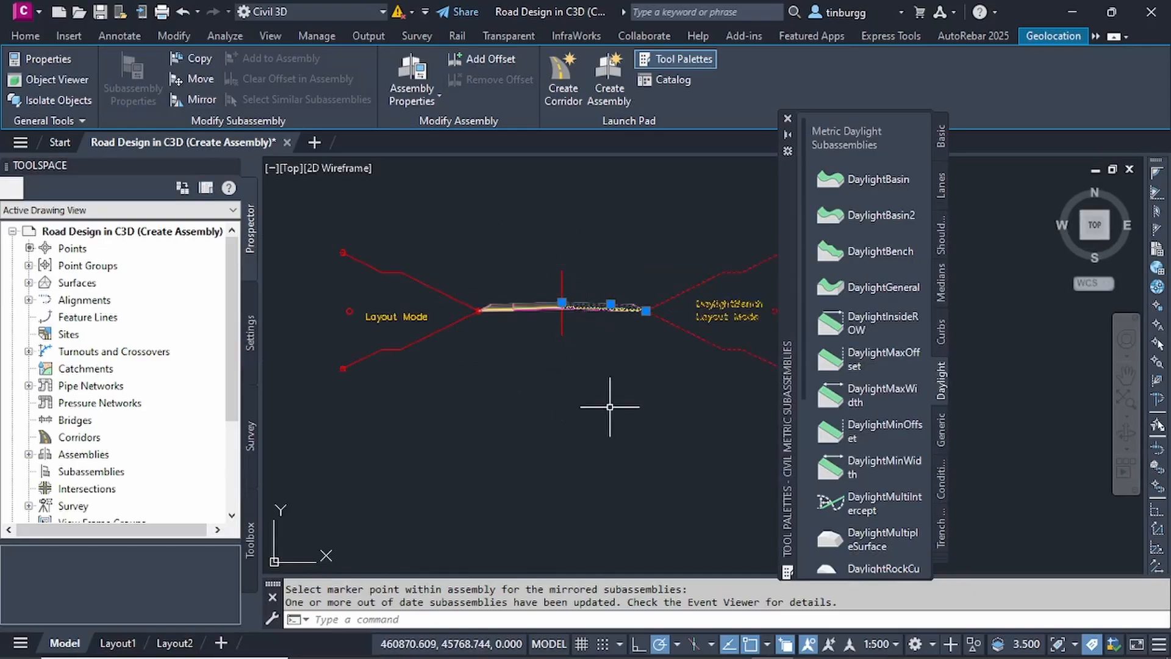
key(Escape)
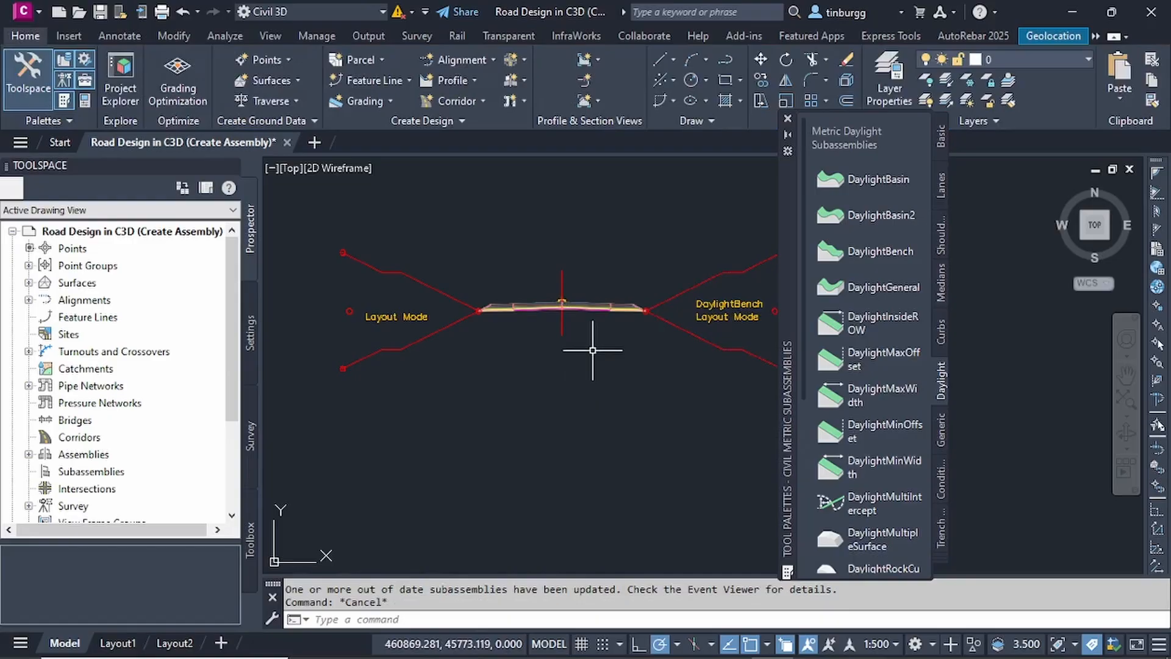
Open the properties of ROAD WAY ASSEMBLY and display its construction list with the right lane's input values.
scroll(592, 353, down, 2)
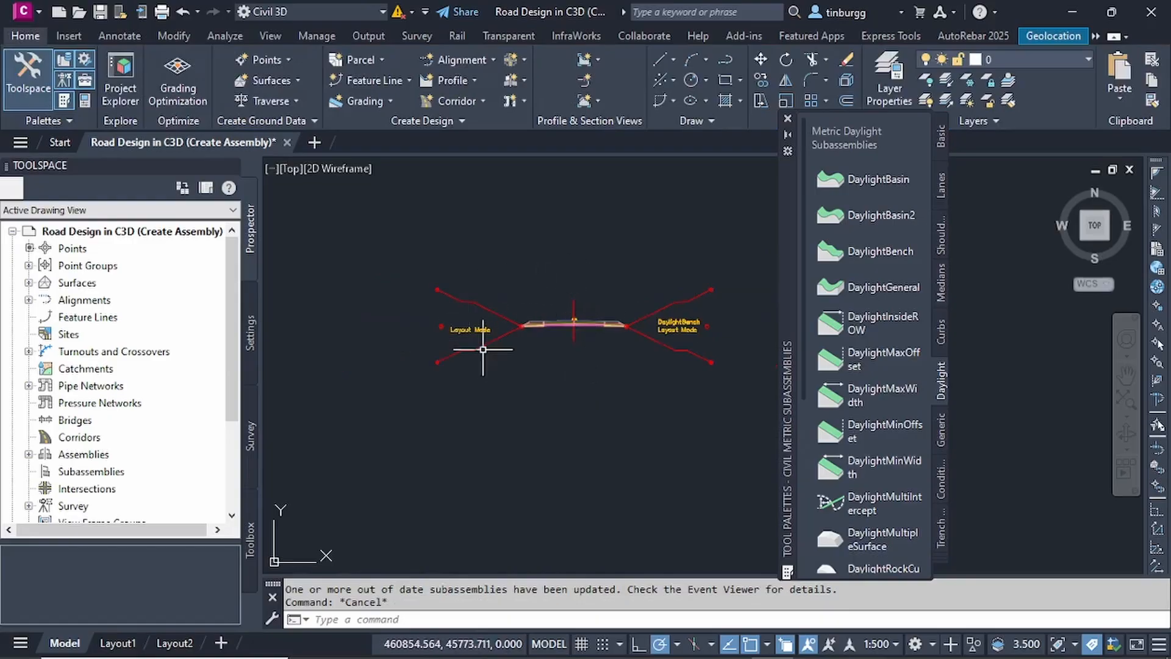
scroll(542, 329, up, 1)
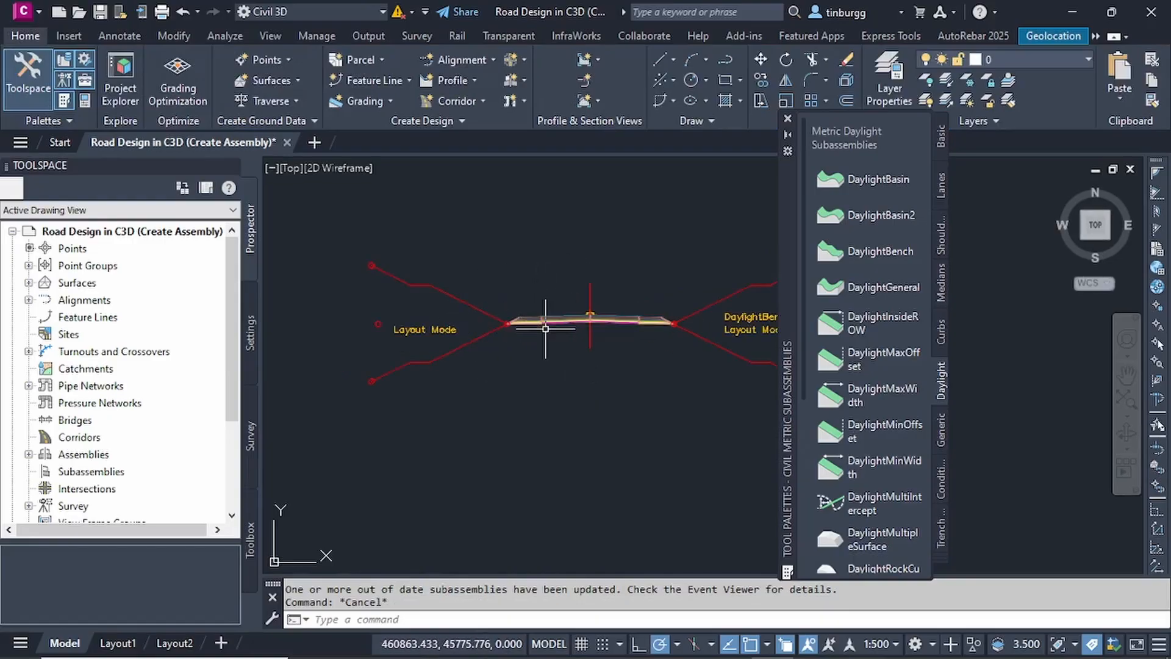
click(589, 298)
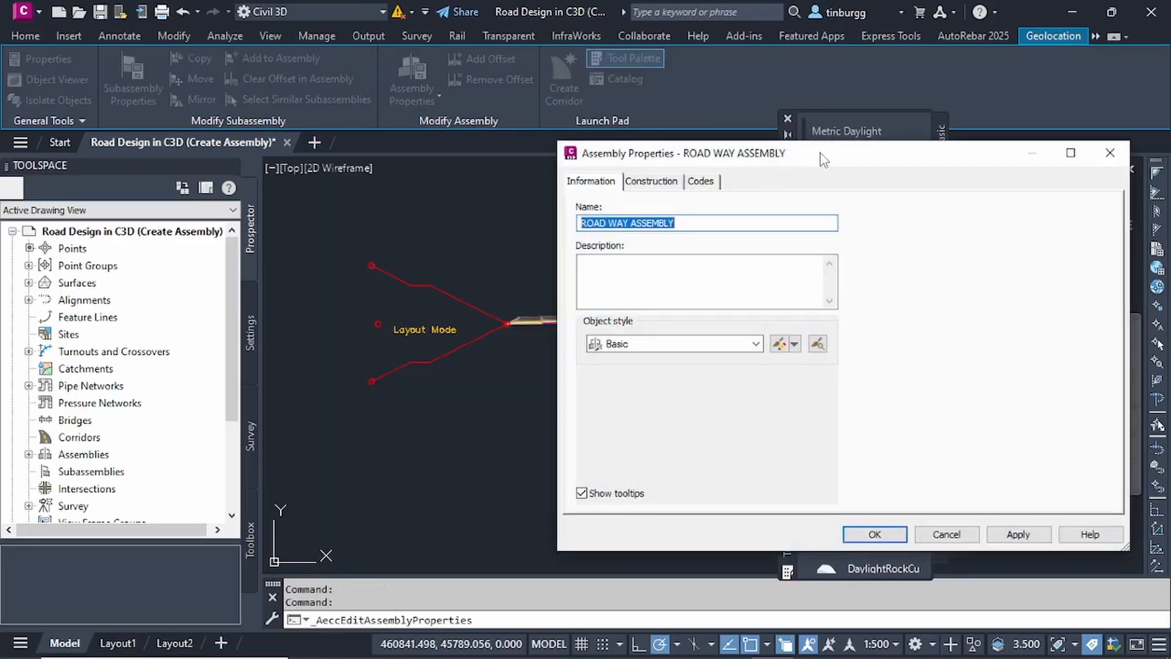
drag(818, 160, 599, 158)
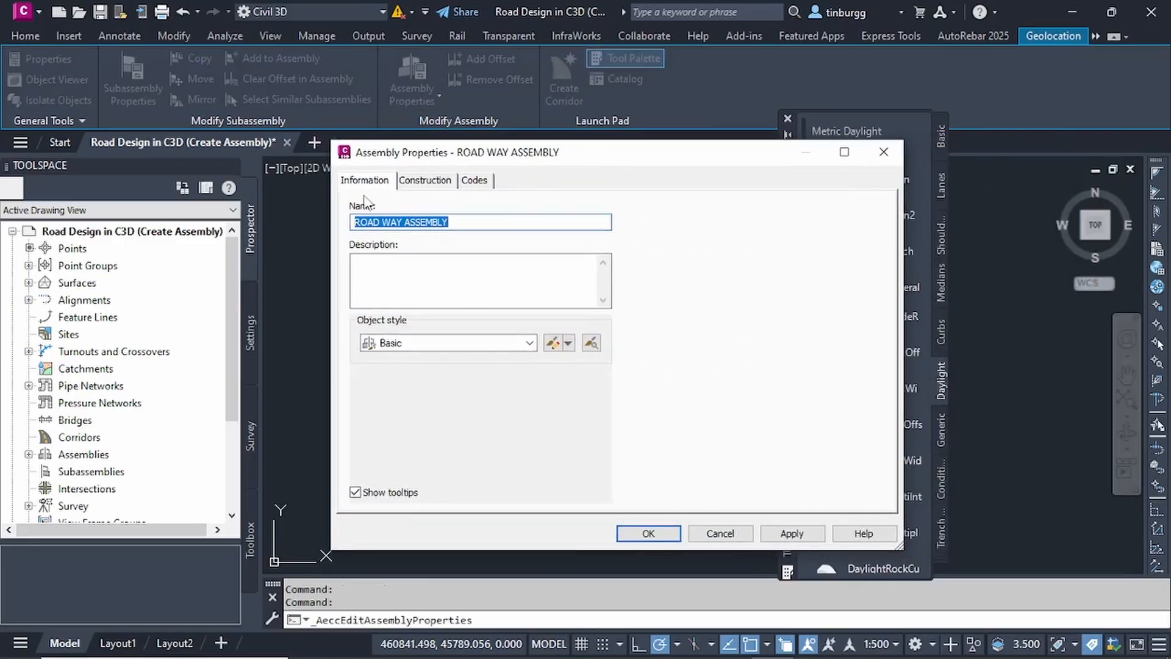
click(399, 220)
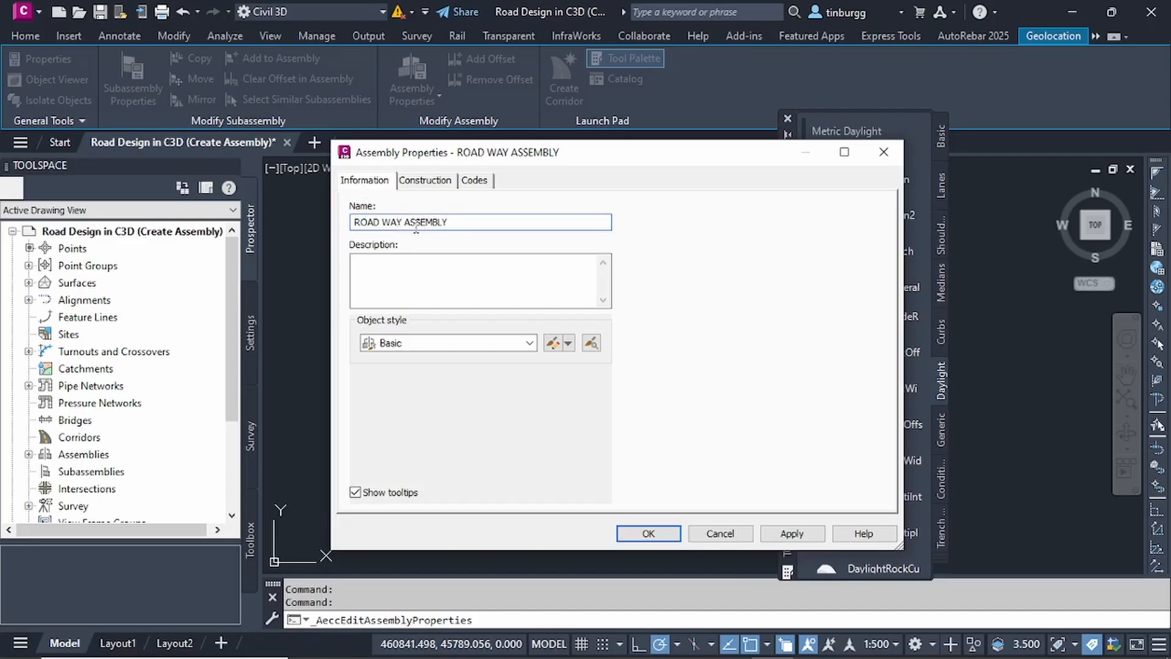
click(432, 183)
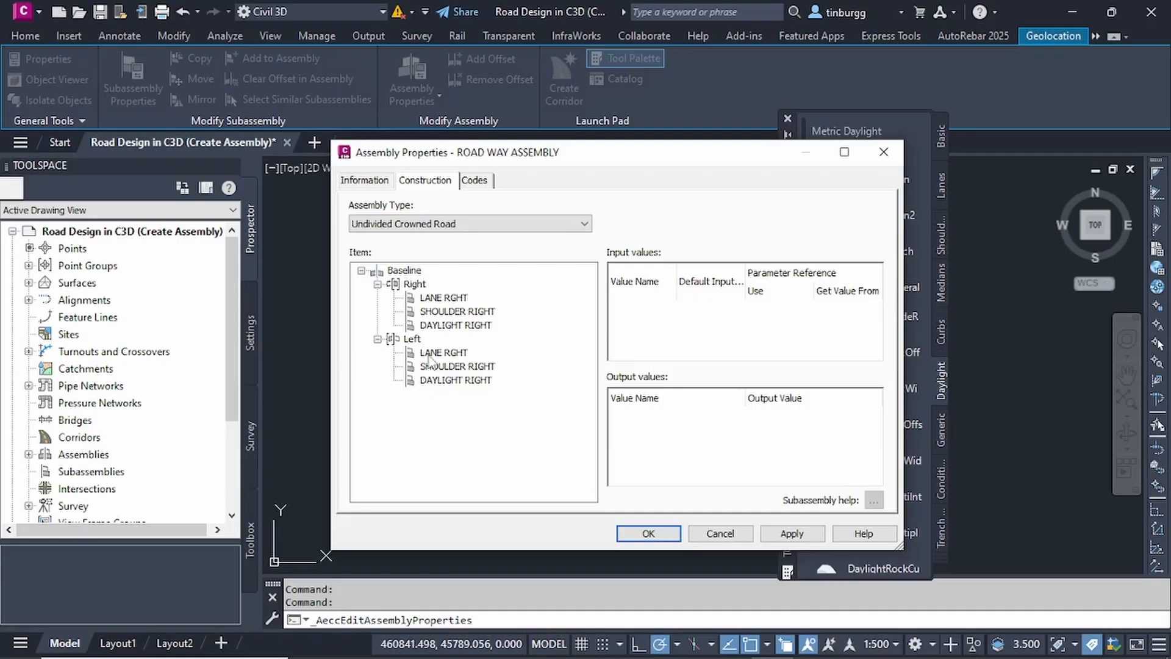
click(446, 298)
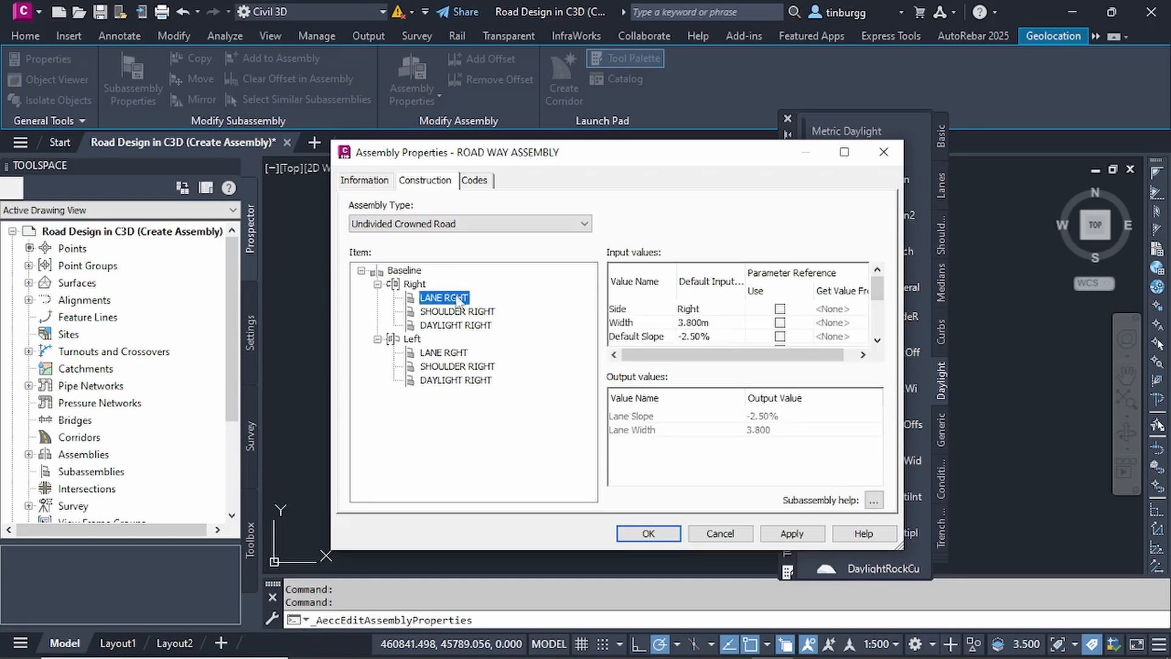
Rename the lane subassembly in the assembly's Left group as LANE LEFT.
click(443, 354)
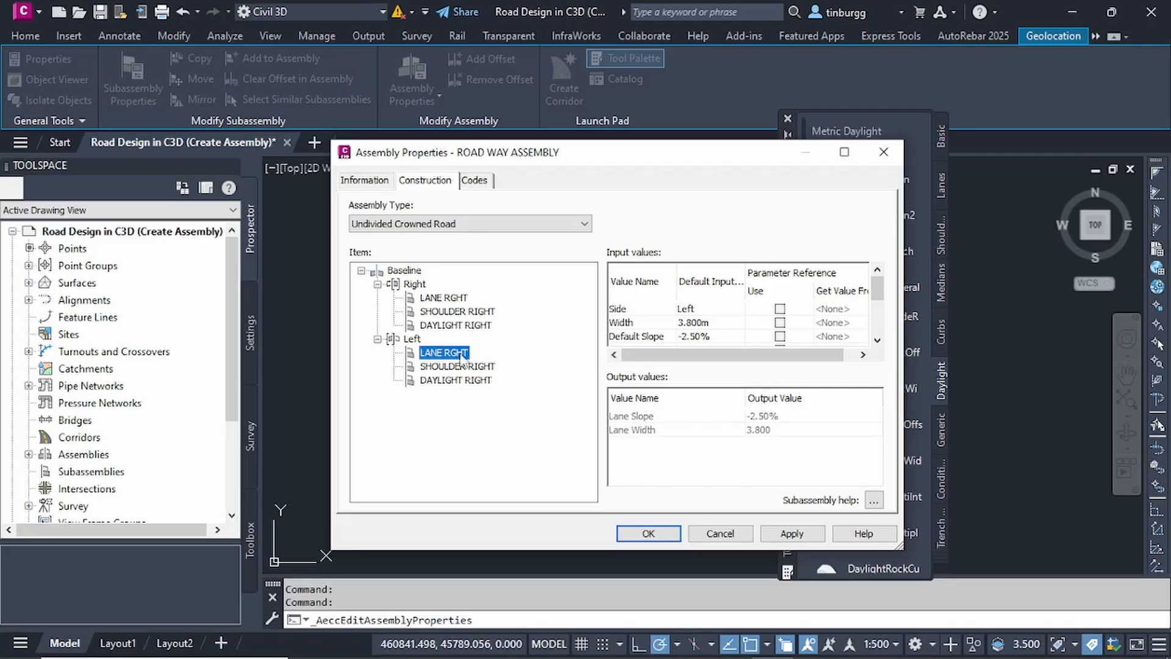
click(448, 355)
click(475, 353)
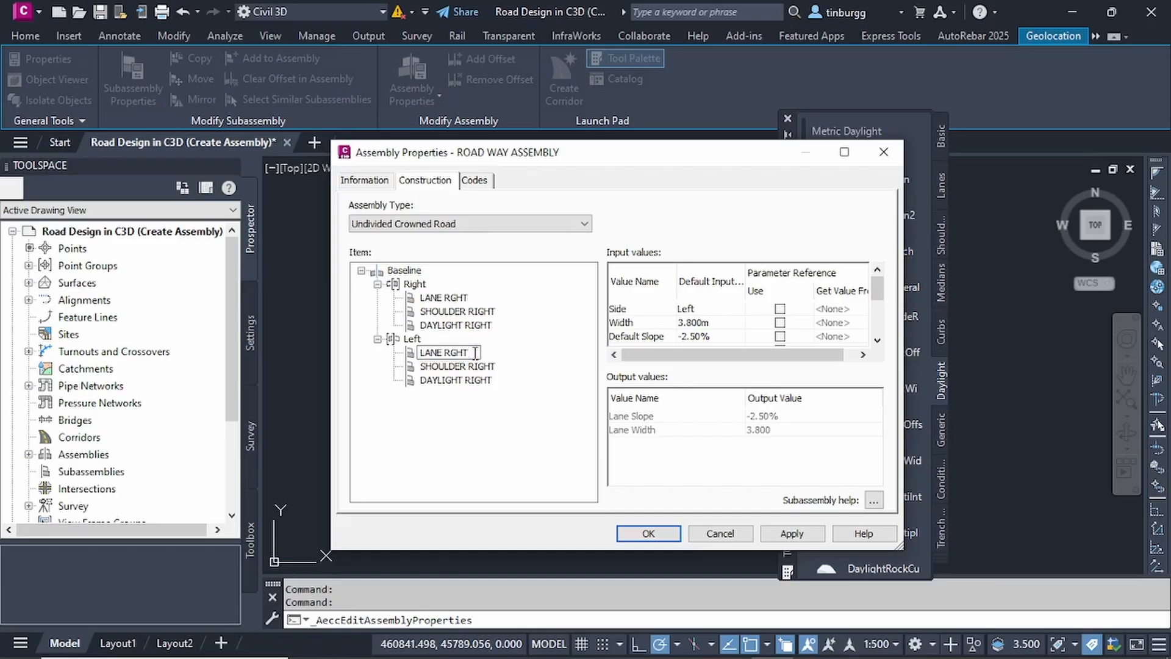
key(BackSpace)
key(BackSpace)
text(LEFT)
key(Return)
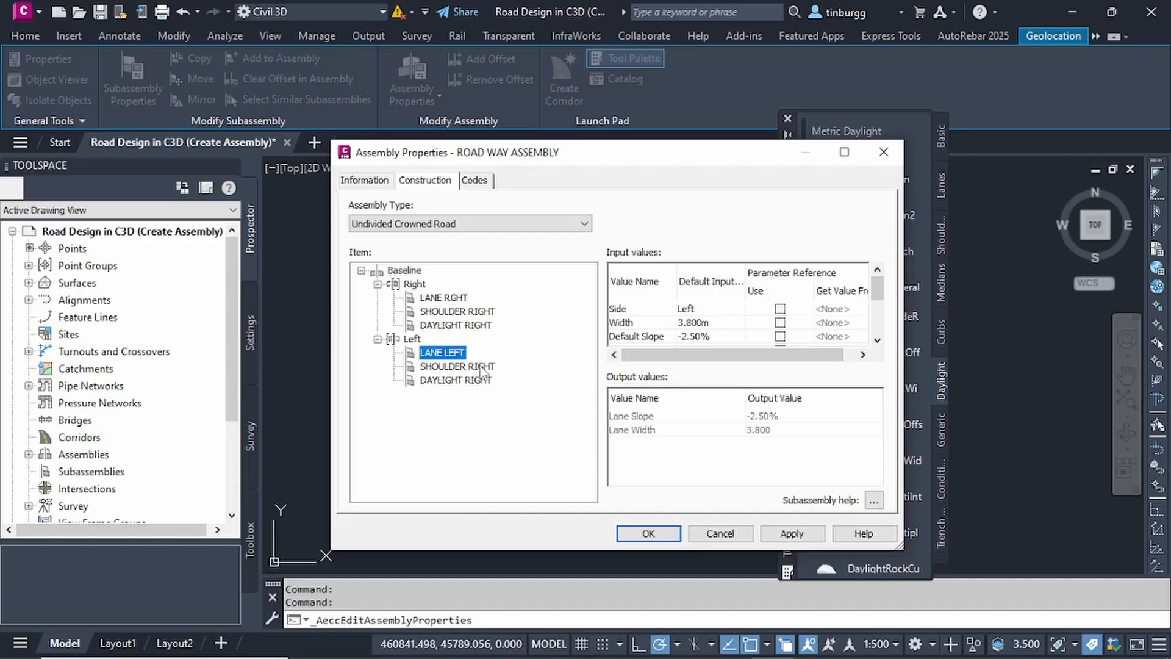
Rename the shoulder subassembly in the assembly's Left group as SHOULDER LEFT.
click(481, 368)
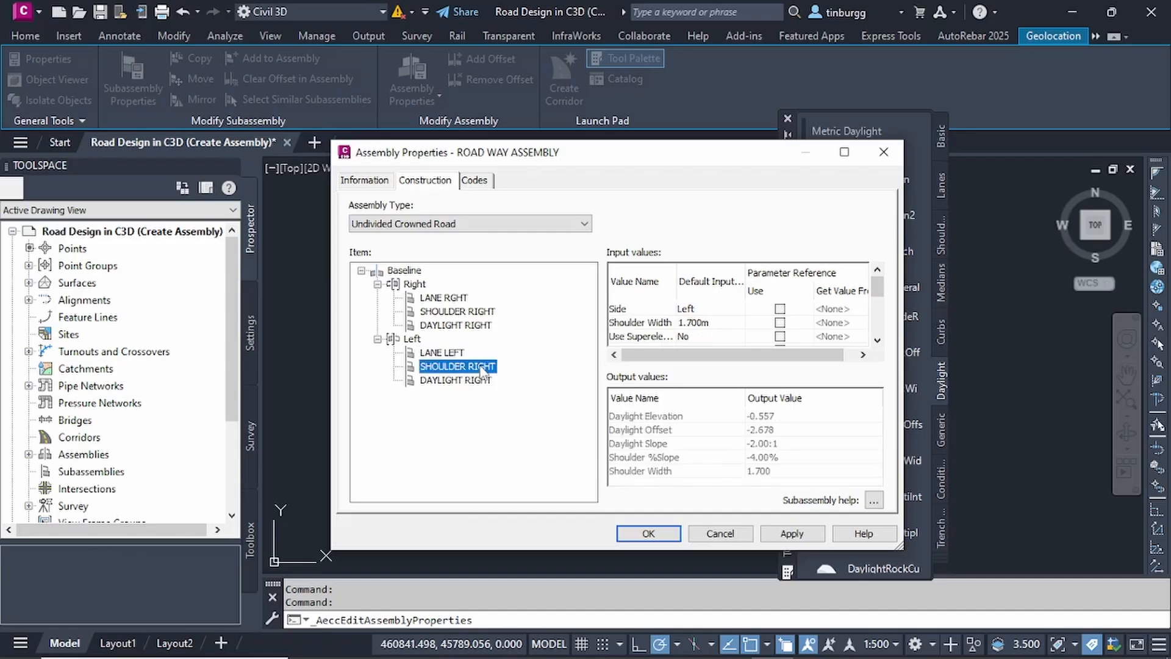
click(482, 367)
click(500, 367)
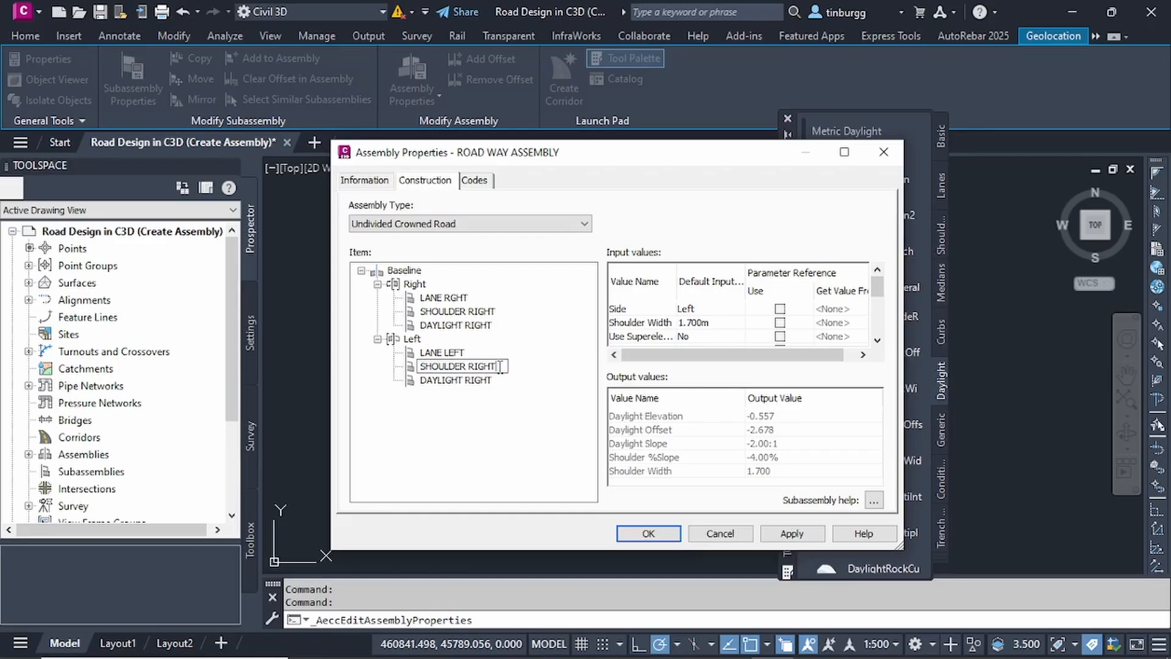
key(BackSpace)
key(BackSpace)
text(LEFT)
key(Return)
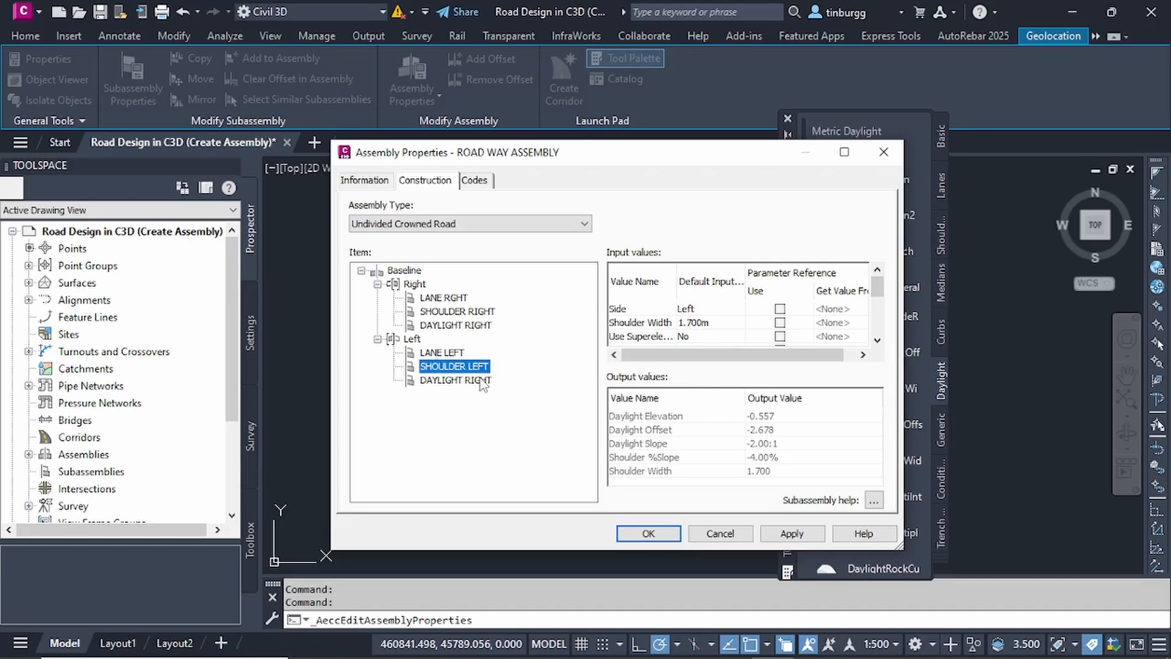
Rename the daylight subassembly in the assembly's Left group as DAYLIGHT LEFT.
click(481, 381)
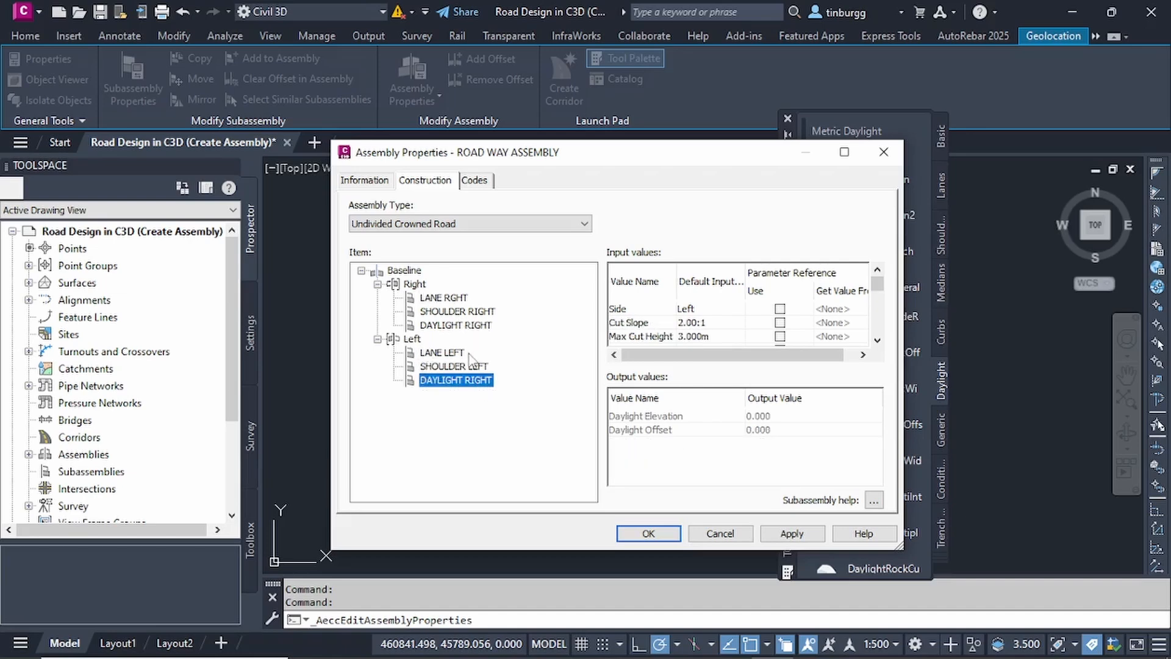
click(481, 381)
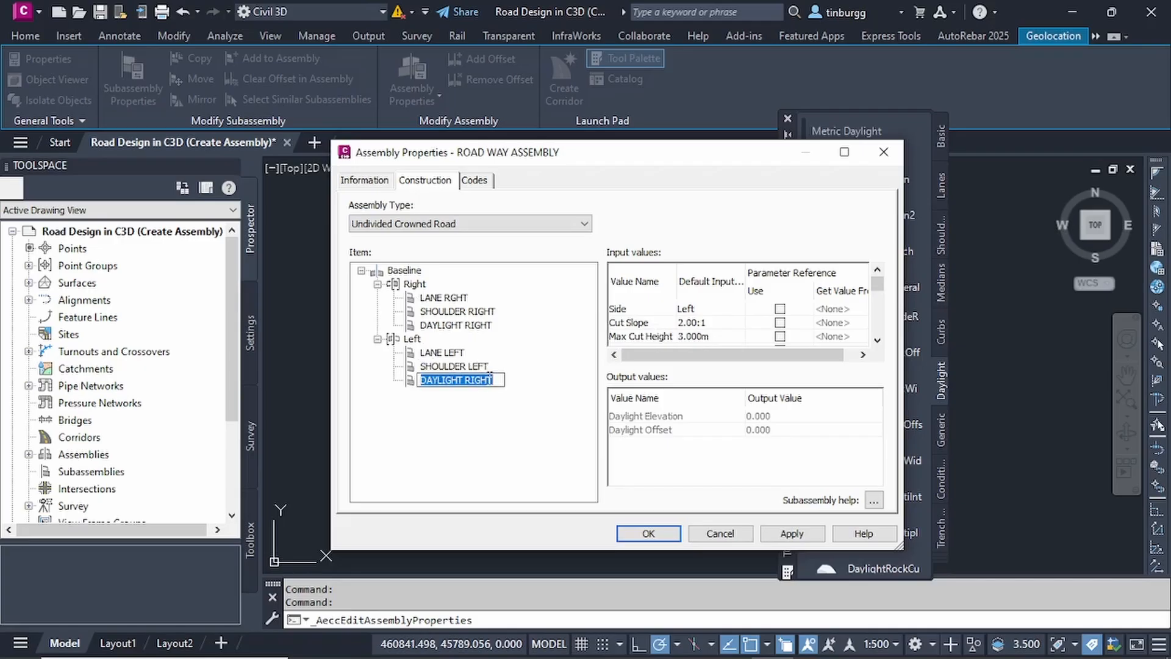
click(496, 379)
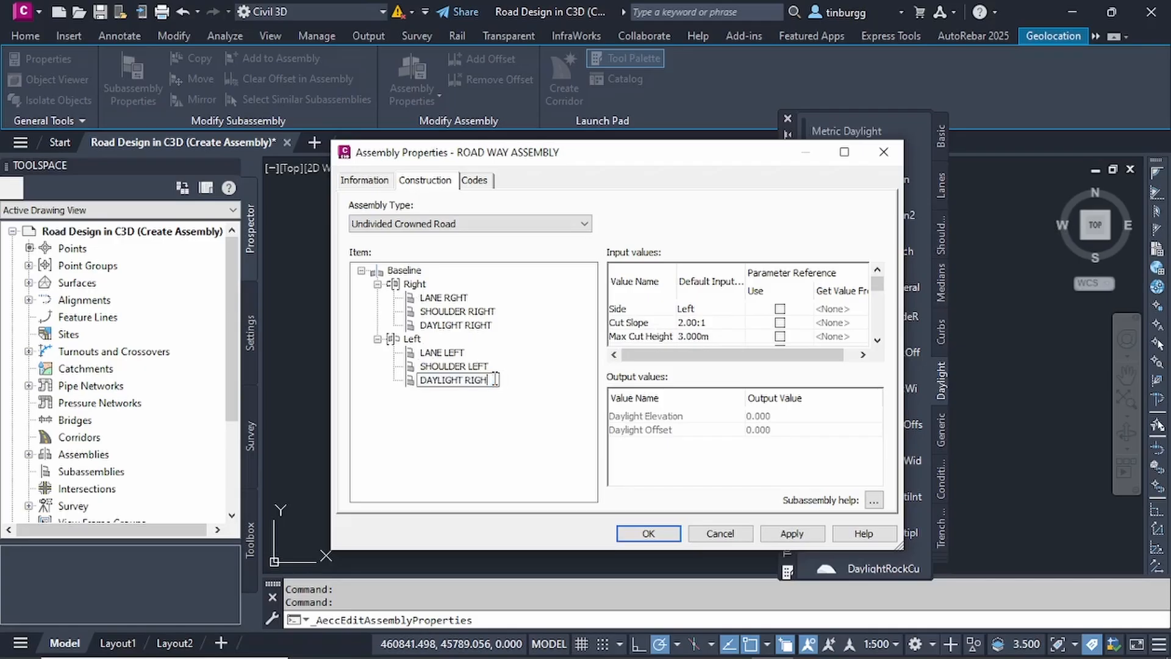
key(BackSpace)
key(BackSpace)
key(BackSpace)
text(LEFT)
key(Return)
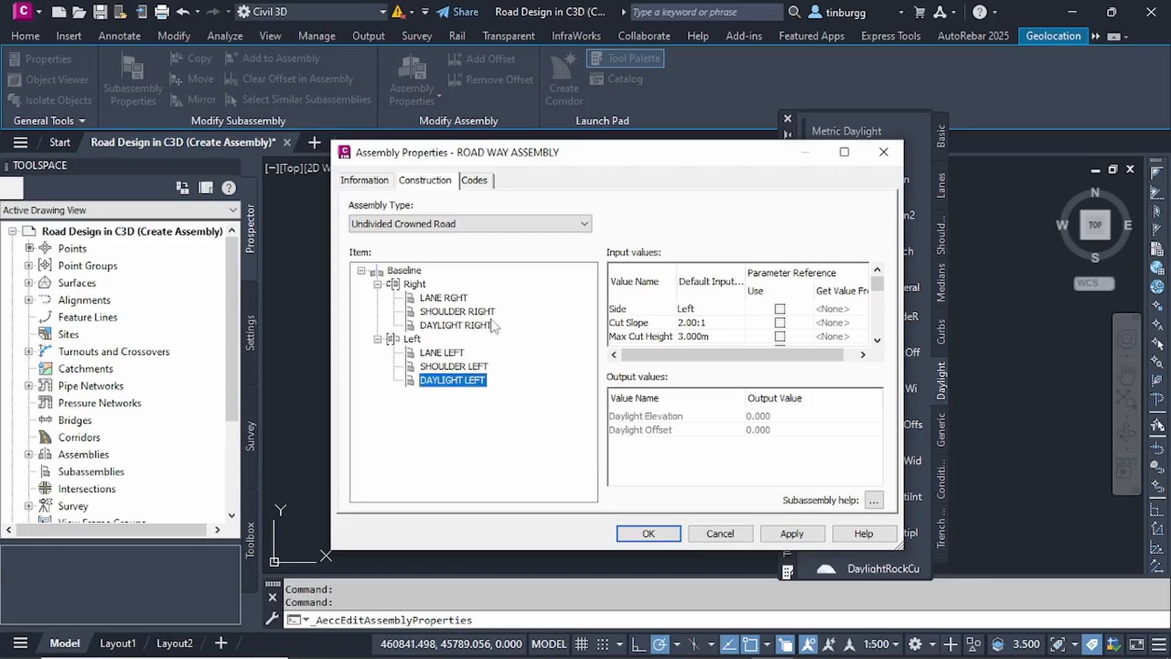
Review the input and output values of the right lane and of the left lane, shoulder and daylight subassemblies.
click(450, 298)
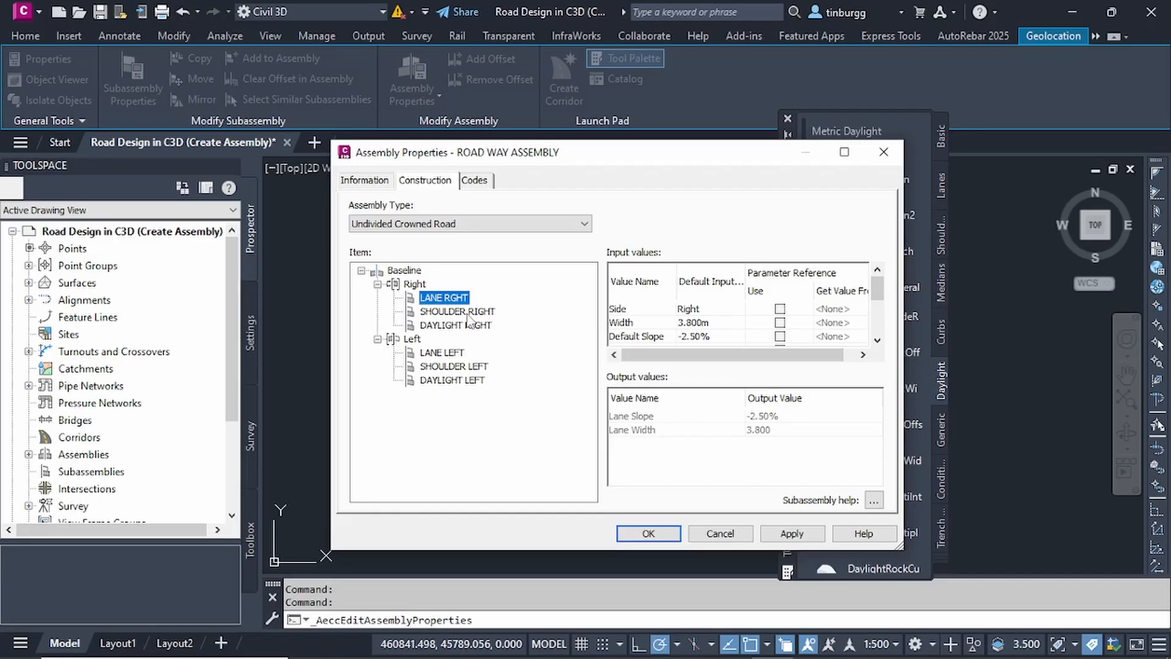
click(464, 353)
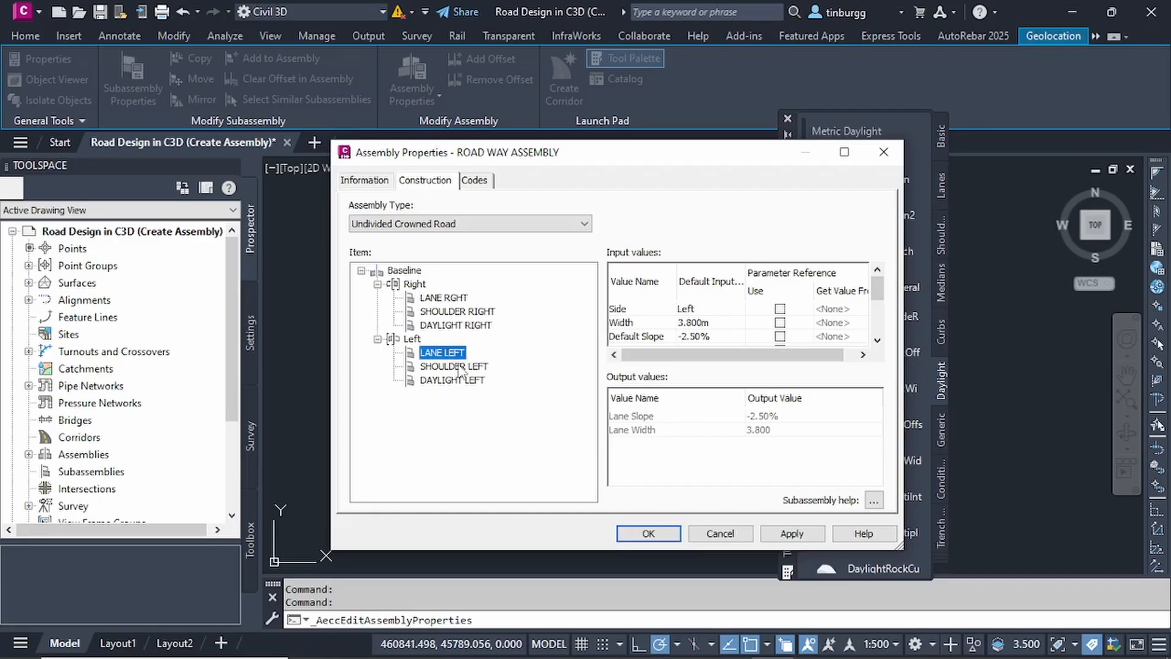
click(459, 367)
click(457, 381)
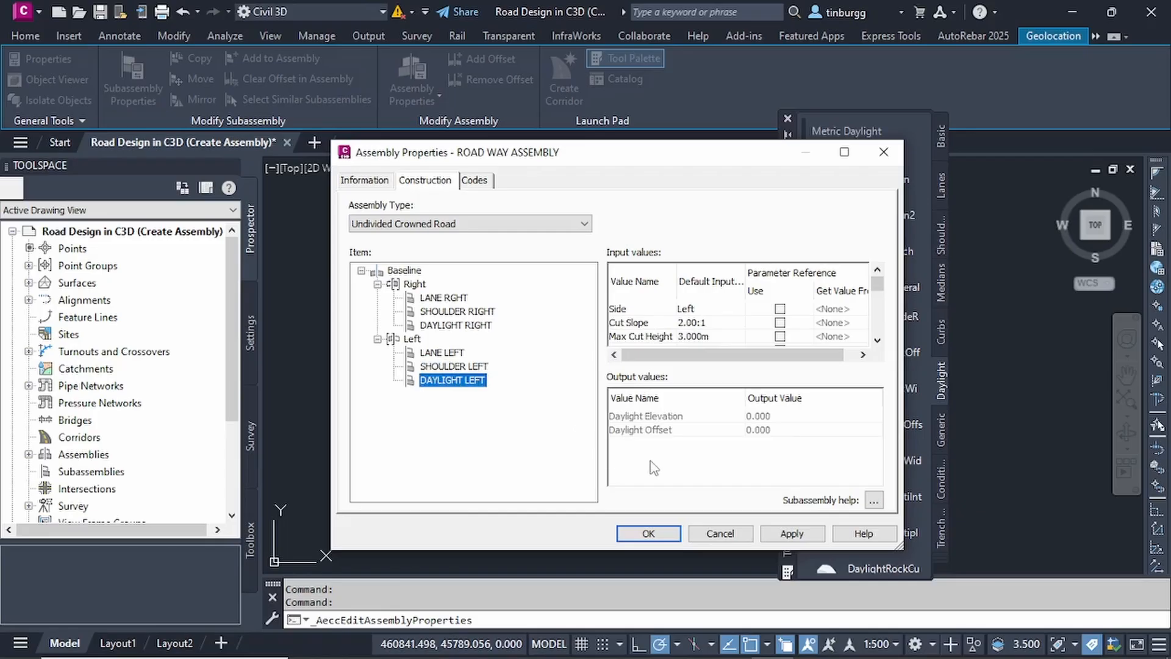
Accept the assembly properties, then close the subassembly tool palette and deselect the assembly.
click(648, 533)
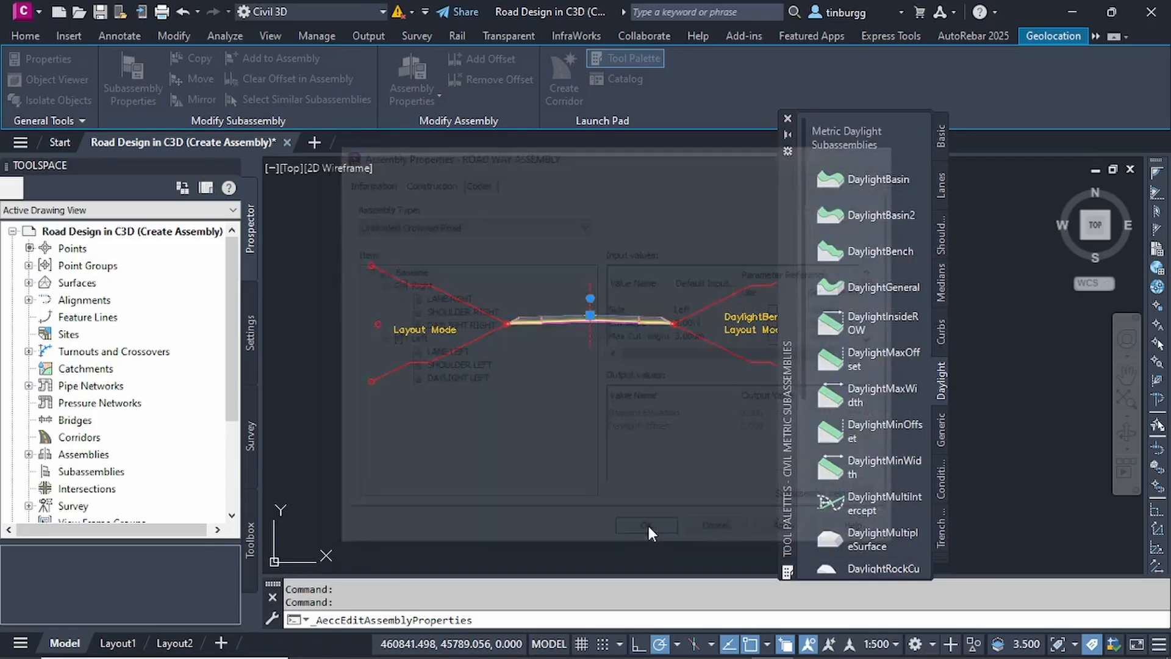
click(787, 117)
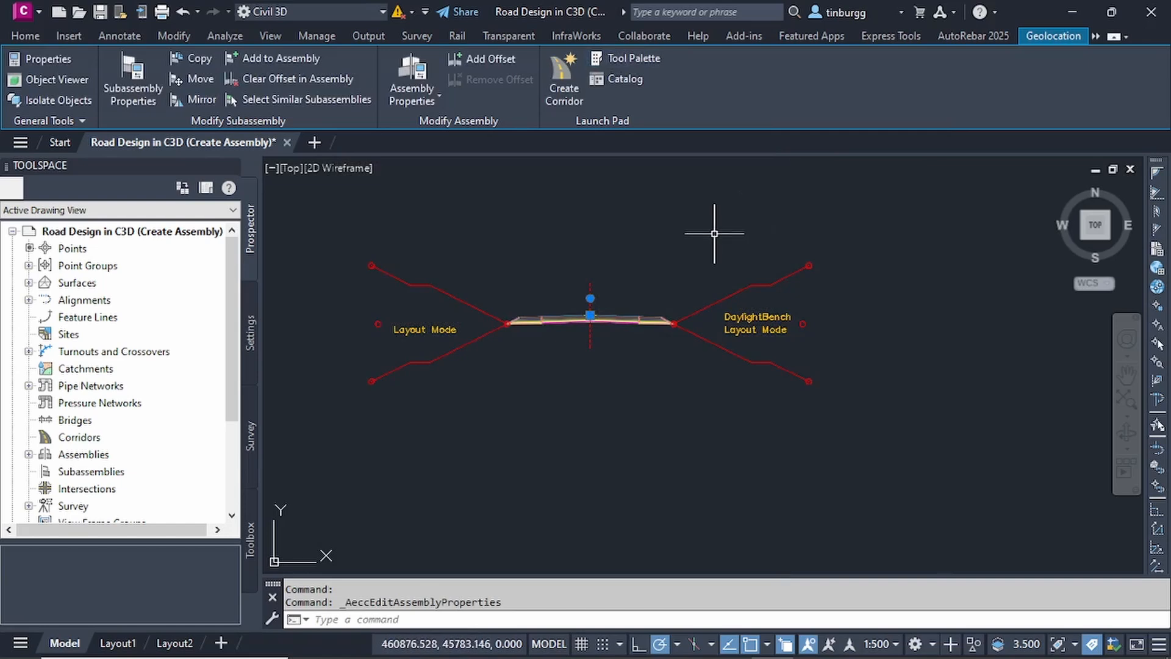
key(Escape)
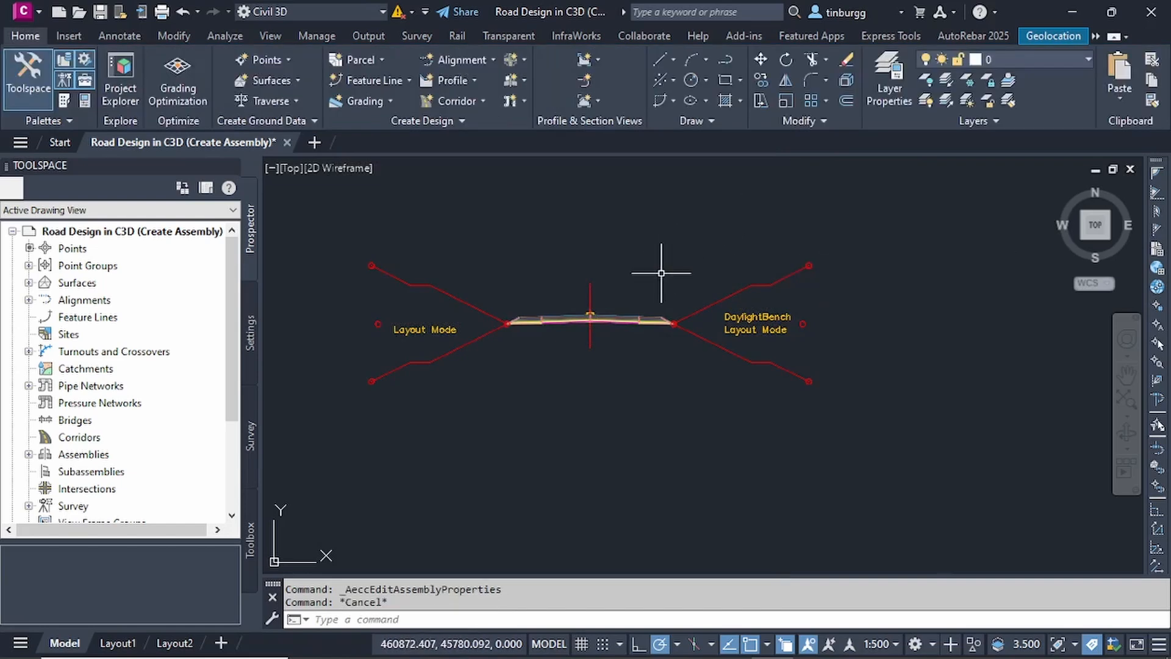
Examine the completed road assembly up close and its location relative to the road alignment and profile view.
scroll(661, 274, down, 3)
scroll(674, 259, down, 2)
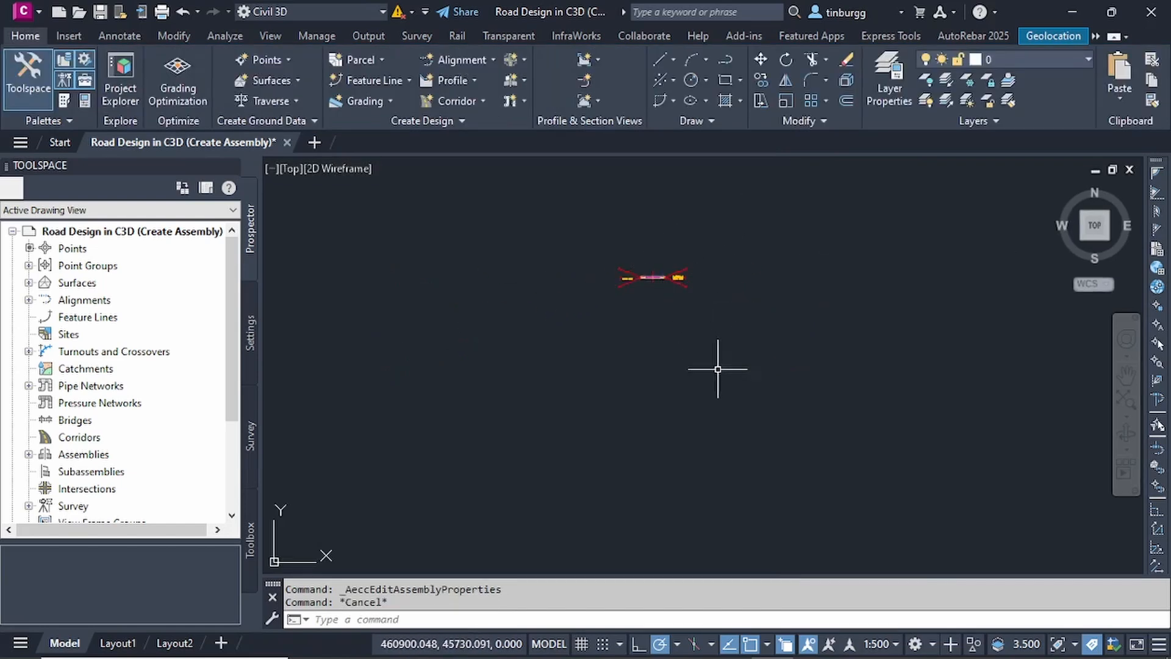
middle_drag(701, 366, 698, 365)
scroll(707, 372, down, 3)
scroll(711, 357, up, 4)
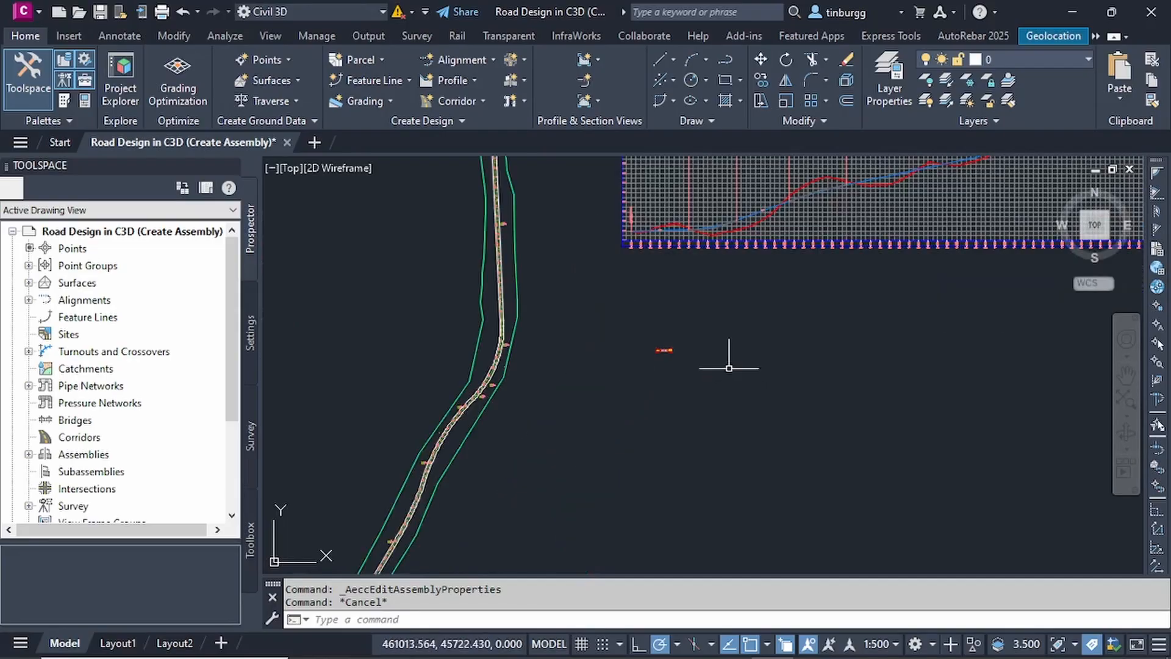
scroll(702, 355, up, 2)
scroll(622, 340, up, 3)
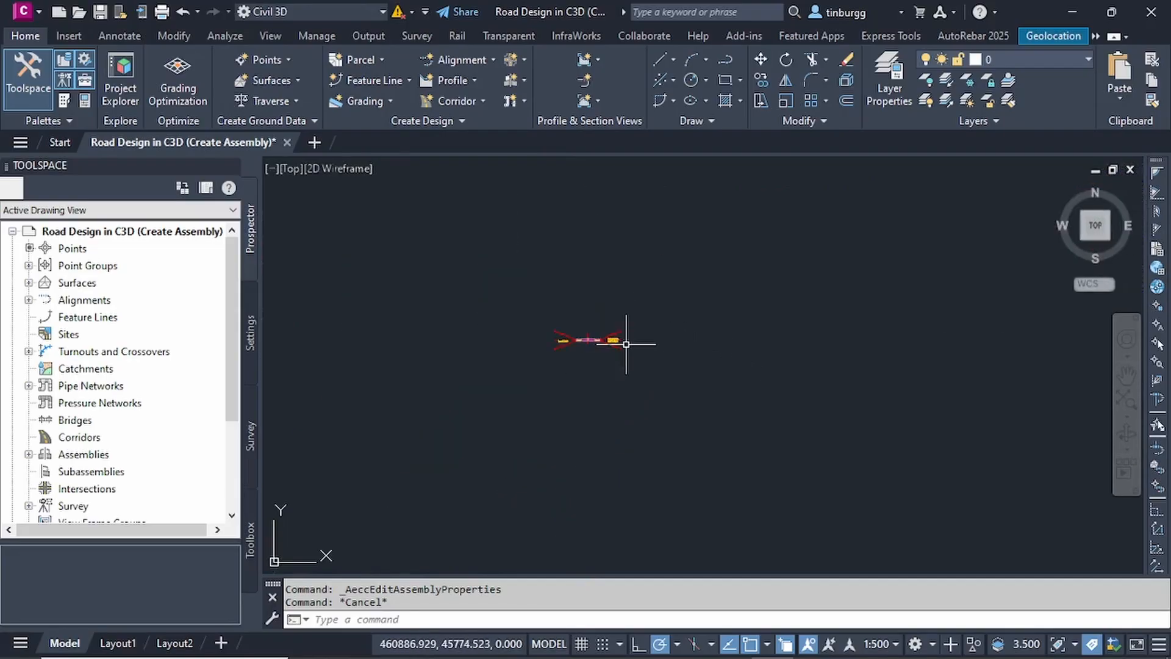
scroll(570, 334, up, 3)
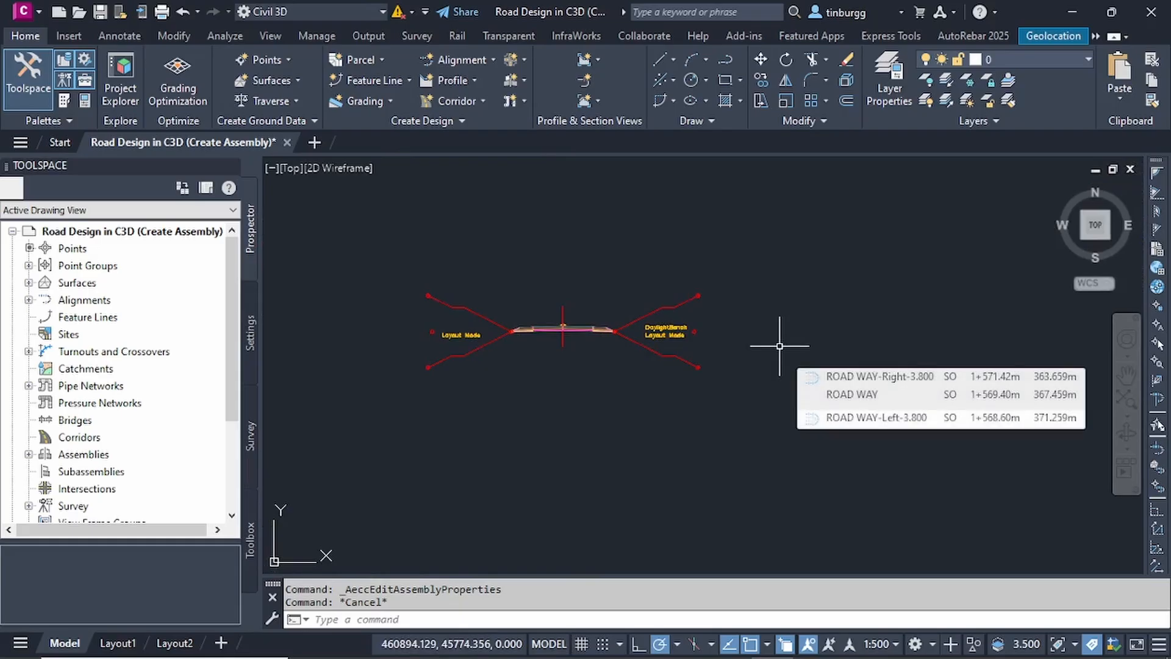
scroll(566, 327, up, 3)
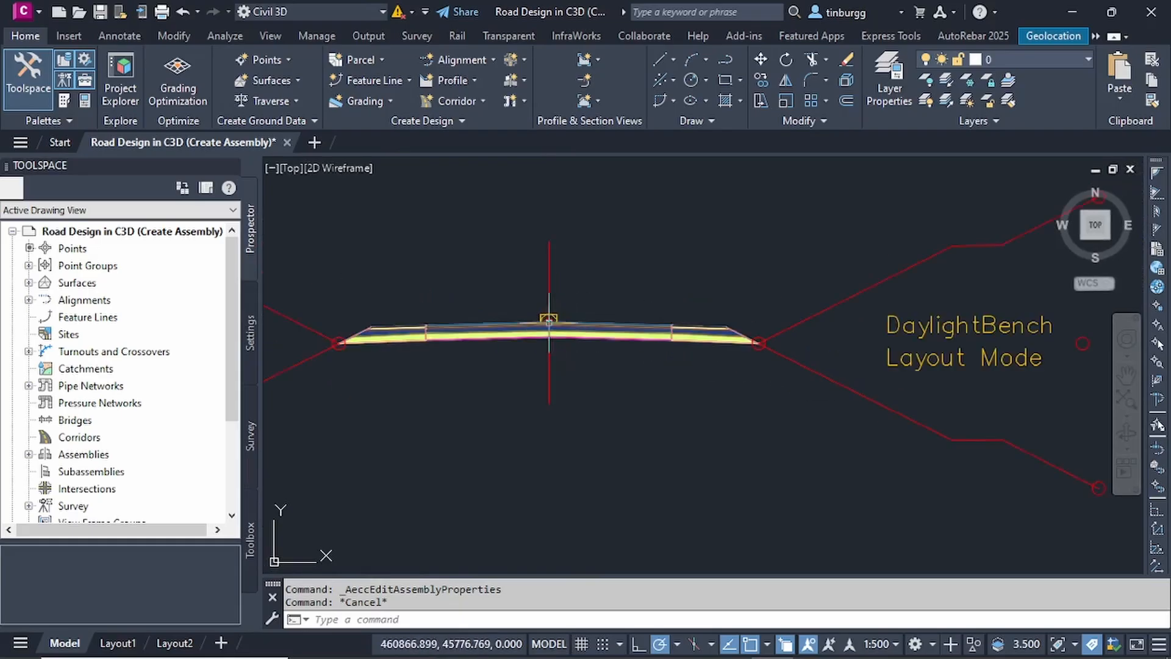
scroll(607, 298, down, 5)
scroll(779, 394, down, 10)
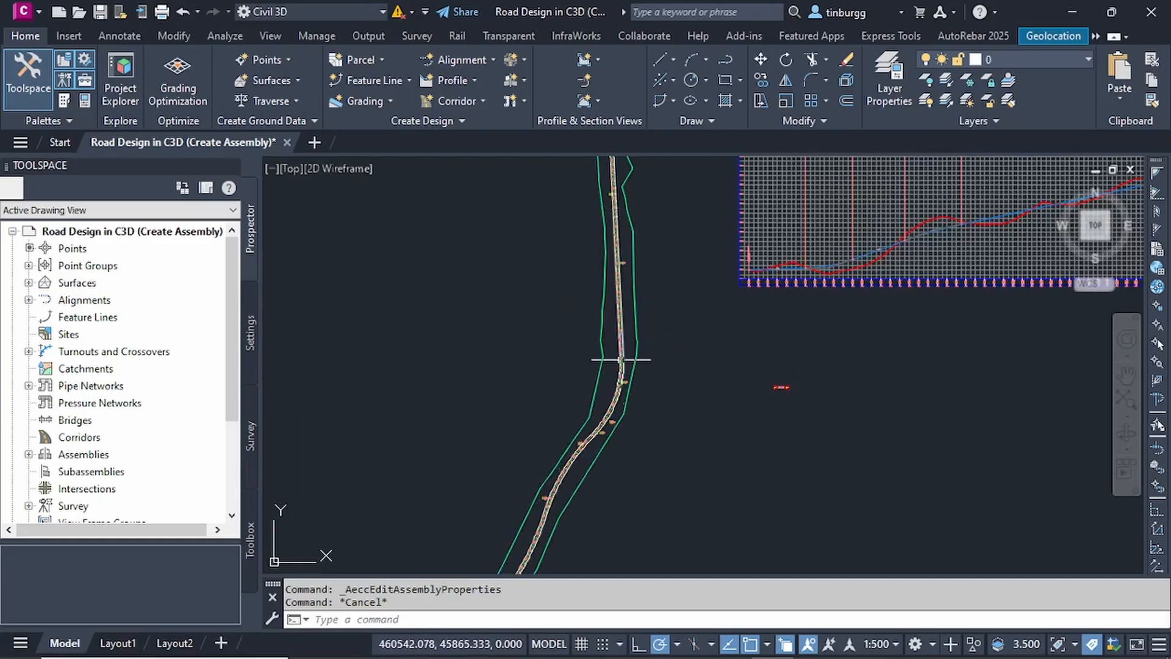
scroll(802, 406, up, 4)
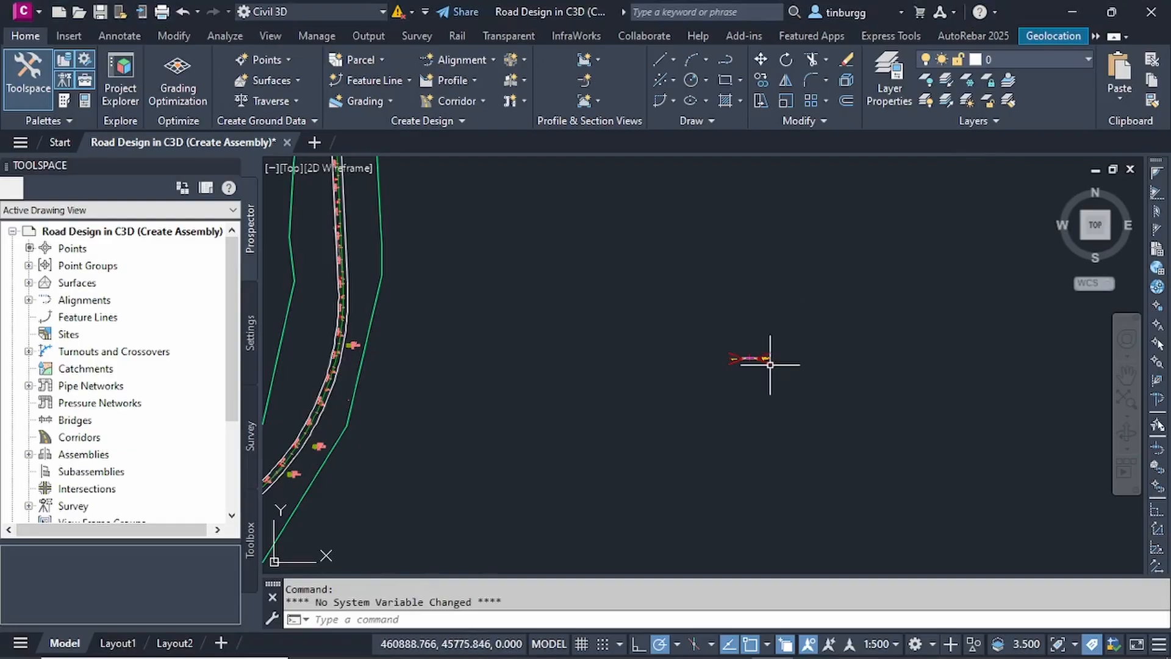
scroll(778, 335, up, 5)
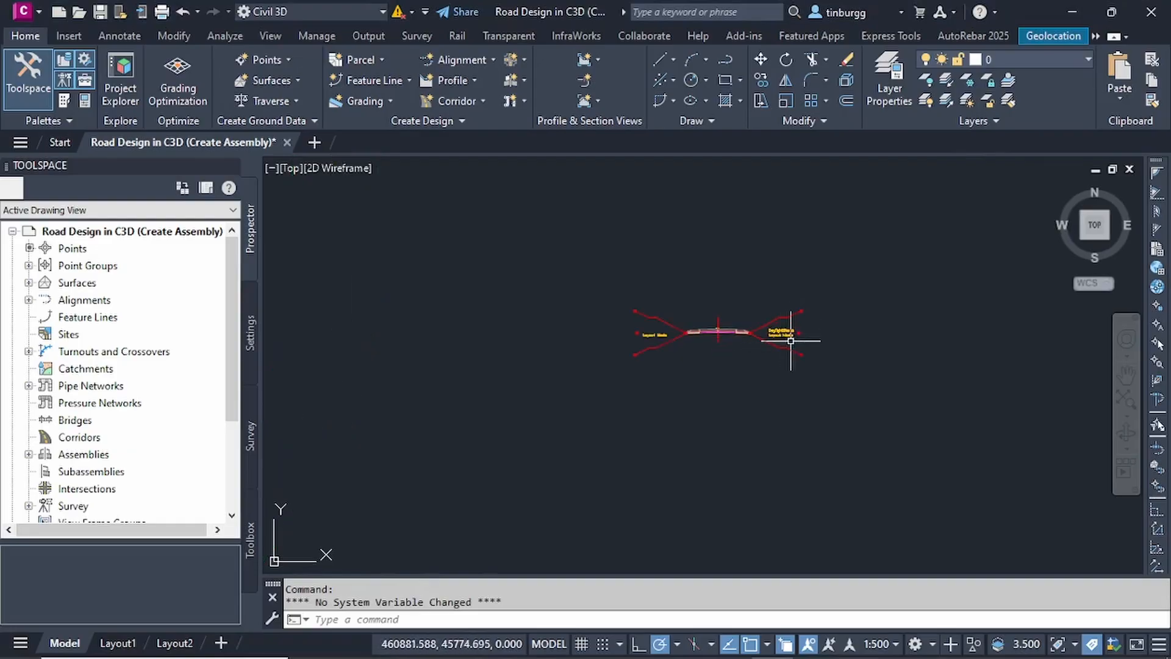
scroll(848, 352, up, 2)
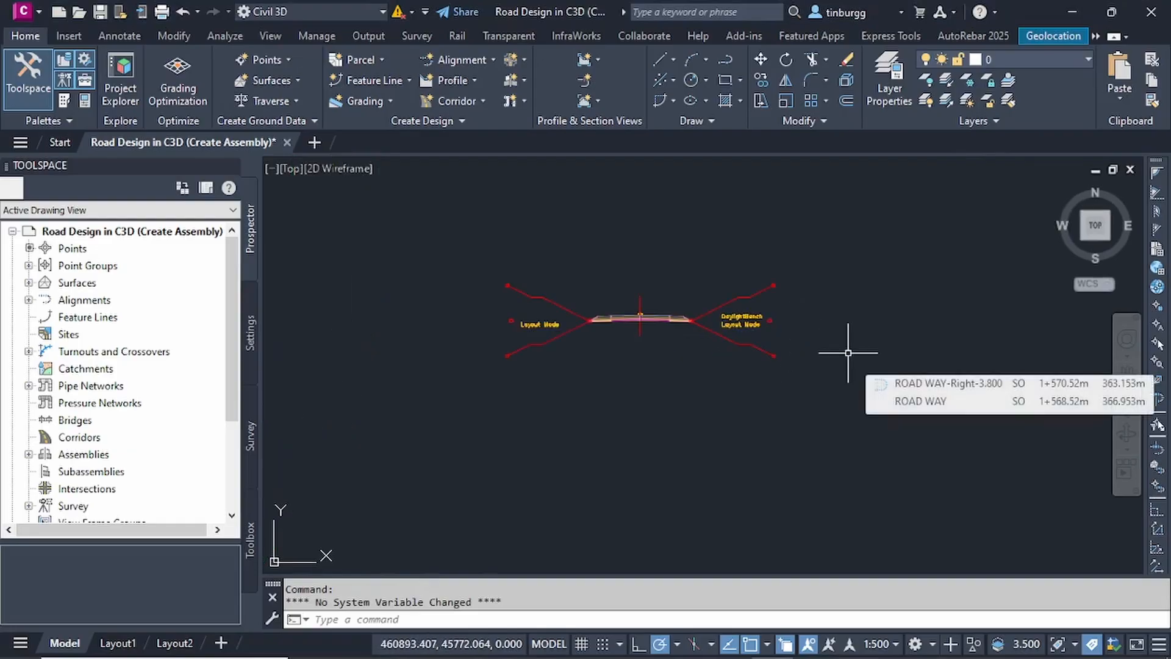